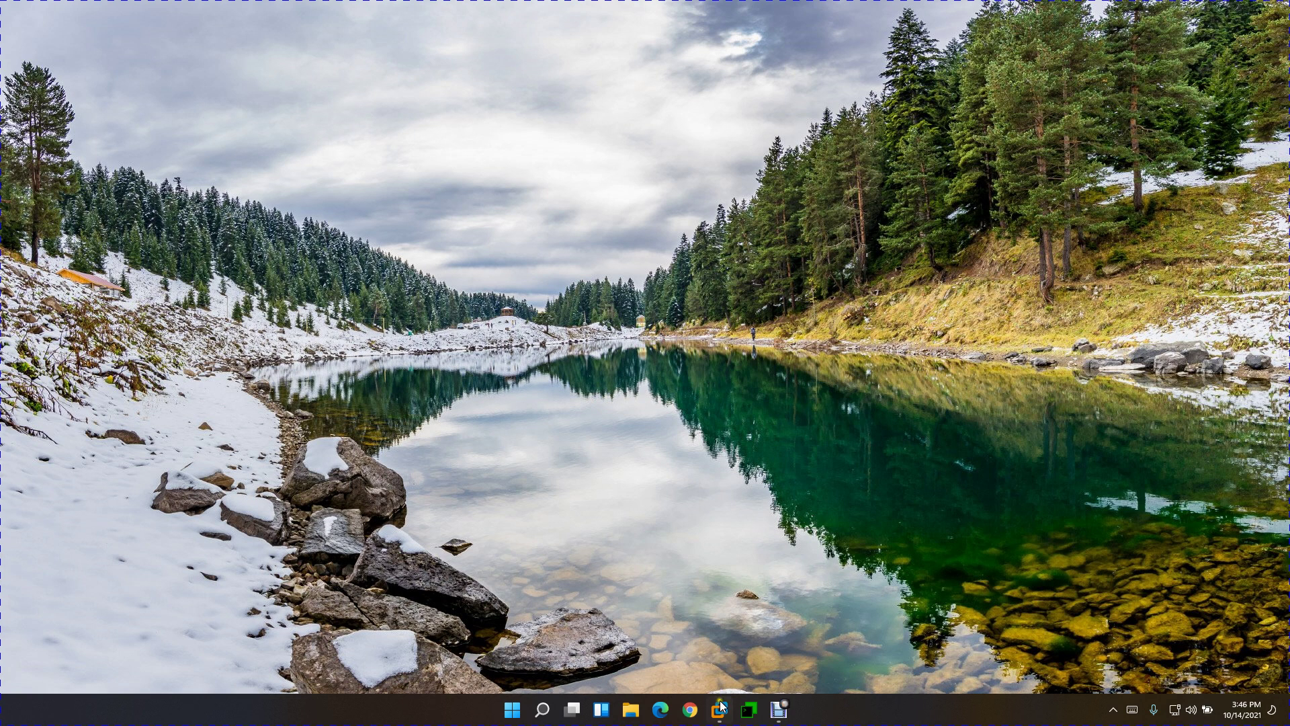
Step: Switch to the JUMP.lab.local VM and sign in with the domain administrator's password
mouse_move(721, 707)
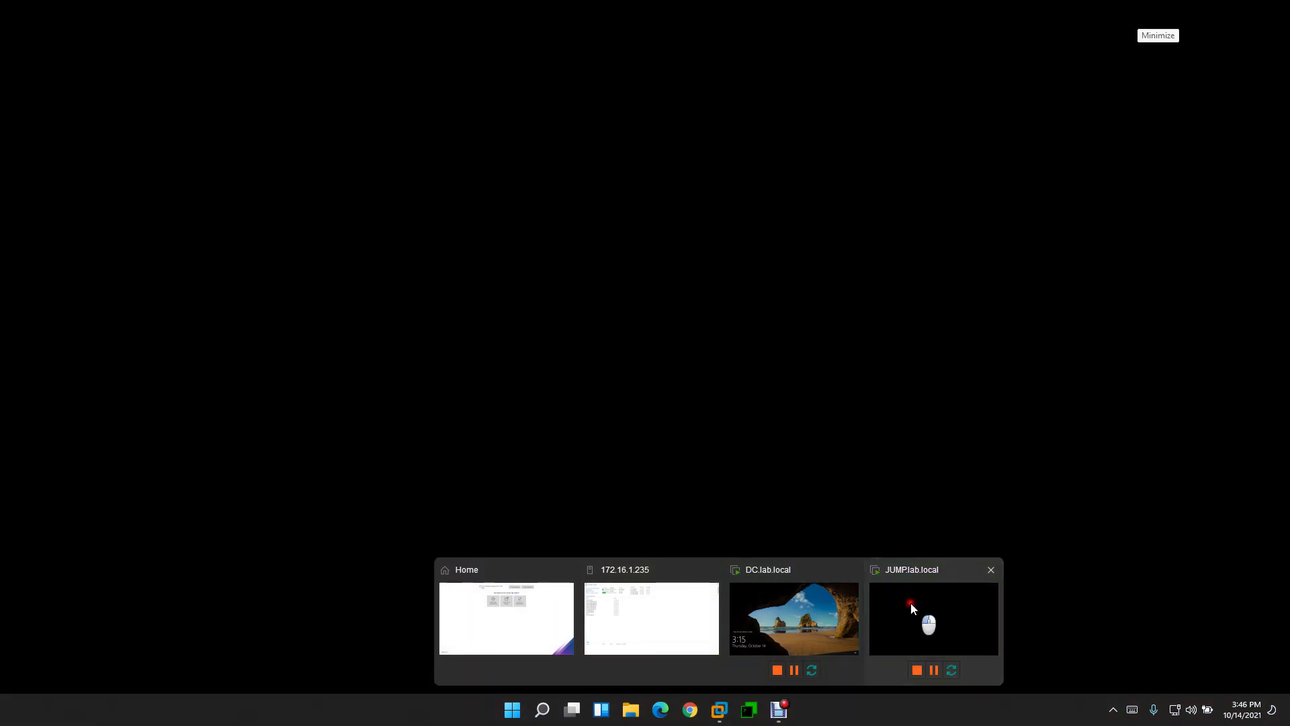
click(910, 603)
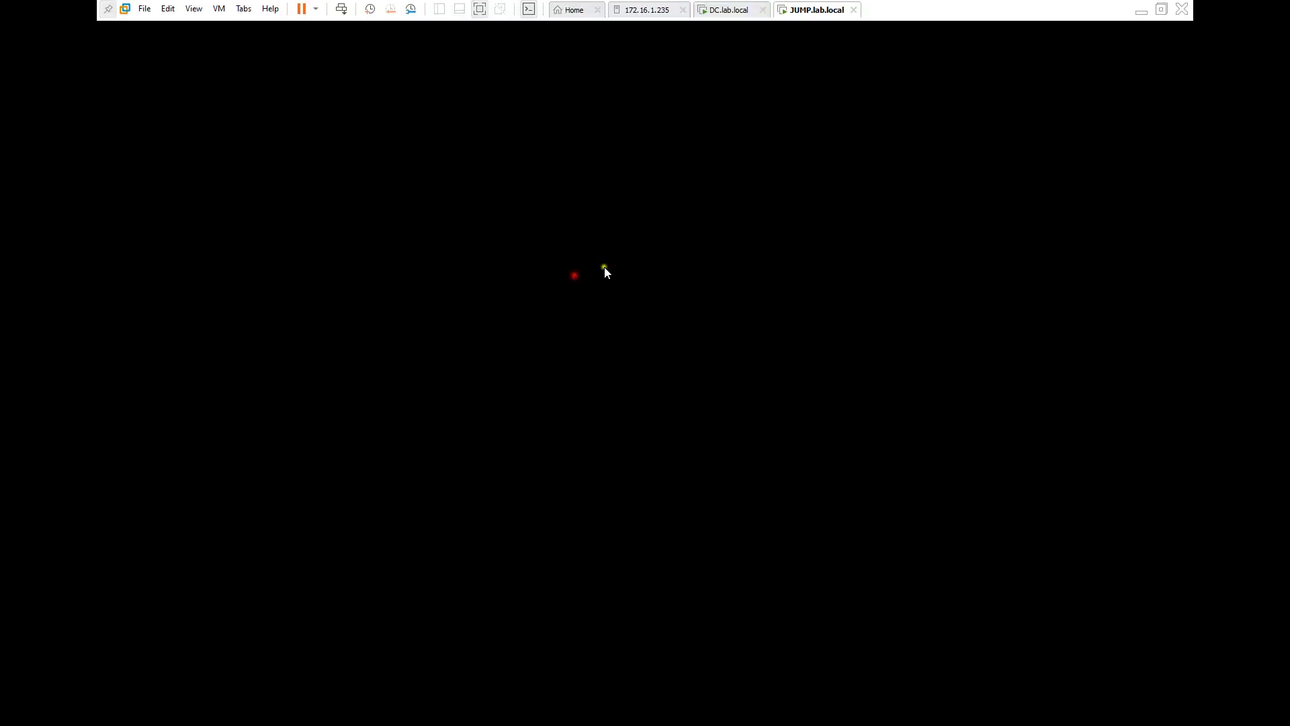
click(341, 9)
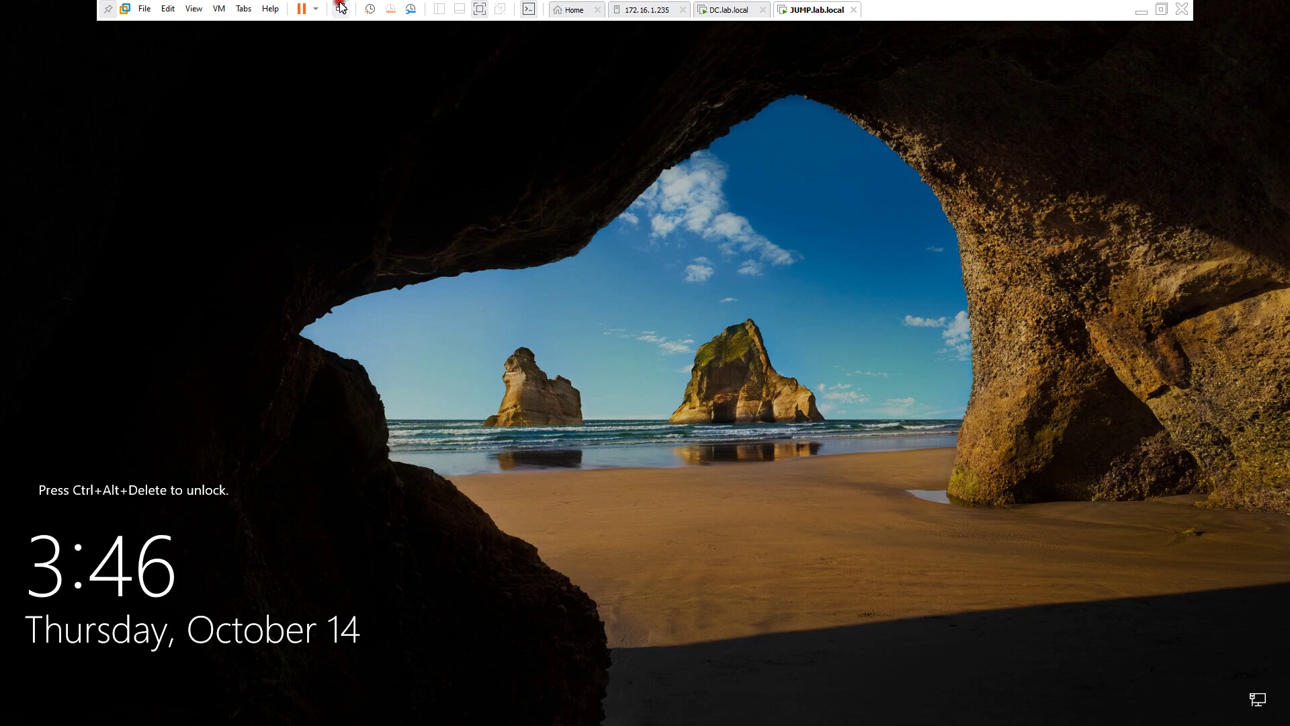
click(565, 414)
text(•••••••)
key(Return)
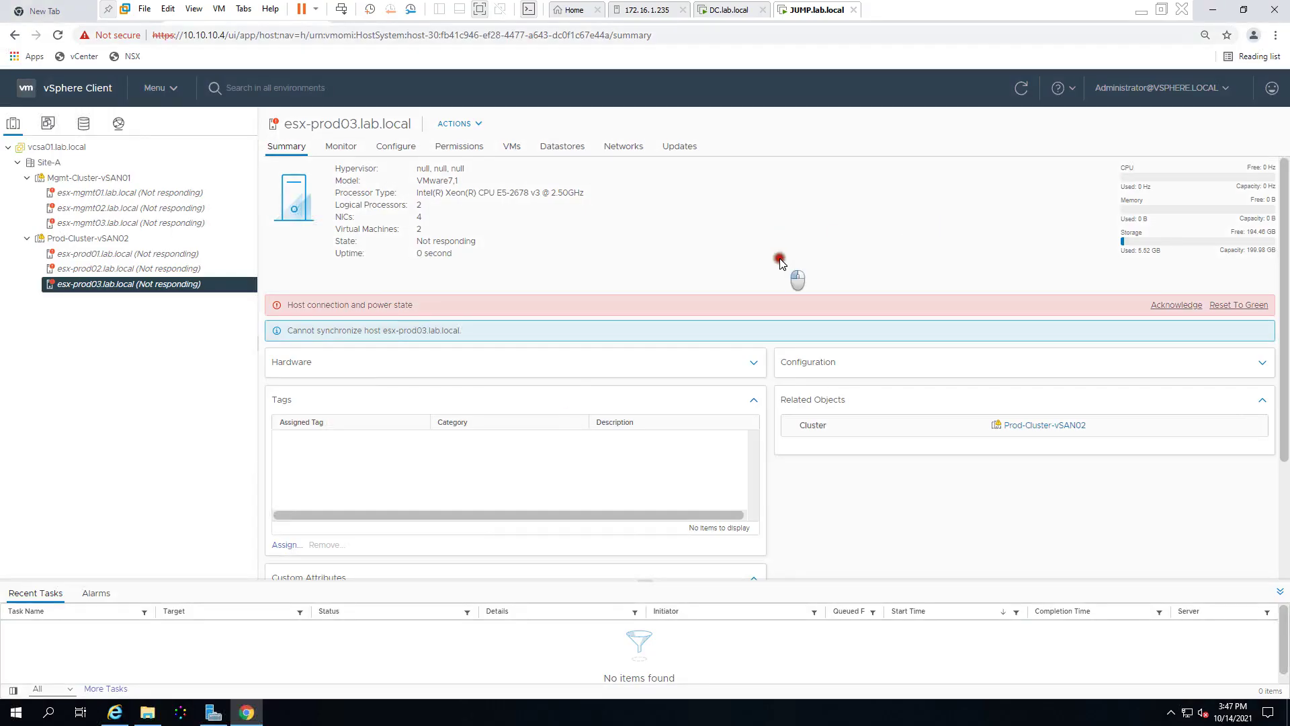
Step: Go to Administration > Certificate Management in vSphere Client
click(173, 92)
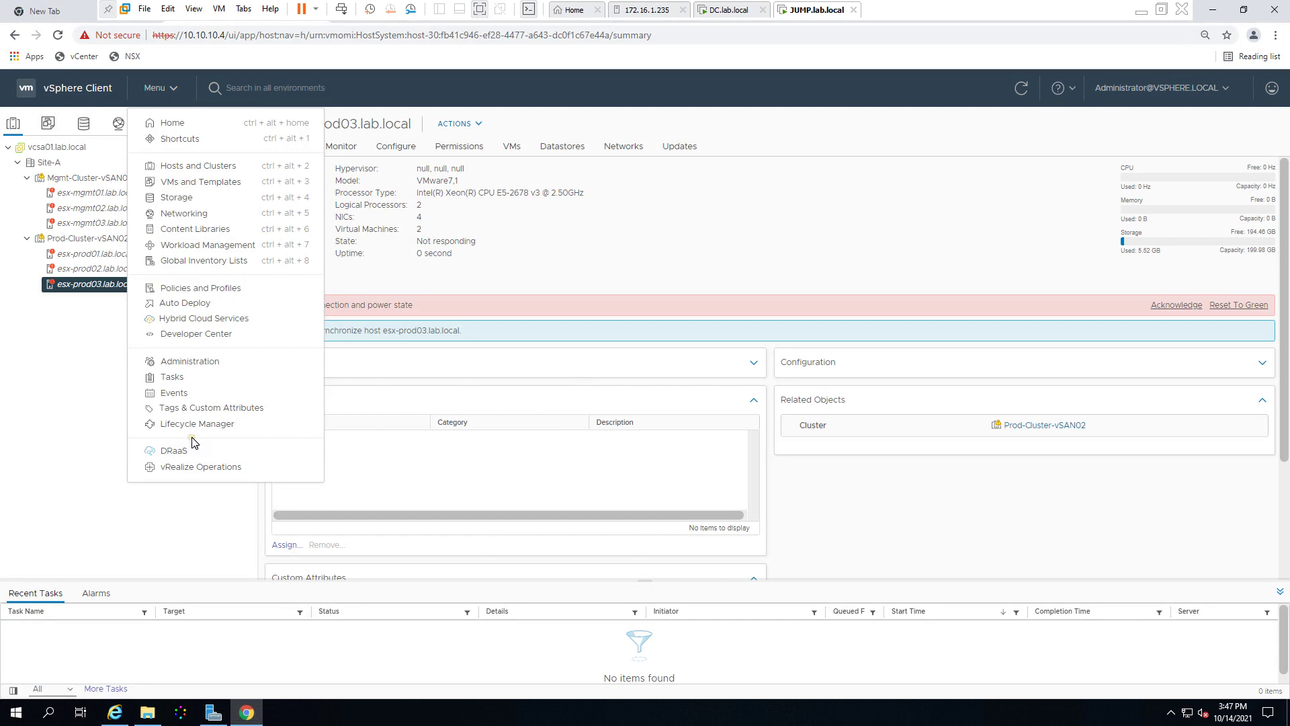
click(188, 361)
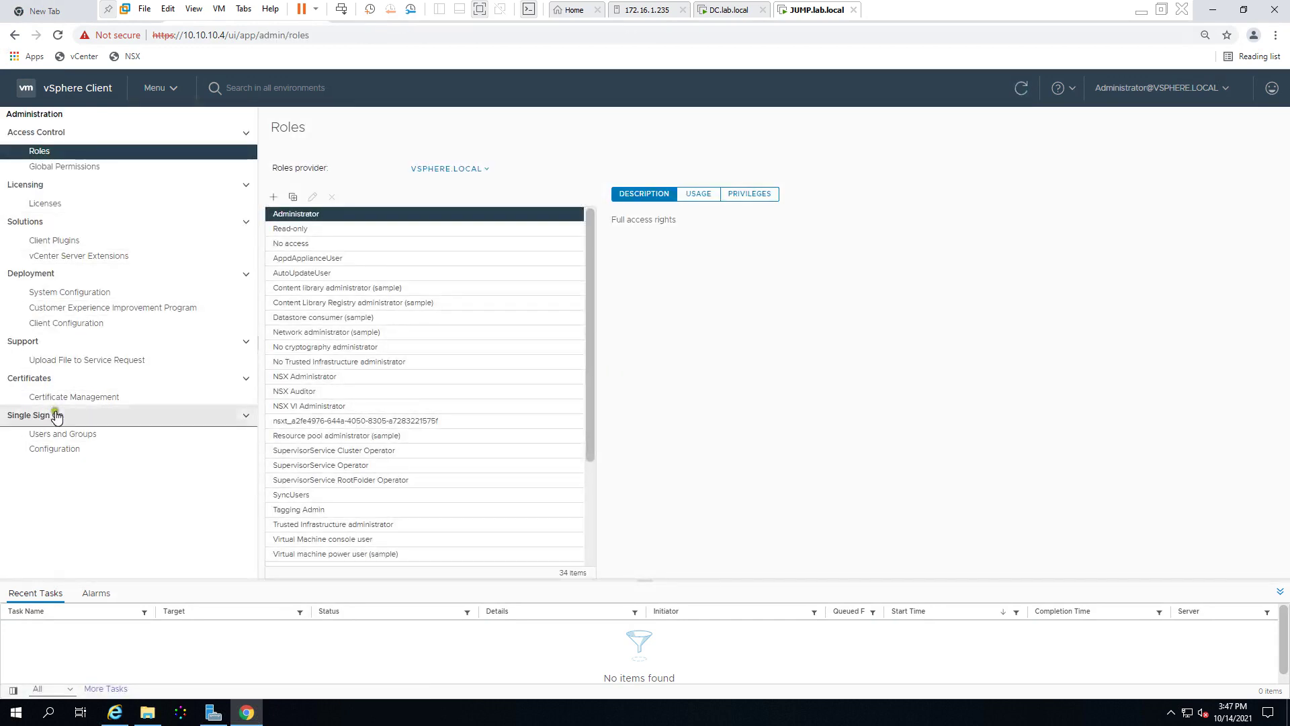
click(75, 402)
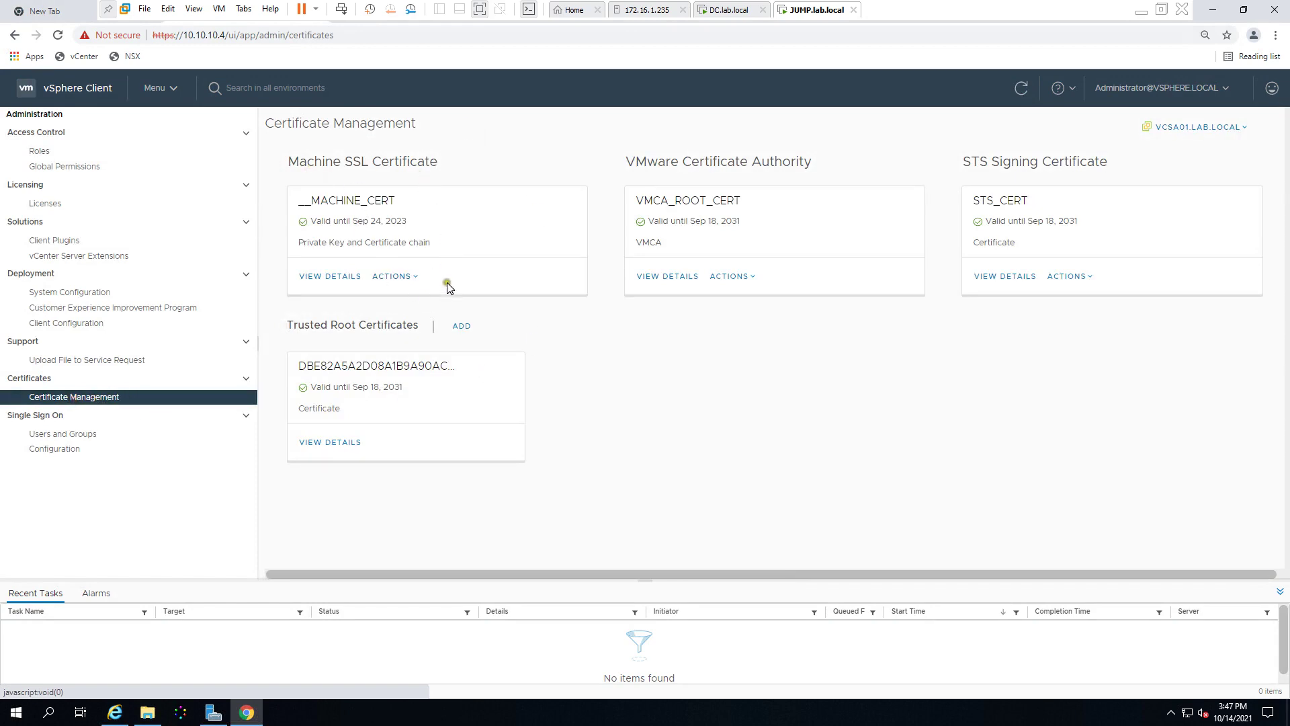
Step: Review the __MACHINE_CERT details, return to the overview and show its actions
click(335, 276)
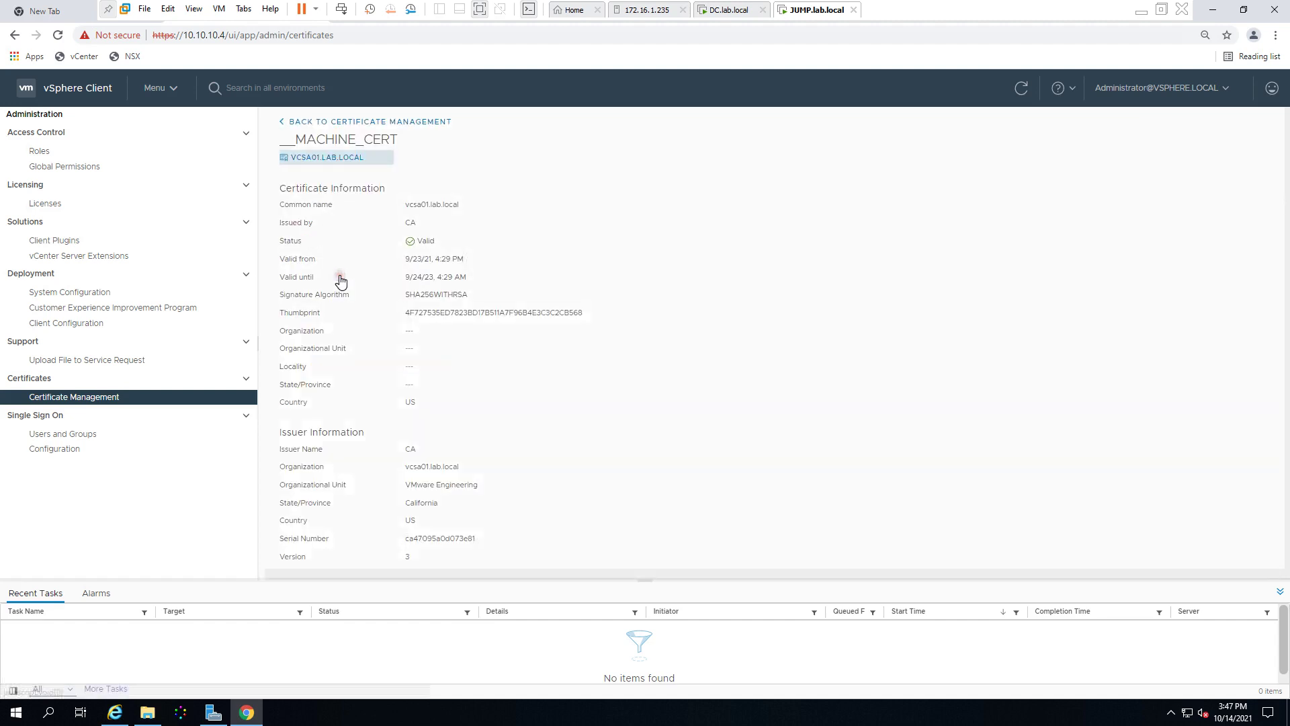
drag(408, 203, 456, 227)
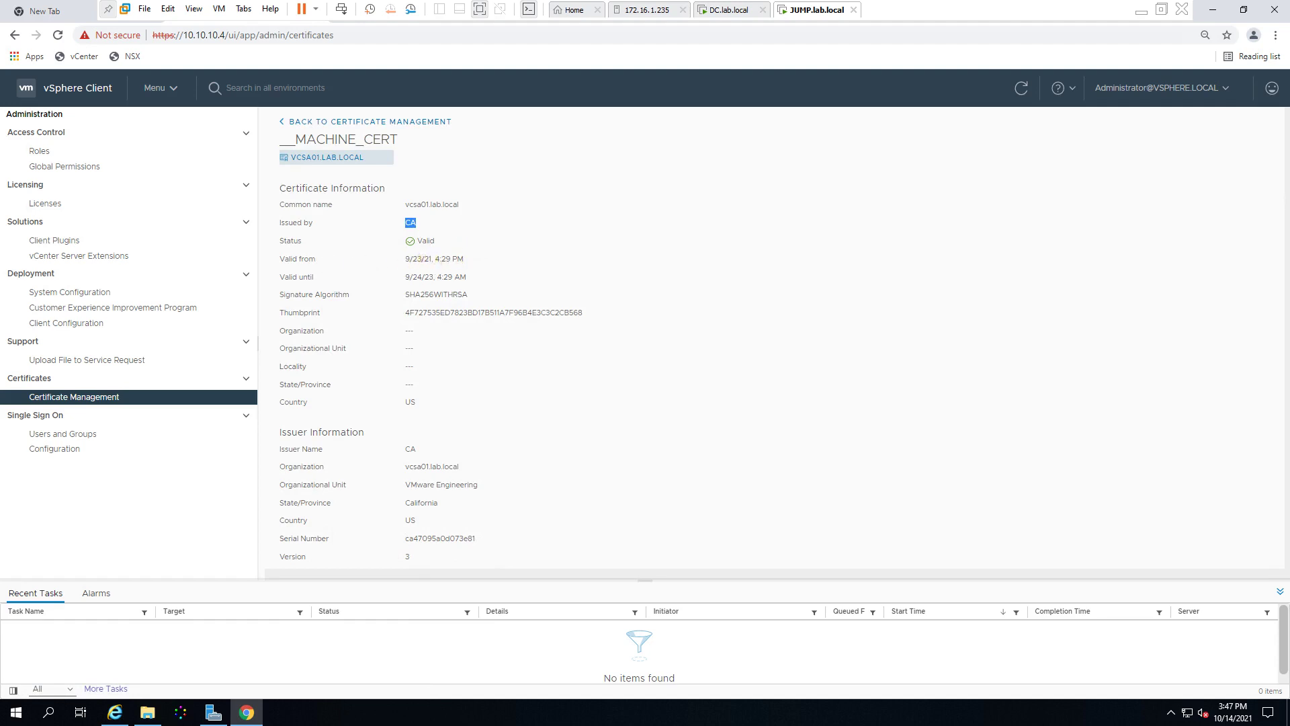
double_click(420, 258)
click(592, 281)
click(448, 497)
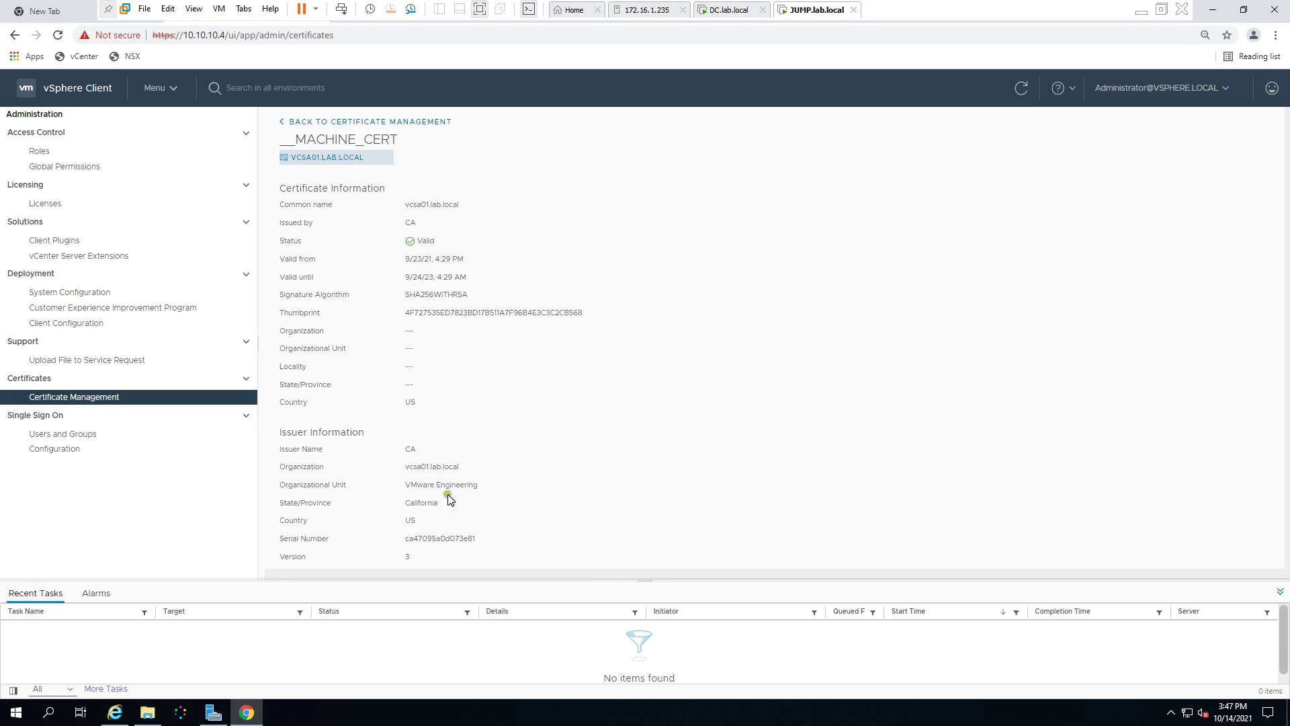
click(283, 122)
click(416, 279)
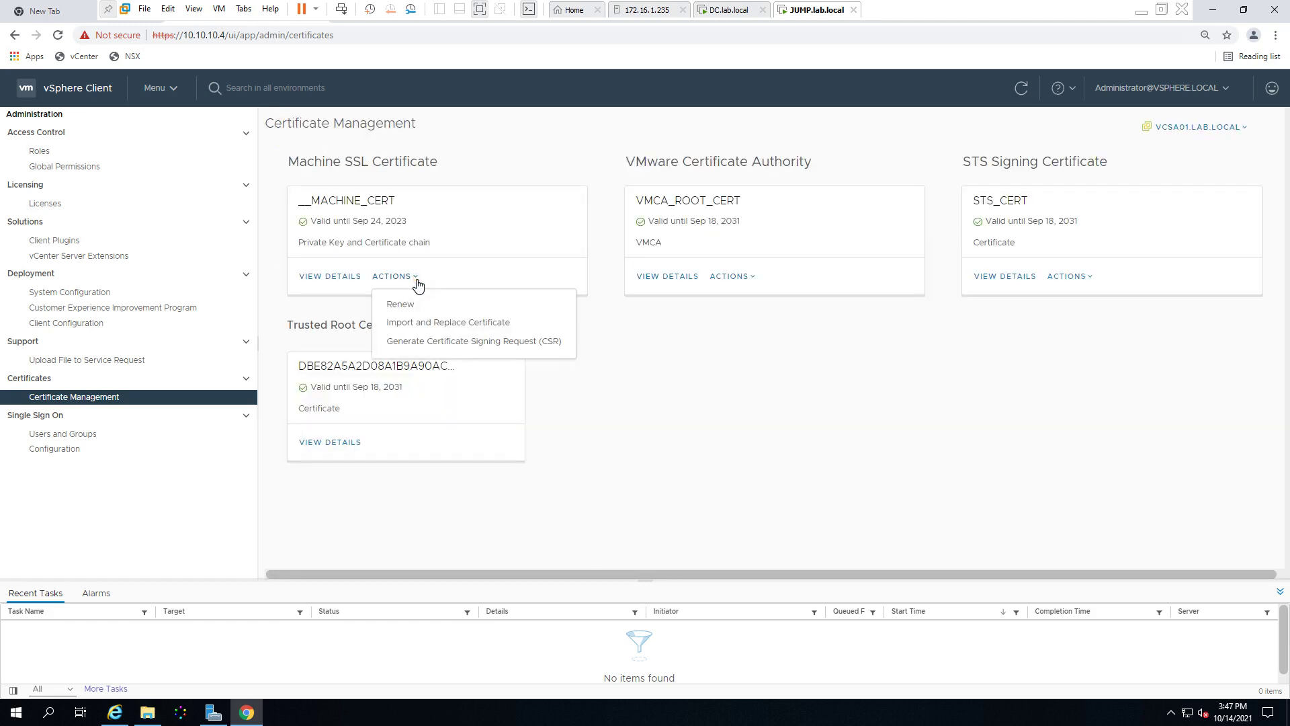
Step: Start the Generate CSR wizard and enter Organization Lab and Organizational Unit IT
click(415, 343)
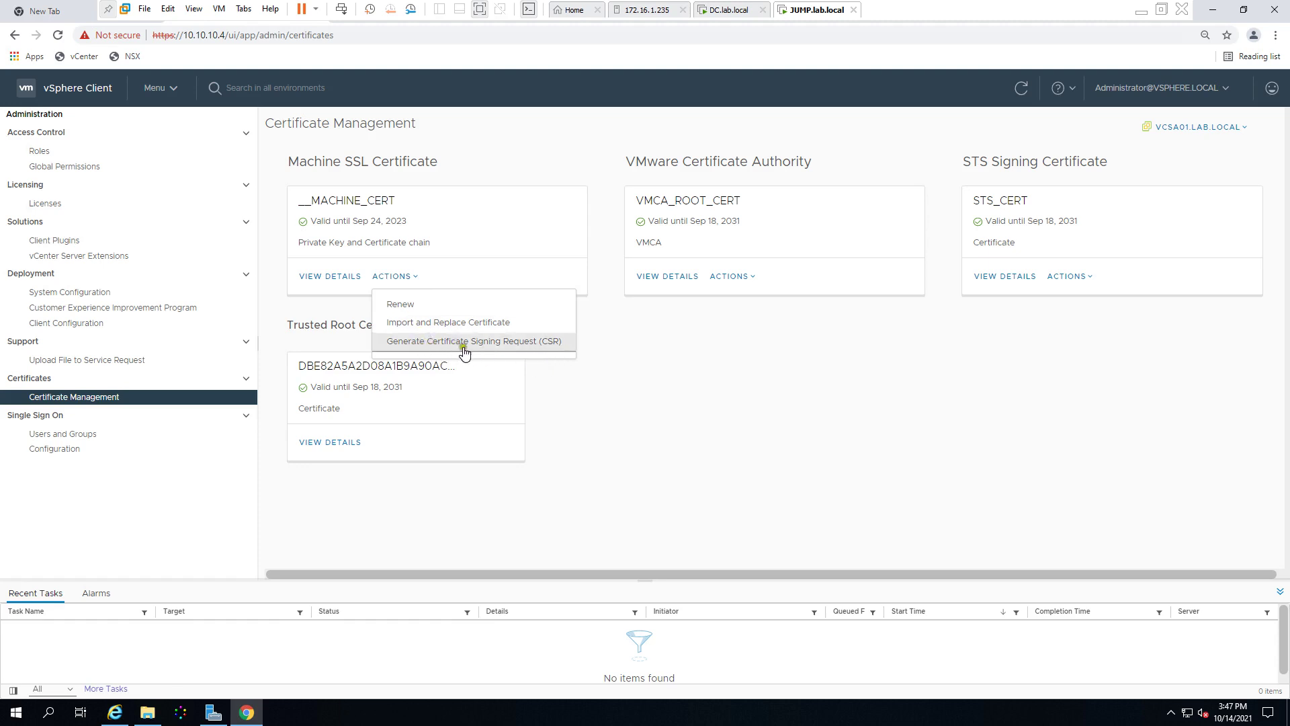
click(524, 343)
click(540, 343)
click(541, 346)
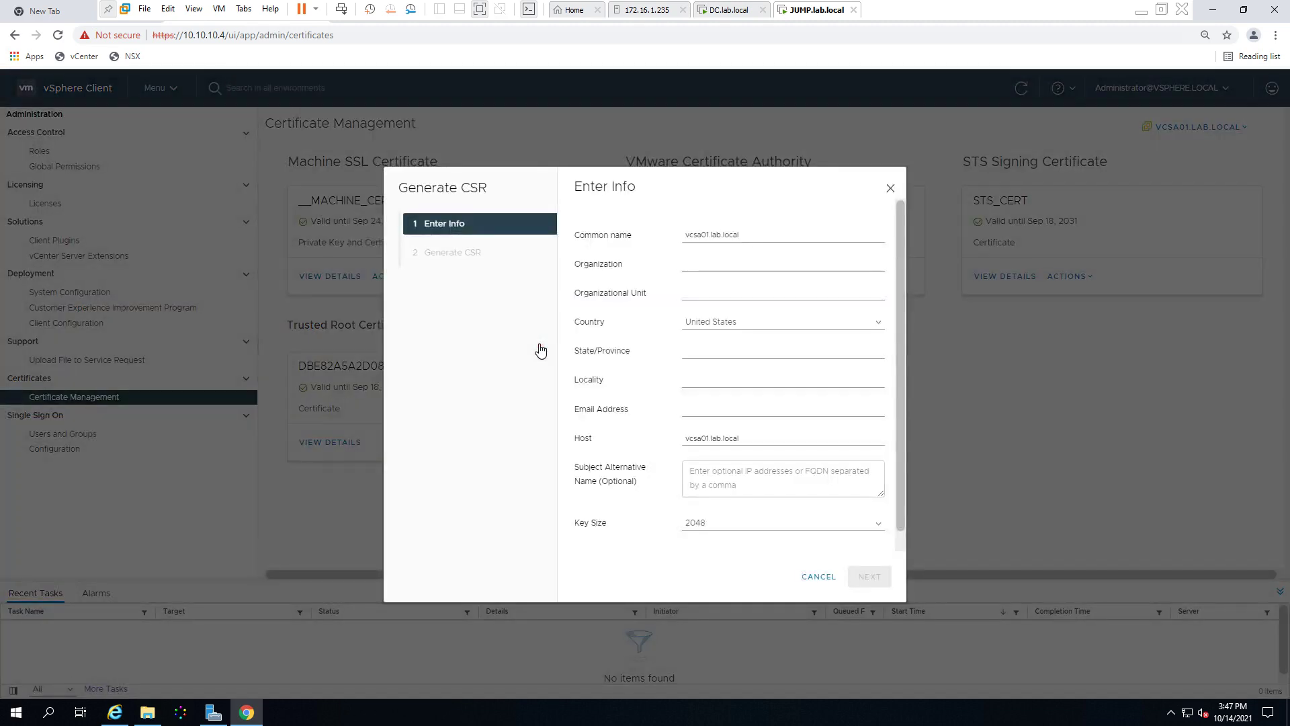
click(715, 265)
click(722, 261)
click(722, 261)
click(703, 287)
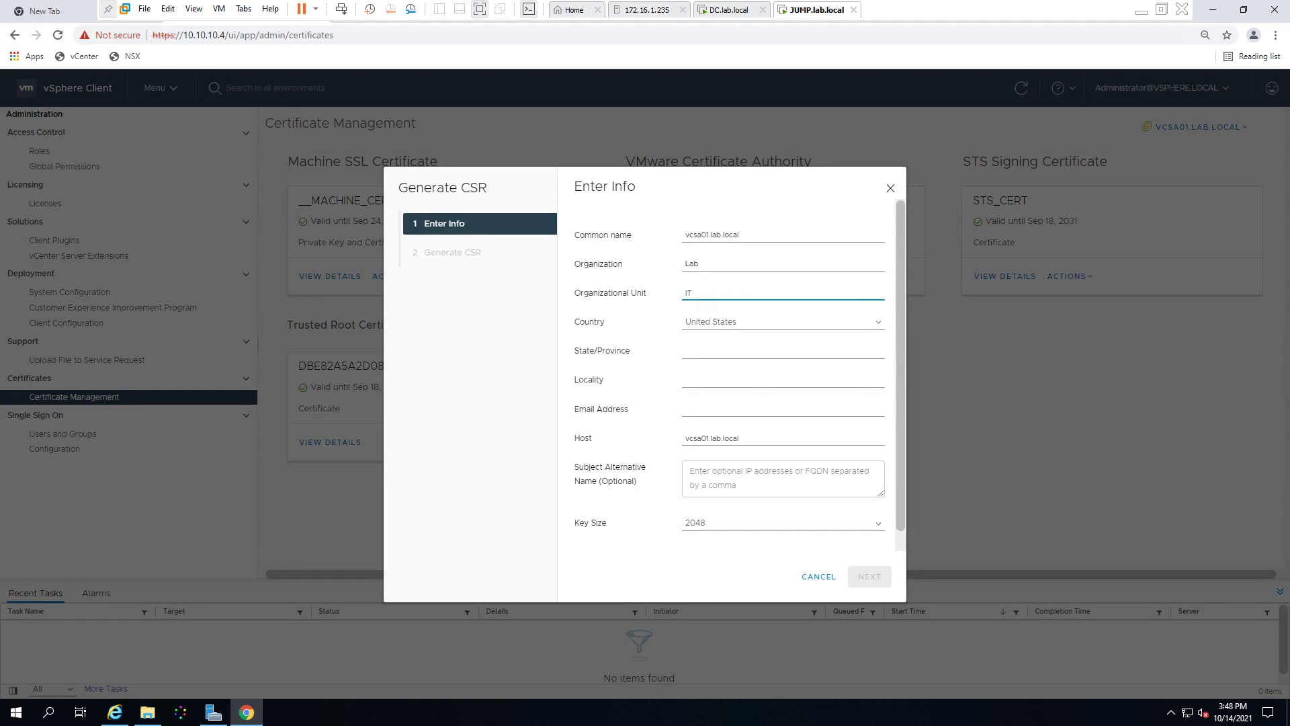
Step: Set country India and state Delhi, fill the locality and contact e-mail, and continue
click(736, 326)
key(i)
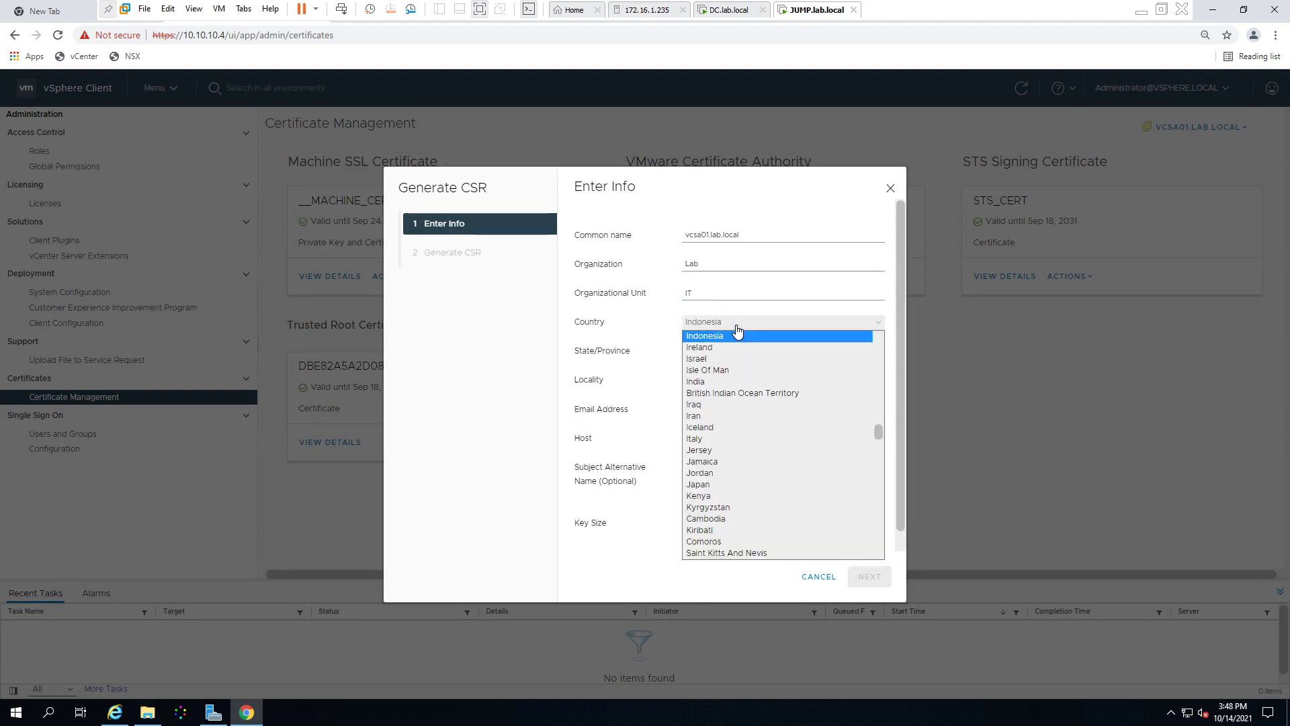
key(Down)
key(Down)
key(Down)
key(Down)
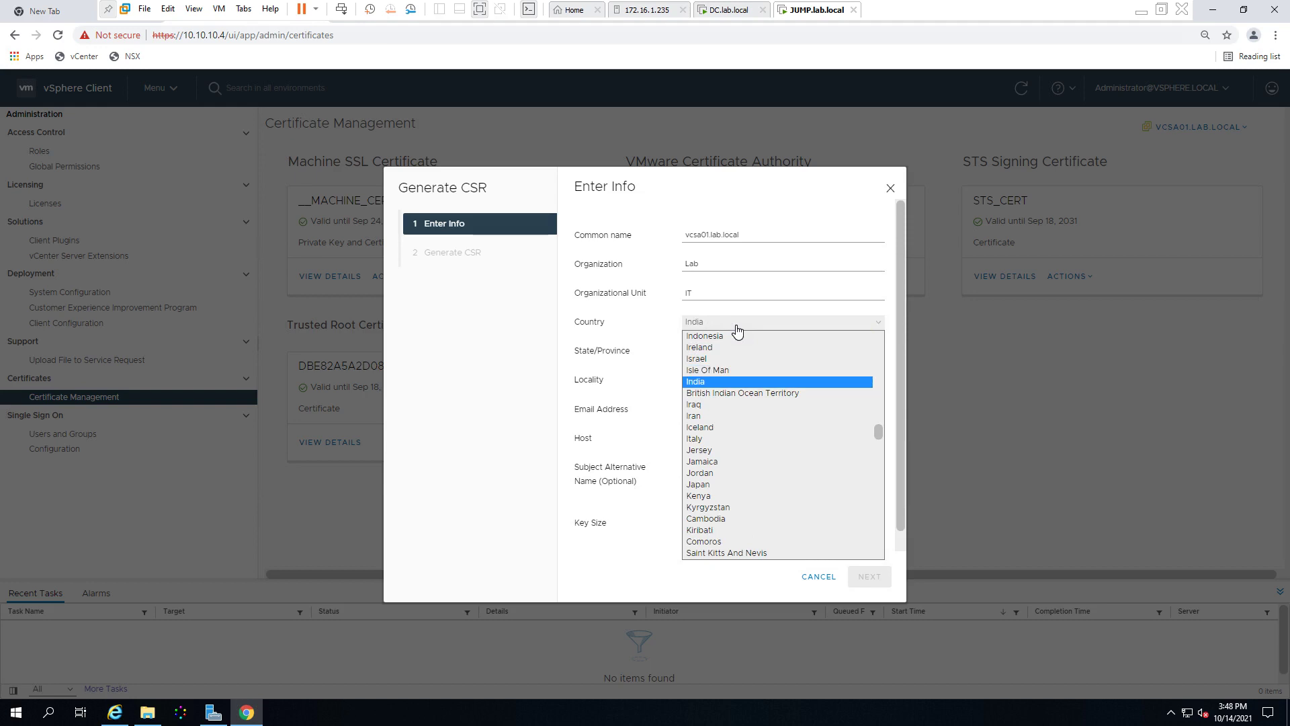
key(Return)
click(723, 350)
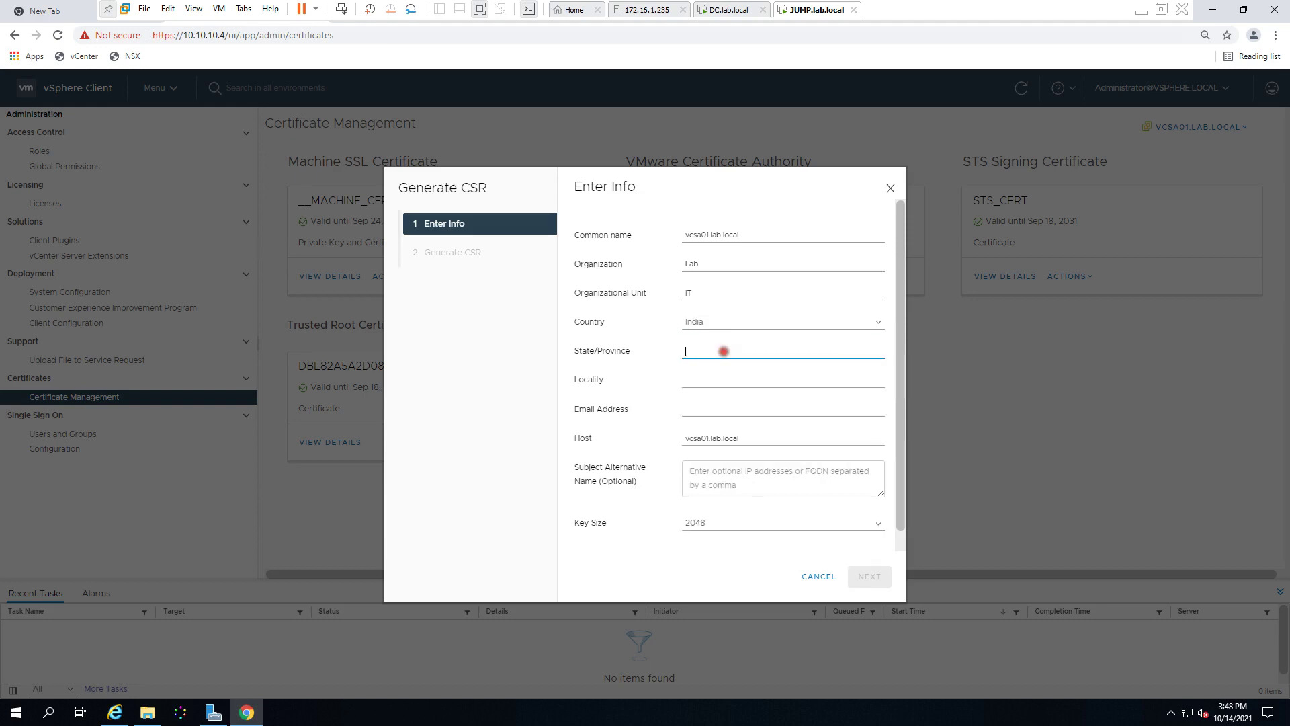
text(Delhi)
click(708, 379)
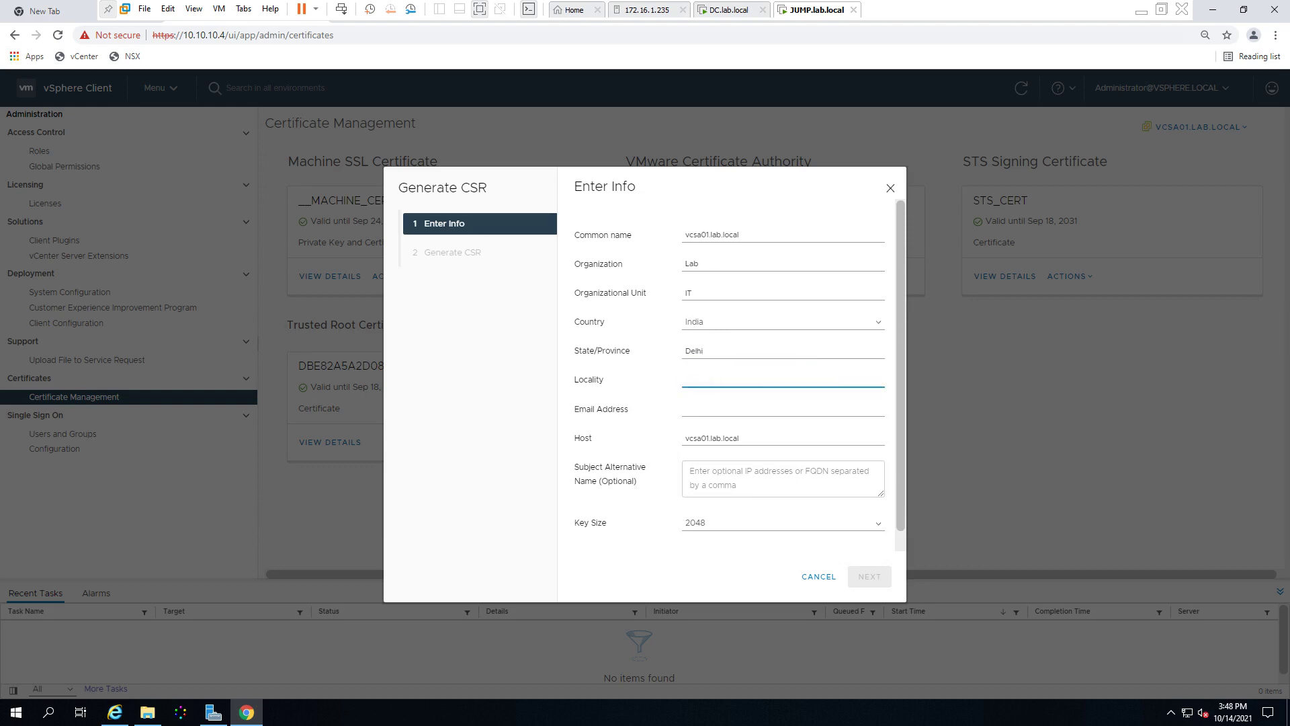
click(694, 415)
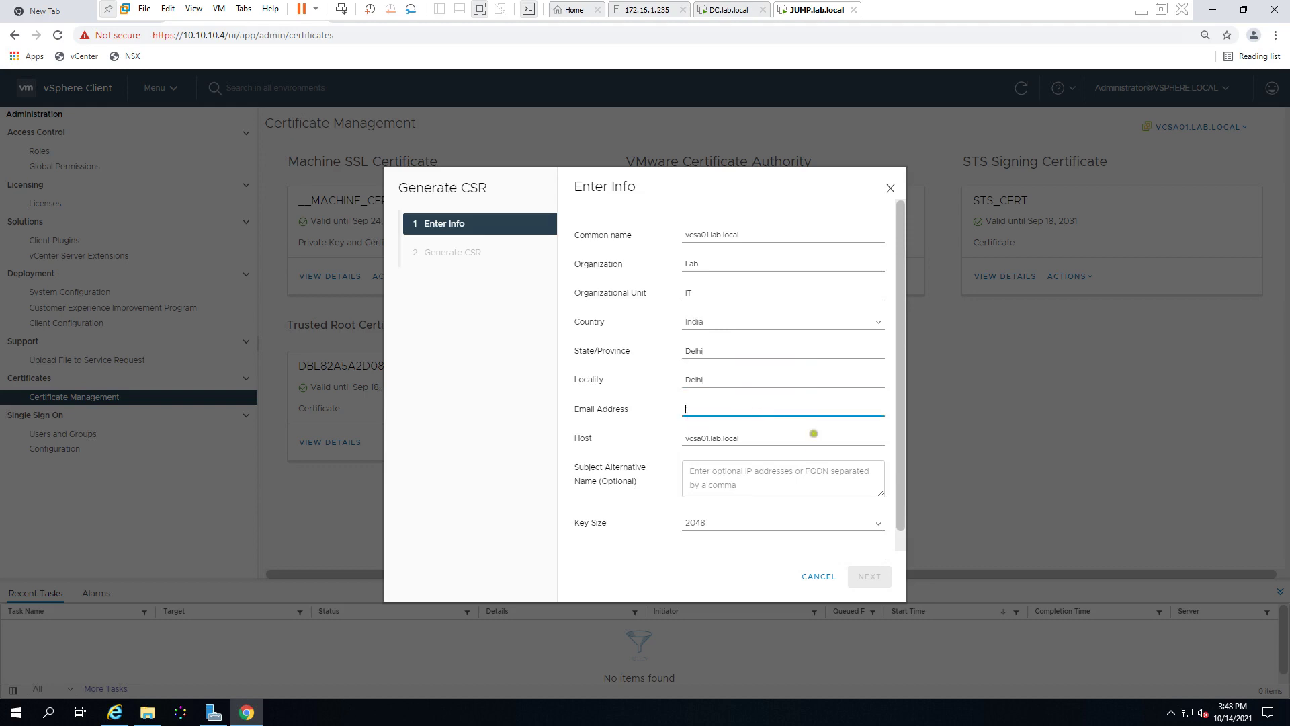
drag(896, 449, 874, 541)
click(761, 391)
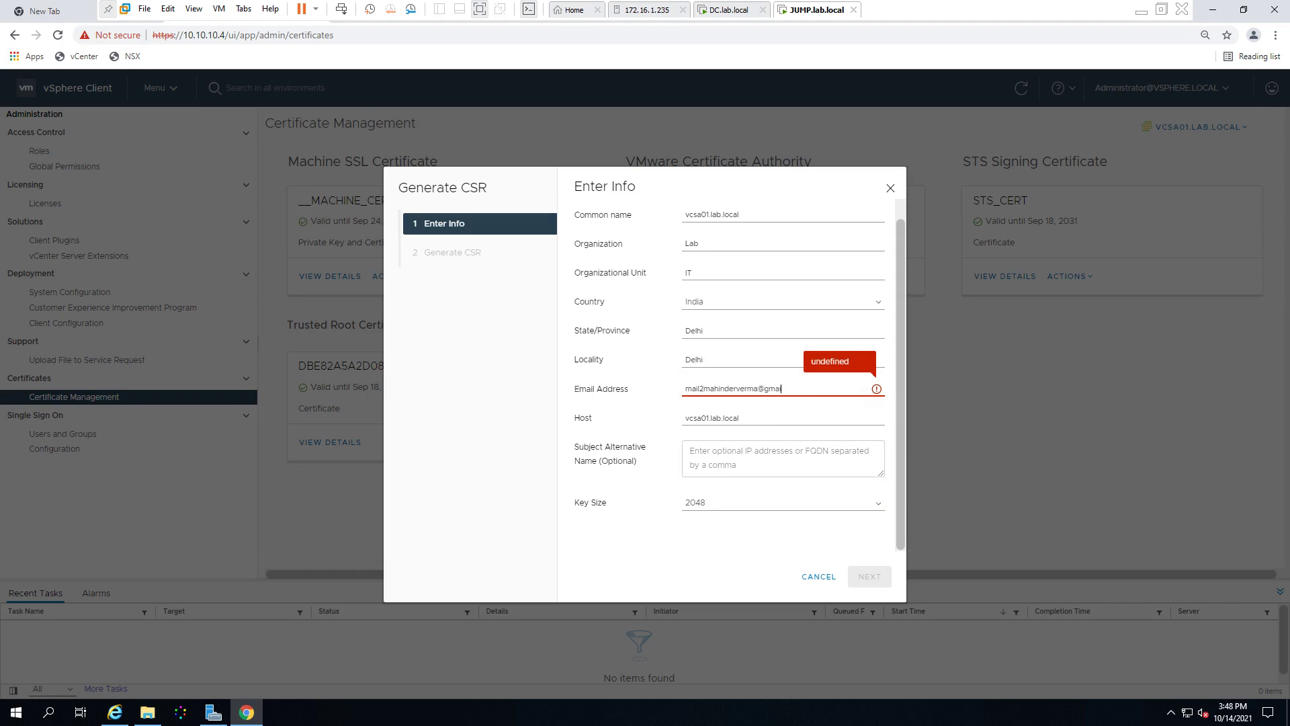
text(om)
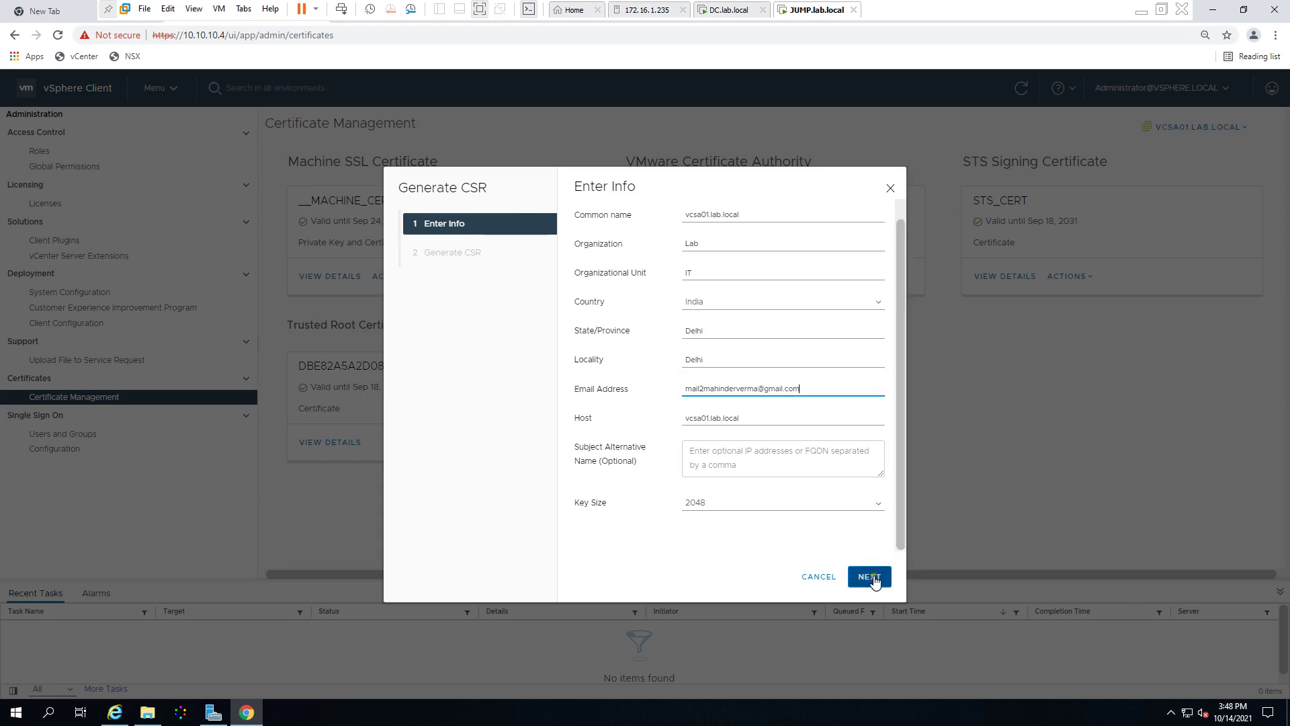
click(871, 577)
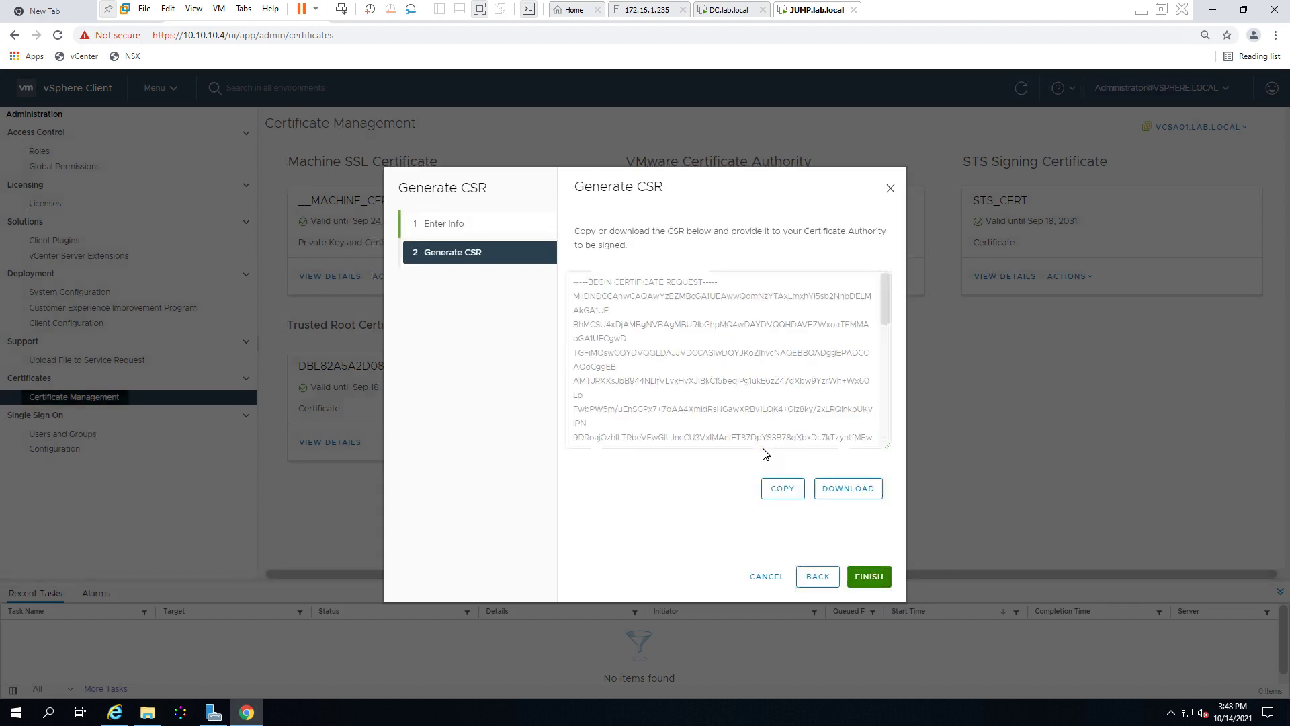
Step: Copy the generated CSR text
scroll(878, 334, down, 5)
scroll(874, 303, up, 5)
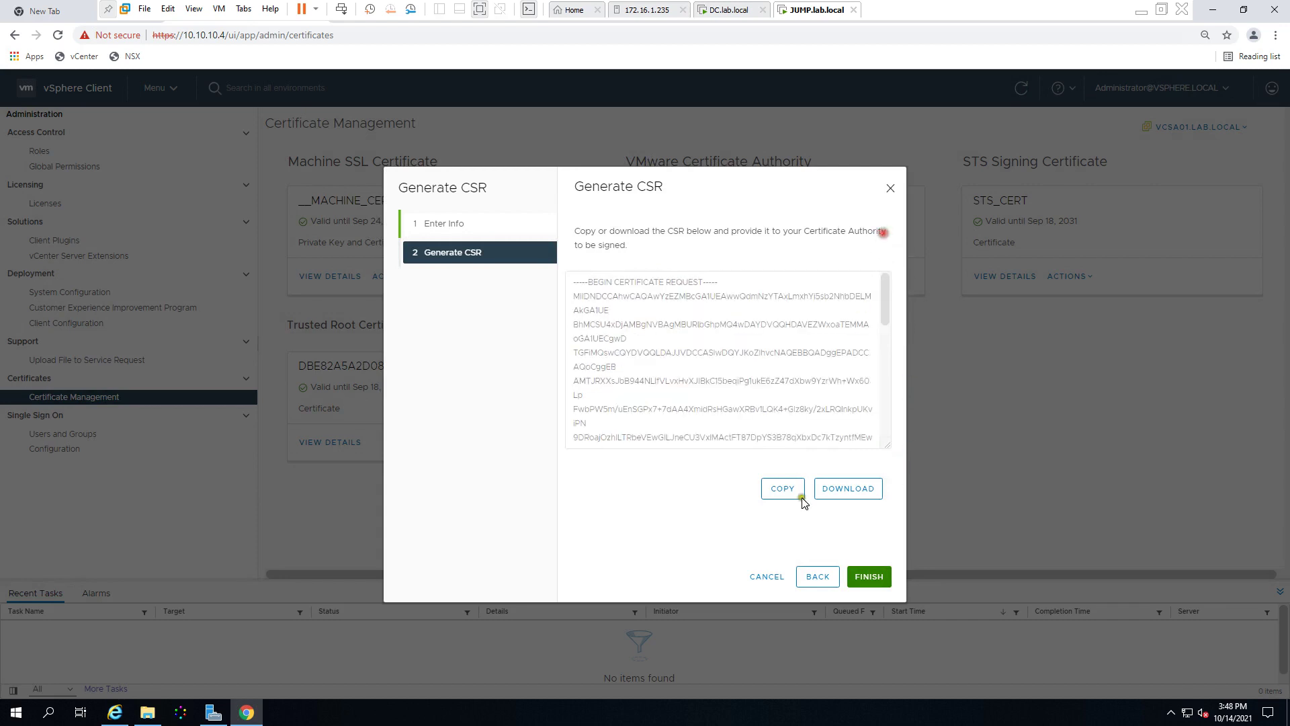
click(783, 490)
click(783, 491)
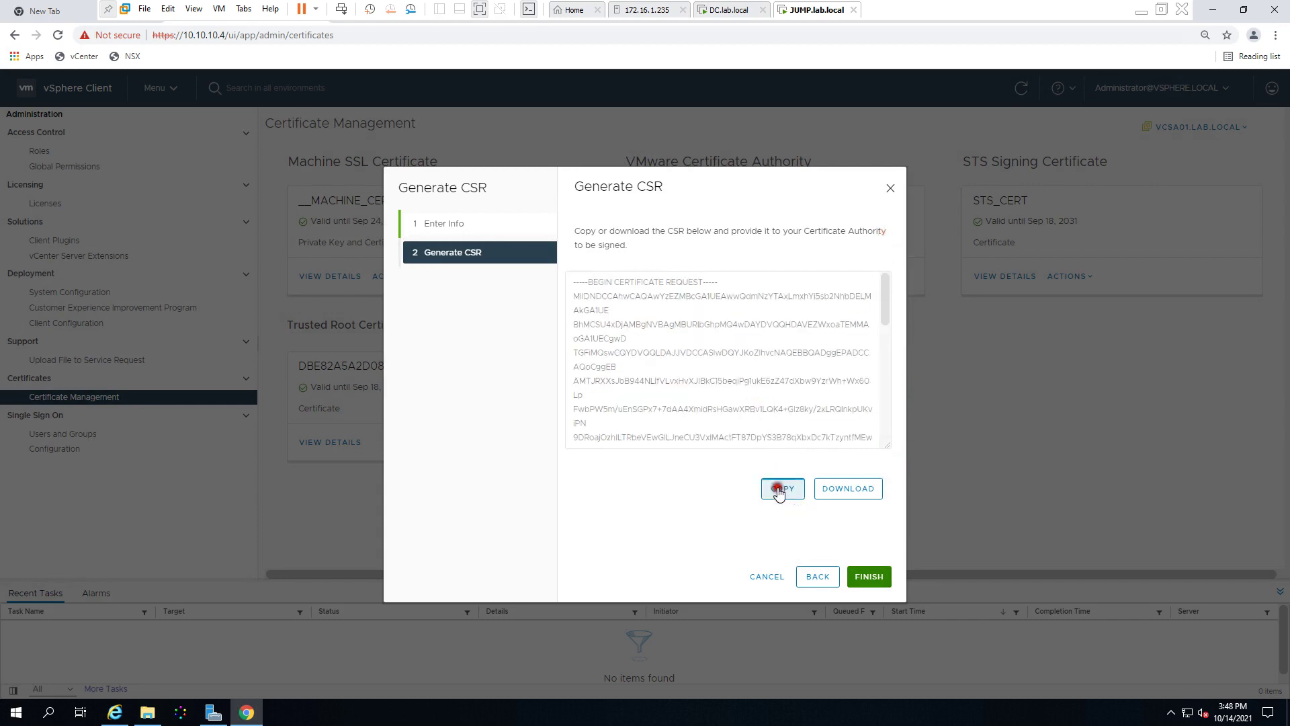
Step: Launch Notepad from Run and paste the certificate request into it
right_click(14, 711)
click(57, 650)
text(notepad)
key(Return)
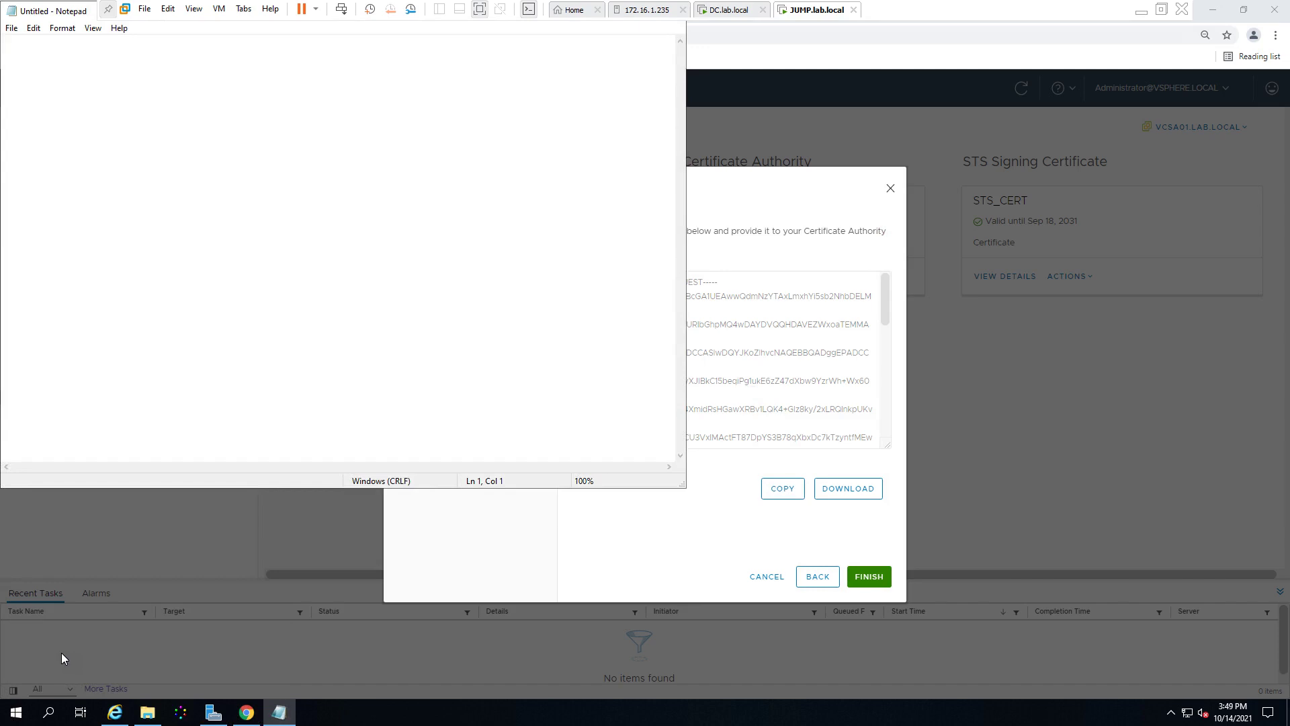
key(ctrl+v)
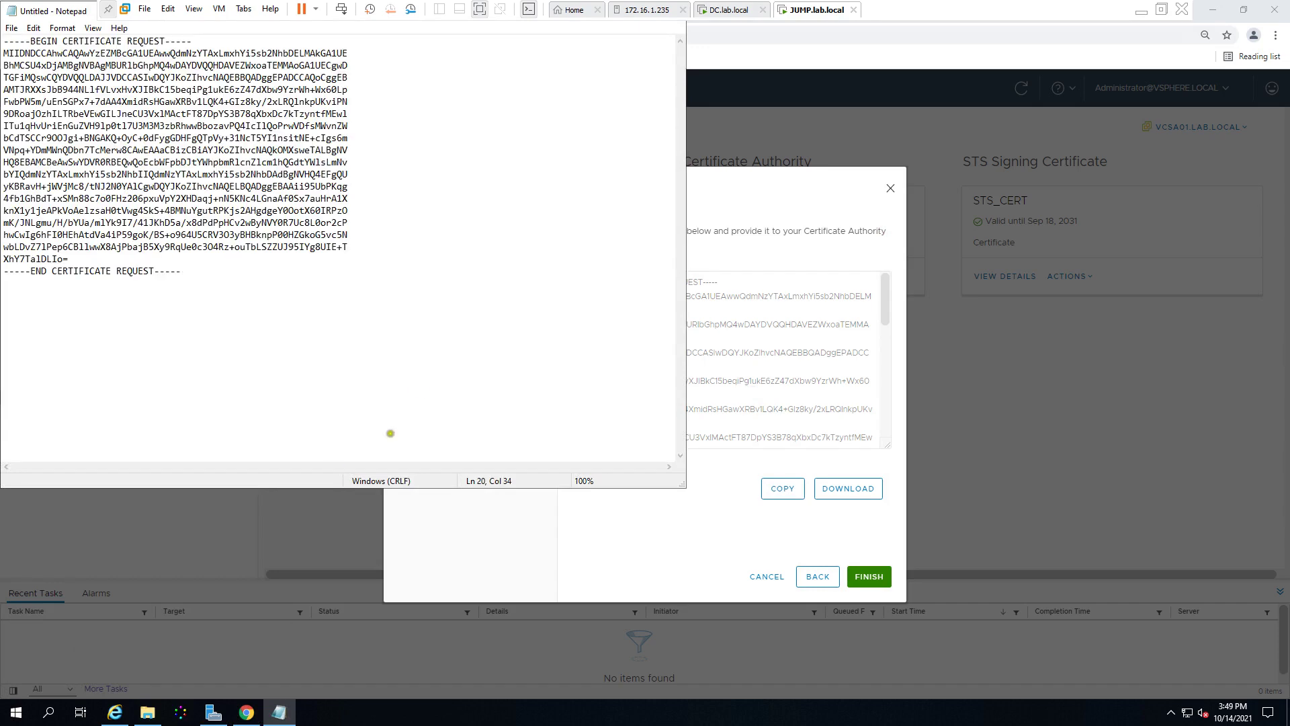
click(115, 712)
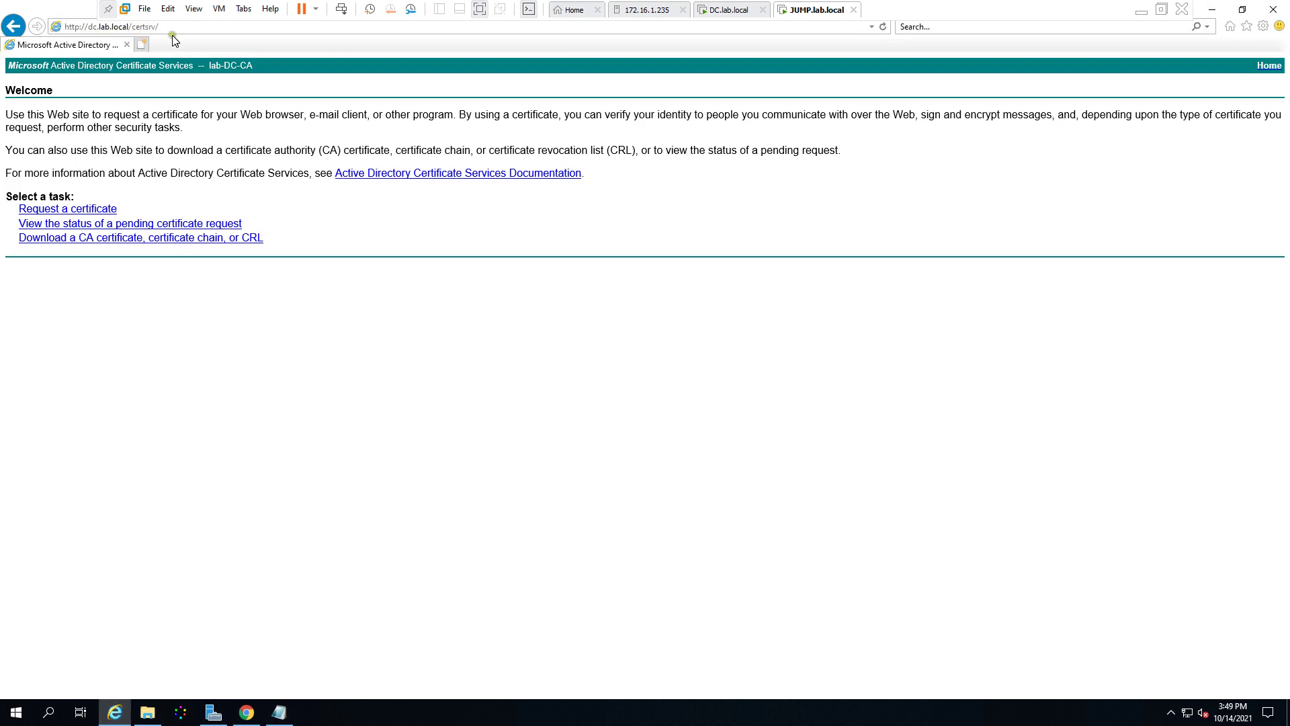
Step: Resize and reposition Internet Explorer, then reload the dc.lab.local/certsrv welcome page
click(111, 10)
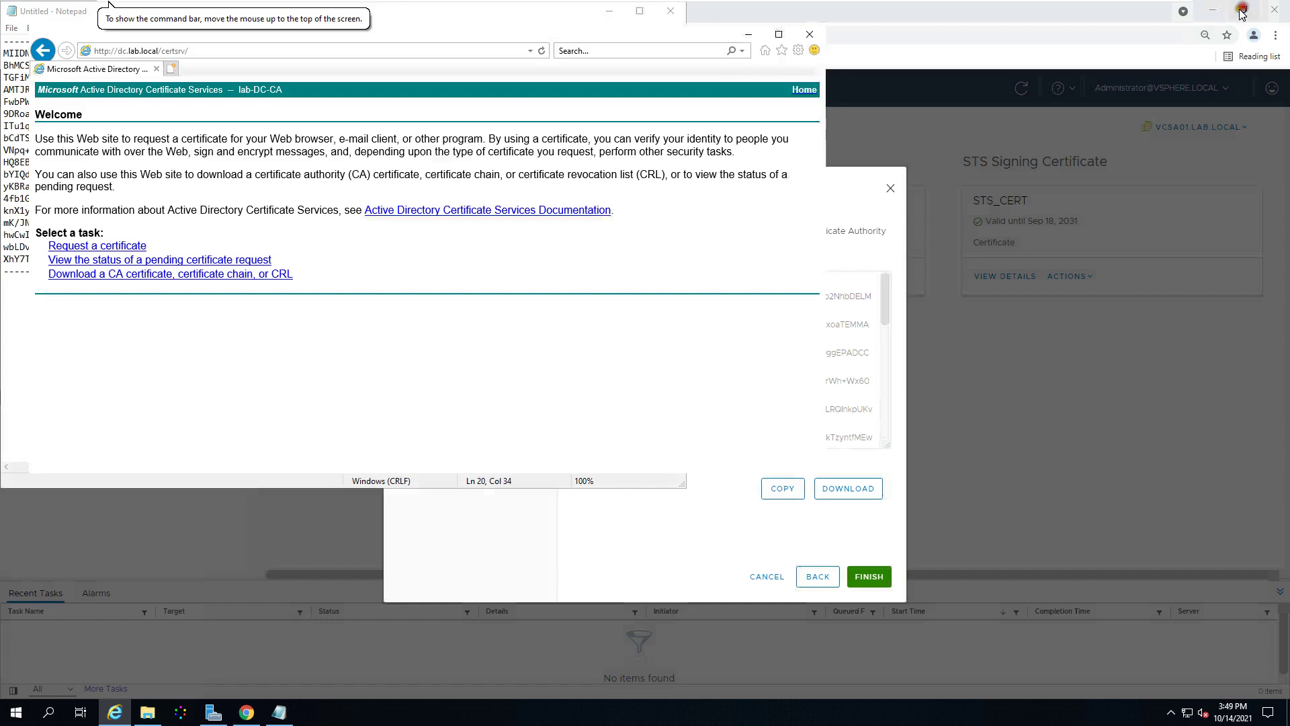
click(1242, 9)
drag(555, 35, 746, 118)
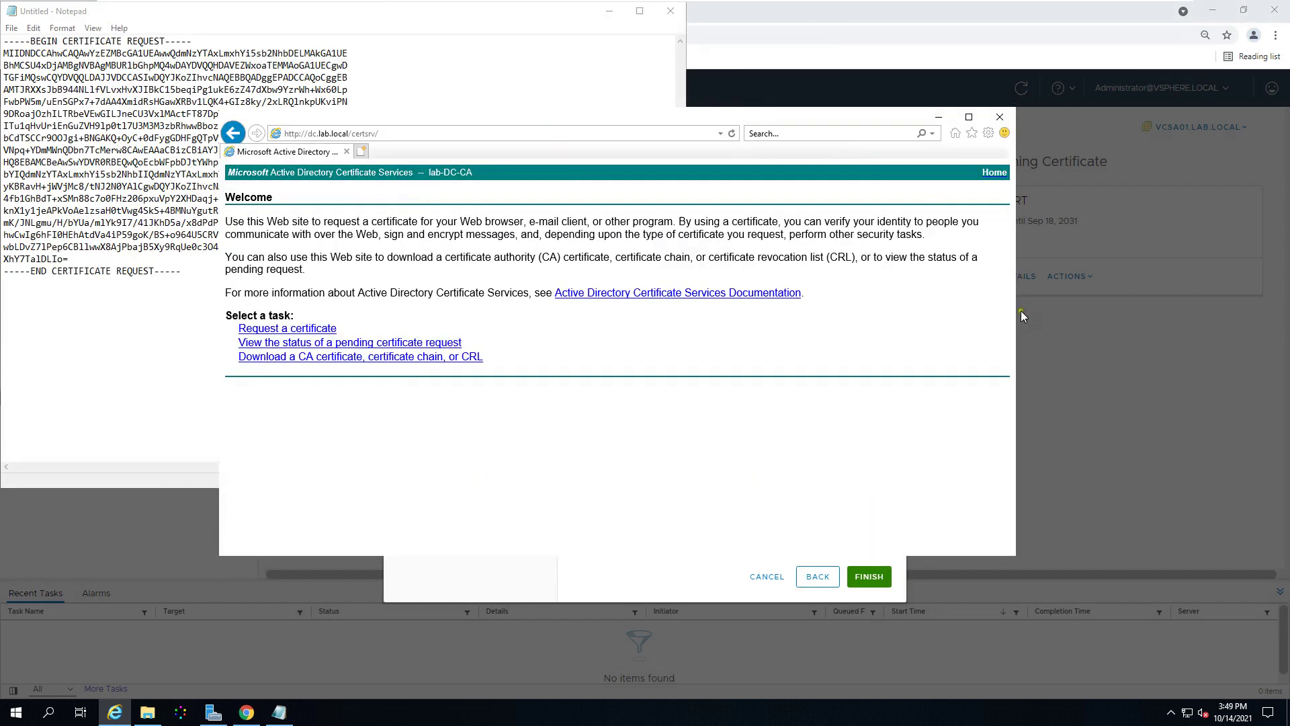
drag(1018, 317, 1273, 323)
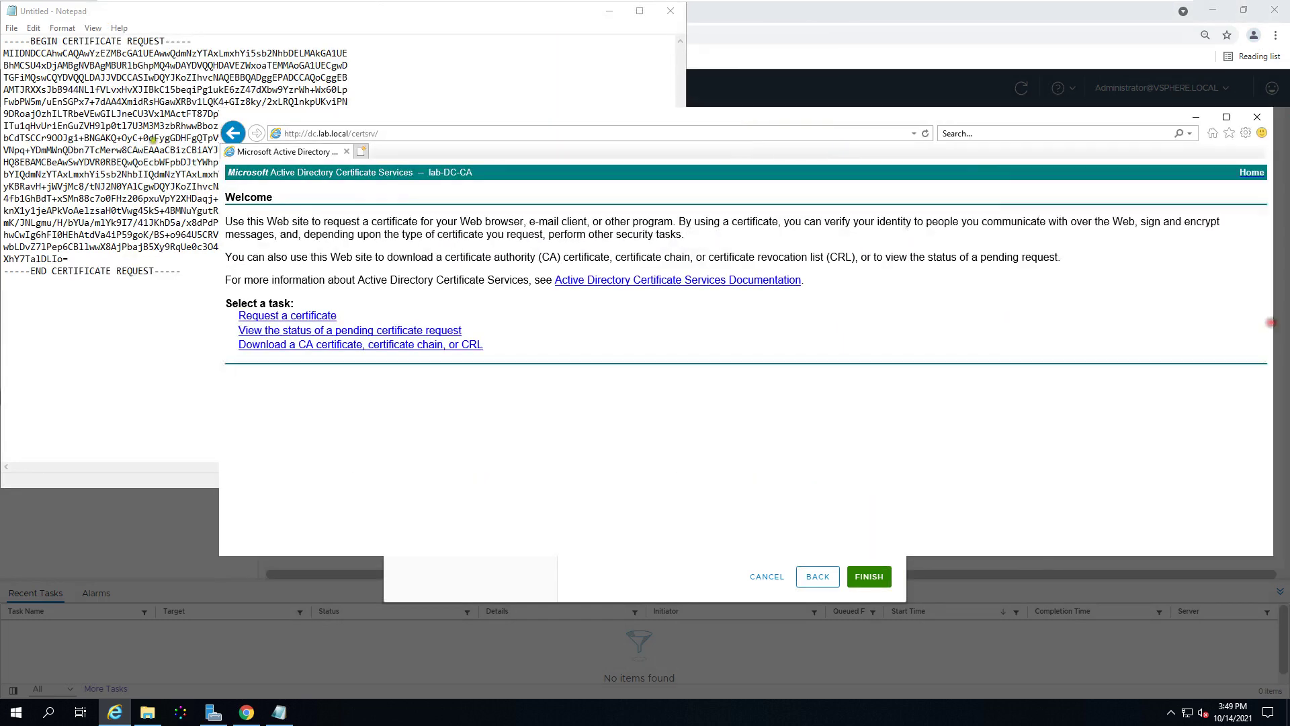
click(610, 11)
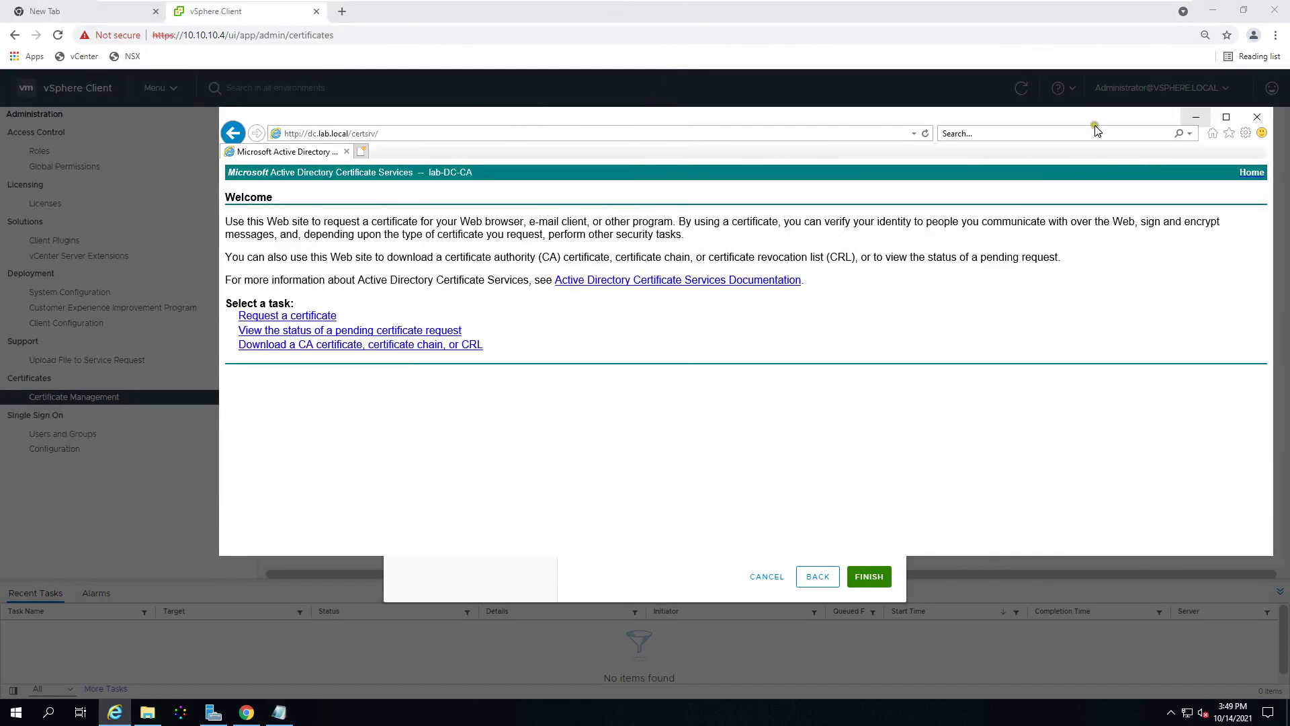
drag(1080, 114, 921, 15)
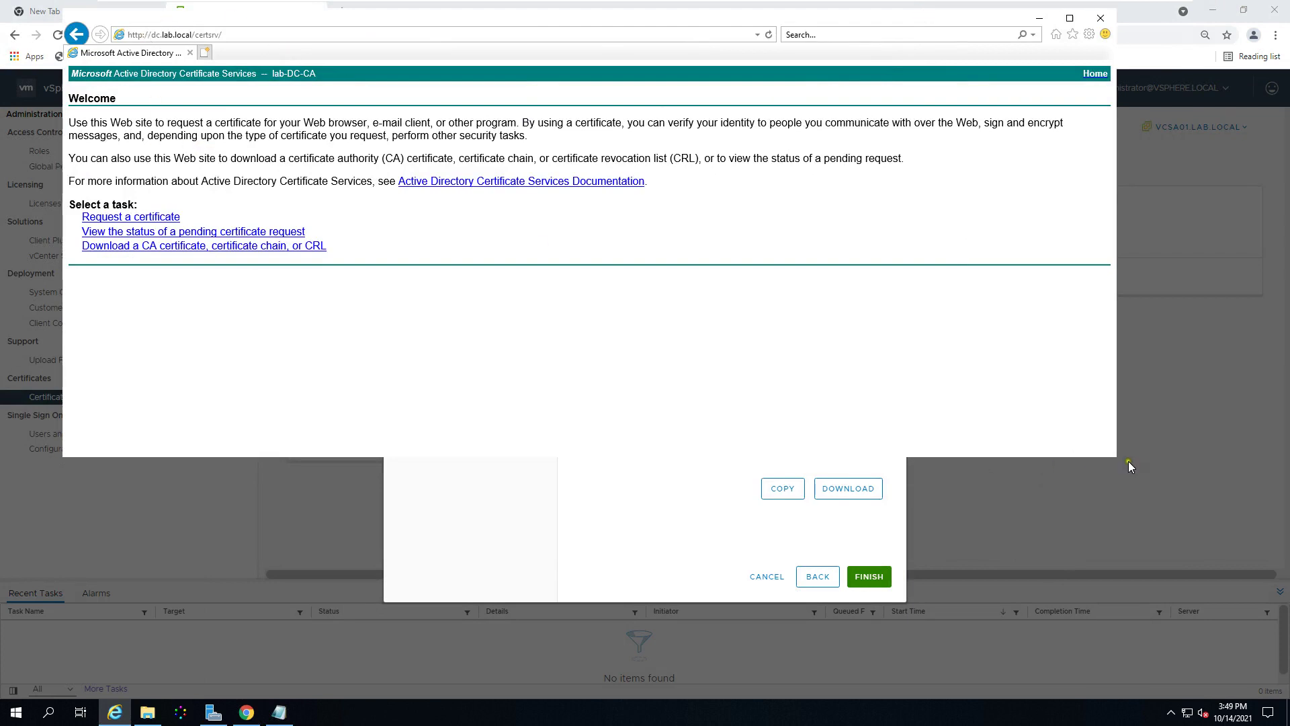
drag(1113, 459, 1206, 638)
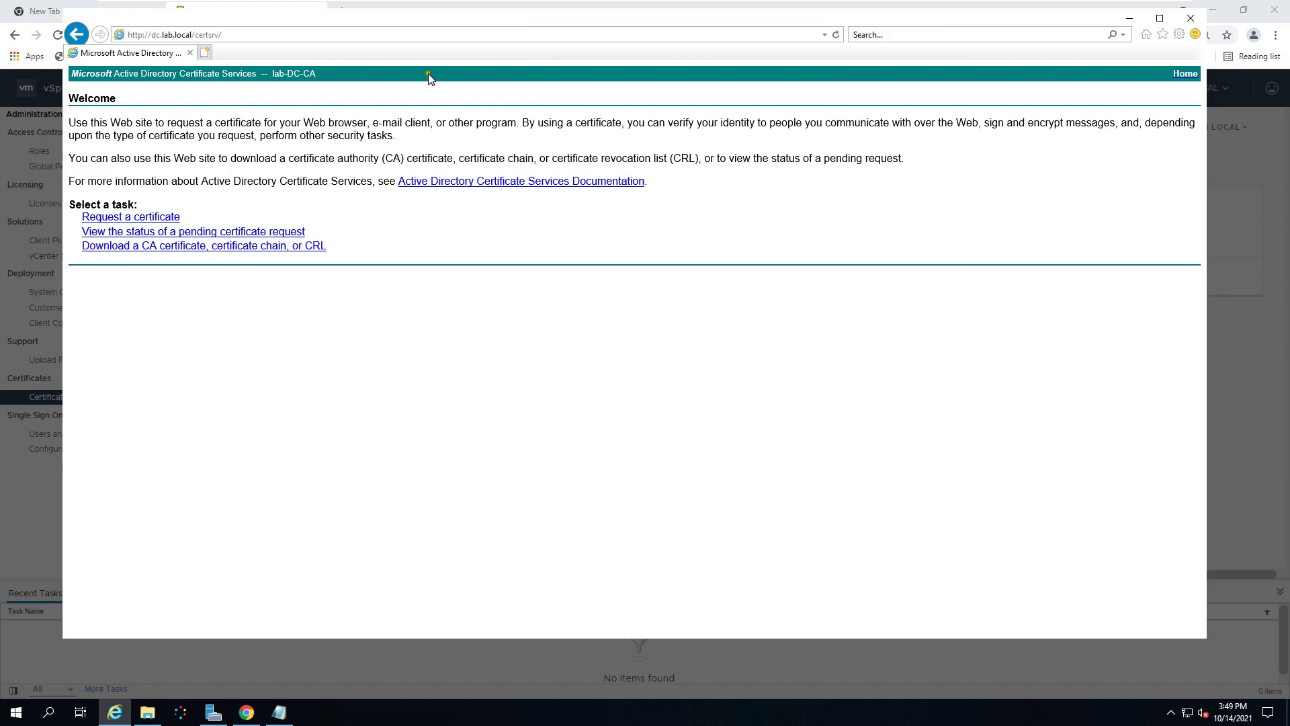
click(838, 35)
Step: Navigate through Request a certificate and advanced request to the base-64 request form
click(125, 219)
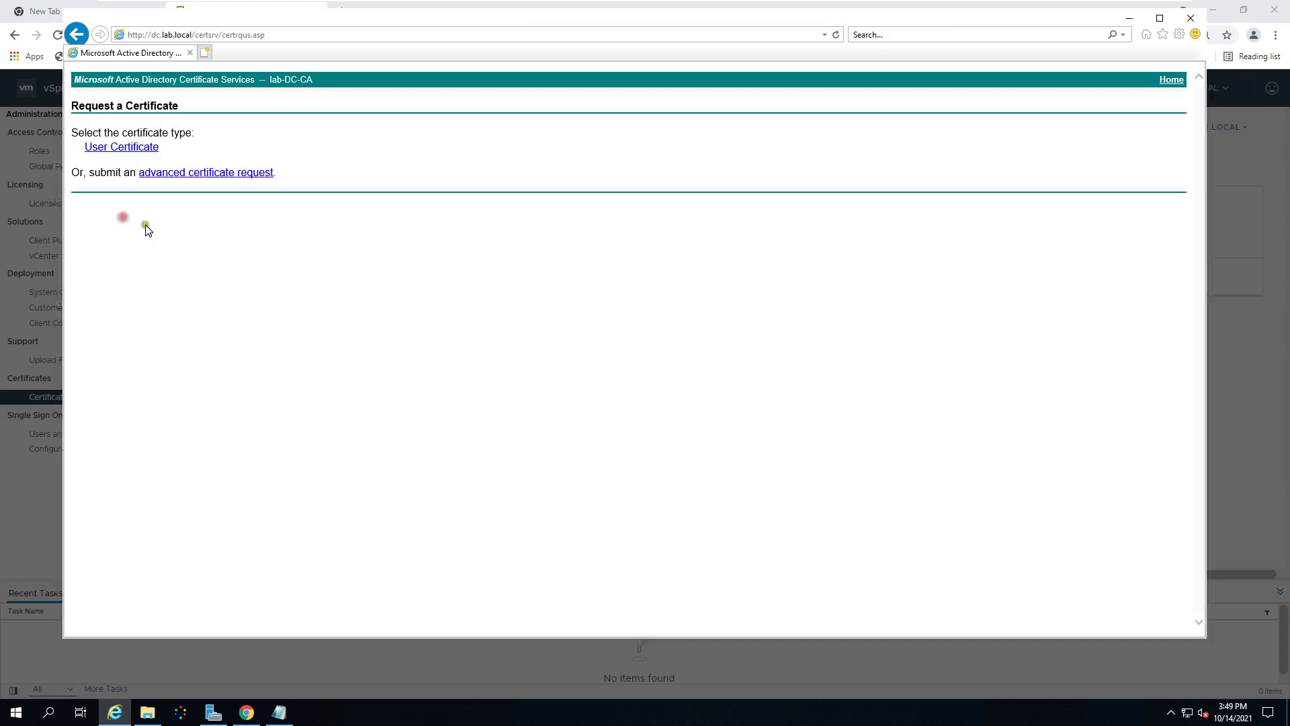
click(196, 173)
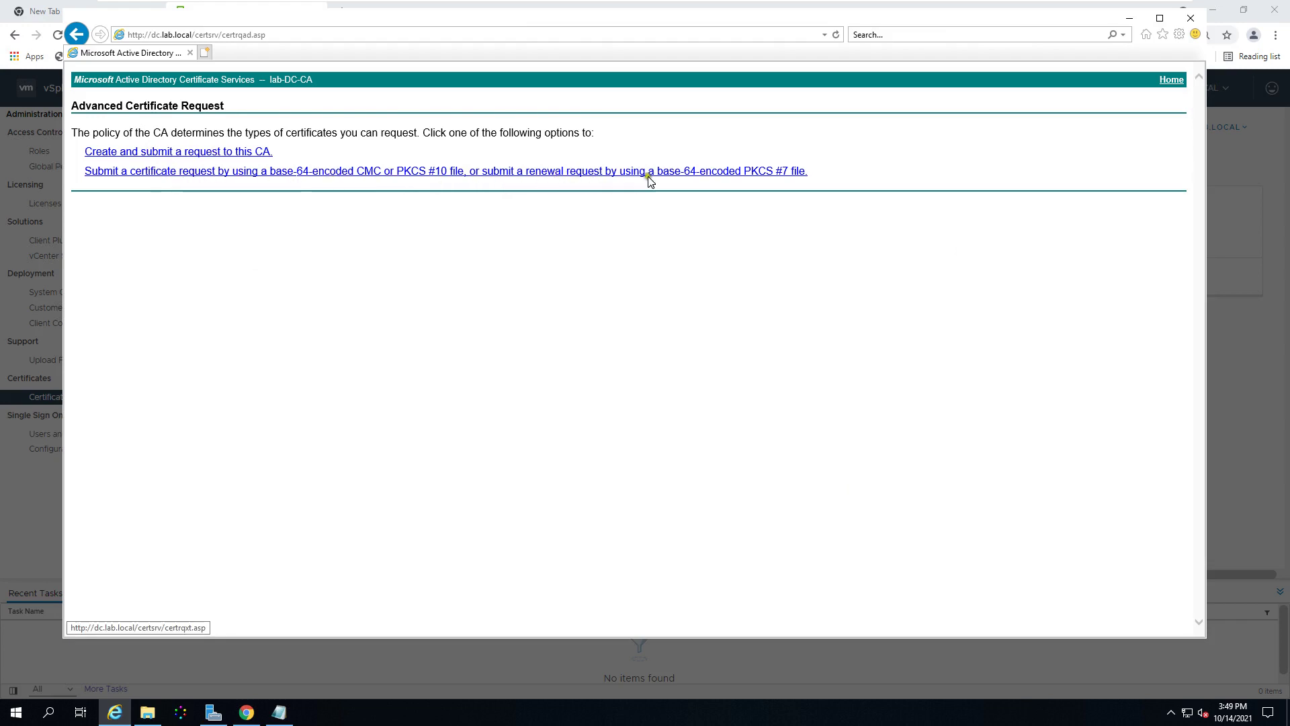
click(211, 152)
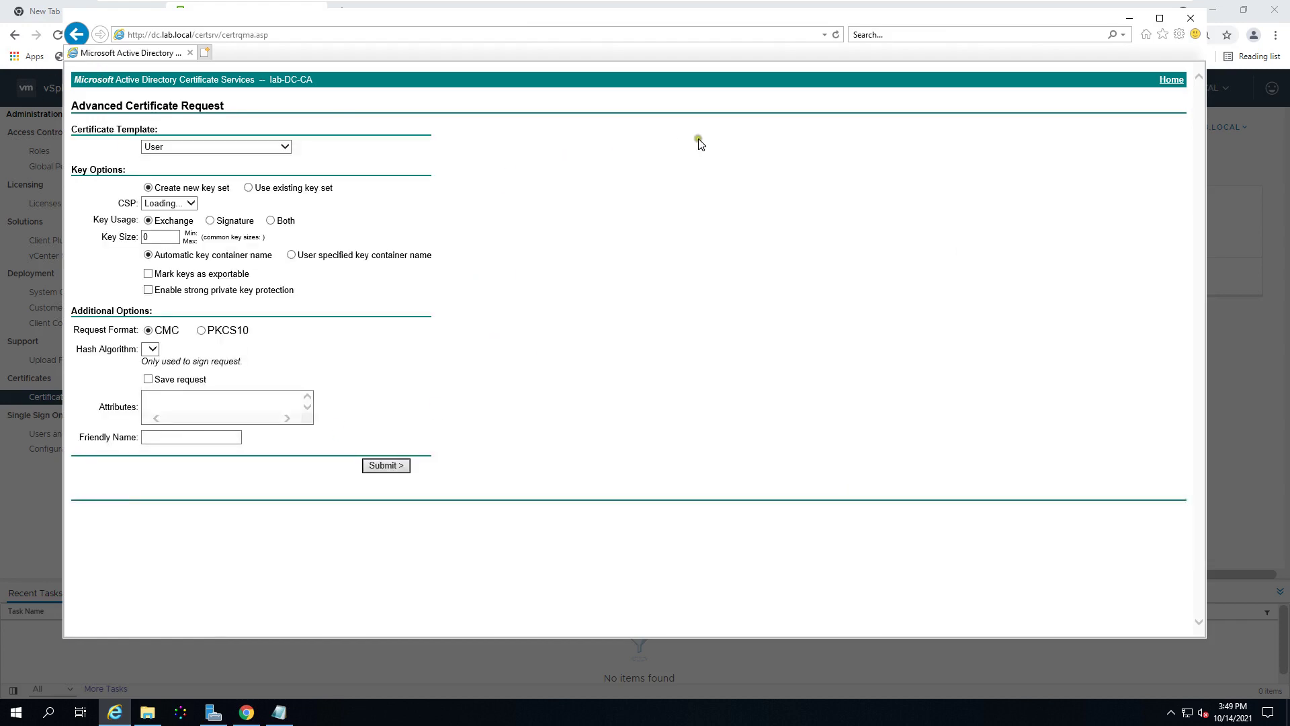
click(82, 38)
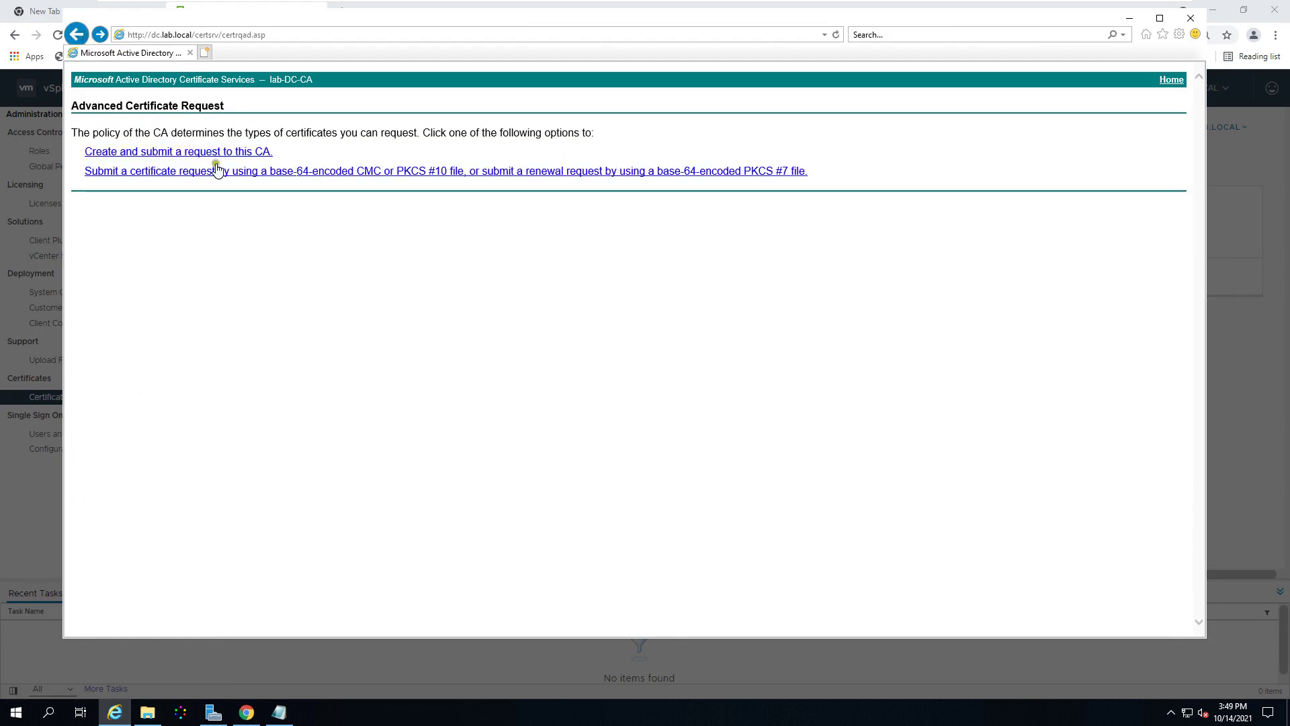
click(225, 174)
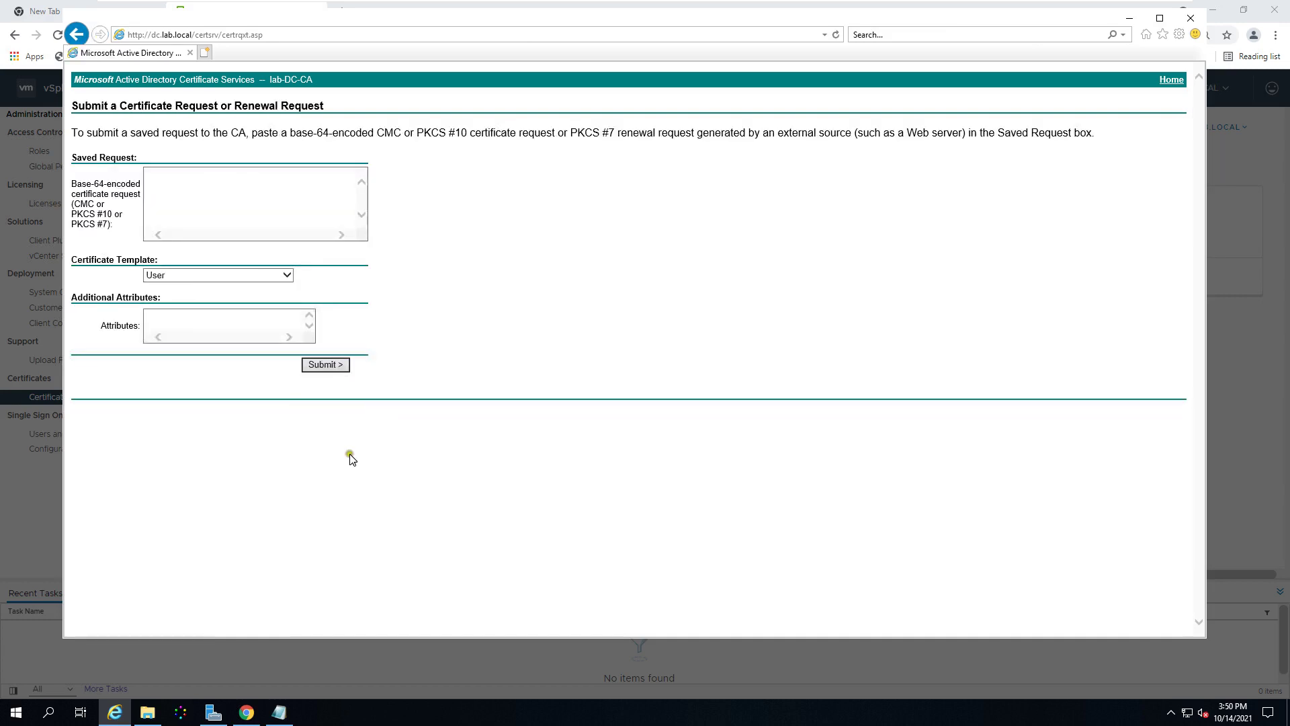
Step: Paste the CSR, choose the vCenter7 template, submit, and select Base 64 encoding
click(220, 191)
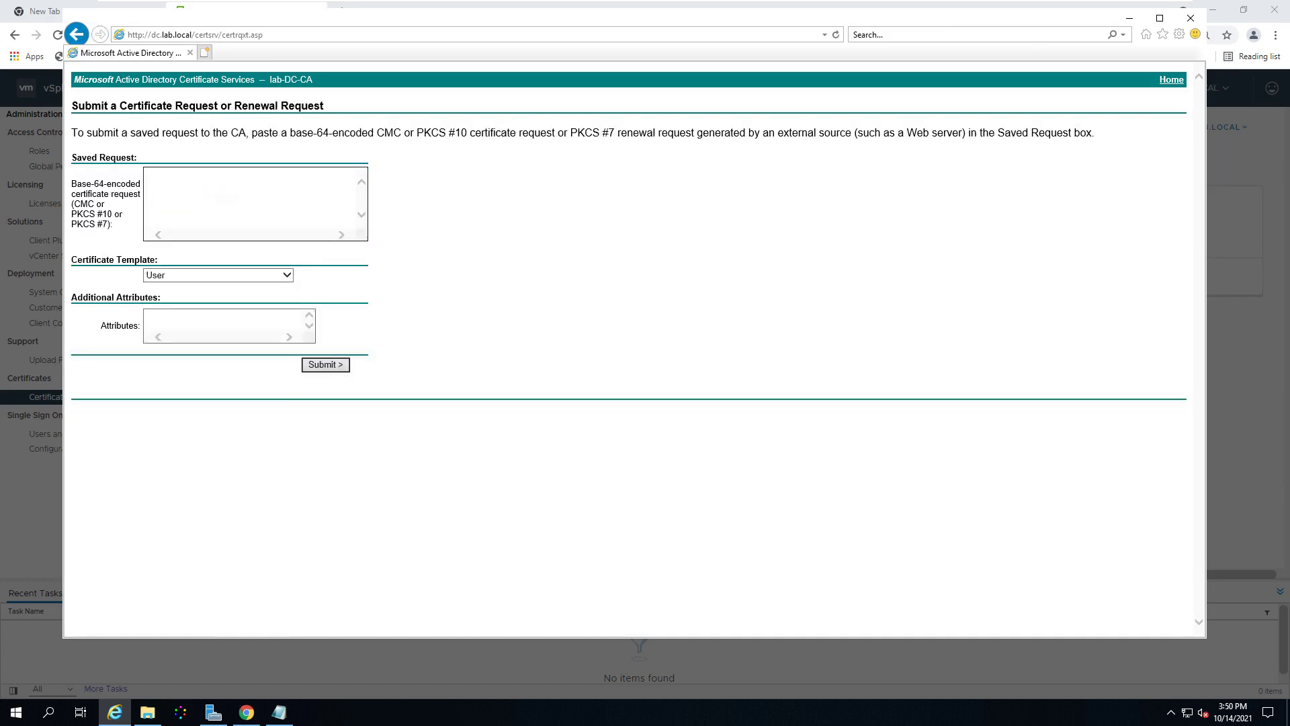
key(ctrl+v)
mouse_move(357, 203)
mouse_down()
mouse_move(361, 180)
mouse_move(357, 212)
mouse_up()
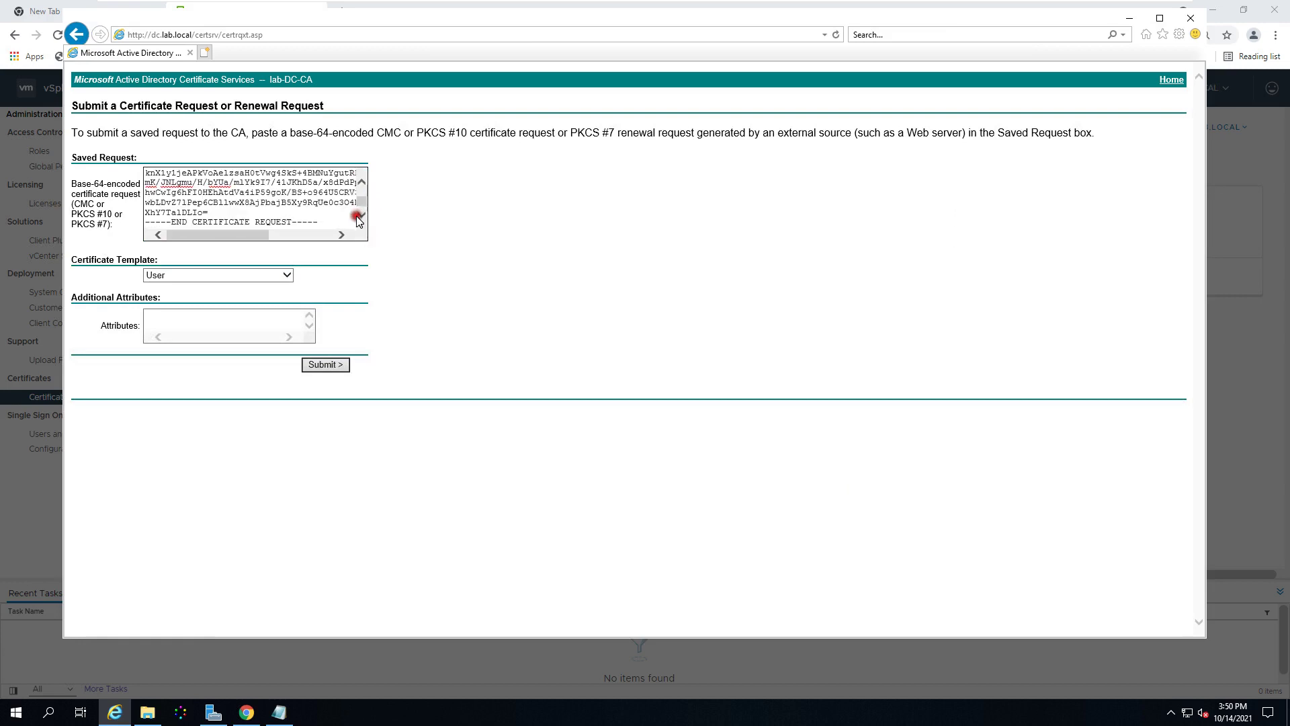
click(288, 274)
click(194, 334)
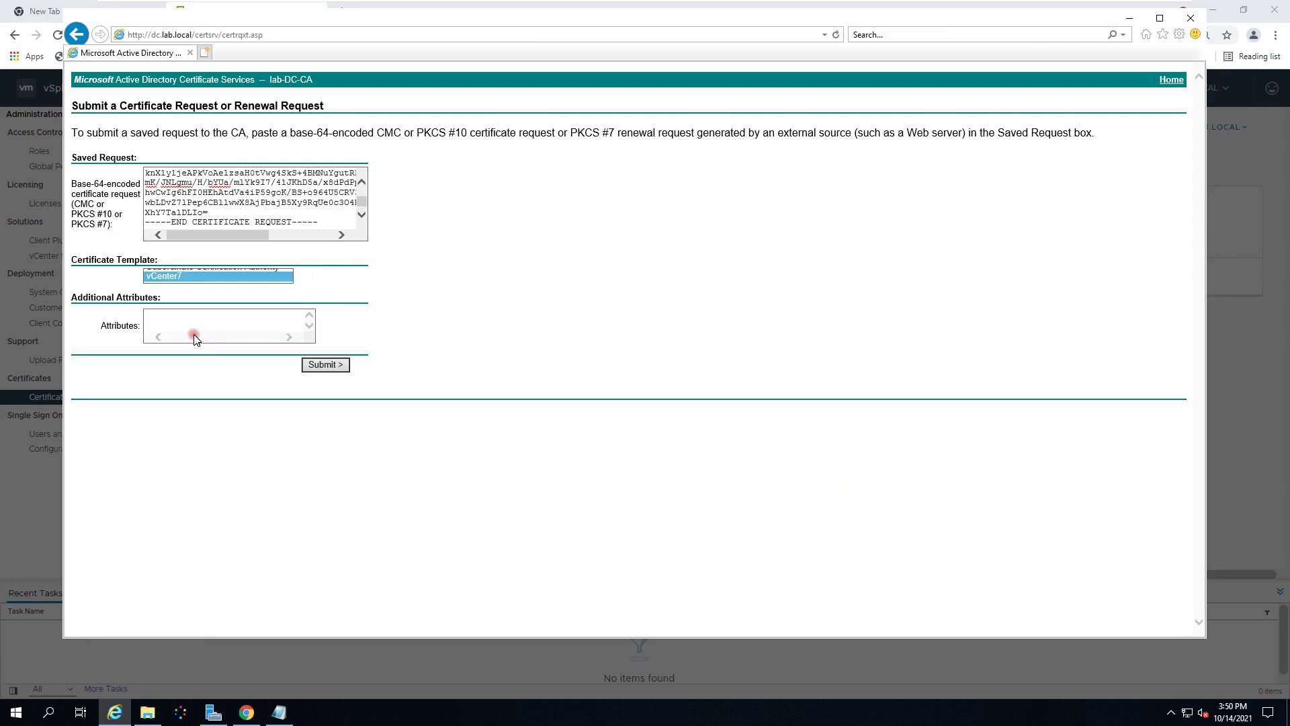
click(321, 364)
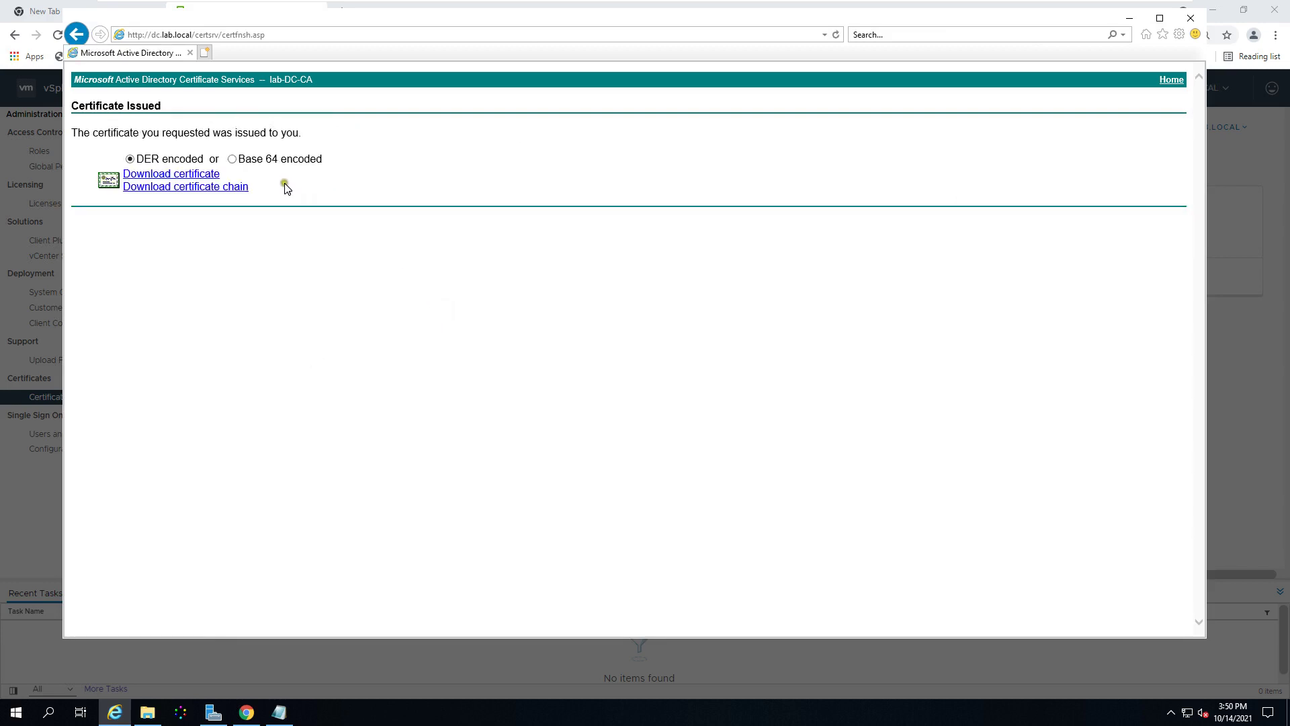
click(277, 159)
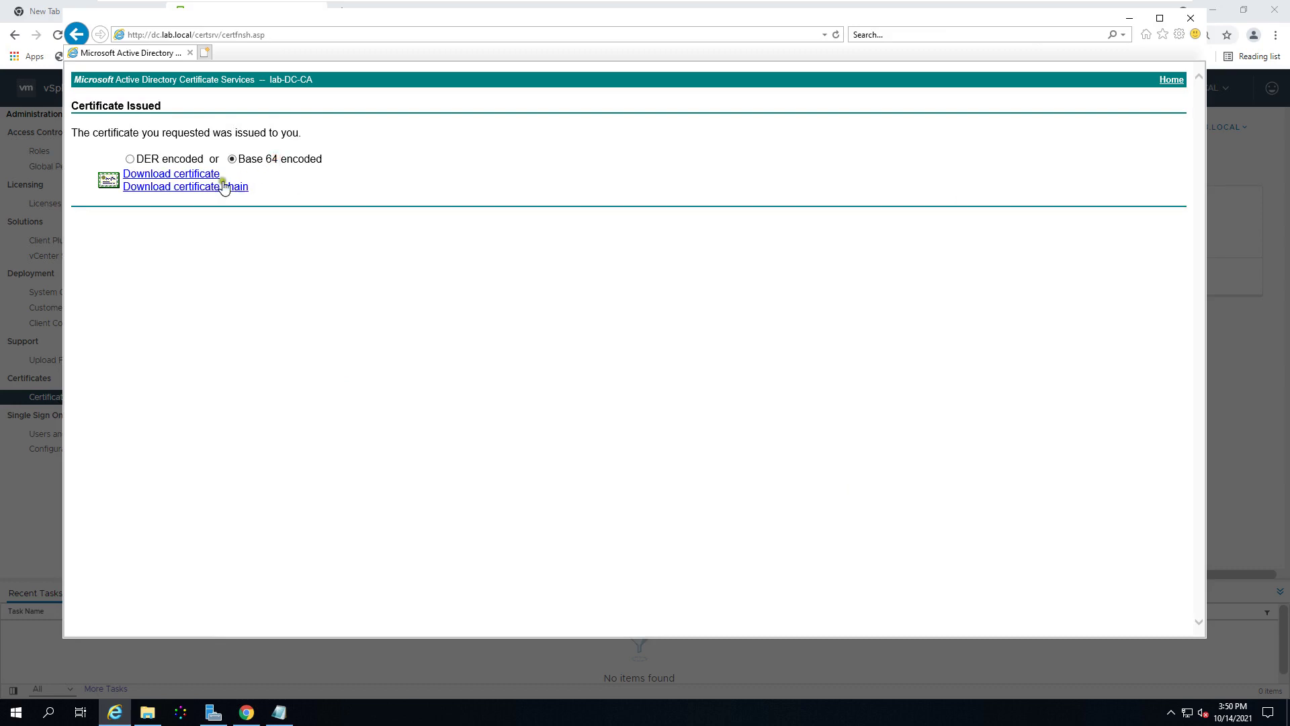
Step: Download the issued certificate using Save as, targeting the Documents folder
click(186, 175)
click(874, 623)
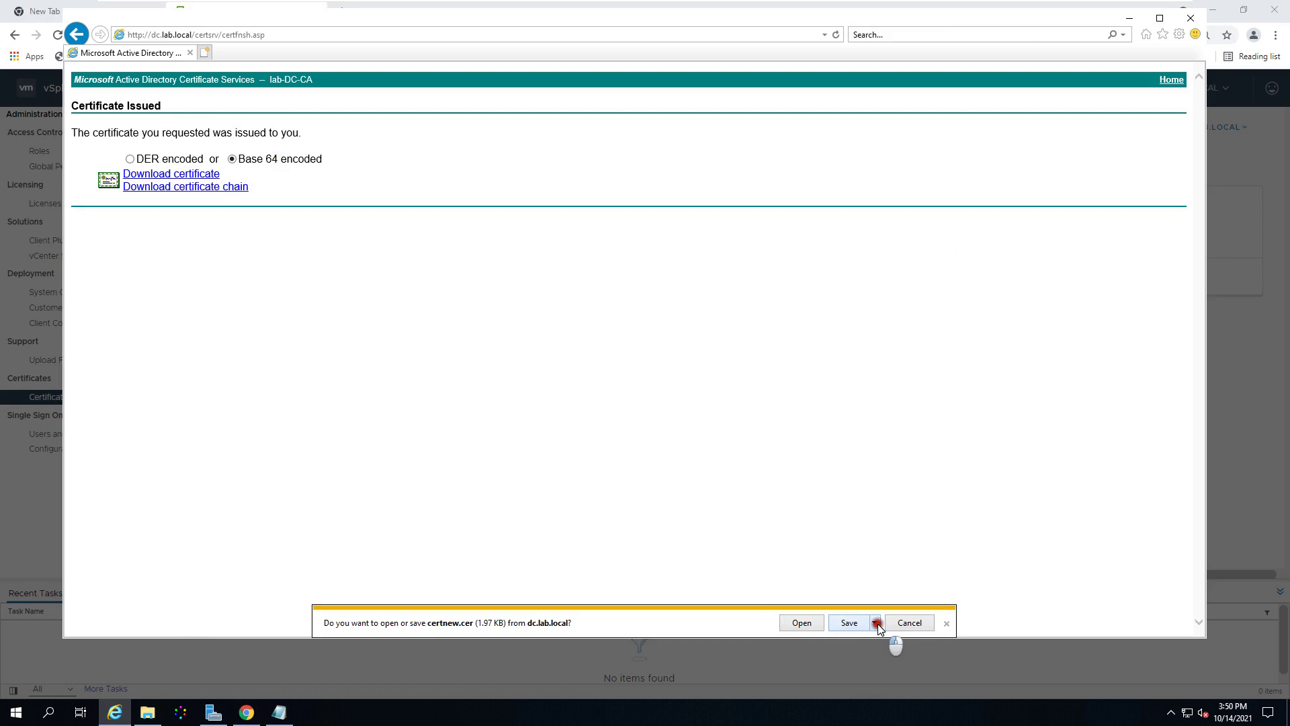
click(863, 655)
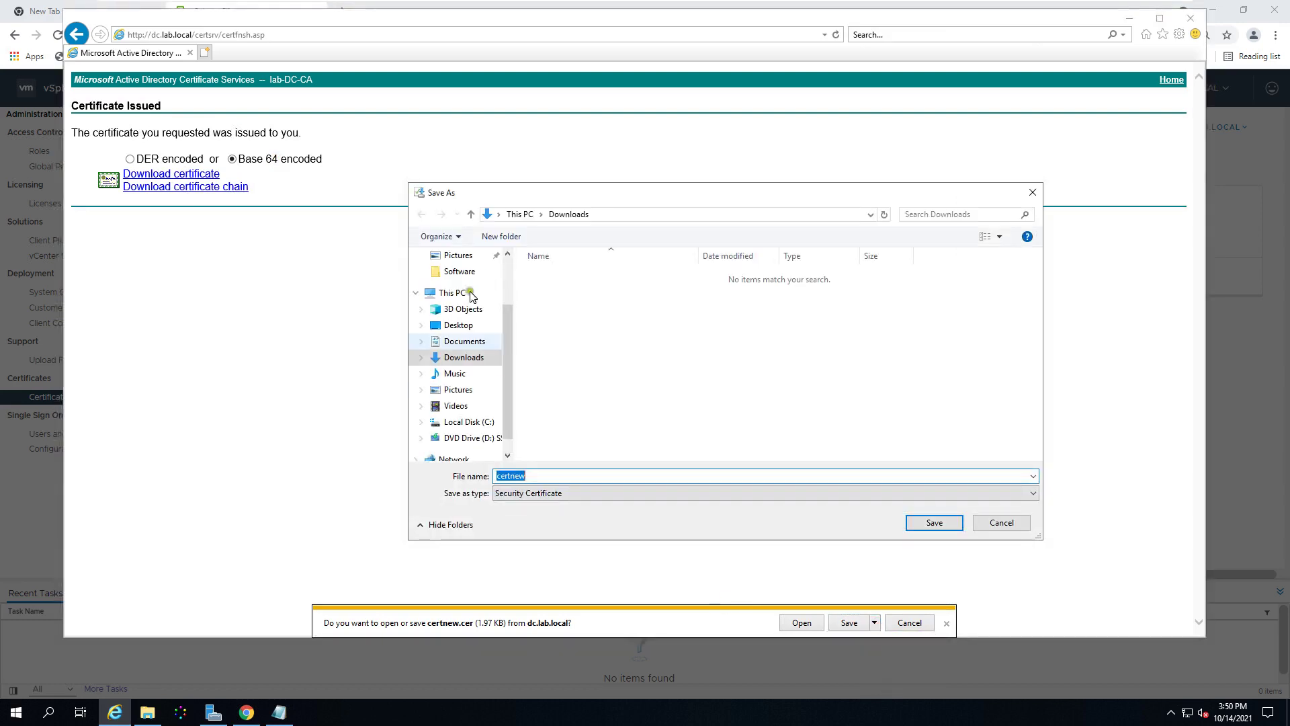
click(468, 342)
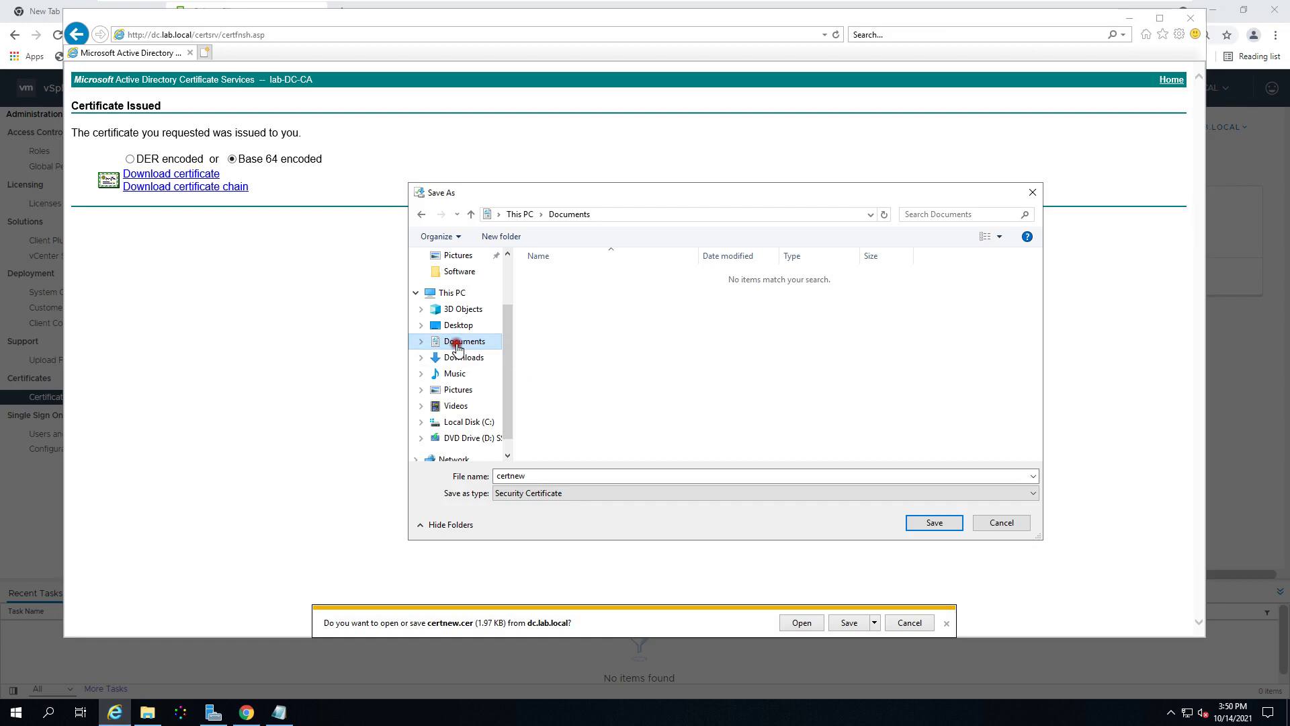
Step: Create a new folder 'Certificate 14102021' in Documents and open it
right_click(797, 353)
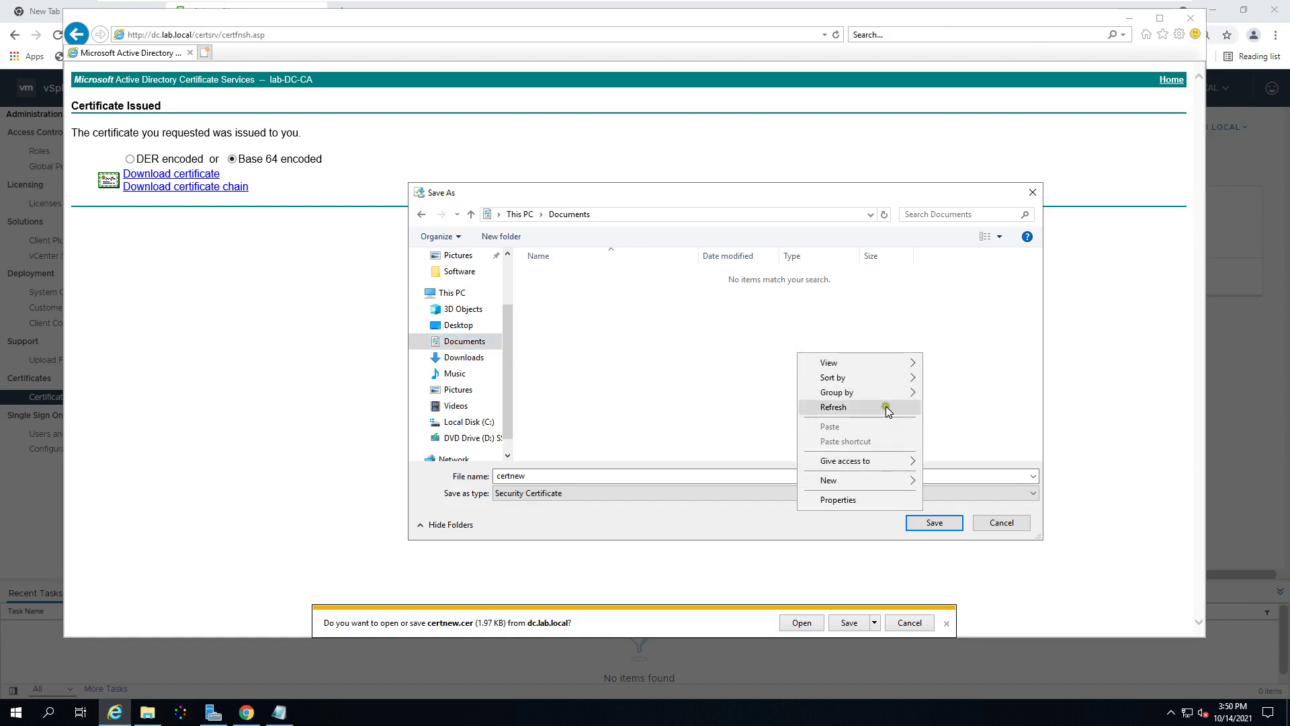
mouse_move(890, 489)
click(949, 482)
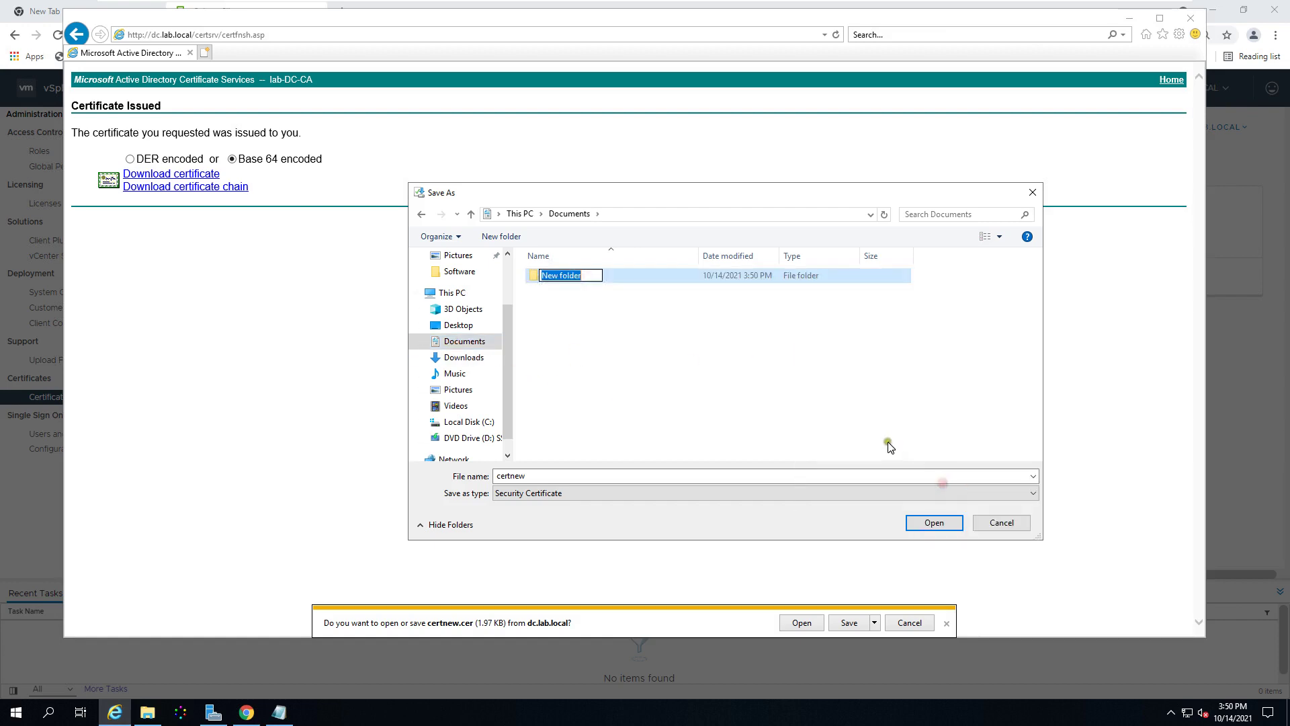
text(Certificate 14102021)
click(815, 410)
double_click(611, 278)
Step: Save the certificate with the file name cert-ad.cer
click(576, 472)
click(593, 477)
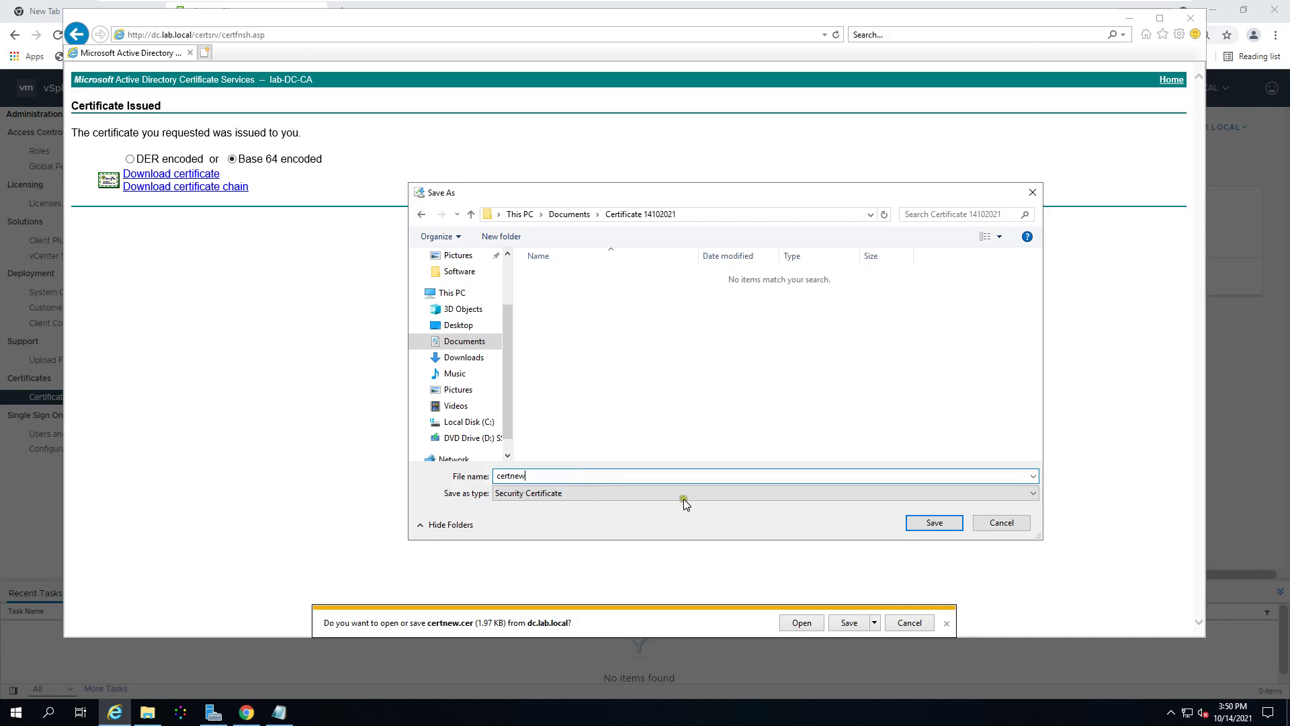
key(BackSpace)
key(BackSpace)
key(BackSpace)
text(cert)
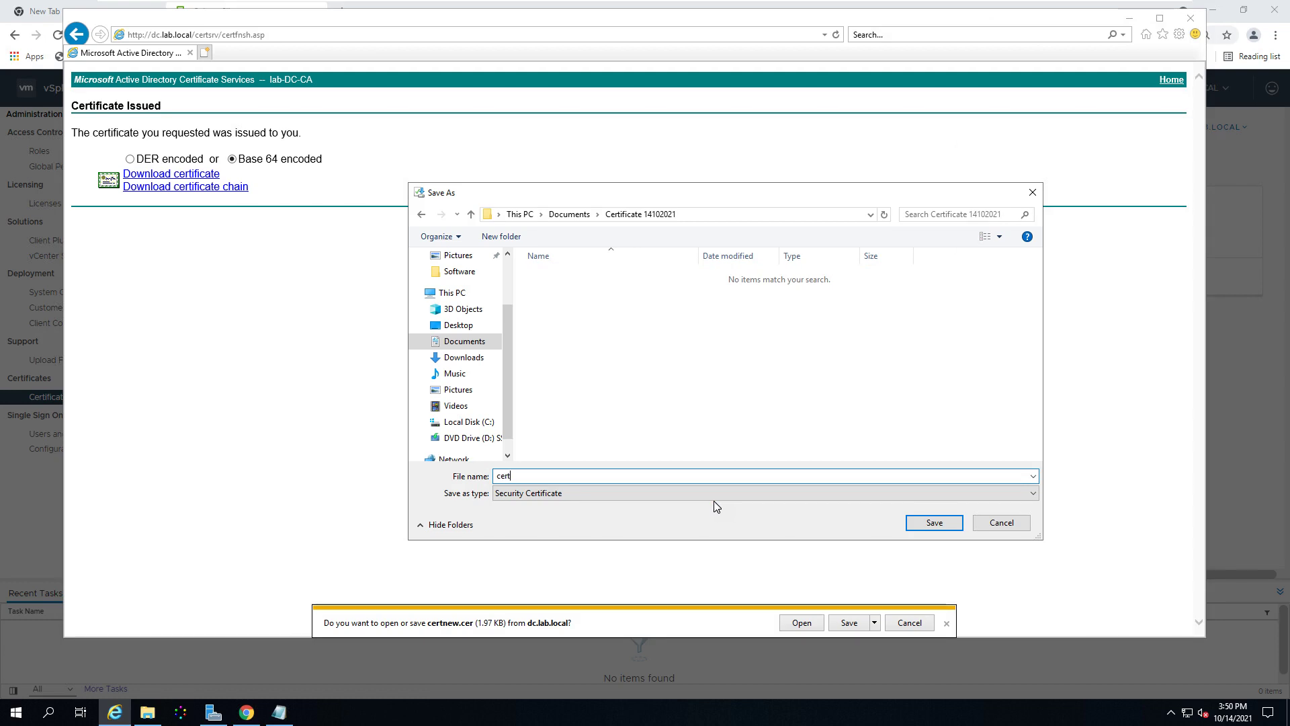
text(-ad)
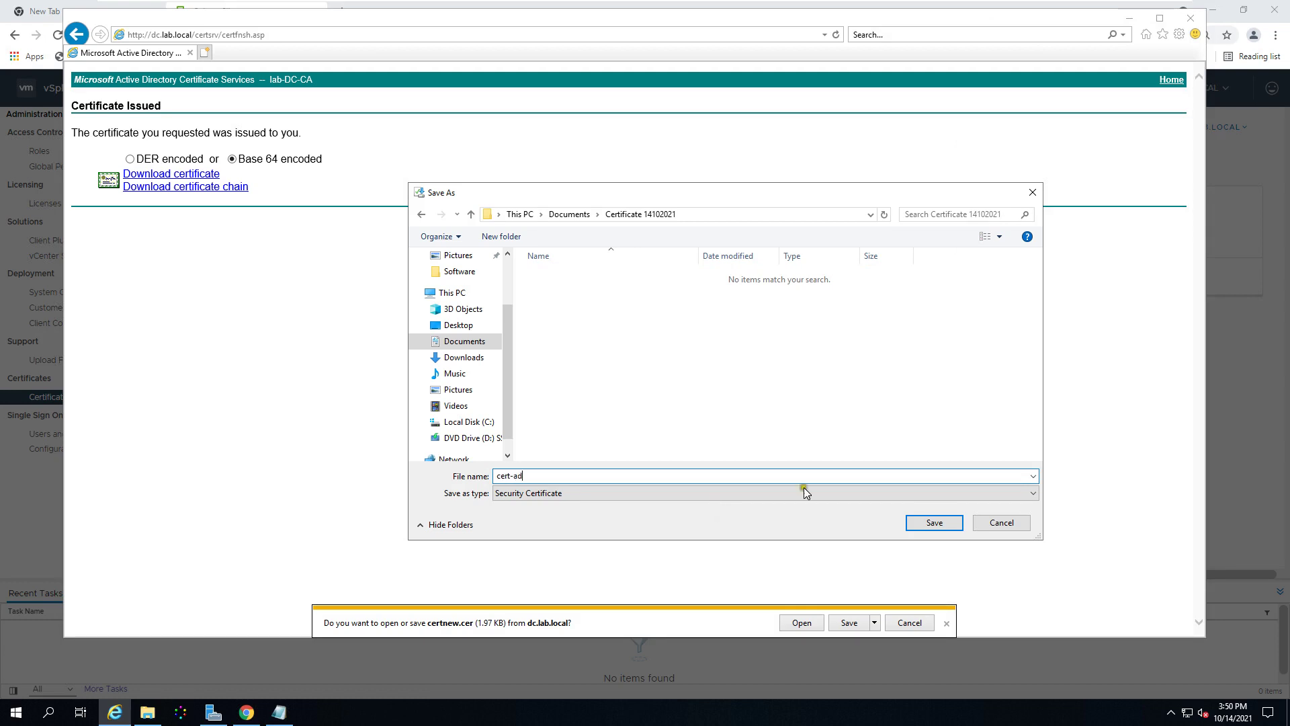
click(947, 530)
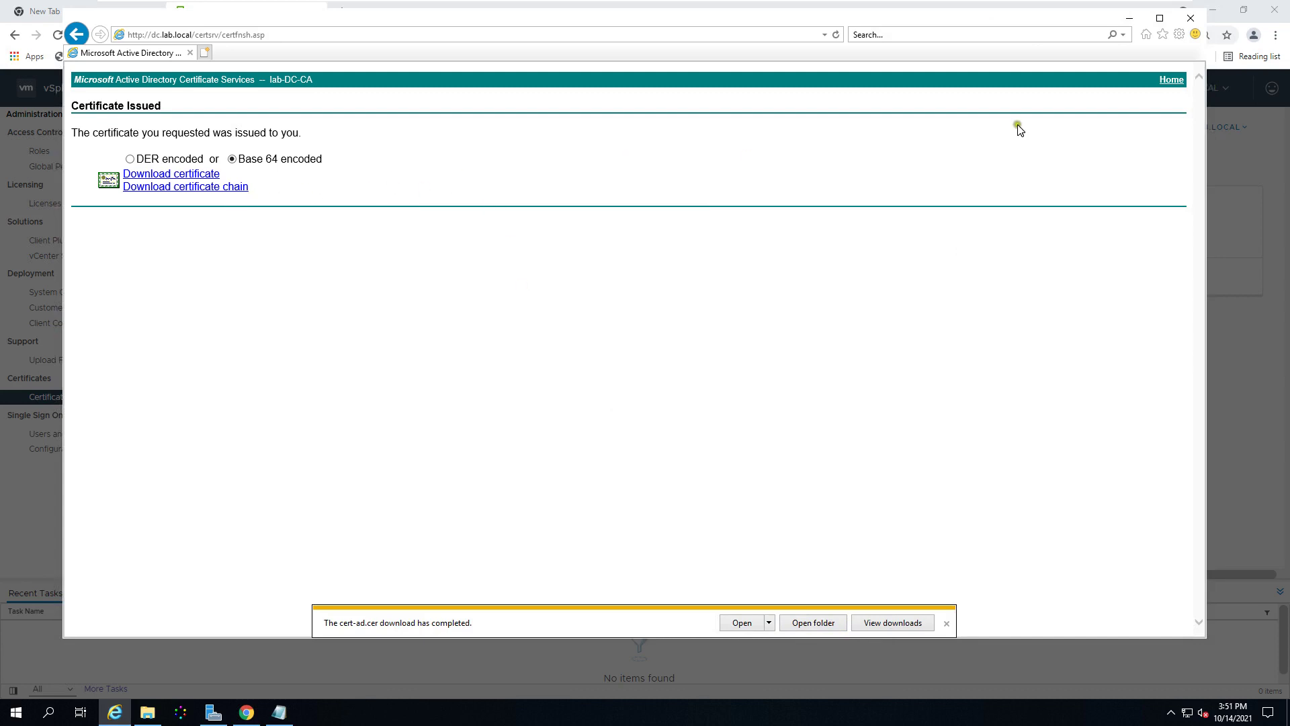
Step: From the certsrv home page, download the CA certificate chain in Base 64 encoding
click(1172, 81)
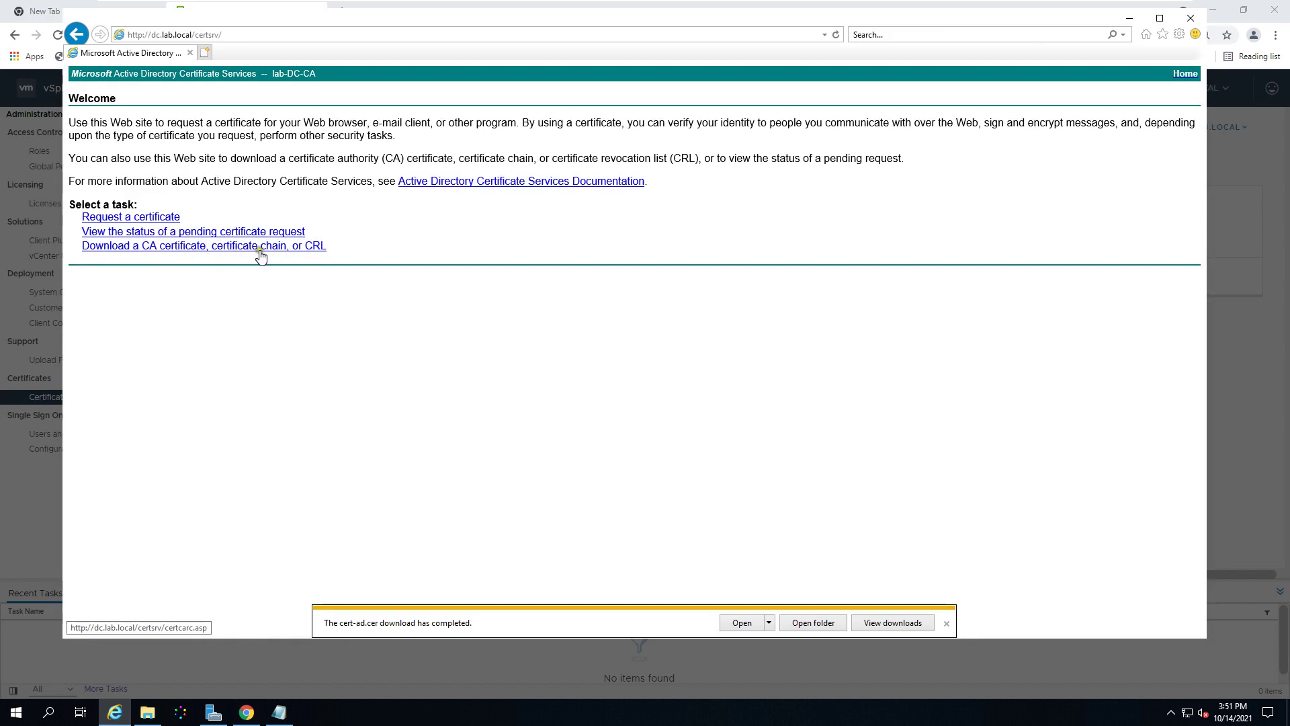
click(226, 250)
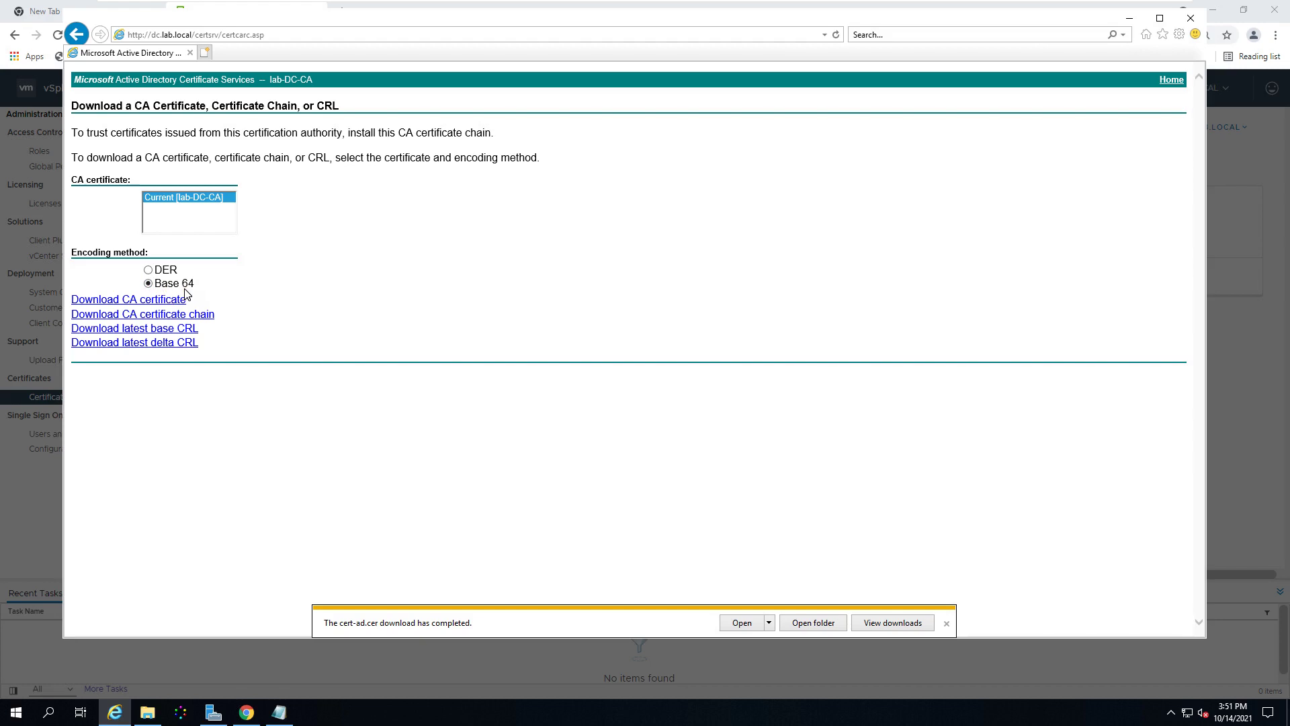
click(158, 272)
click(150, 283)
click(142, 315)
click(147, 314)
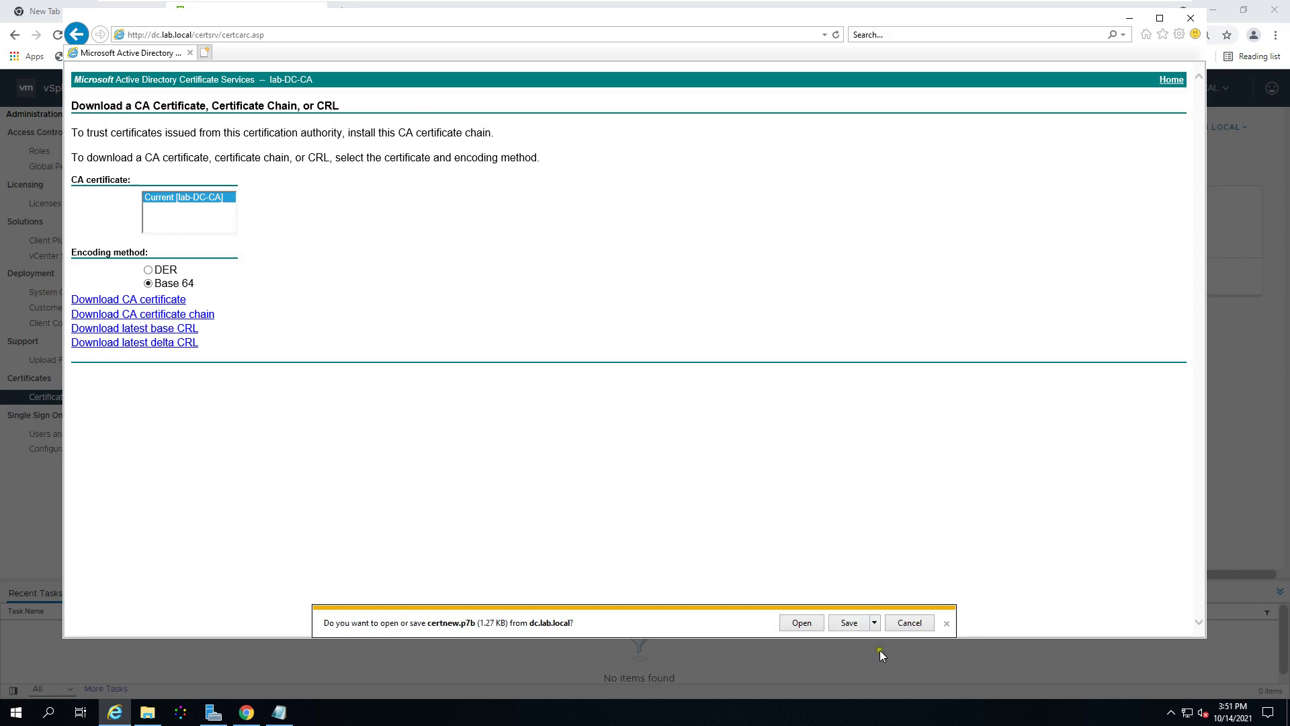
Step: Save the downloaded chain as cert-chain.cer in the Certificate 14102021 folder
click(875, 623)
click(877, 657)
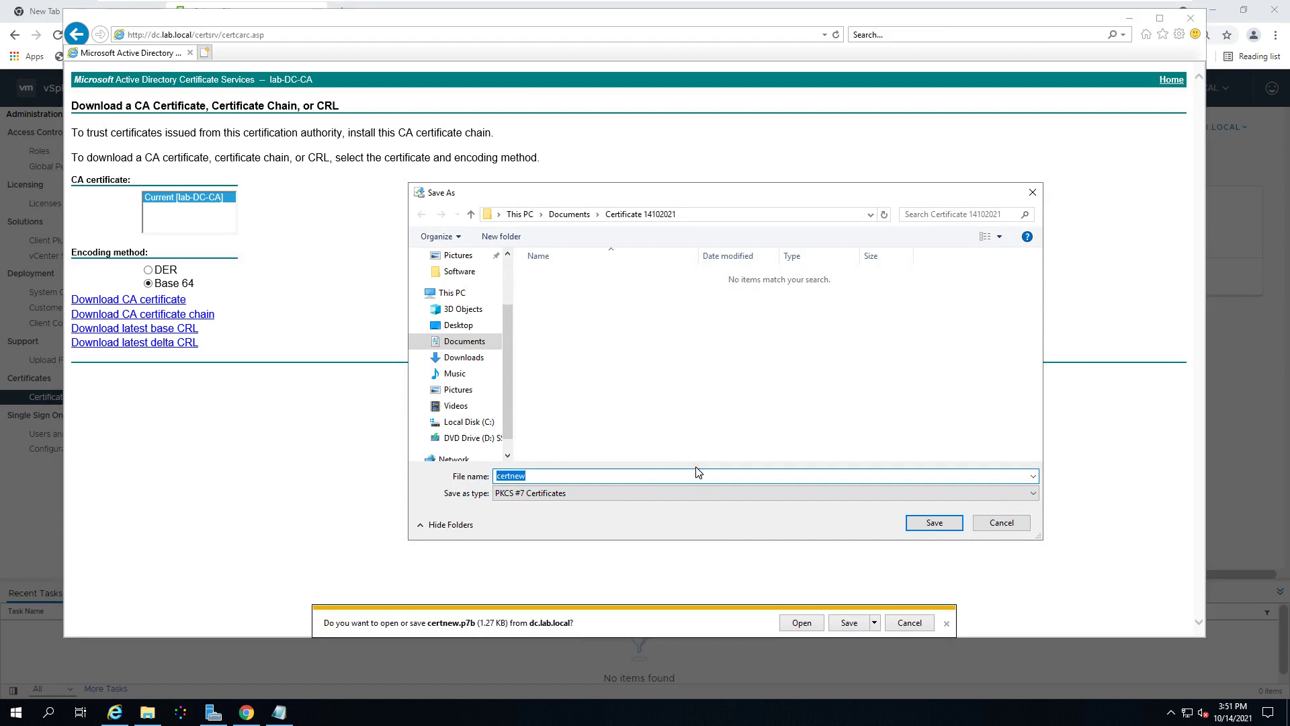
key(BackSpace)
text(c)
key(Down)
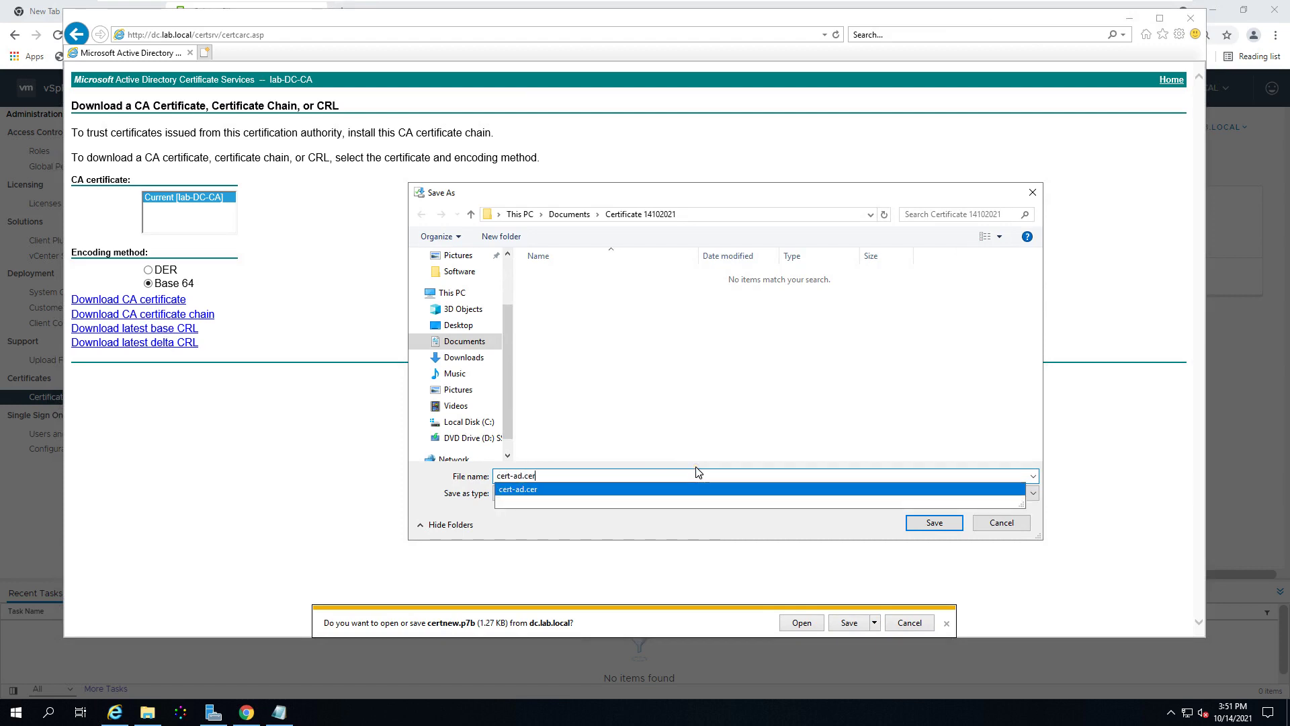
key(Left)
key(Left)
key(Left)
key(Left)
key(BackSpace)
key(BackSpace)
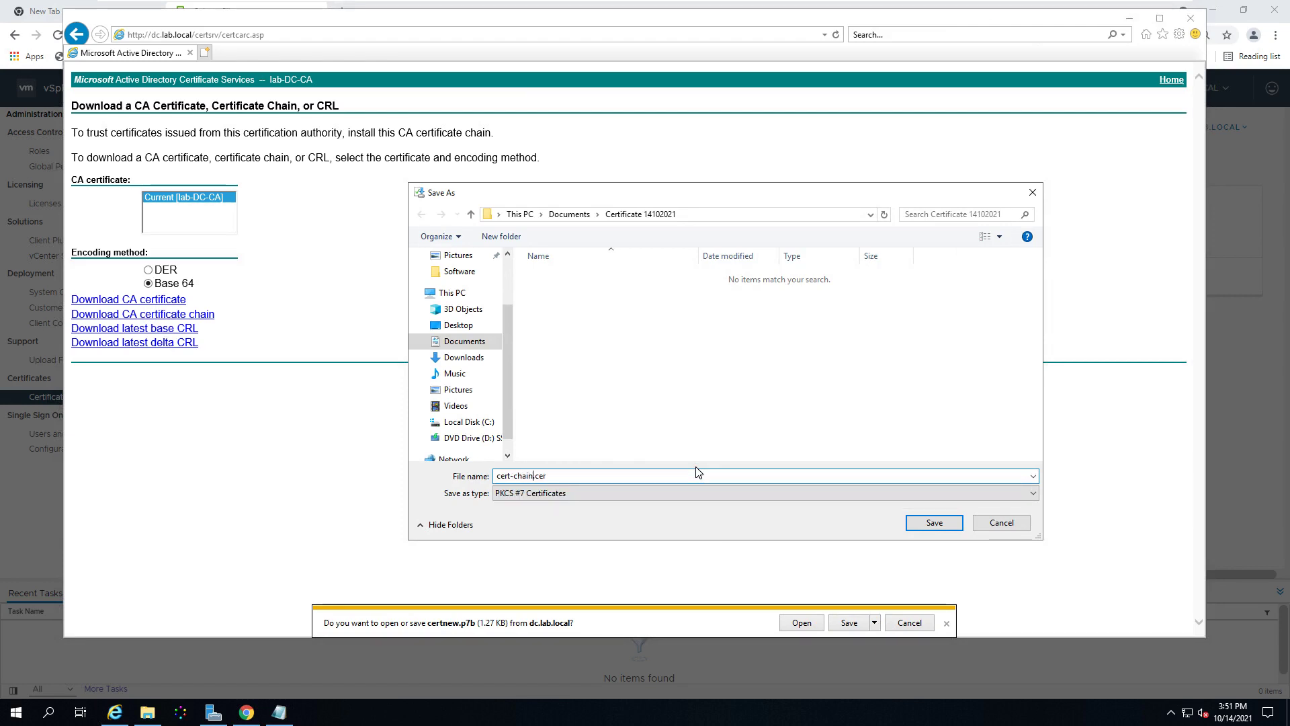
text(chain)
click(936, 525)
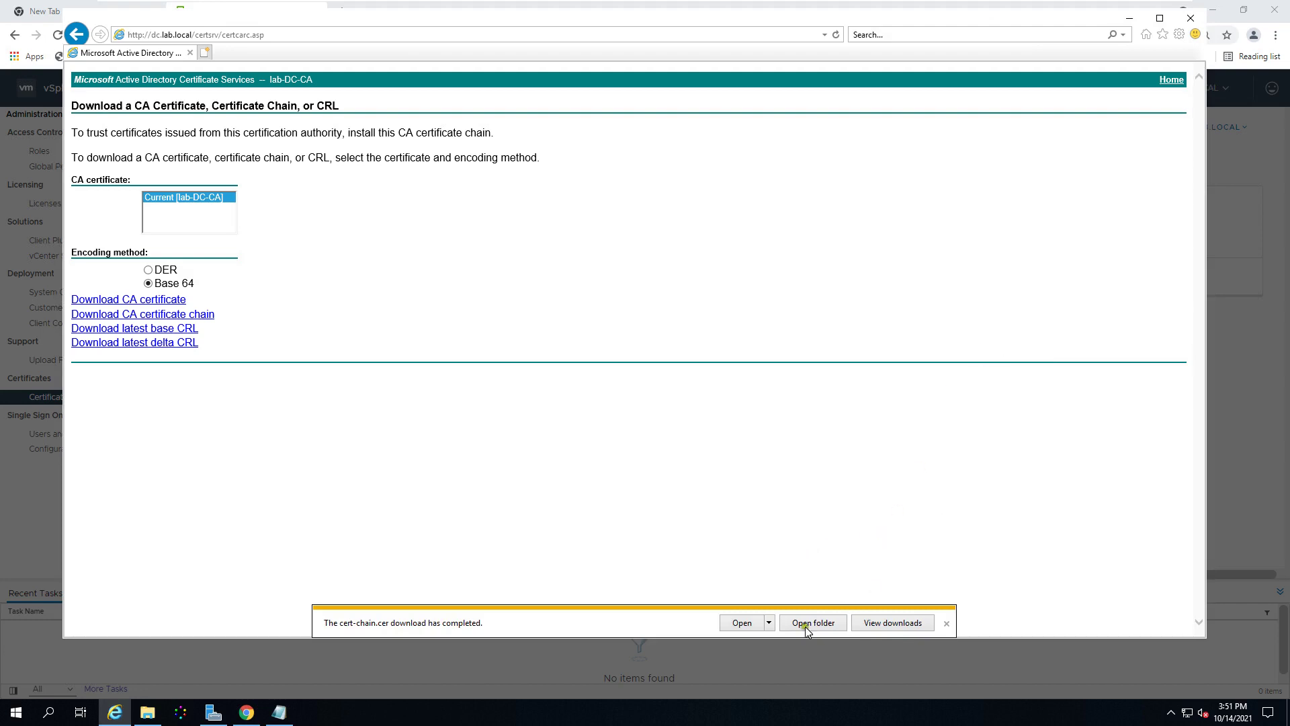
click(246, 712)
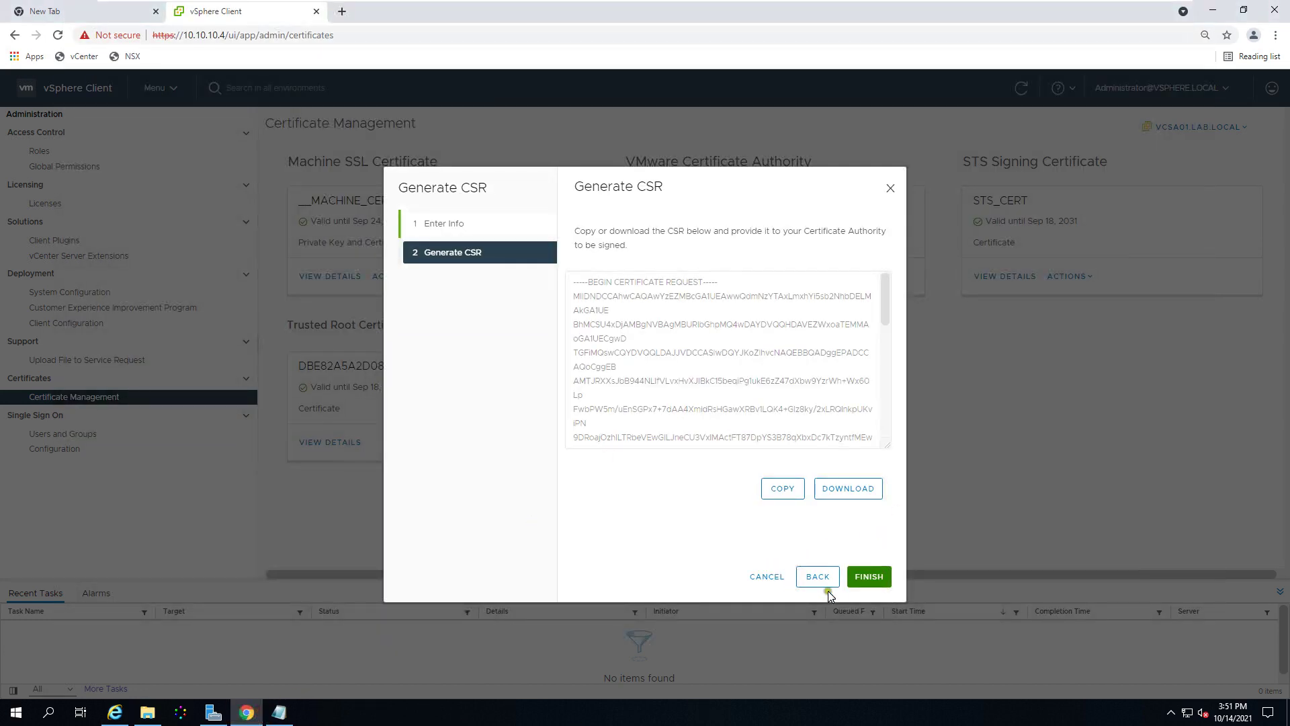
Step: Finish the Generate CSR dialog and choose Import and Replace Certificate for Machine SSL
click(869, 576)
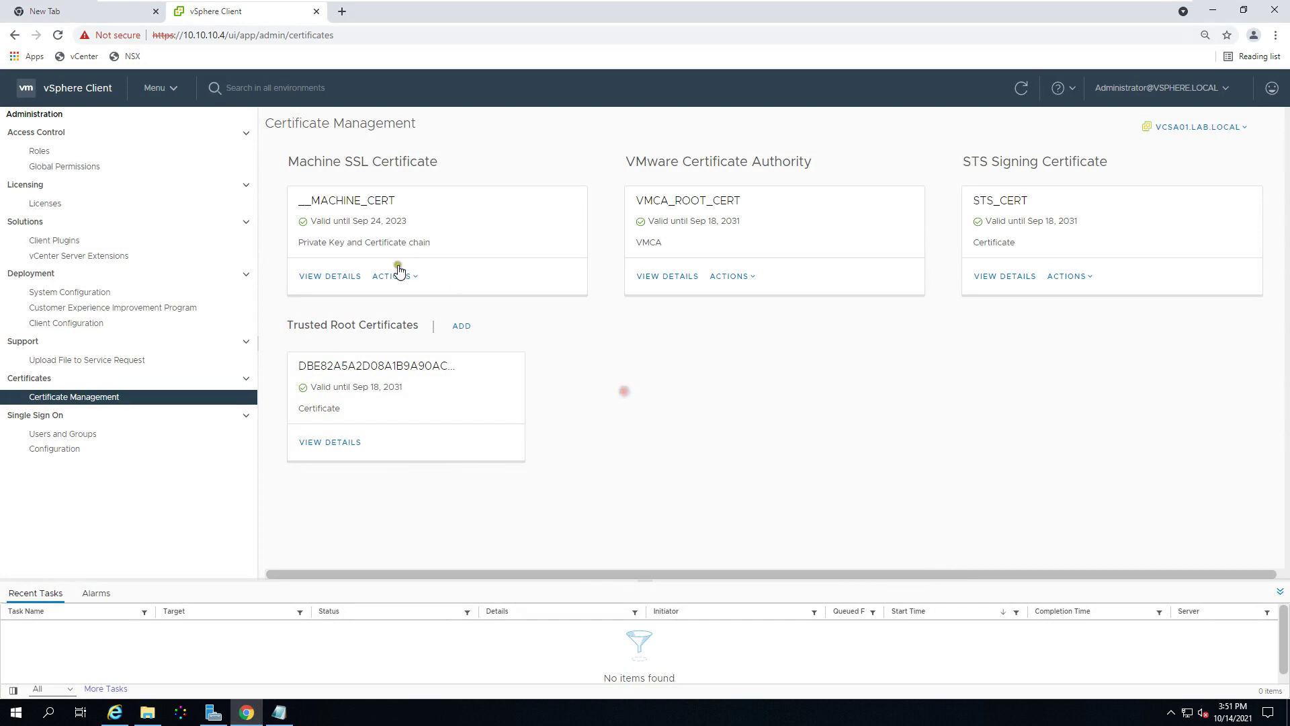
click(413, 278)
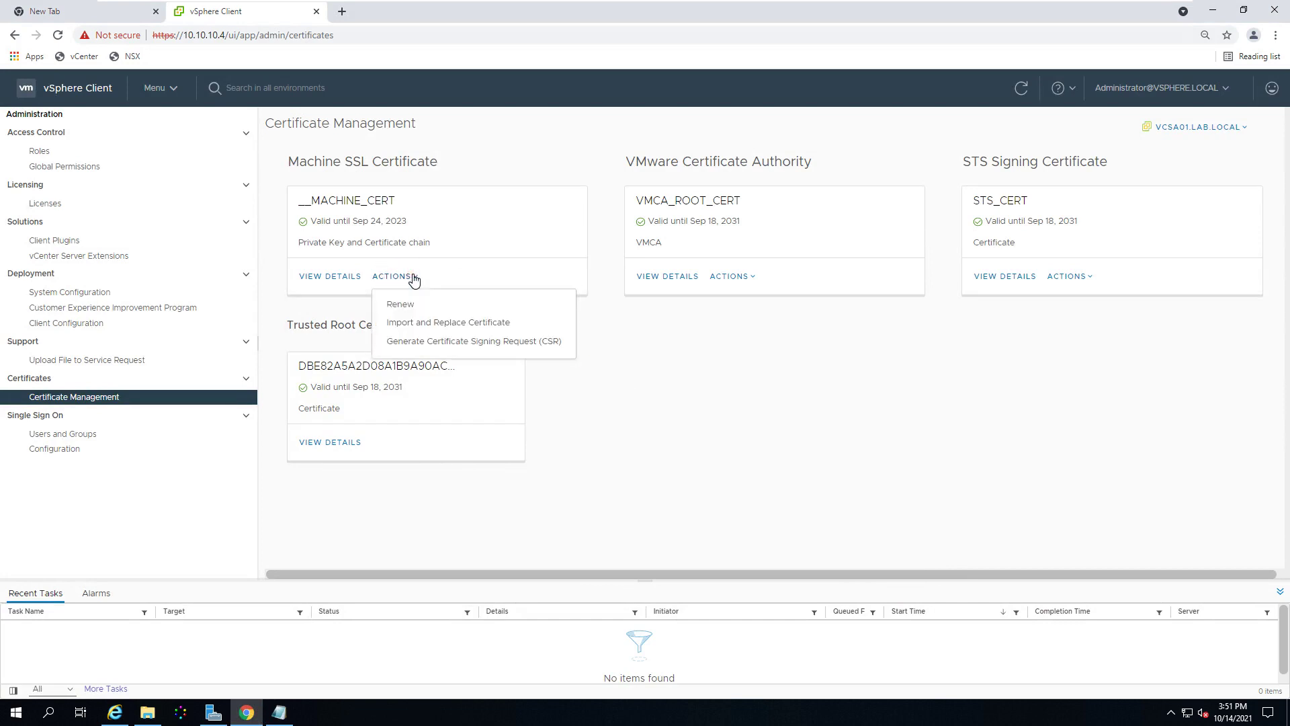
click(421, 324)
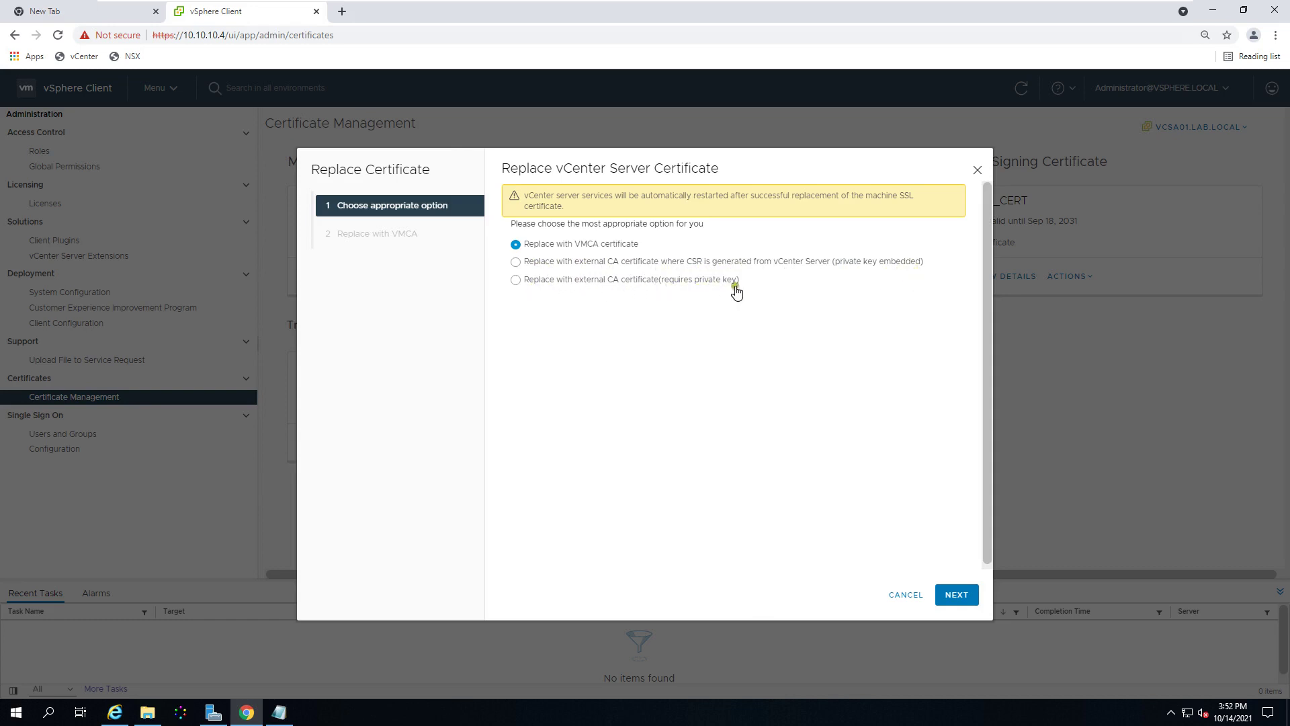
Step: Choose replacement with an external CA-signed certificate and load cert-ad as the Machine SSL certificate
click(538, 267)
click(955, 594)
click(916, 304)
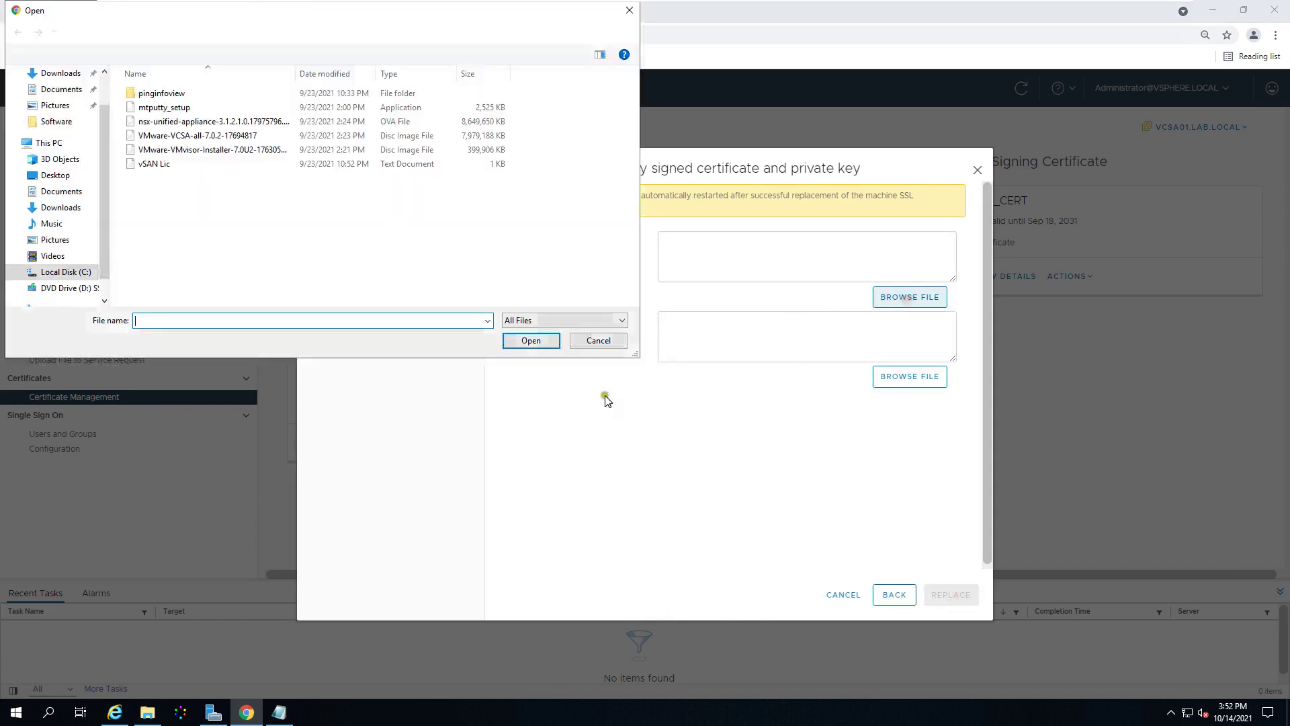
click(74, 195)
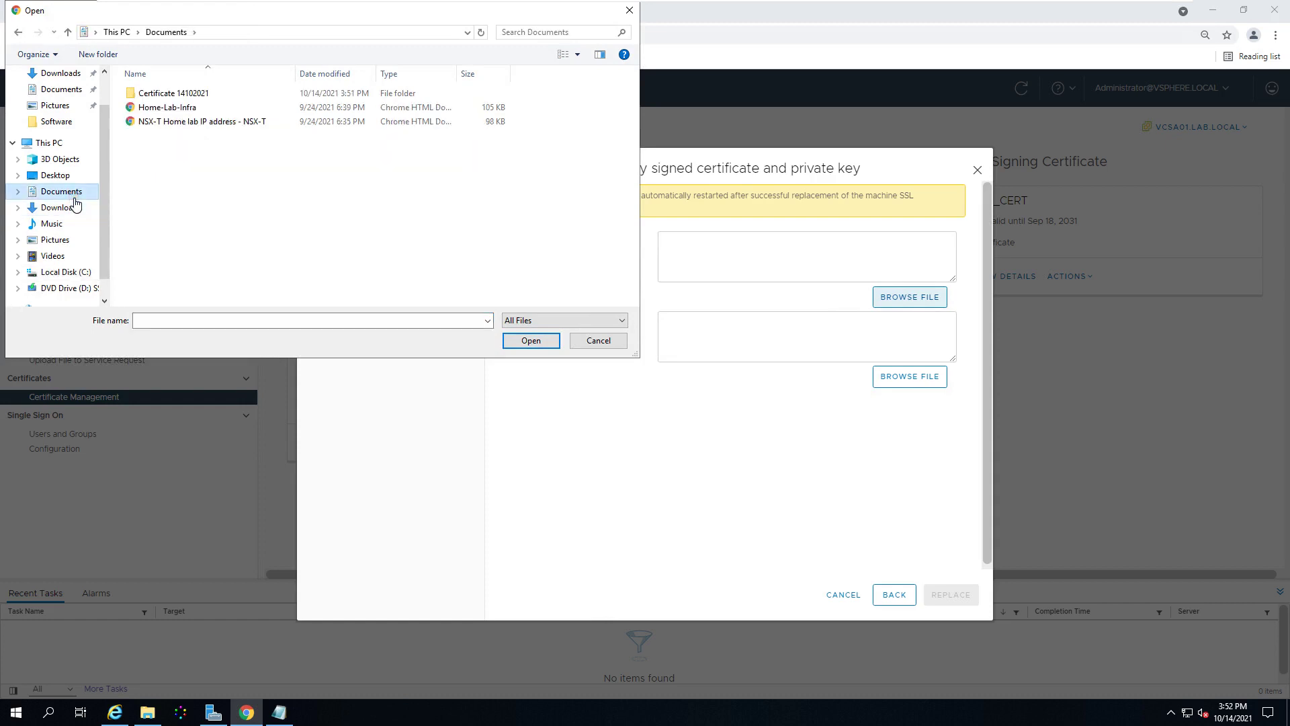
double_click(184, 92)
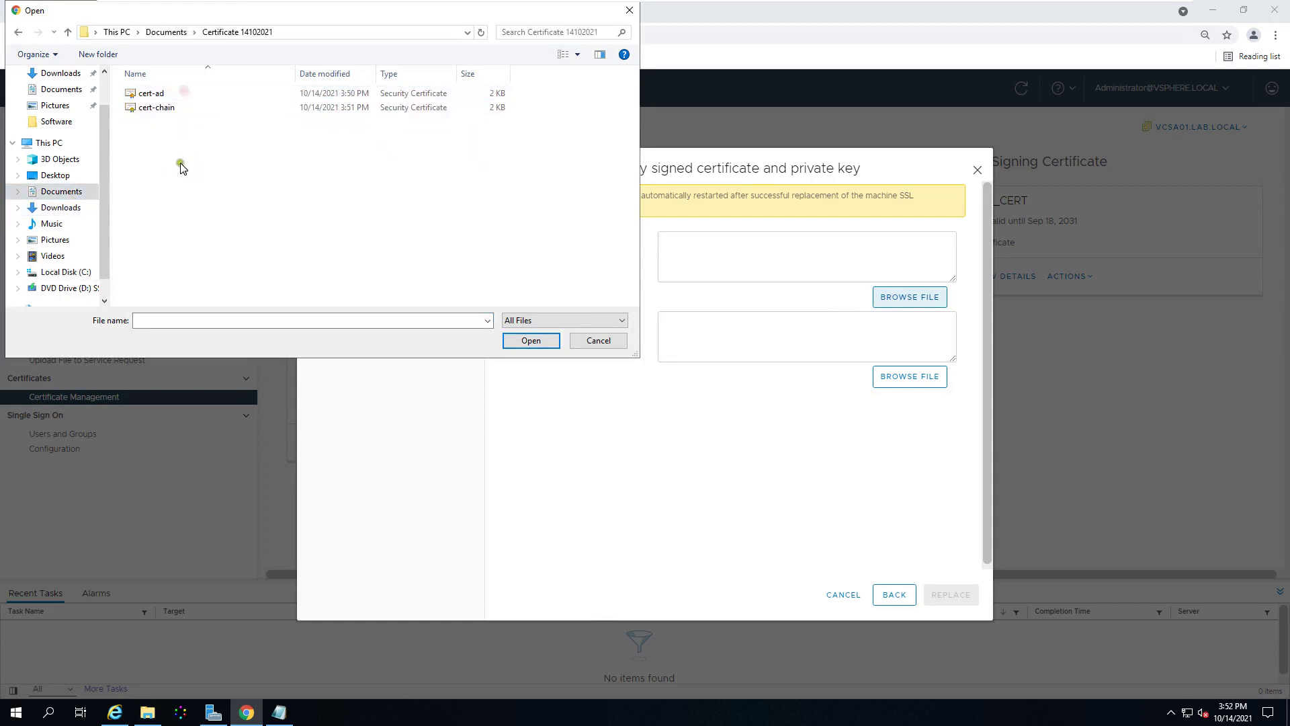
click(164, 95)
click(529, 341)
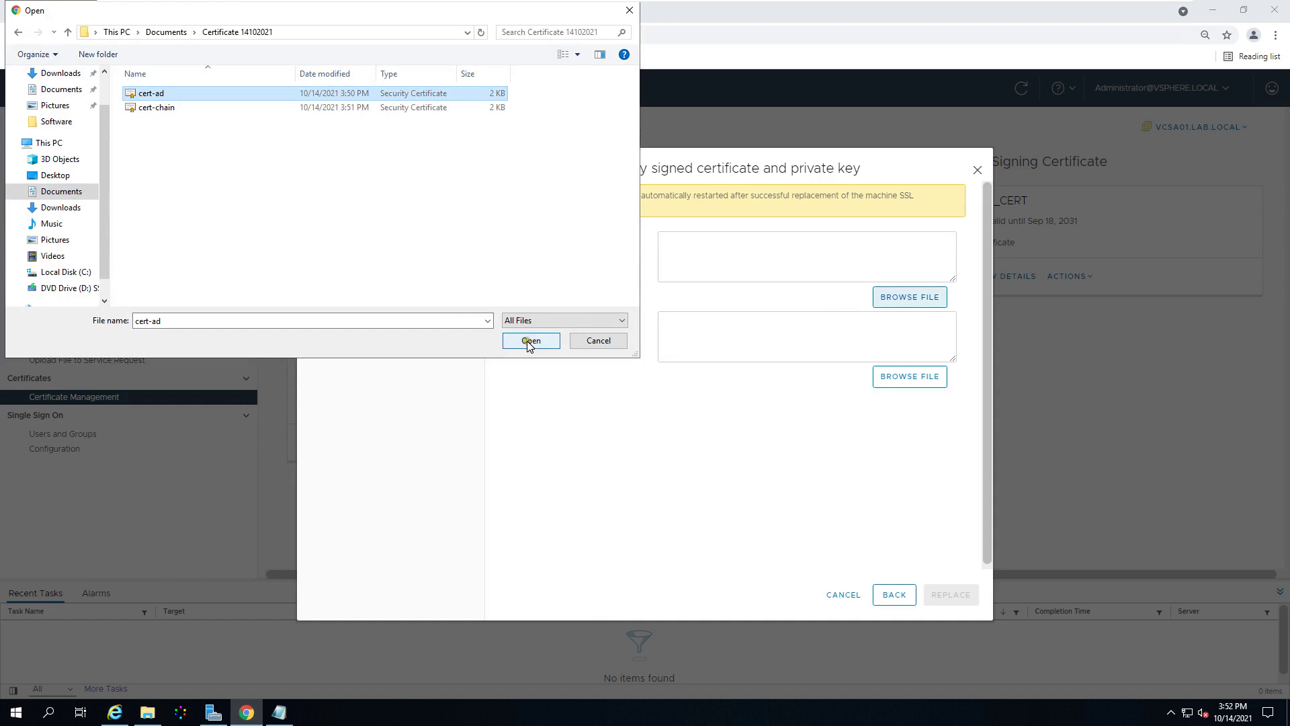
Step: Load cert-chain as the trusted root chain and submit the certificate replacement
click(900, 386)
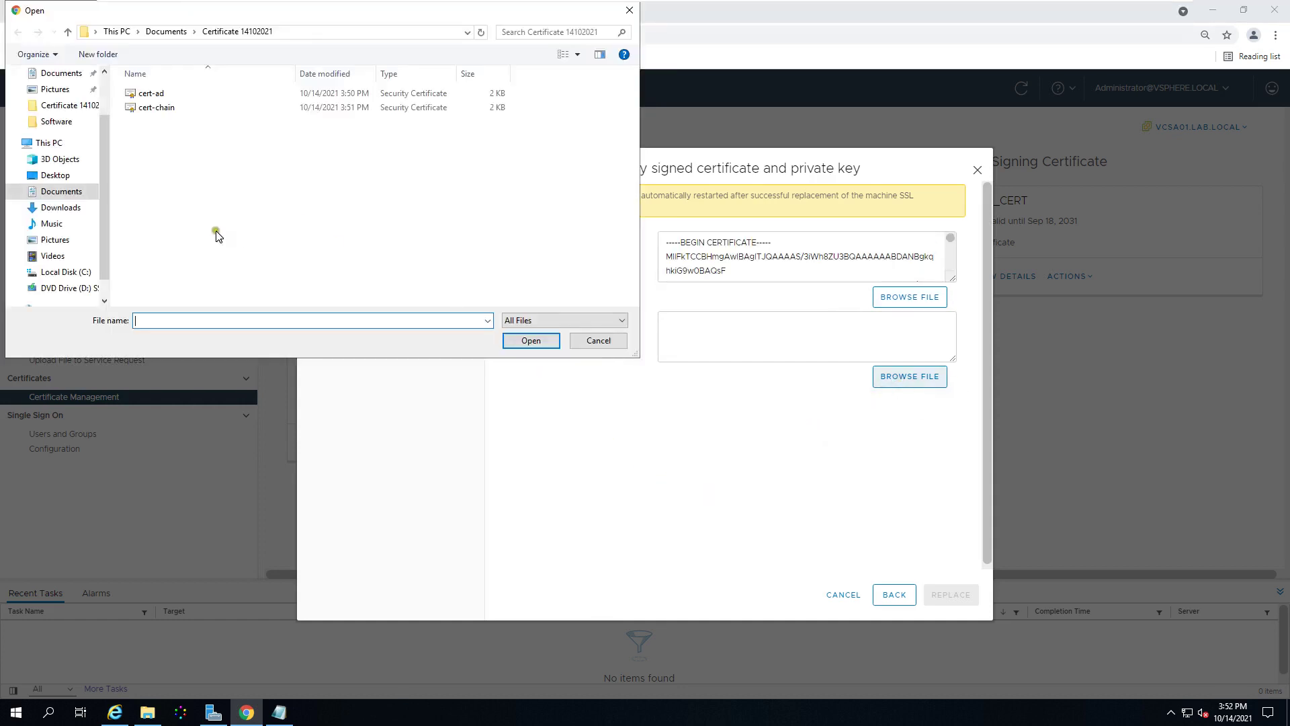
click(160, 108)
click(531, 344)
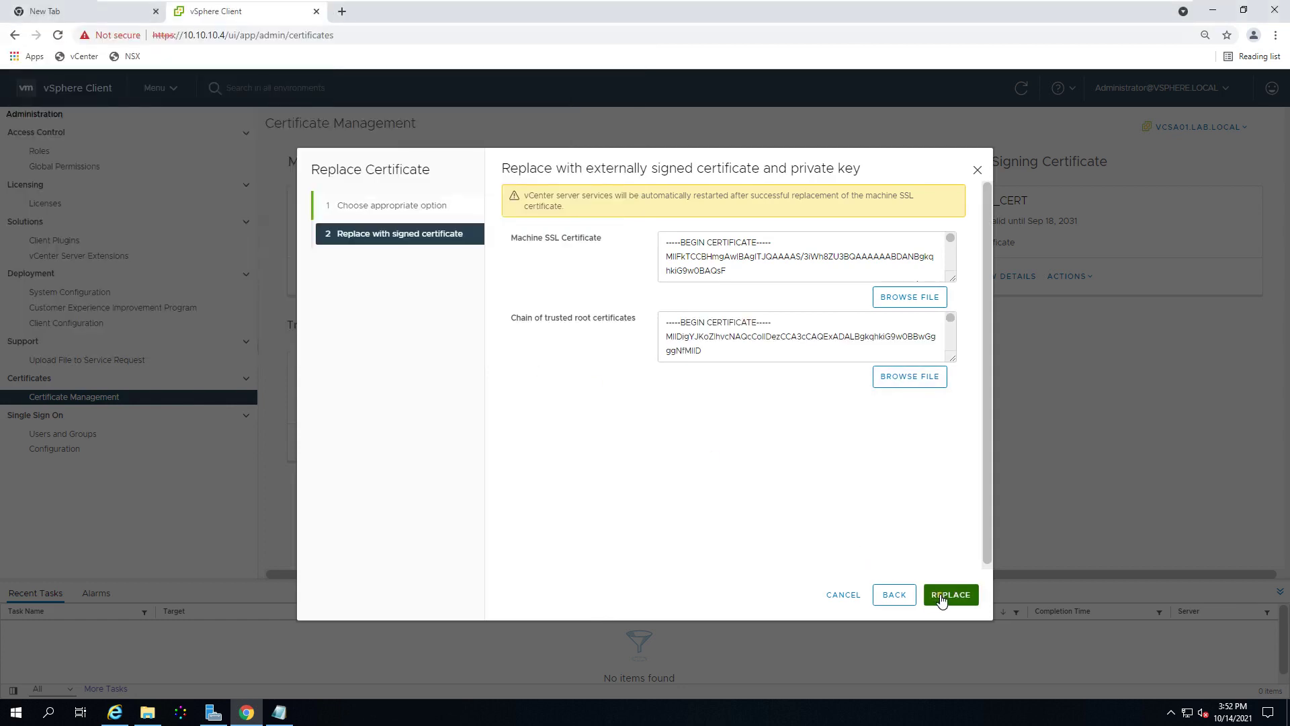
click(942, 600)
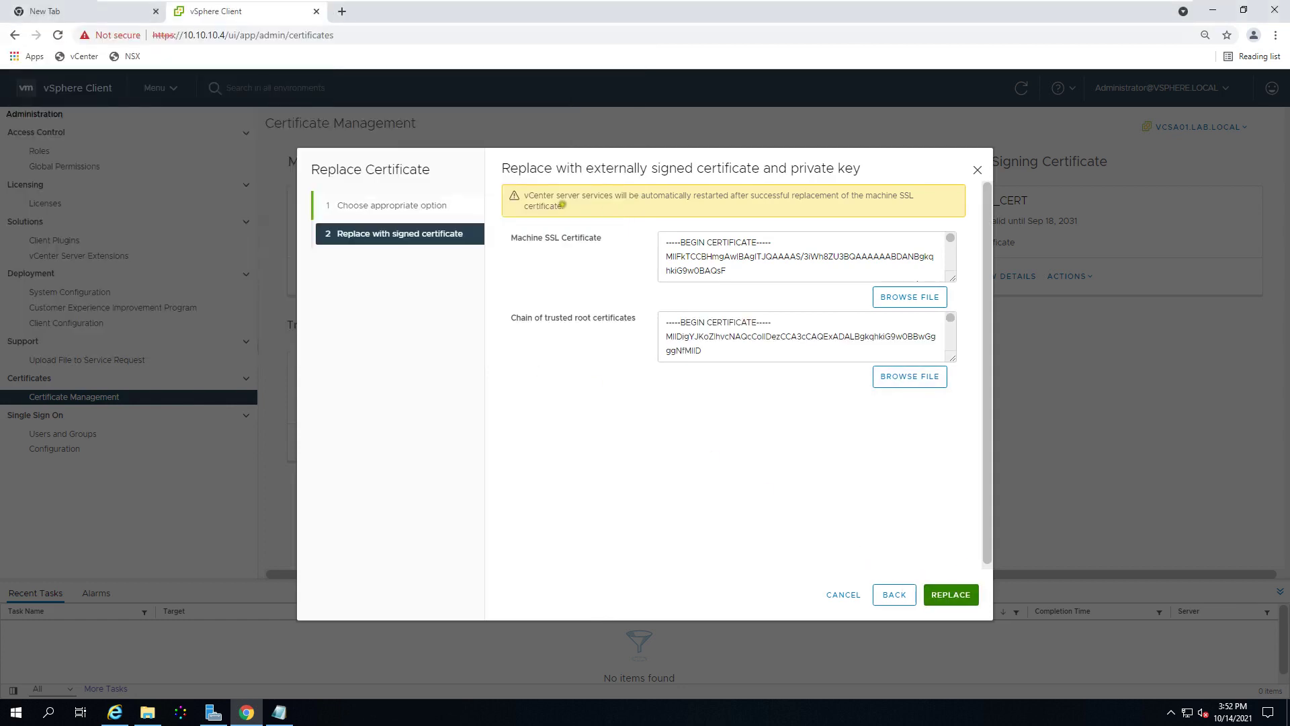
drag(547, 195, 915, 197)
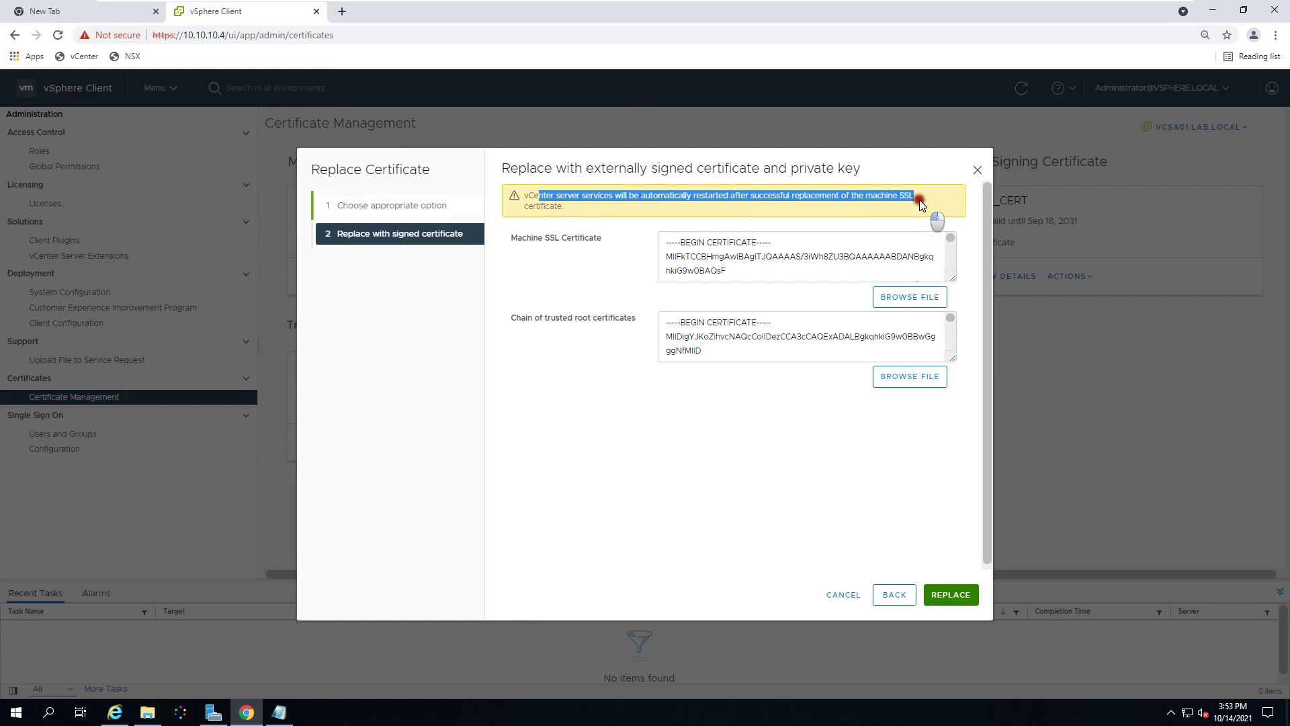
drag(524, 205, 569, 205)
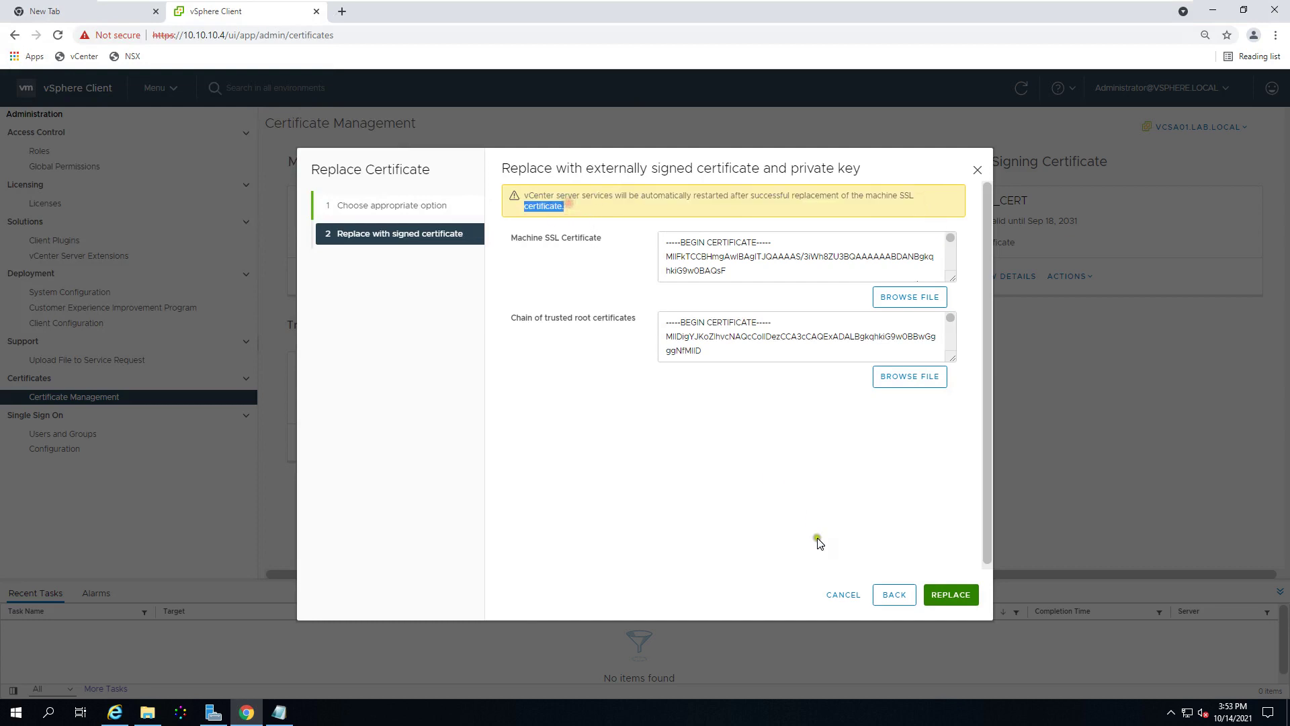
click(943, 595)
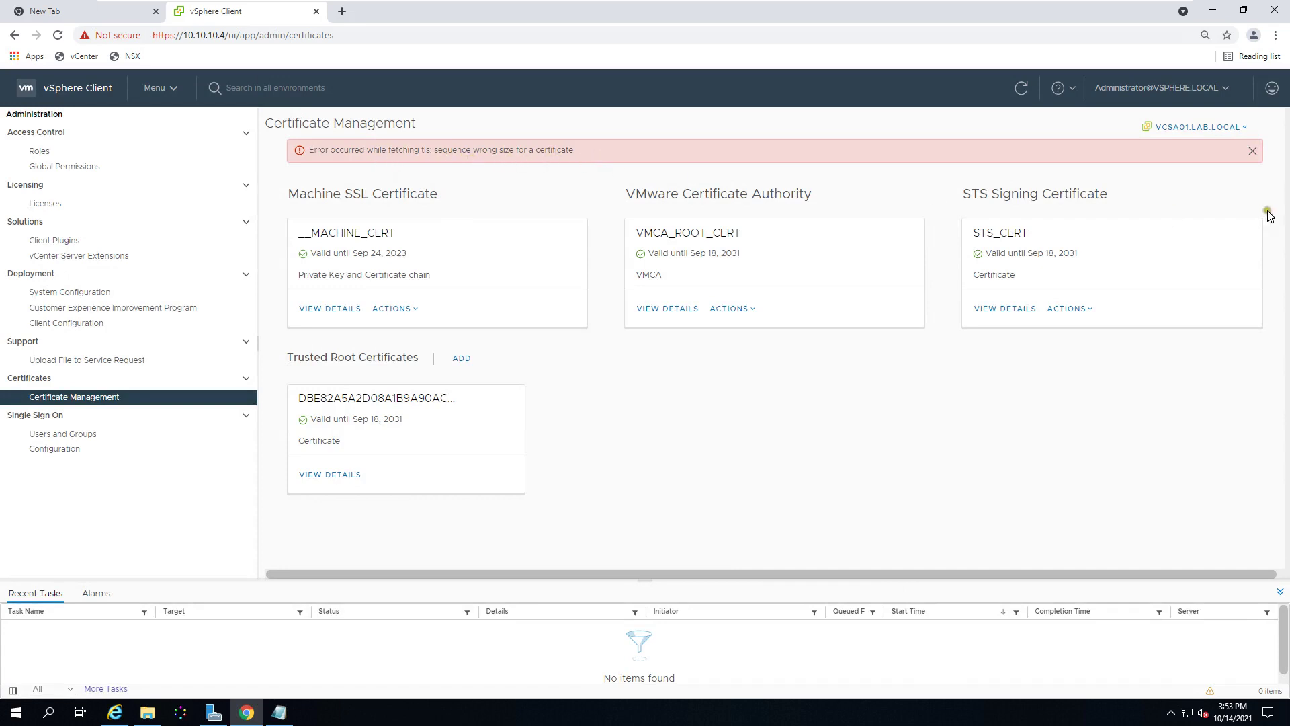
Step: Close the red TLS fetch error, reload Certificate Management with F5, and show the Machine SSL card's actions
click(1252, 150)
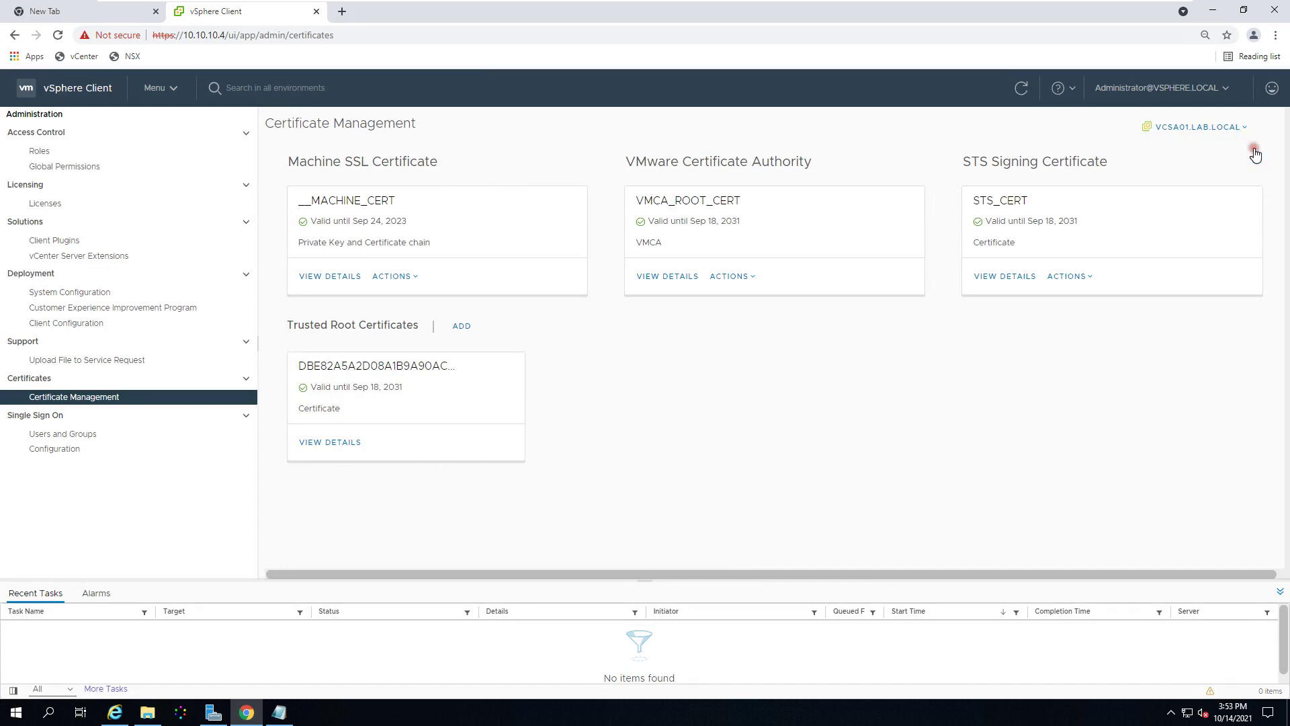
click(415, 281)
click(811, 464)
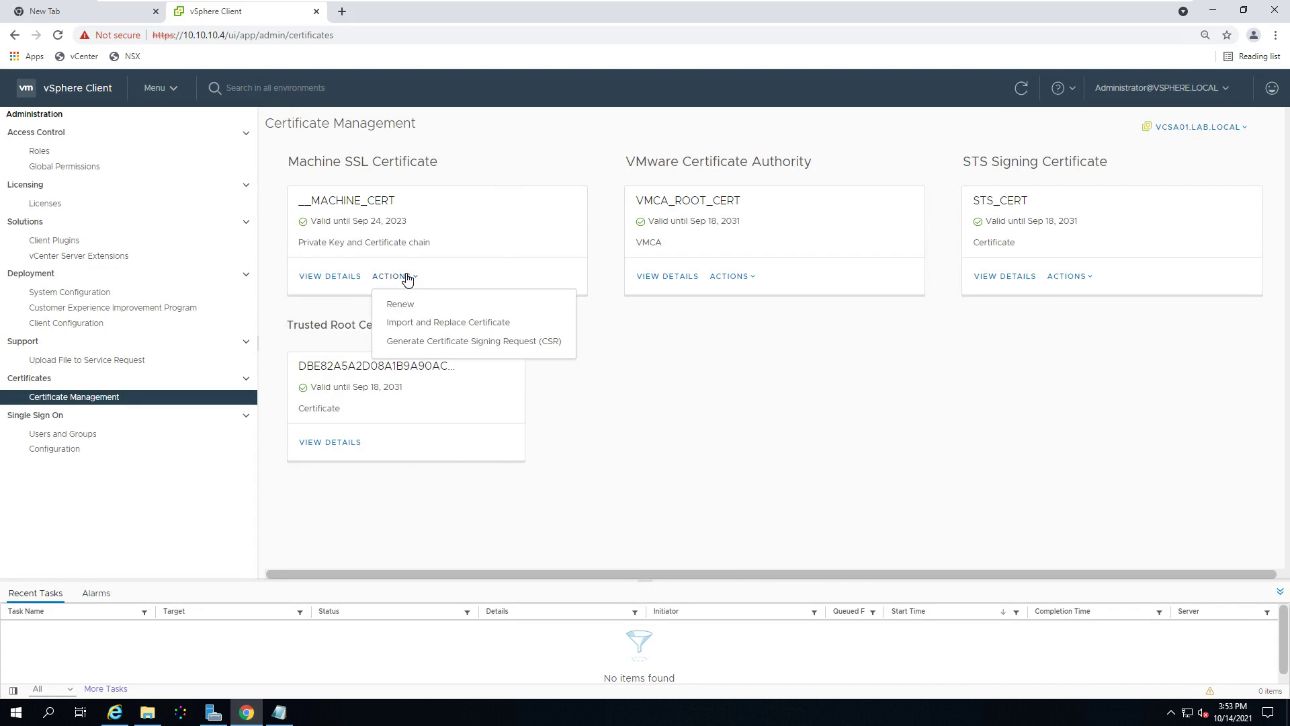
key(F5)
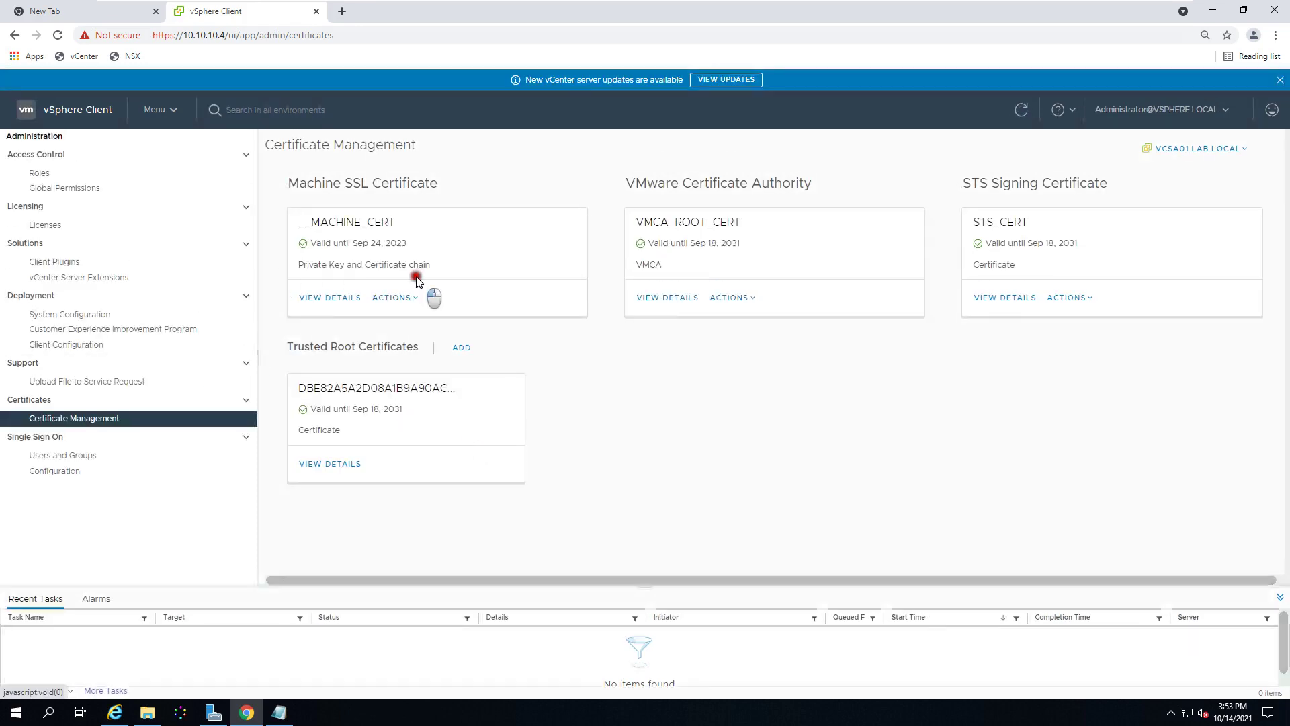
click(412, 298)
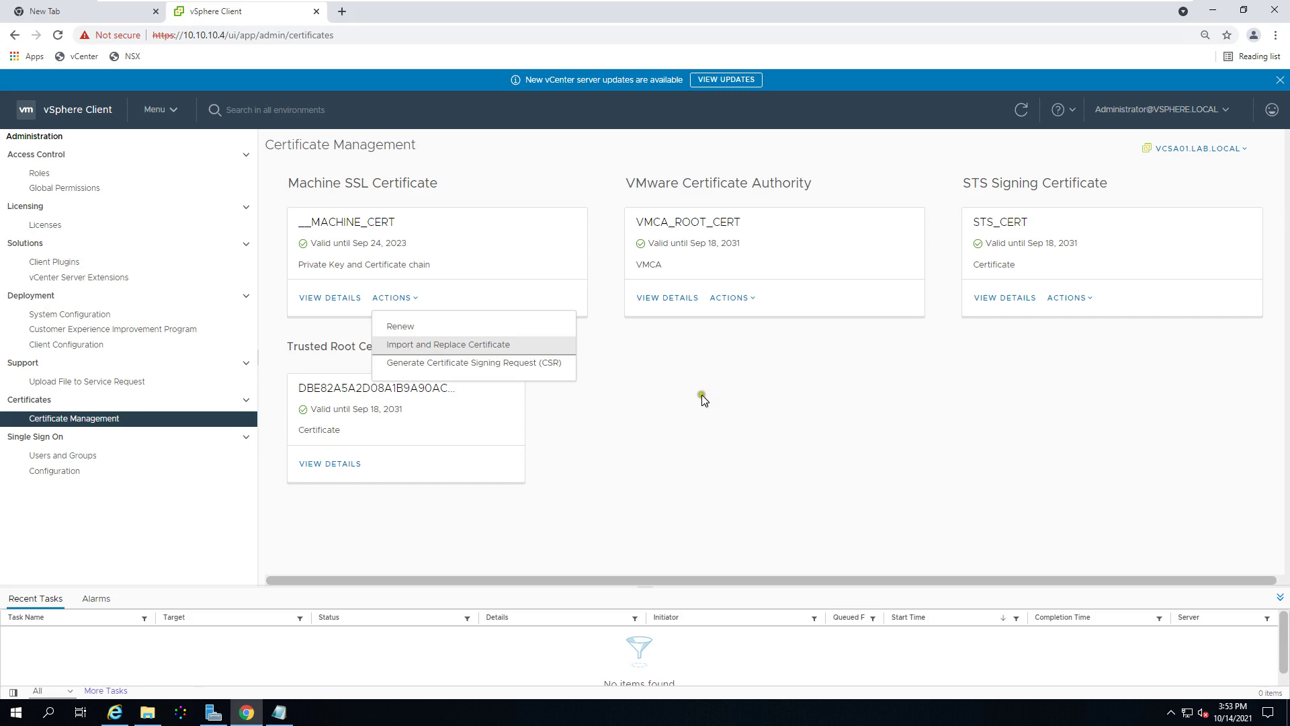
Step: Reload Certificate Management and start Import and Replace Certificate for the Machine SSL certificate
click(720, 463)
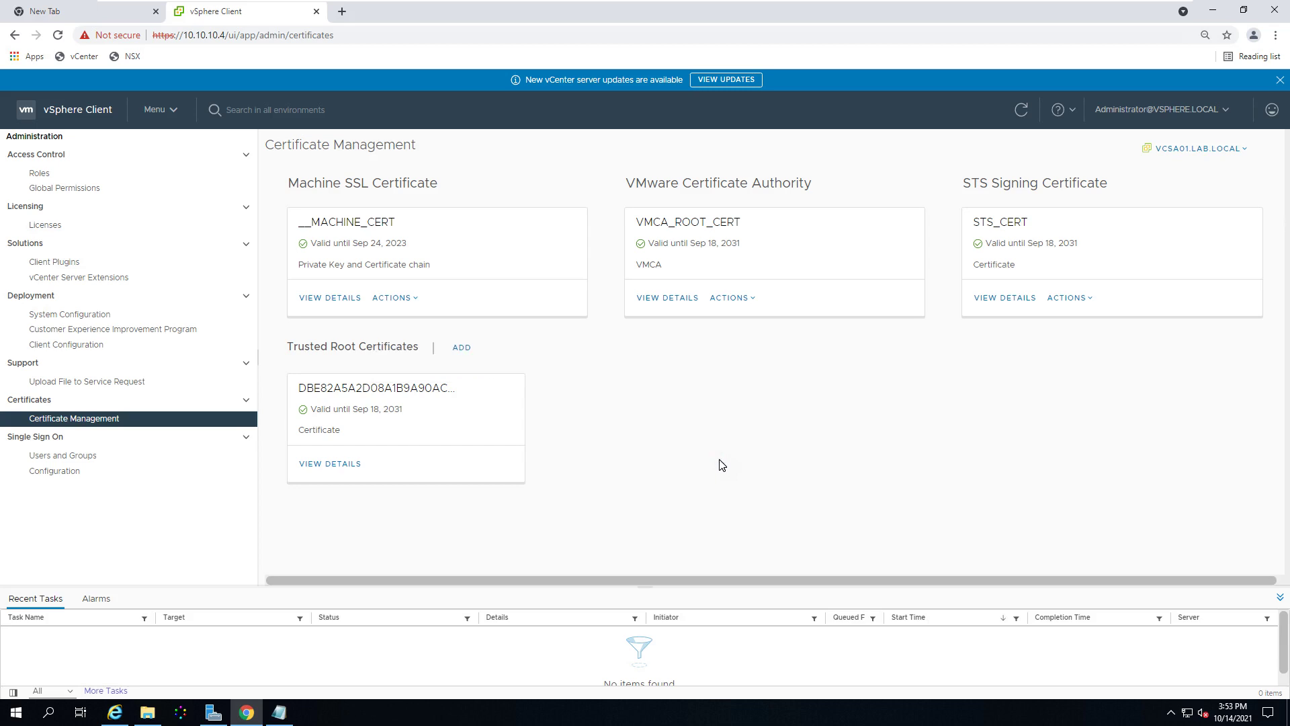
key(F5)
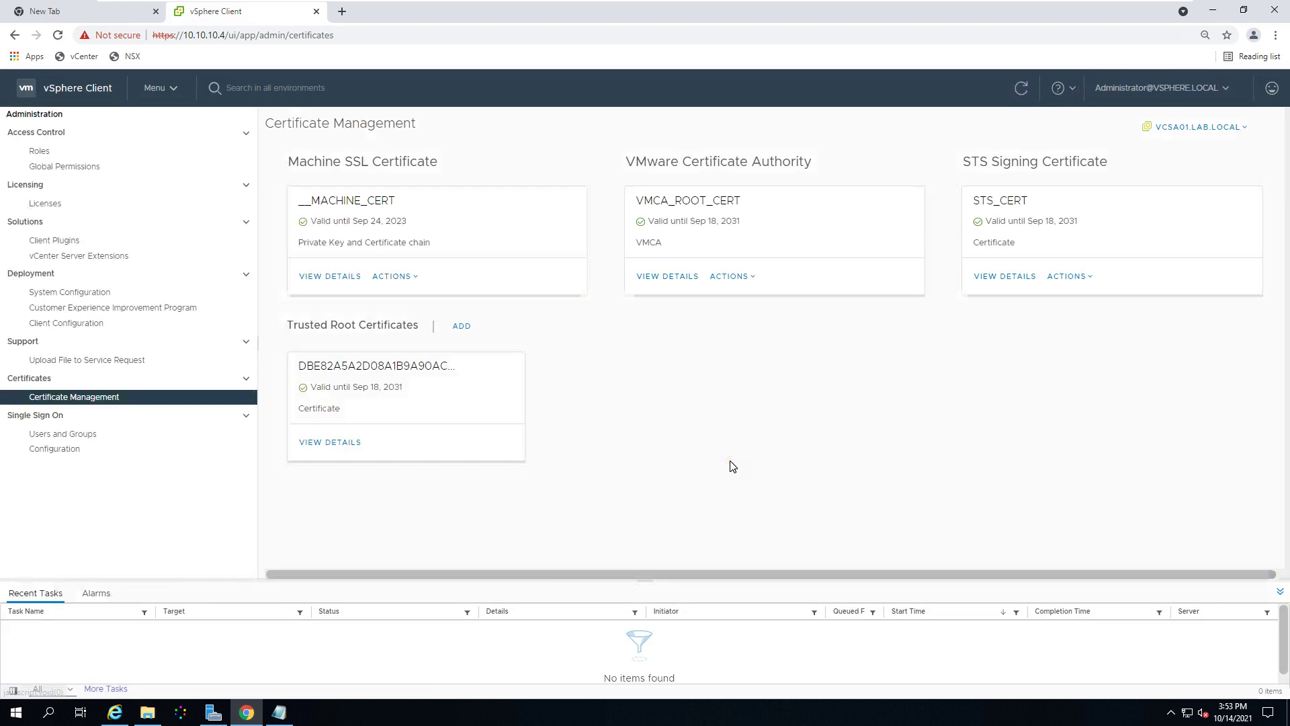
click(401, 298)
click(475, 363)
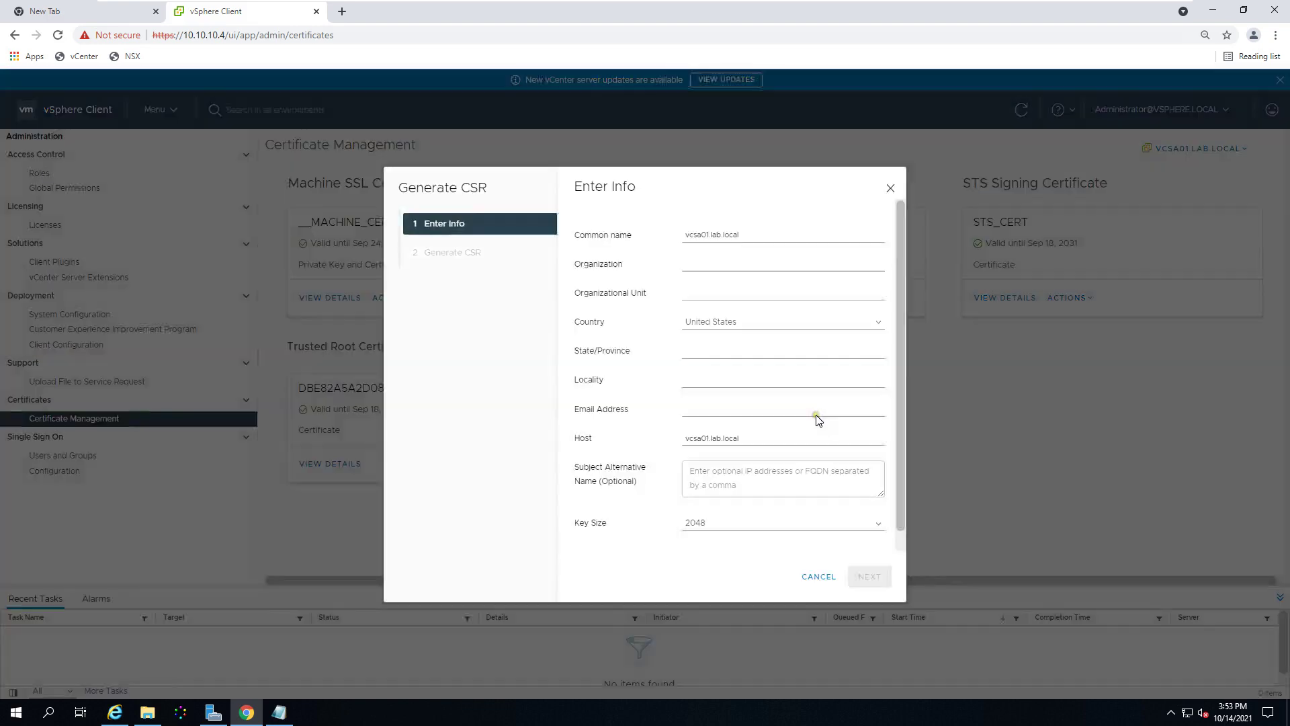
click(819, 576)
click(405, 298)
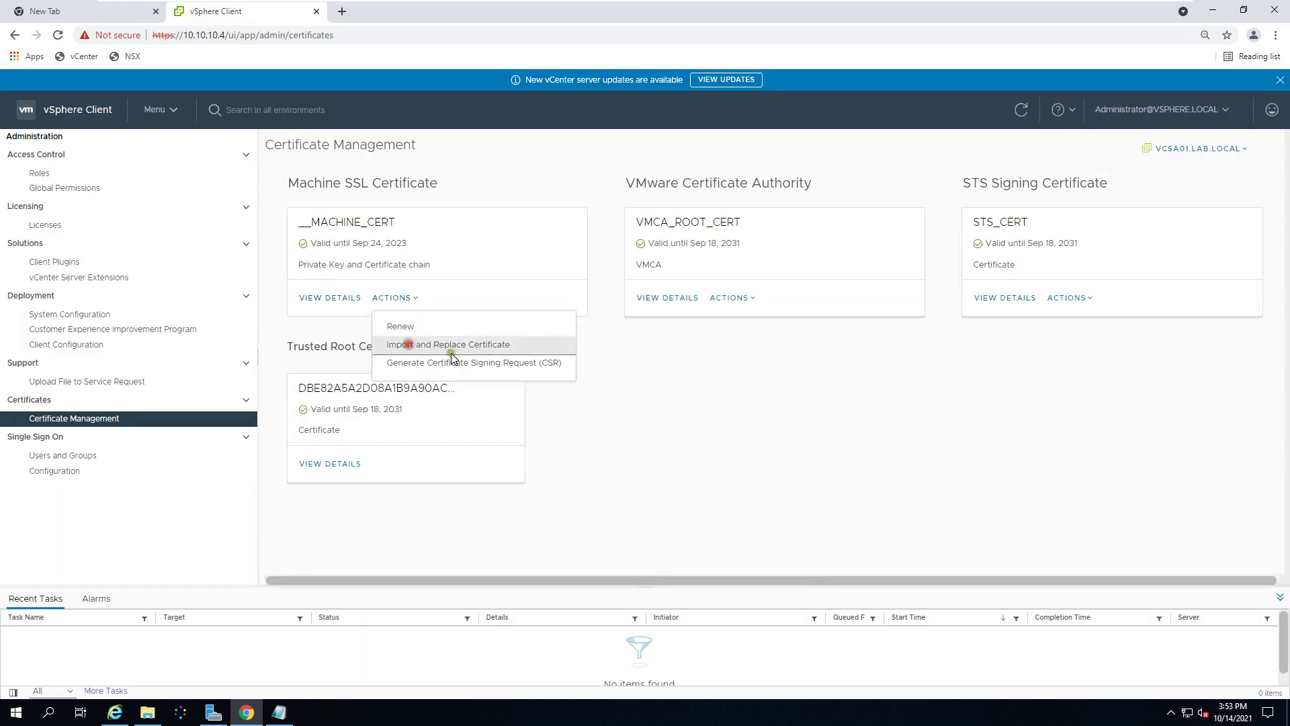
click(410, 346)
Step: Choose external CA with vCenter CSR, load cert-ad and cert-chain, and submit the replacement
click(699, 260)
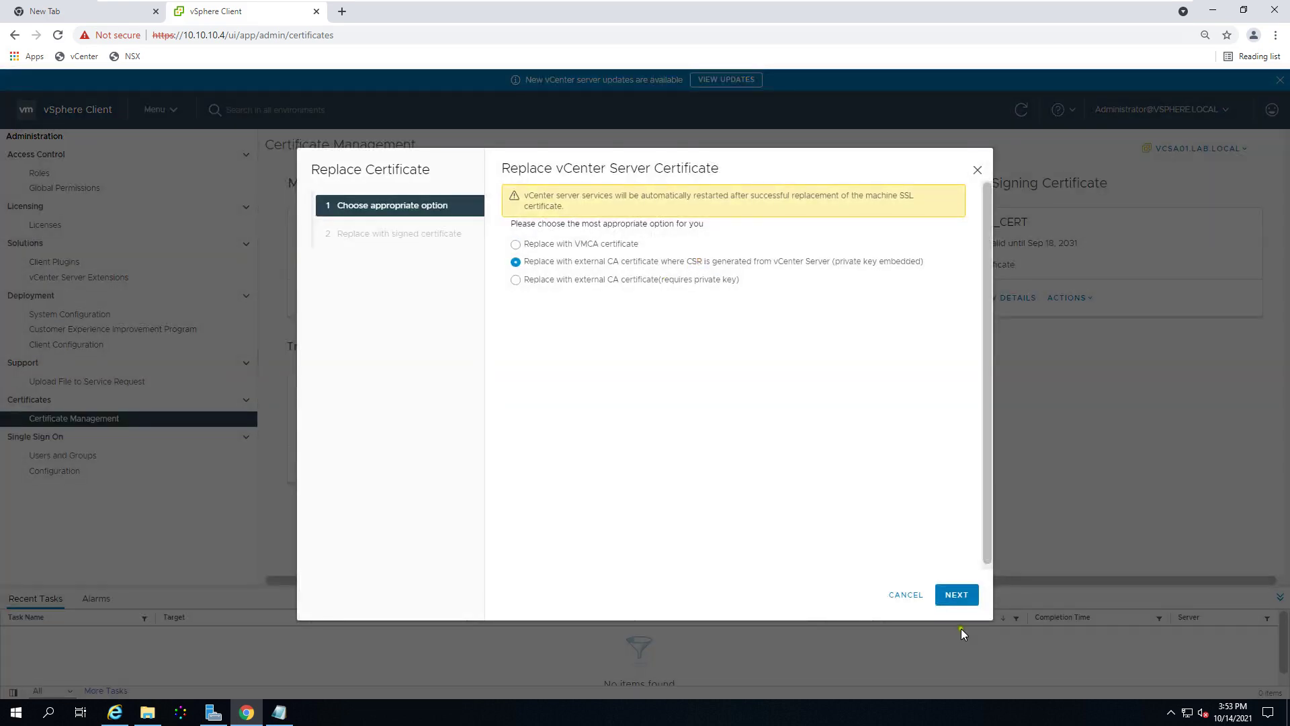
click(968, 597)
click(906, 298)
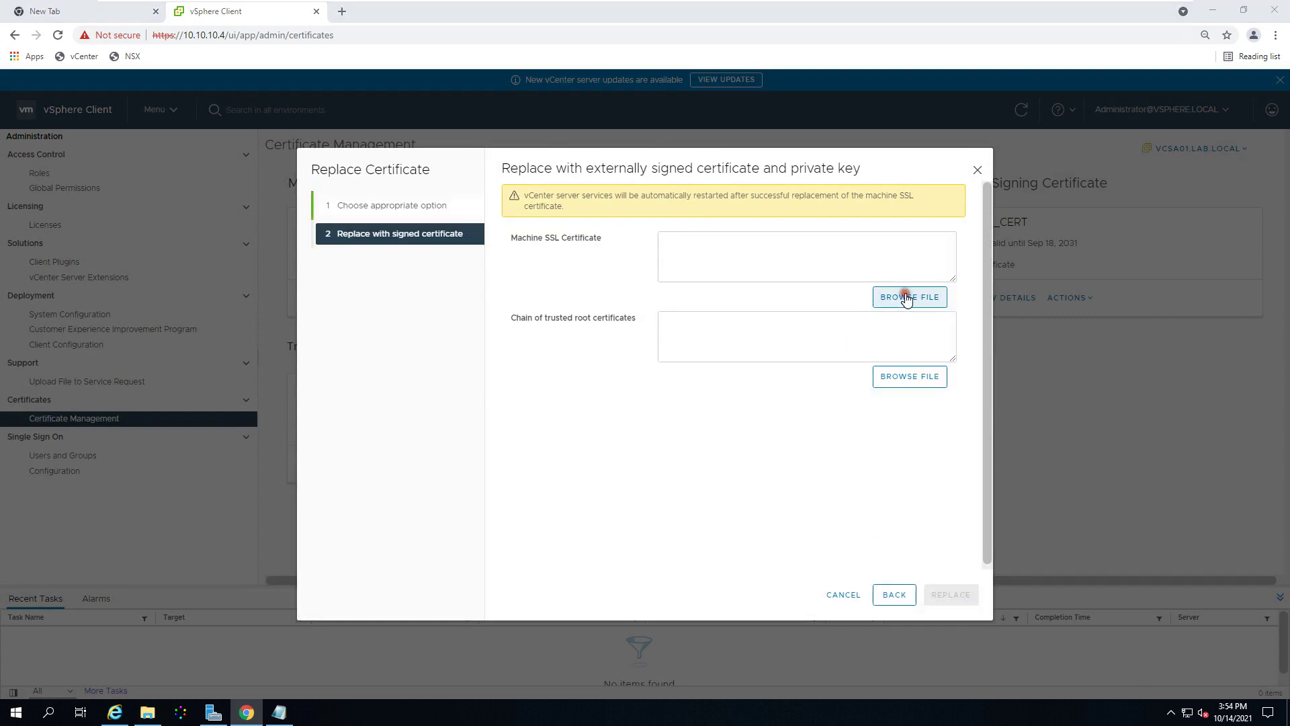
click(159, 93)
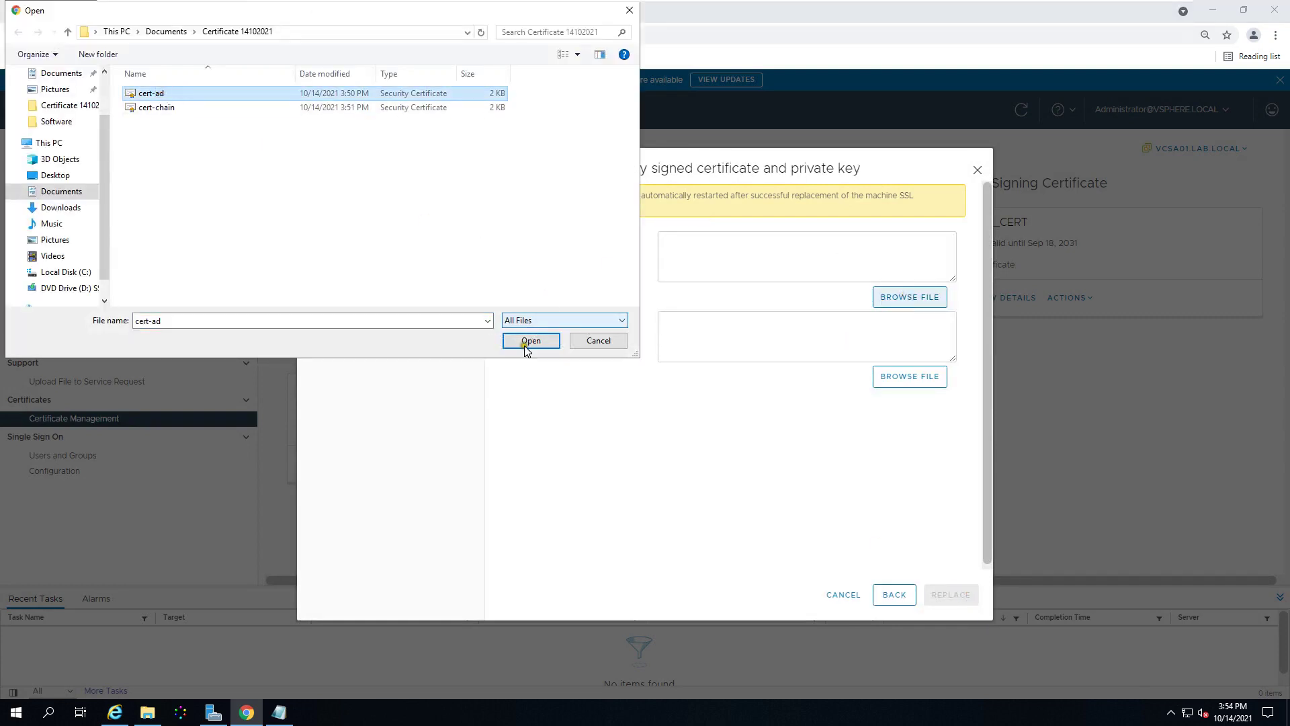
click(531, 336)
click(896, 377)
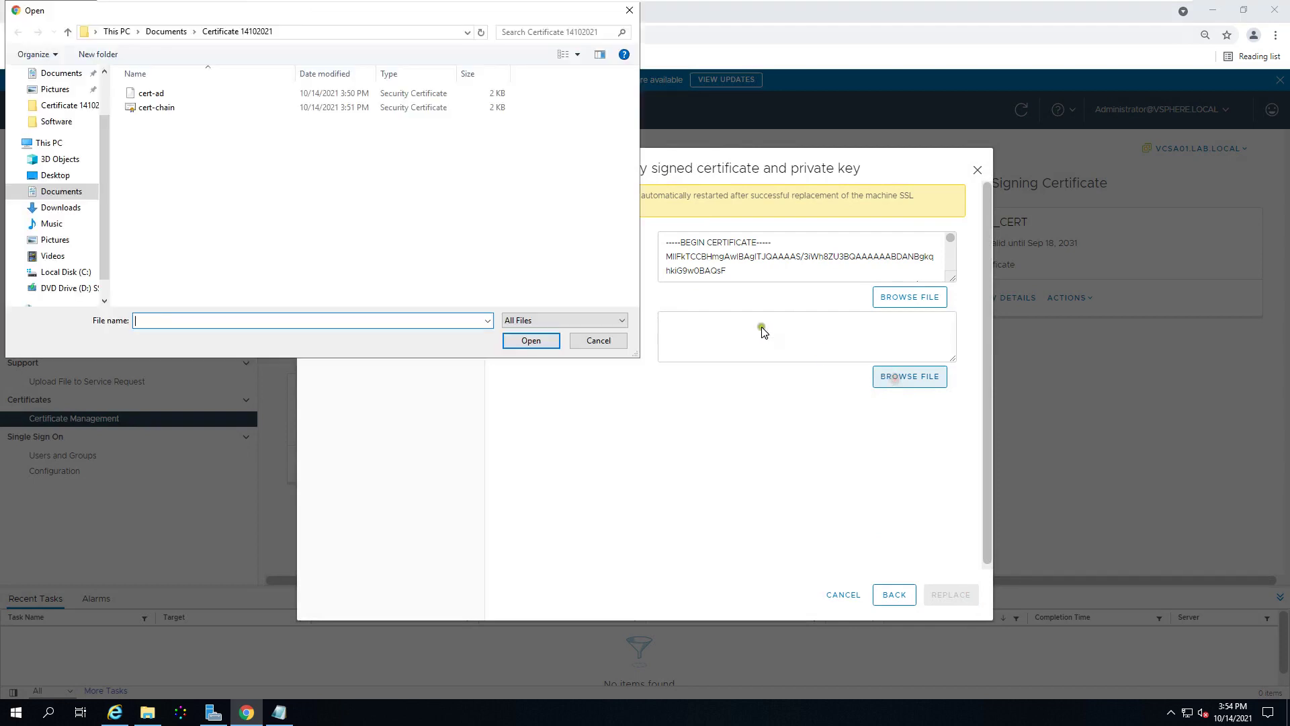
click(159, 108)
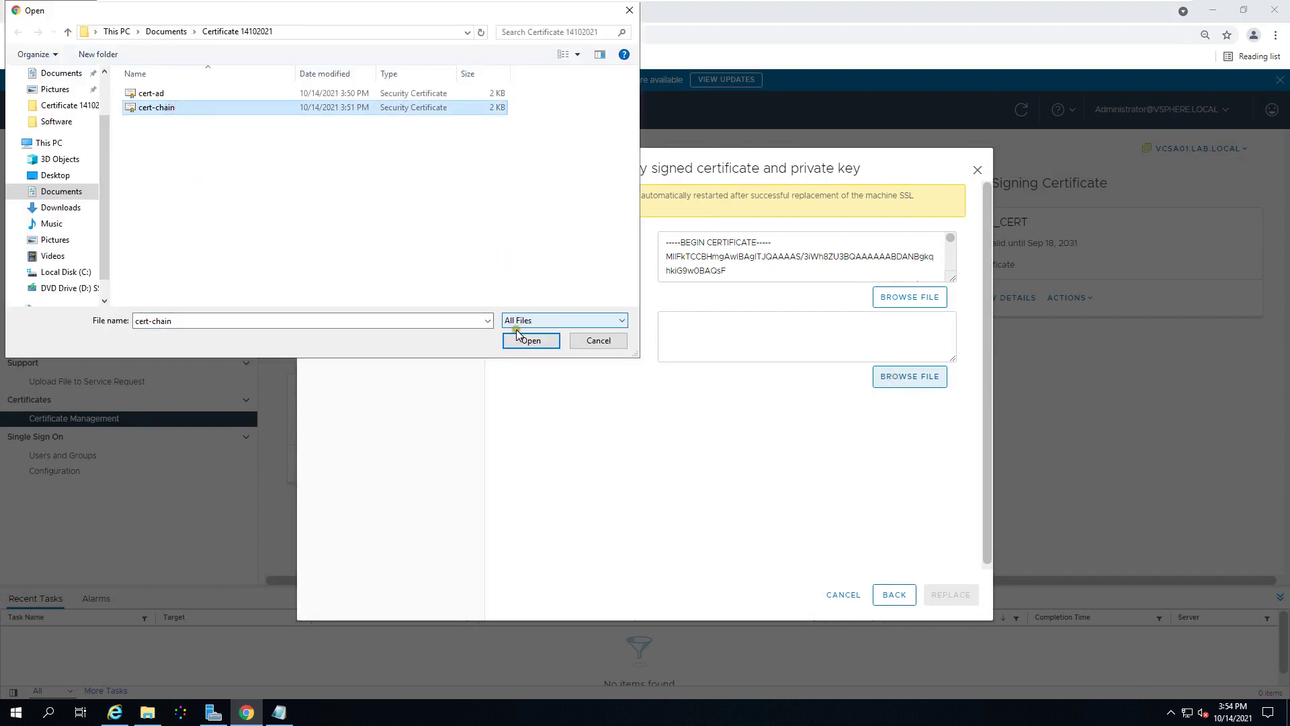
click(517, 334)
click(950, 597)
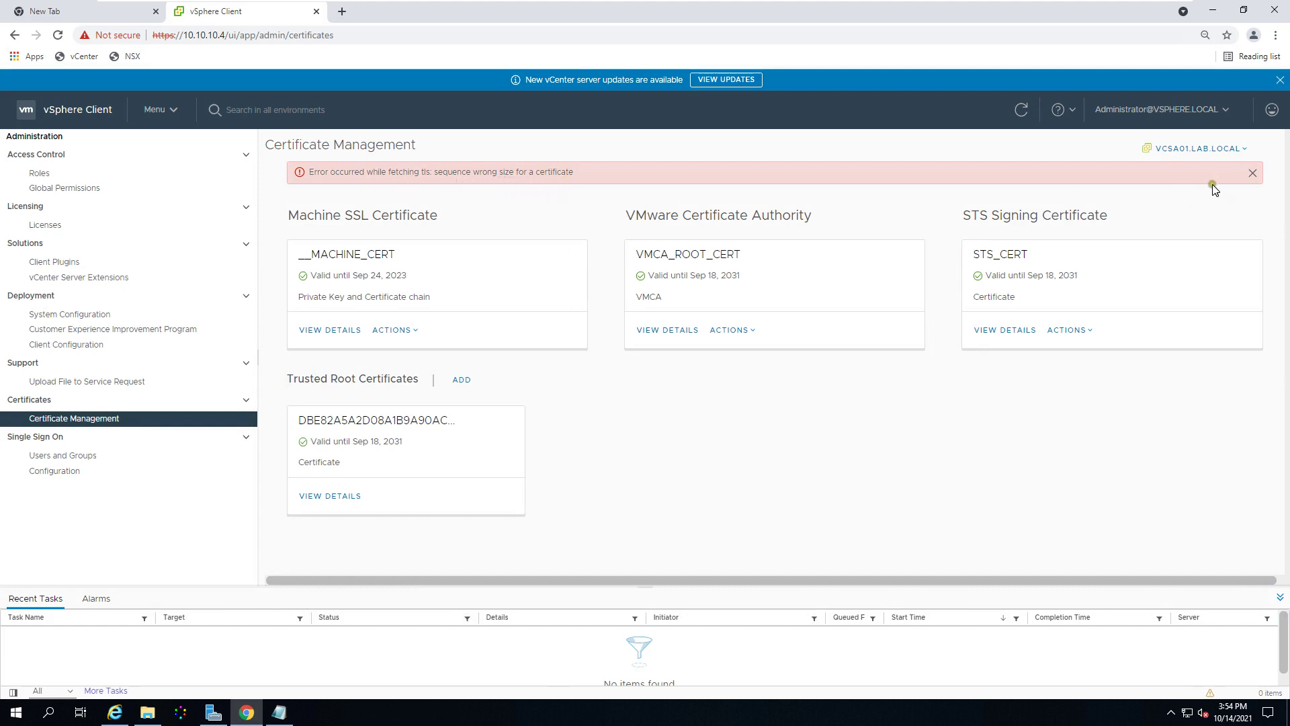
Step: Reload Certificate Management, view the Machine SSL certificate's details, then switch to Certificate Services in Internet Explorer
click(870, 489)
key(F5)
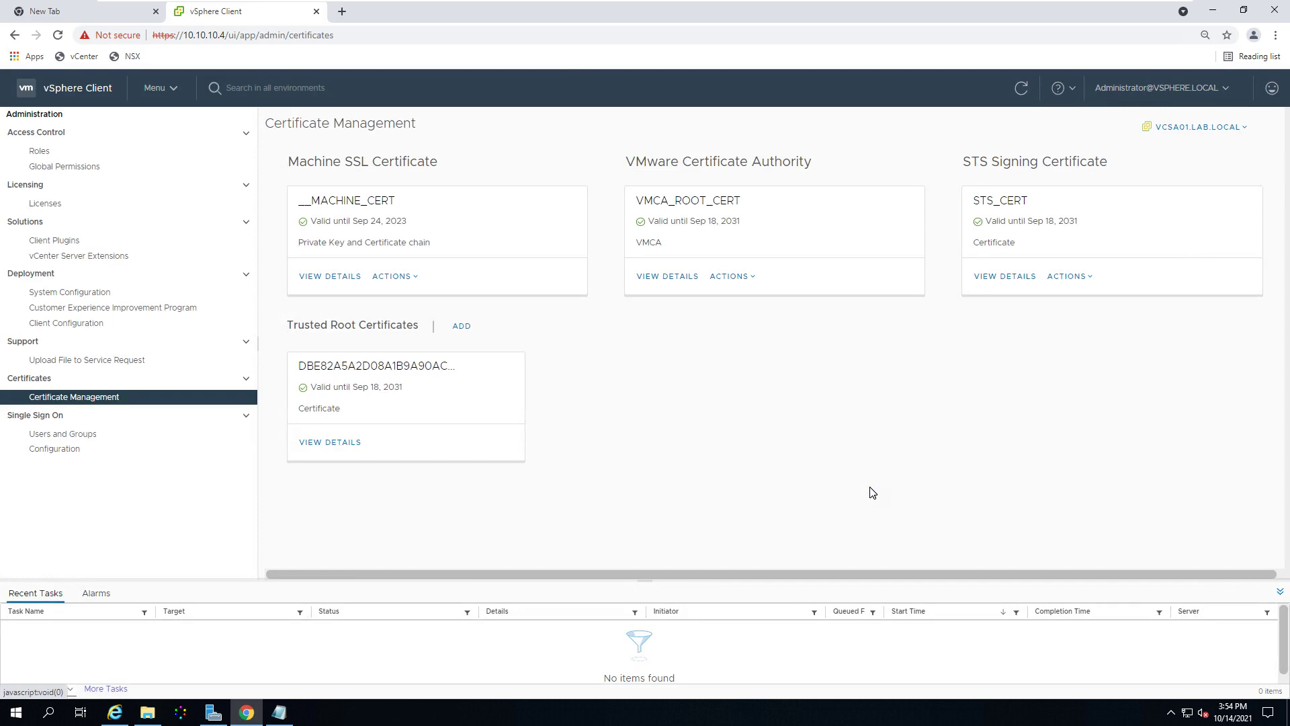
click(317, 277)
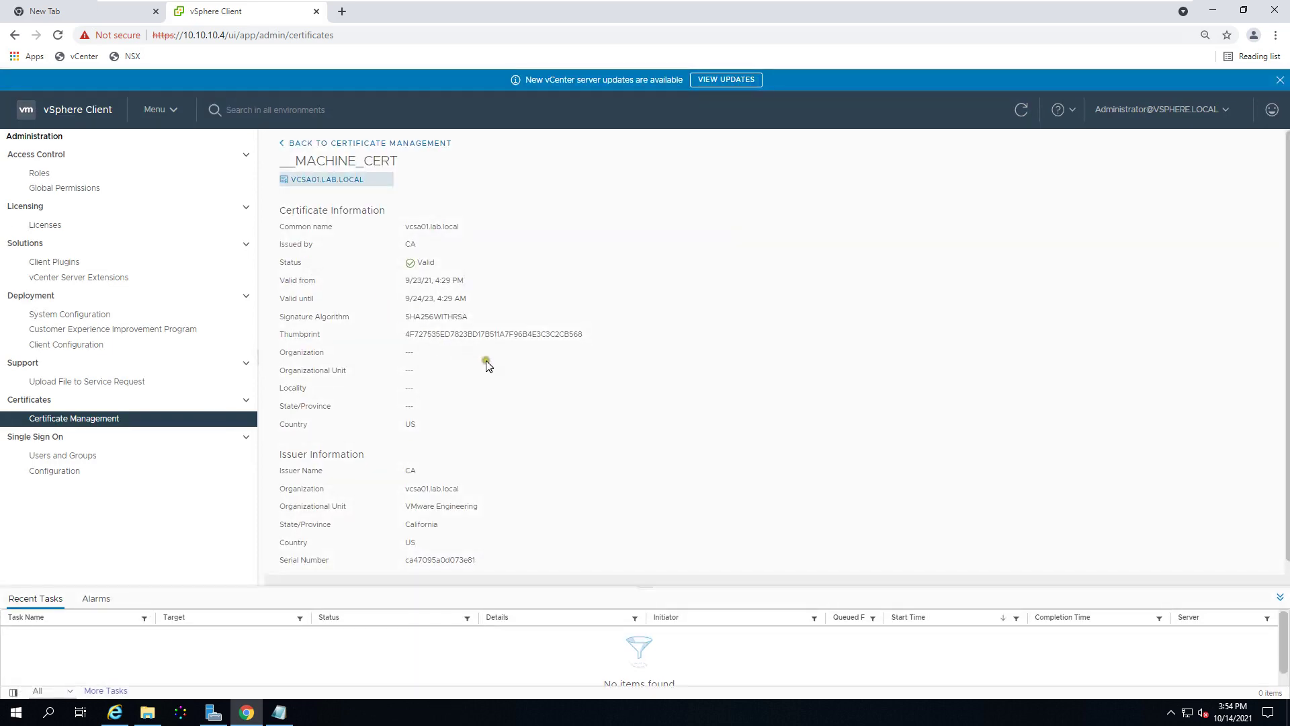
click(285, 143)
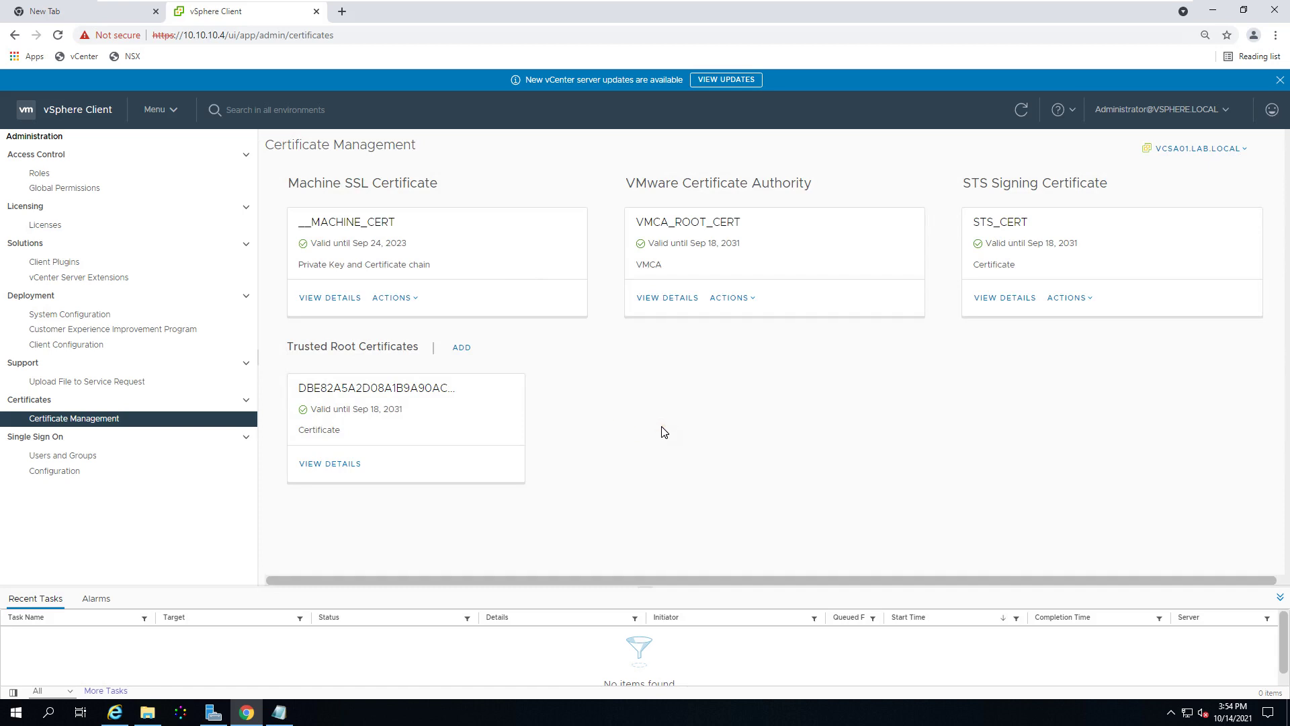
click(113, 714)
Step: Download the lab-DC-CA certificate and choose to save it under a custom name
click(946, 623)
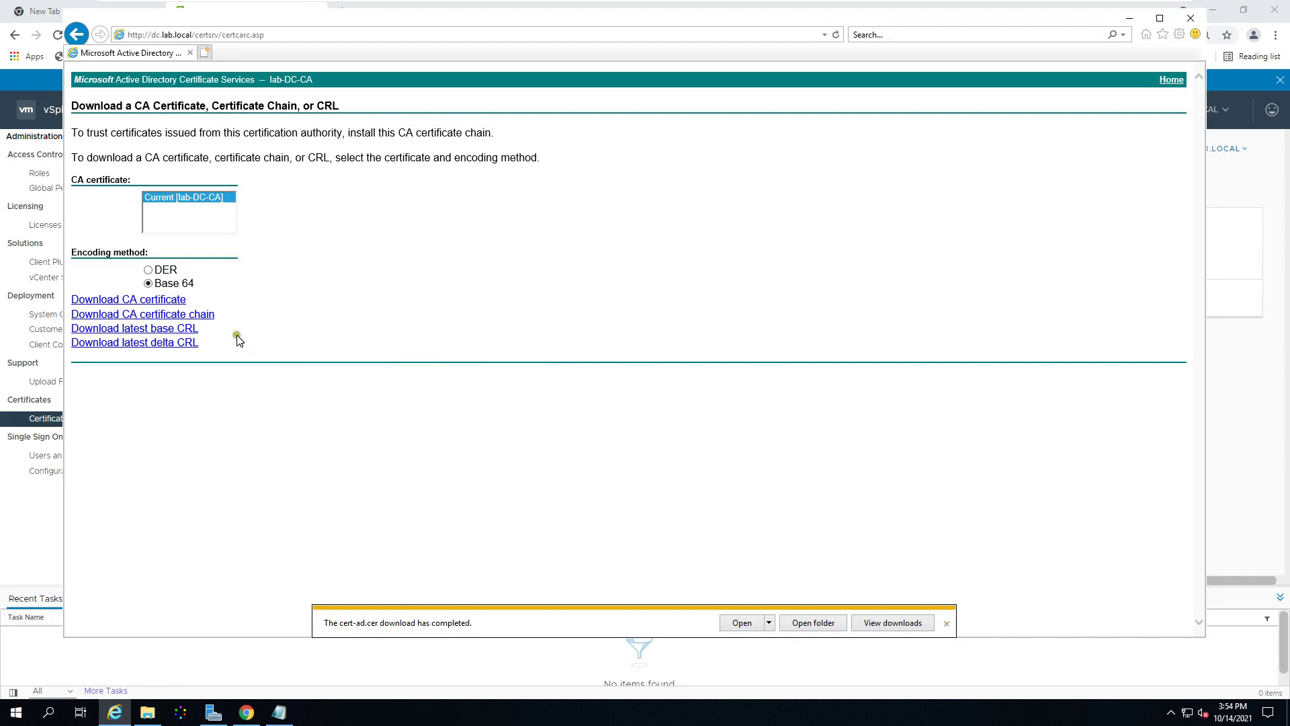
click(172, 299)
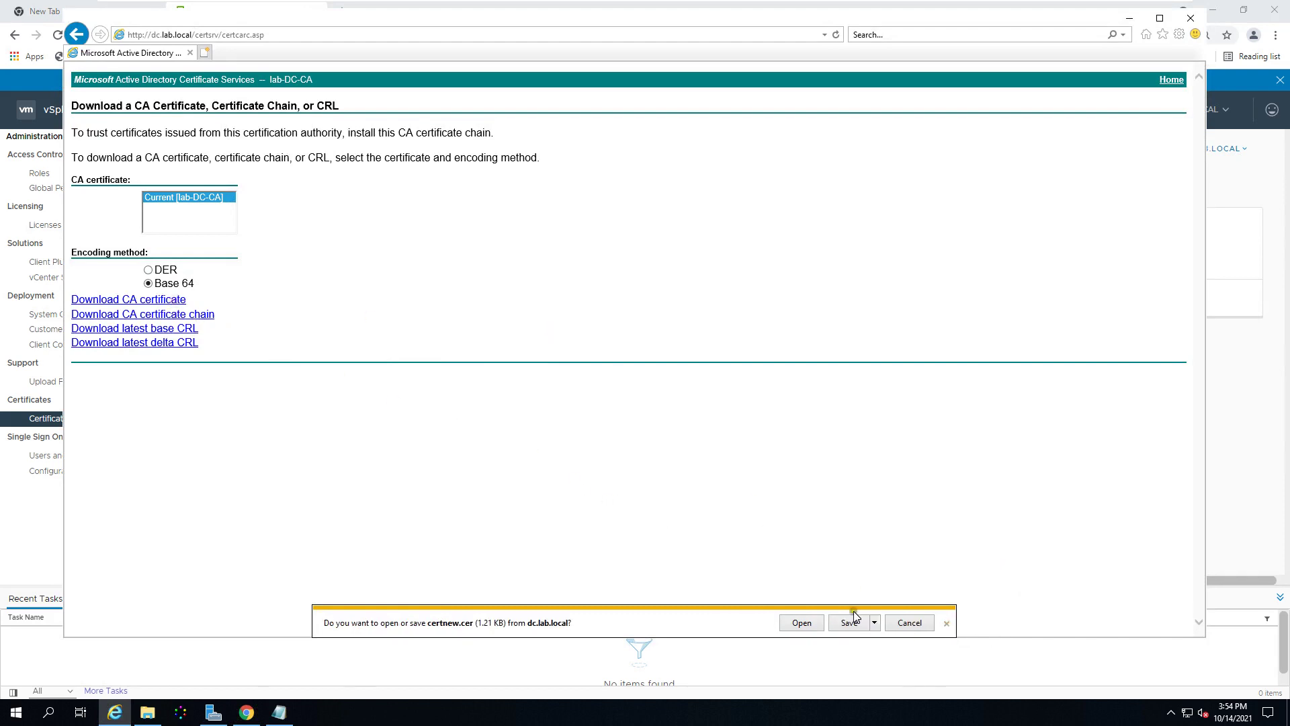
click(875, 622)
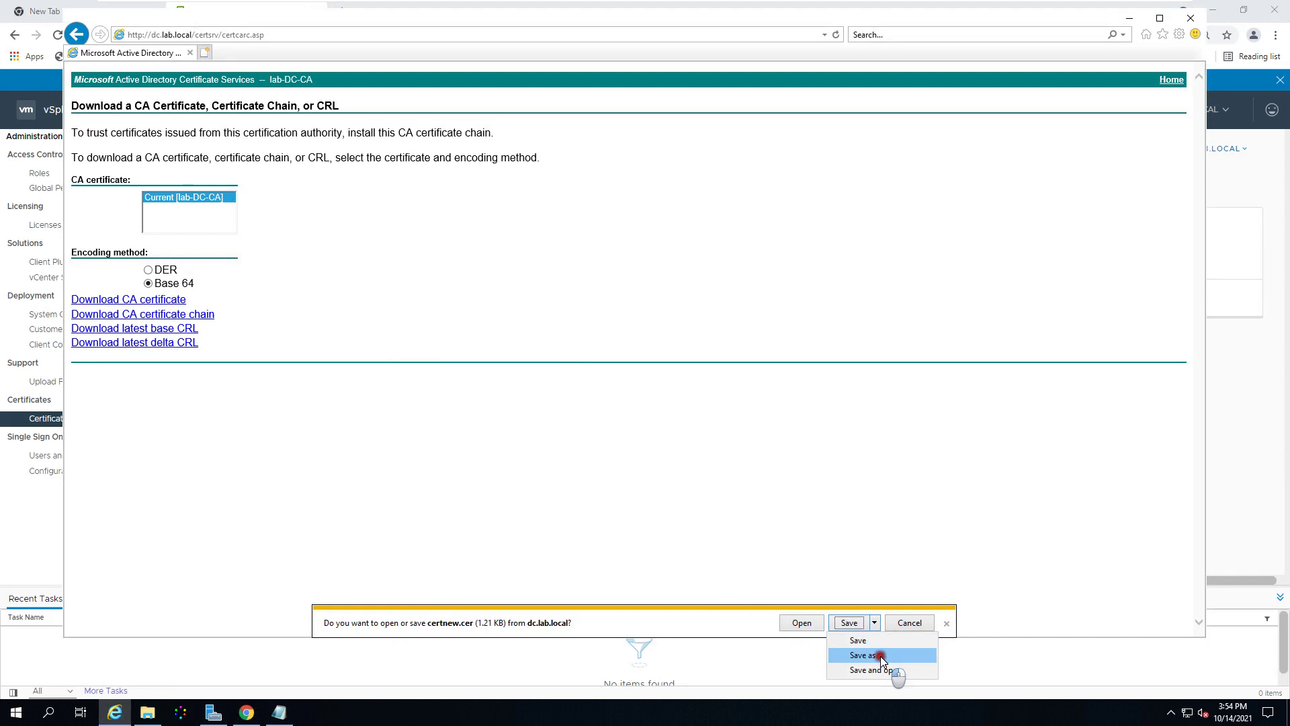
click(881, 655)
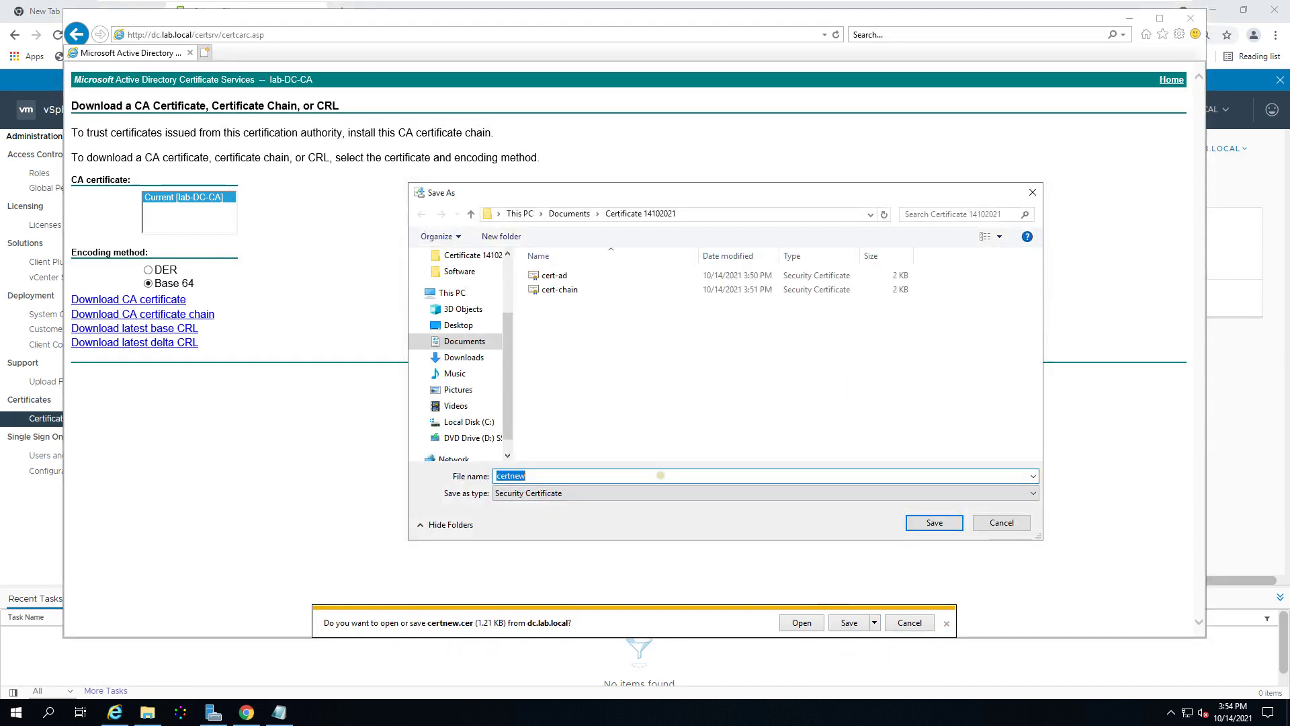
Step: Name the file cert-CA, save it in Certificate 14102021, and return to vSphere Client
text(cder)
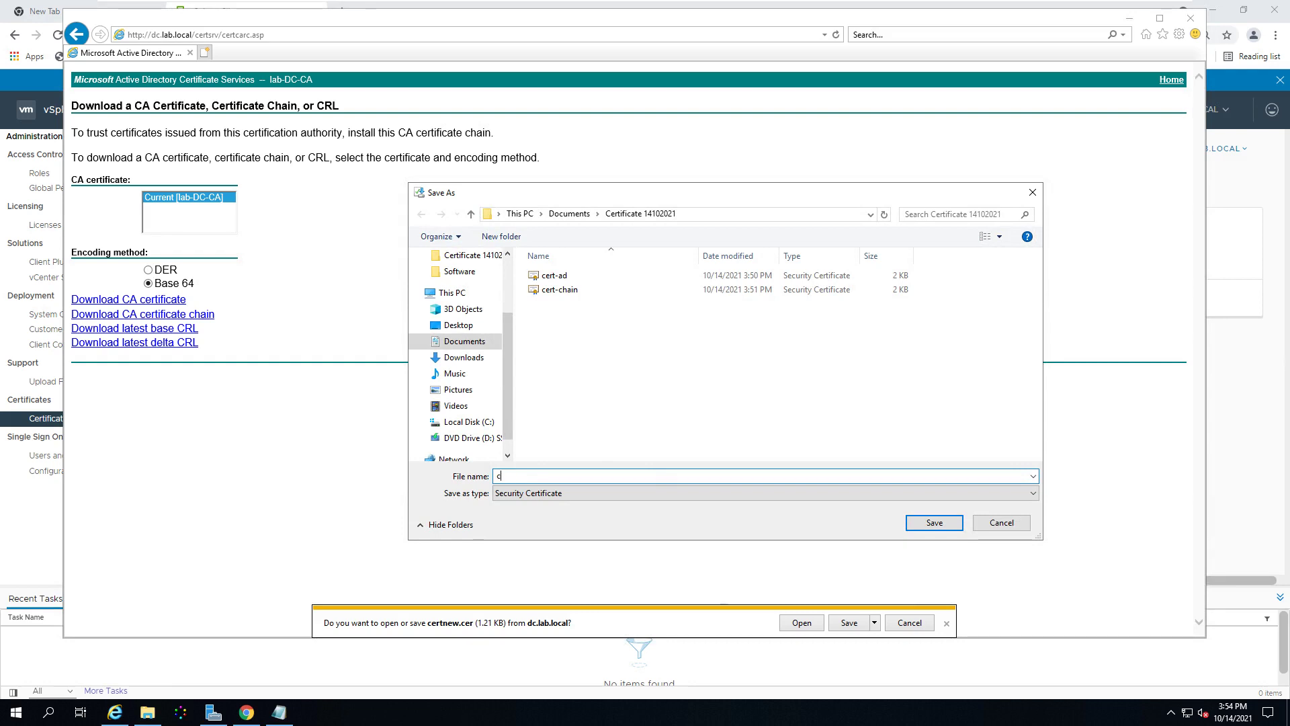
key(BackSpace)
text(er)
key(Down)
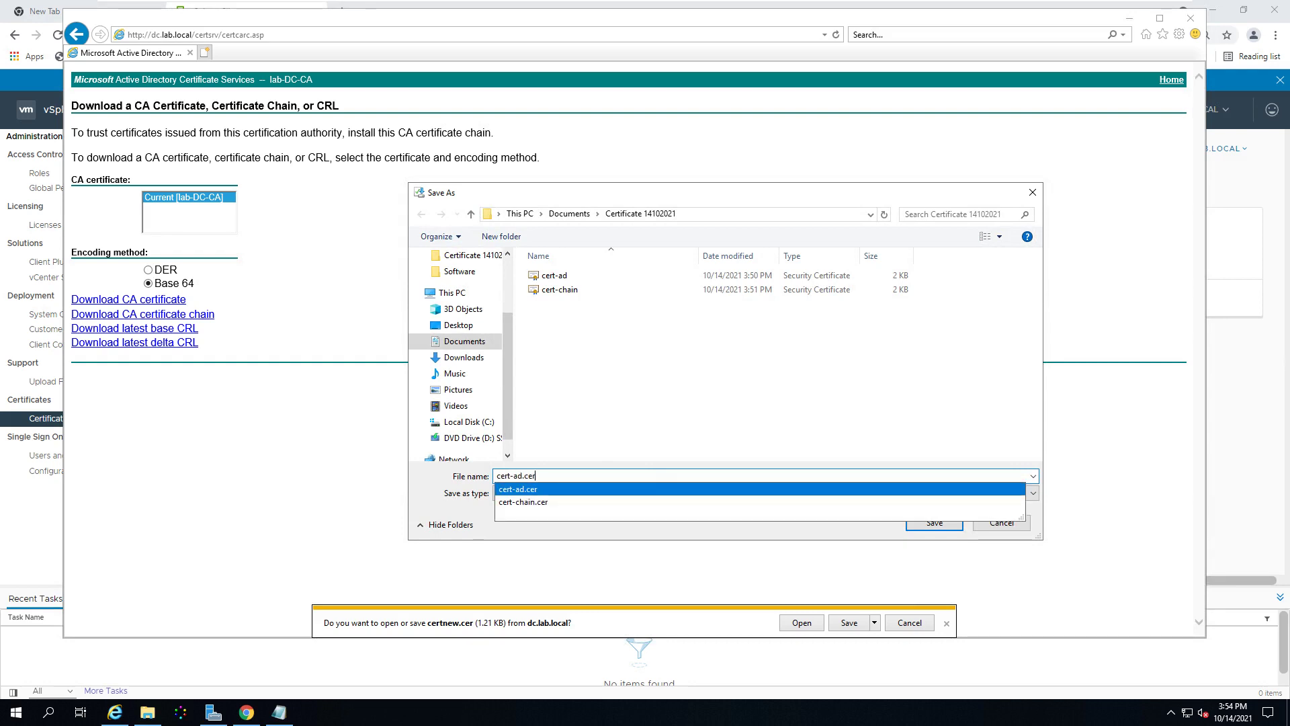
key(BackSpace)
key(BackSpace)
key(BackSpace)
key(BackSpace)
key(BackSpace)
key(BackSpace)
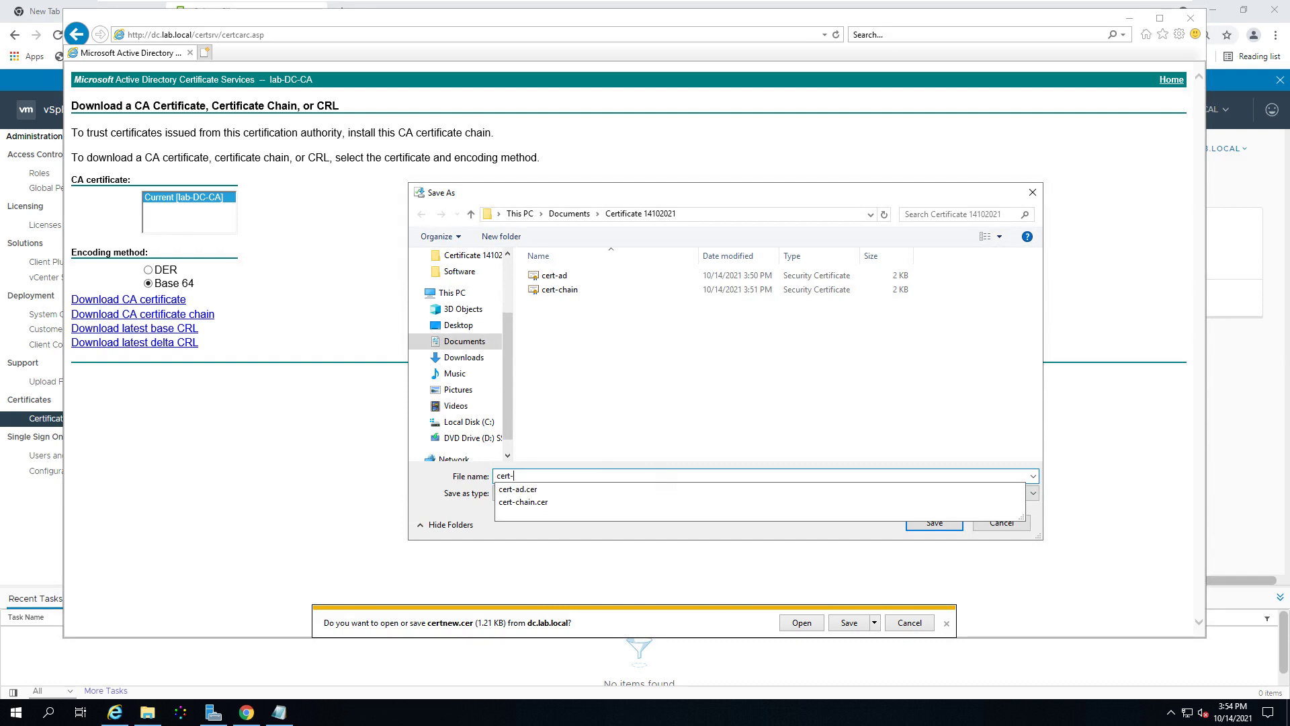
text(CA)
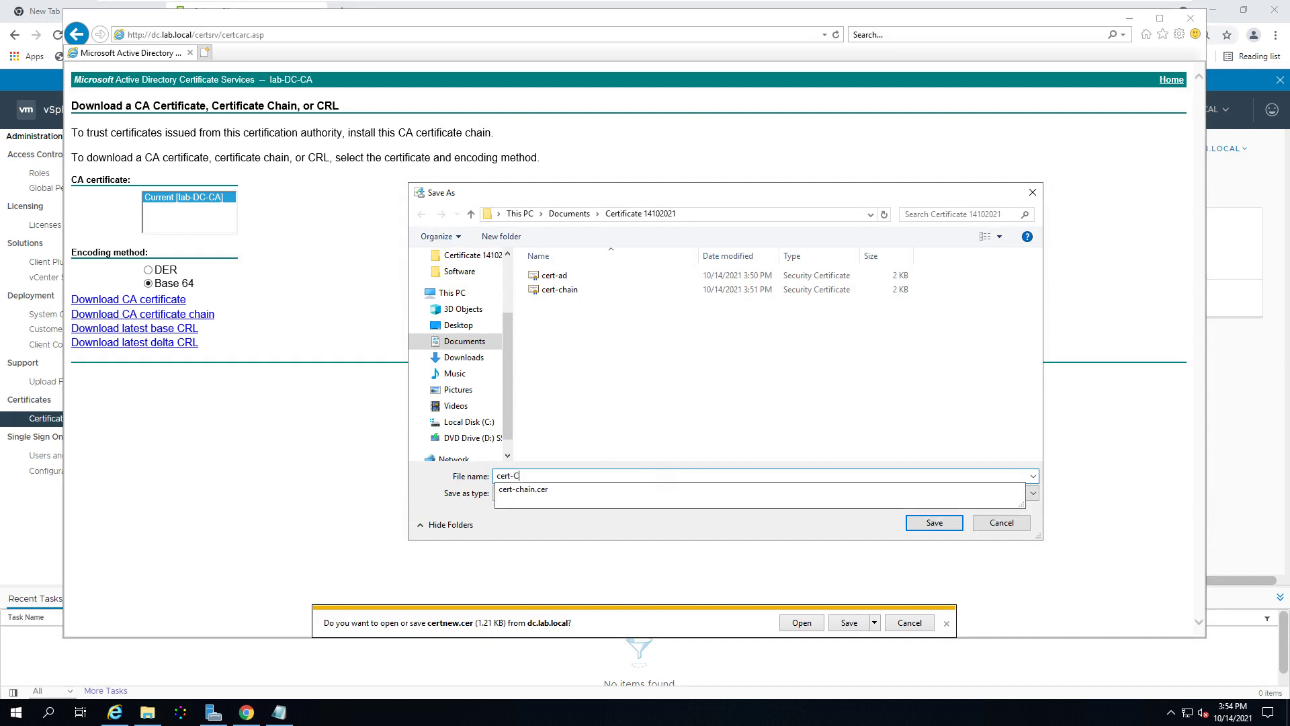
key(Tab)
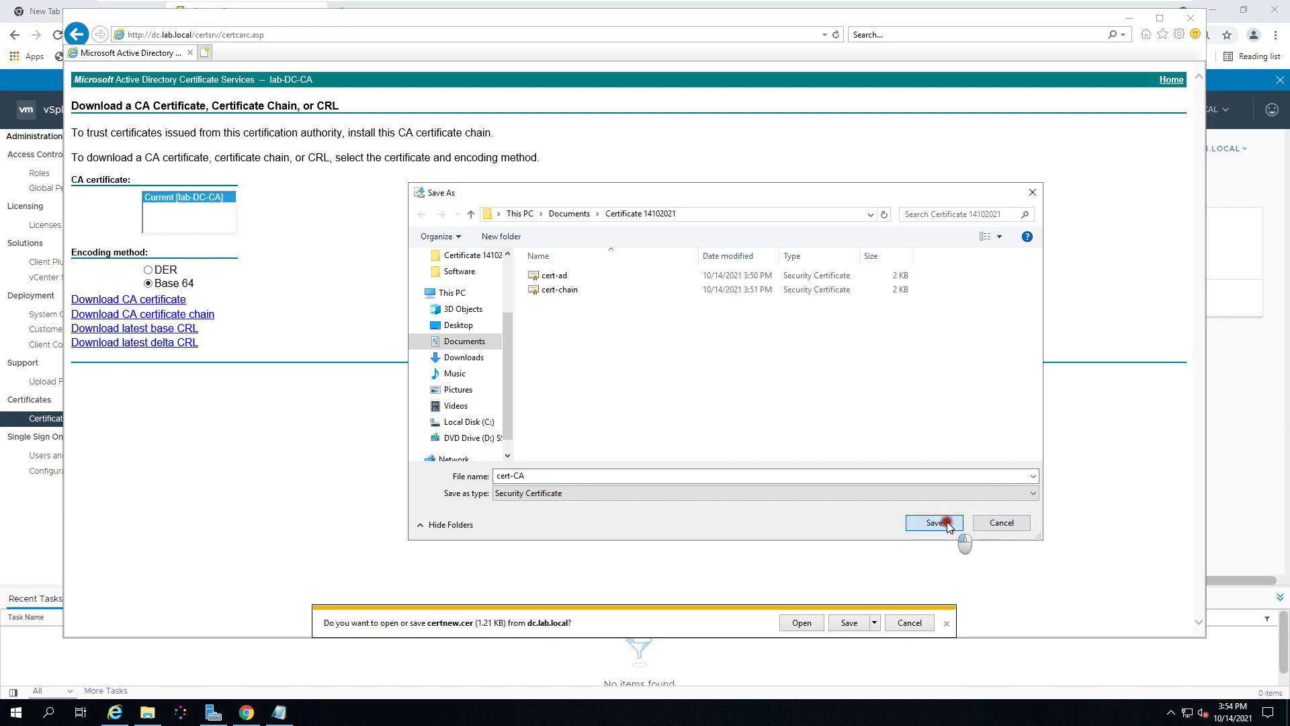
click(940, 523)
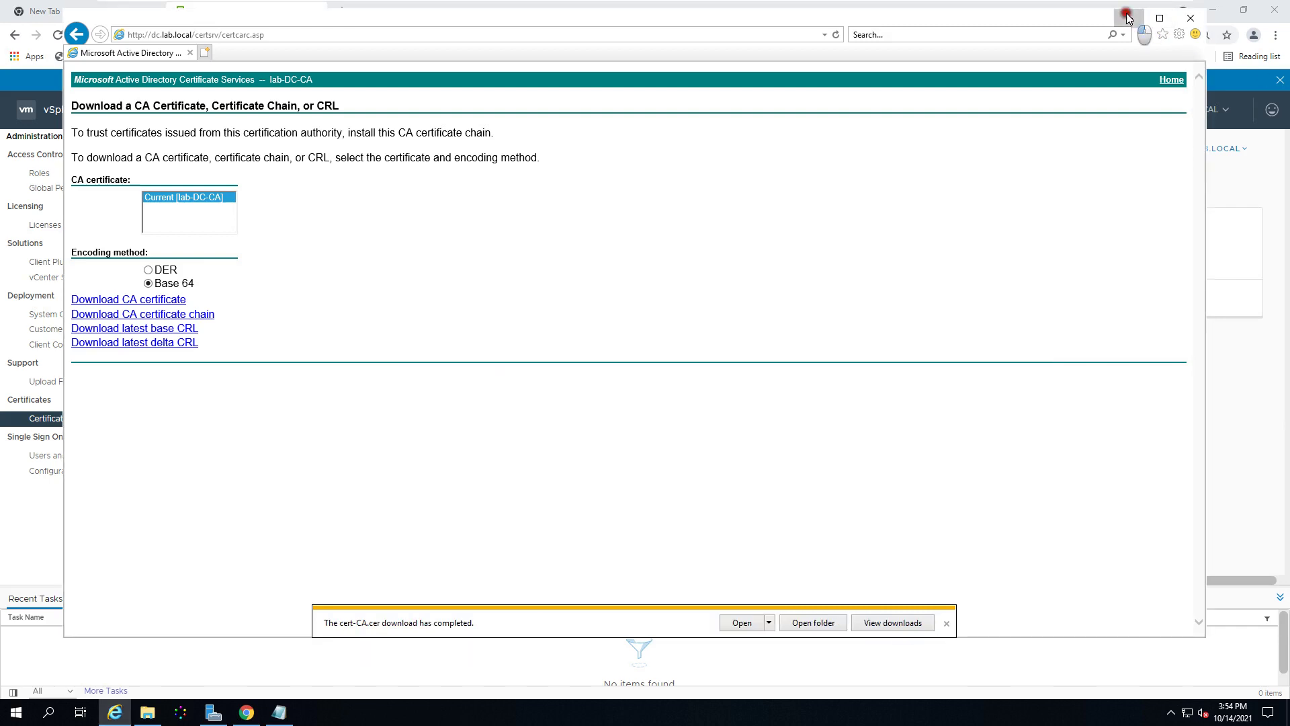
click(1128, 18)
click(393, 298)
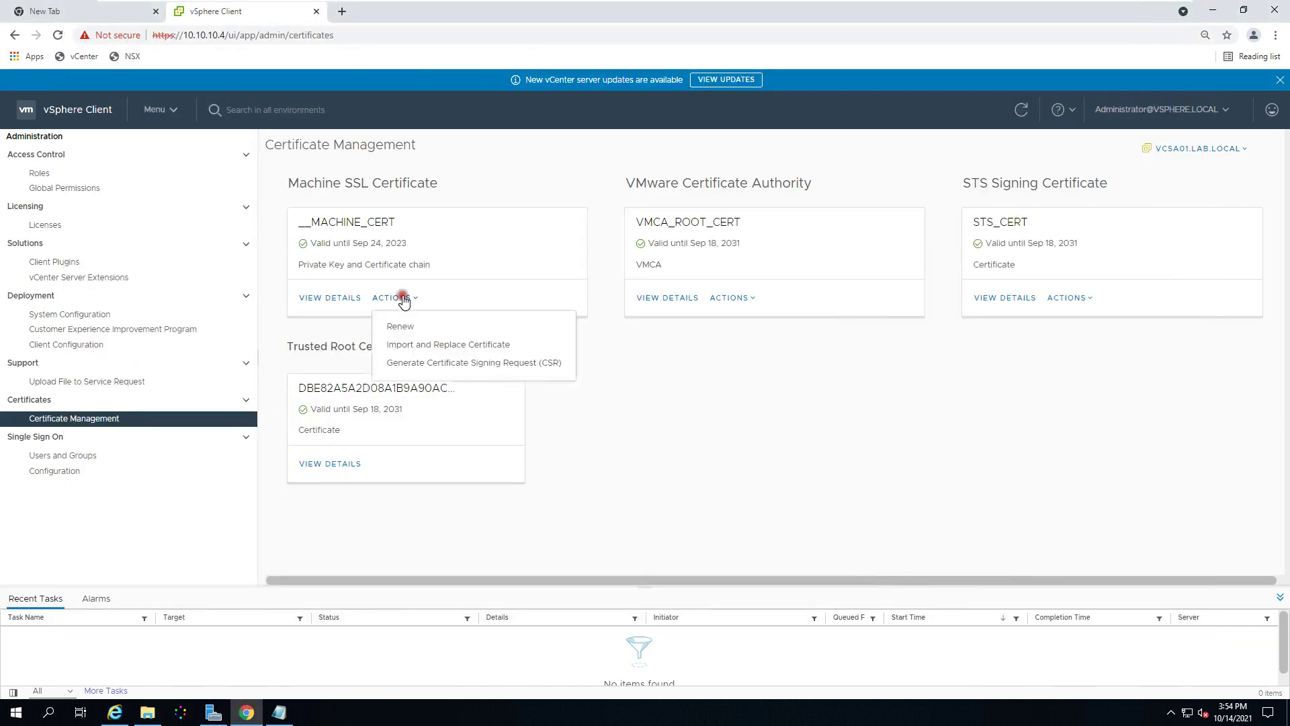
Step: Start Import and Replace Certificate for Machine SSL using the external CA with vCenter CSR option
click(440, 364)
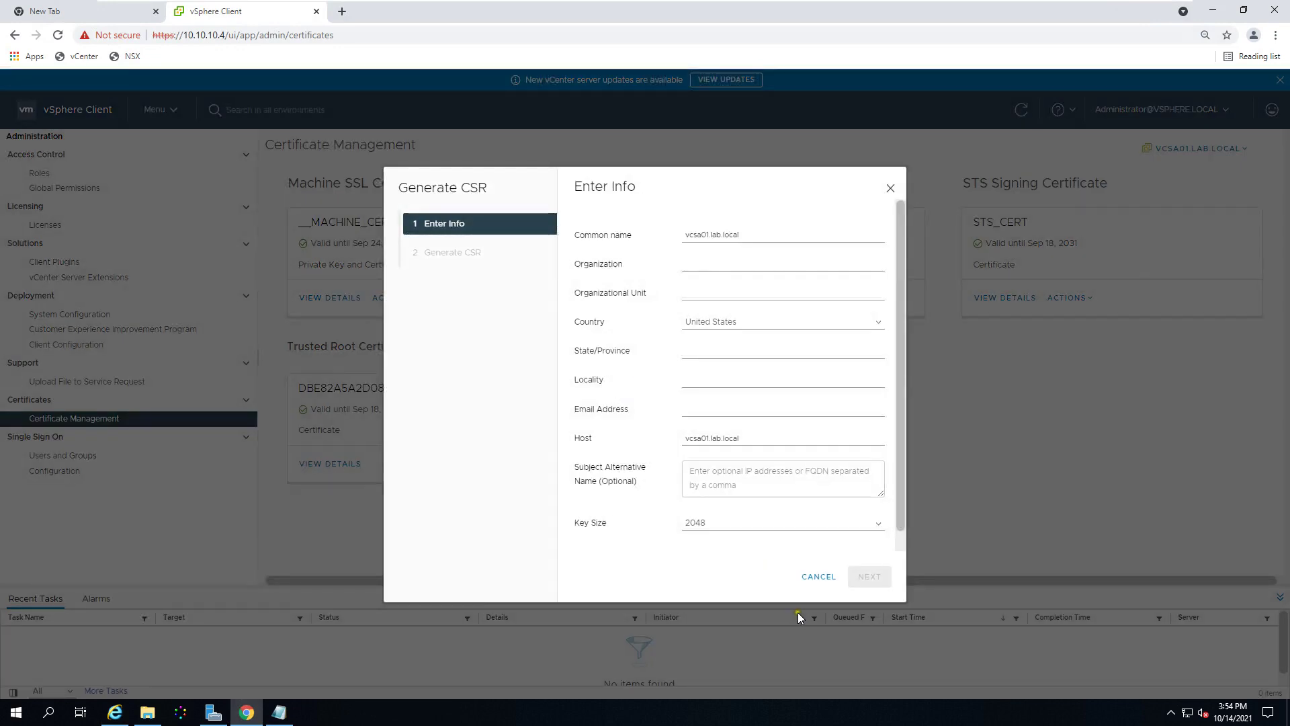
click(819, 577)
click(404, 297)
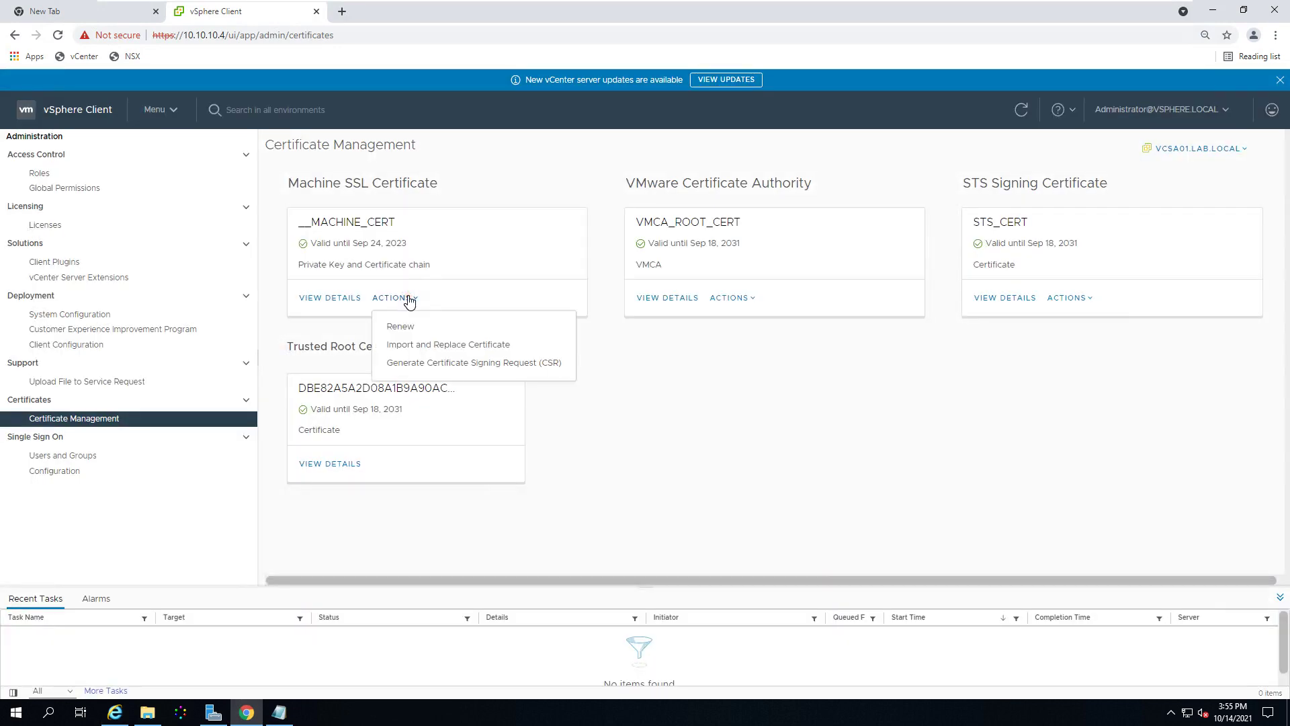
click(425, 345)
click(697, 263)
click(954, 595)
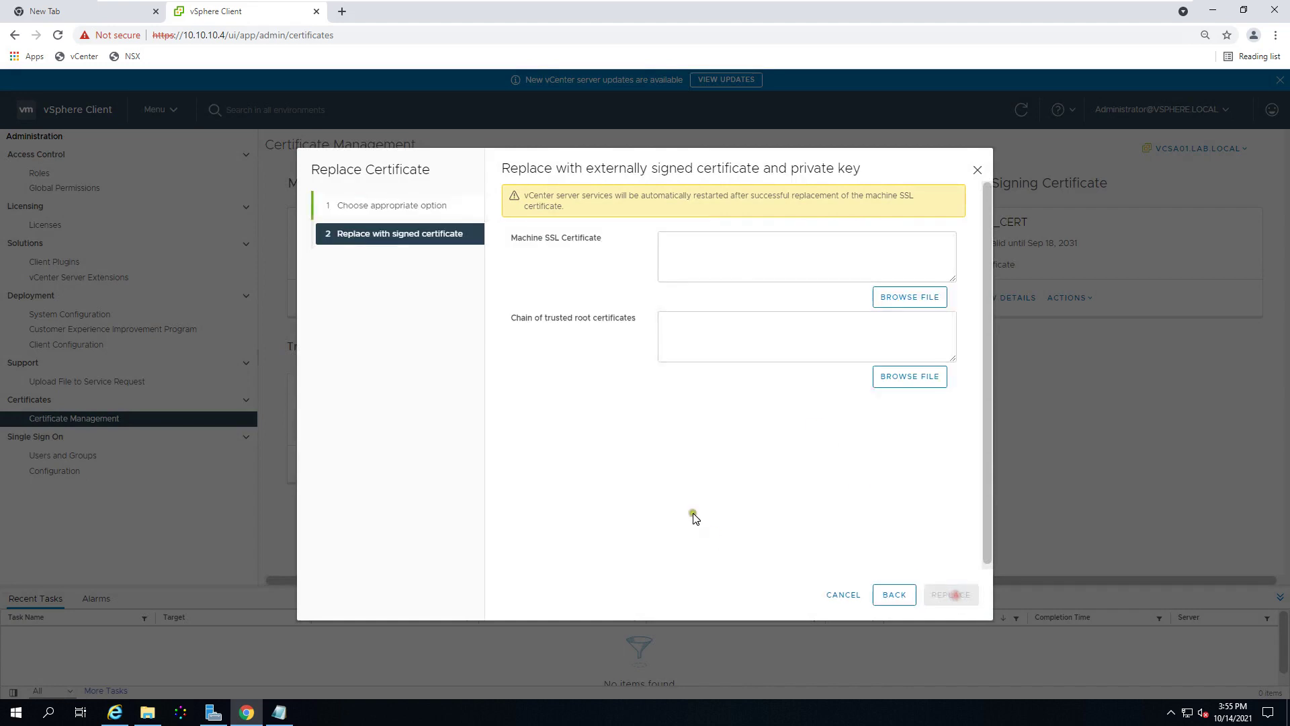
Step: Load cert-ad as the Machine SSL certificate file
click(904, 302)
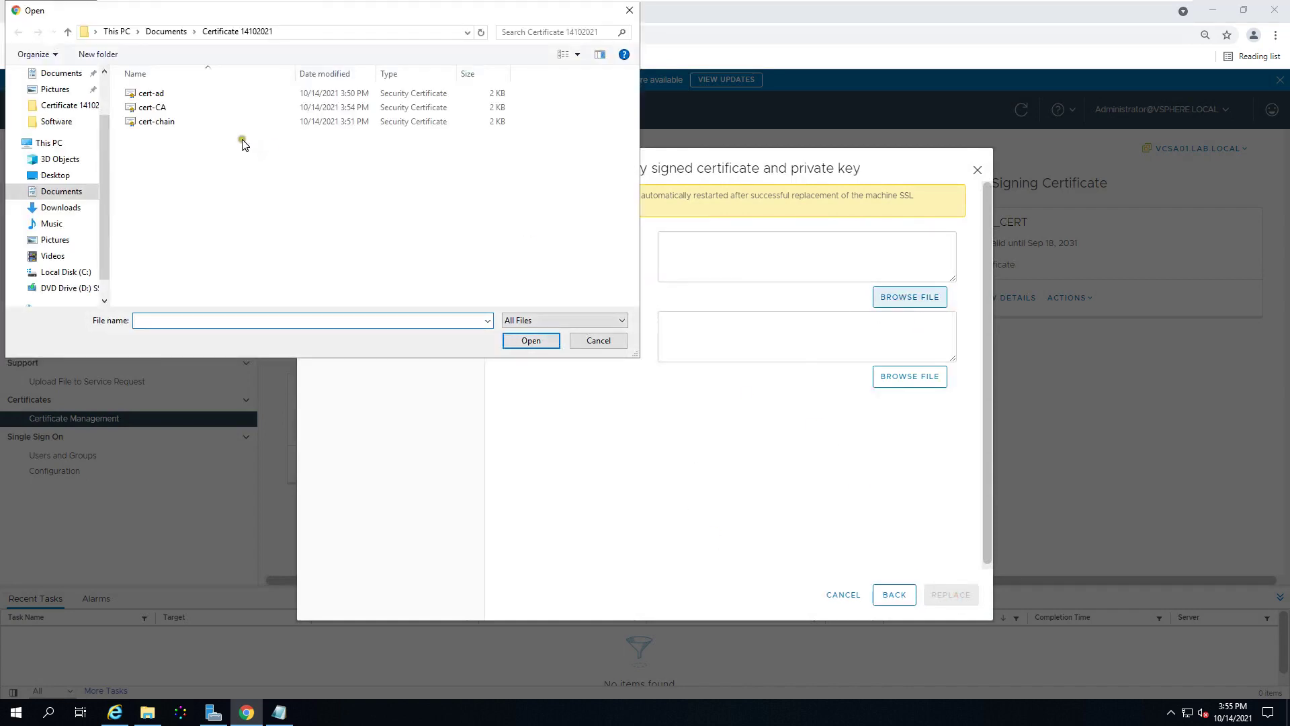
click(176, 123)
click(178, 108)
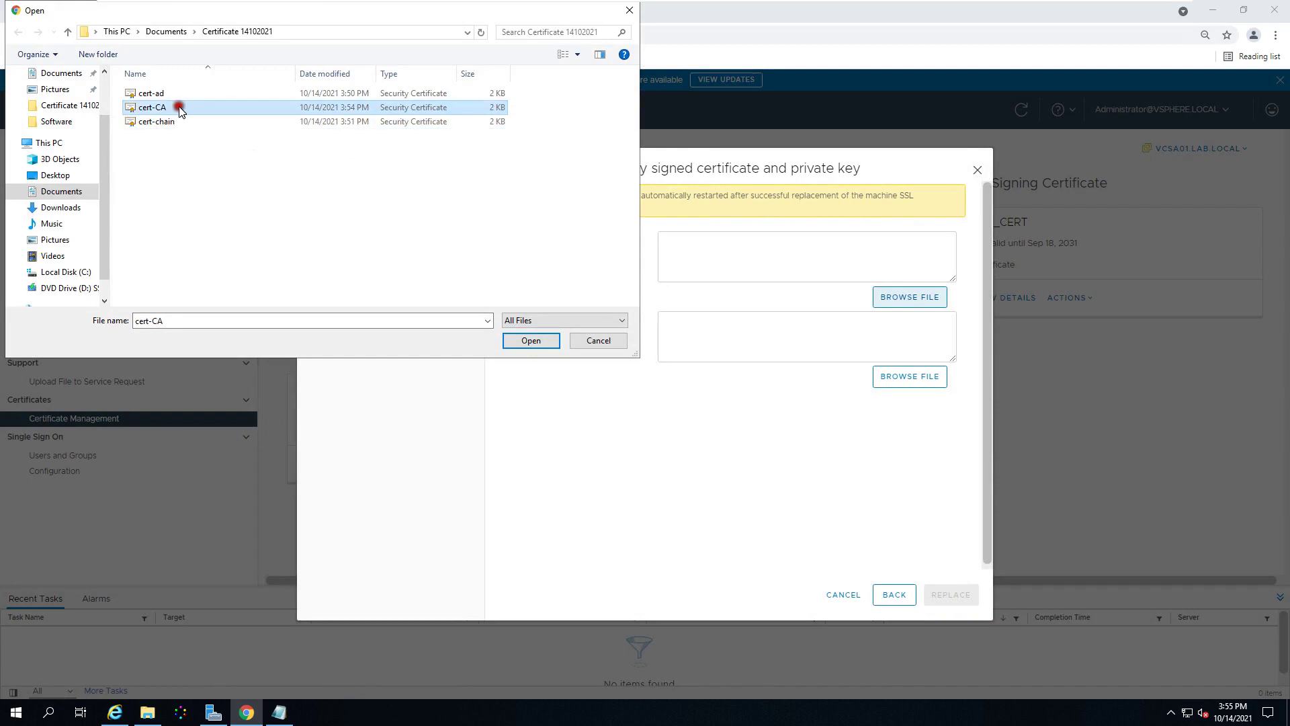
click(203, 94)
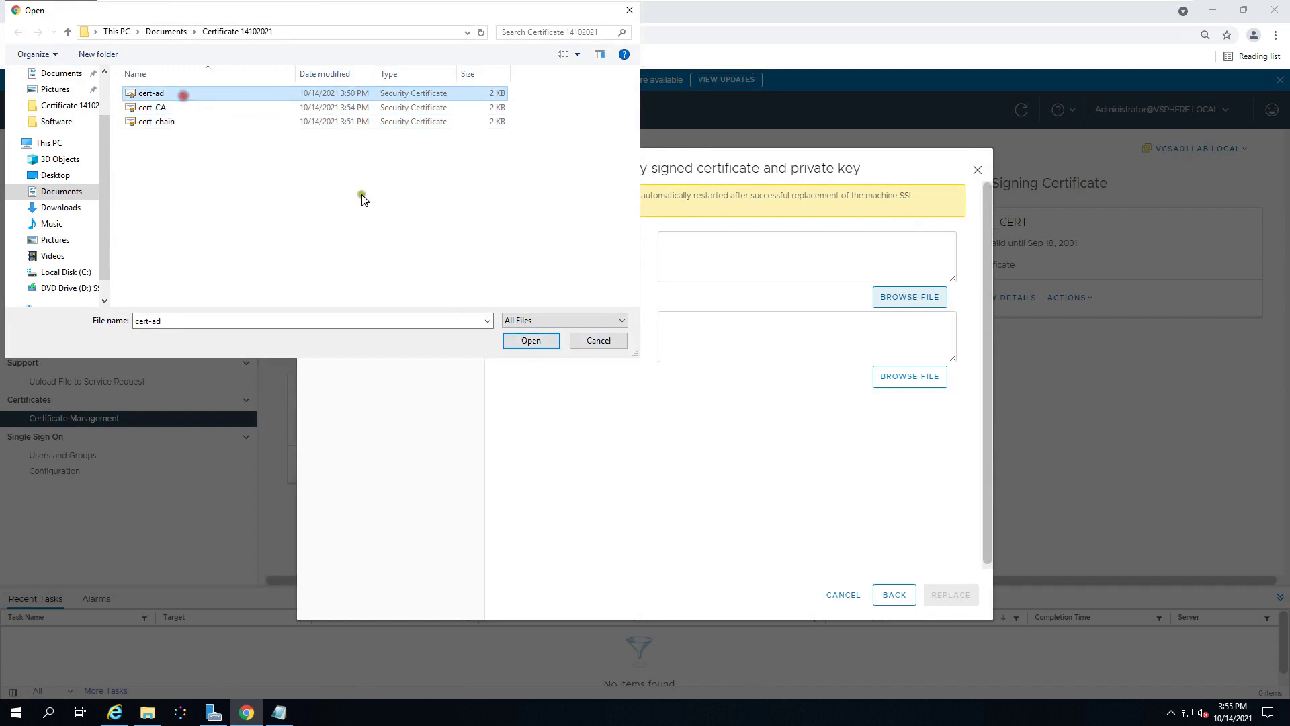
click(531, 341)
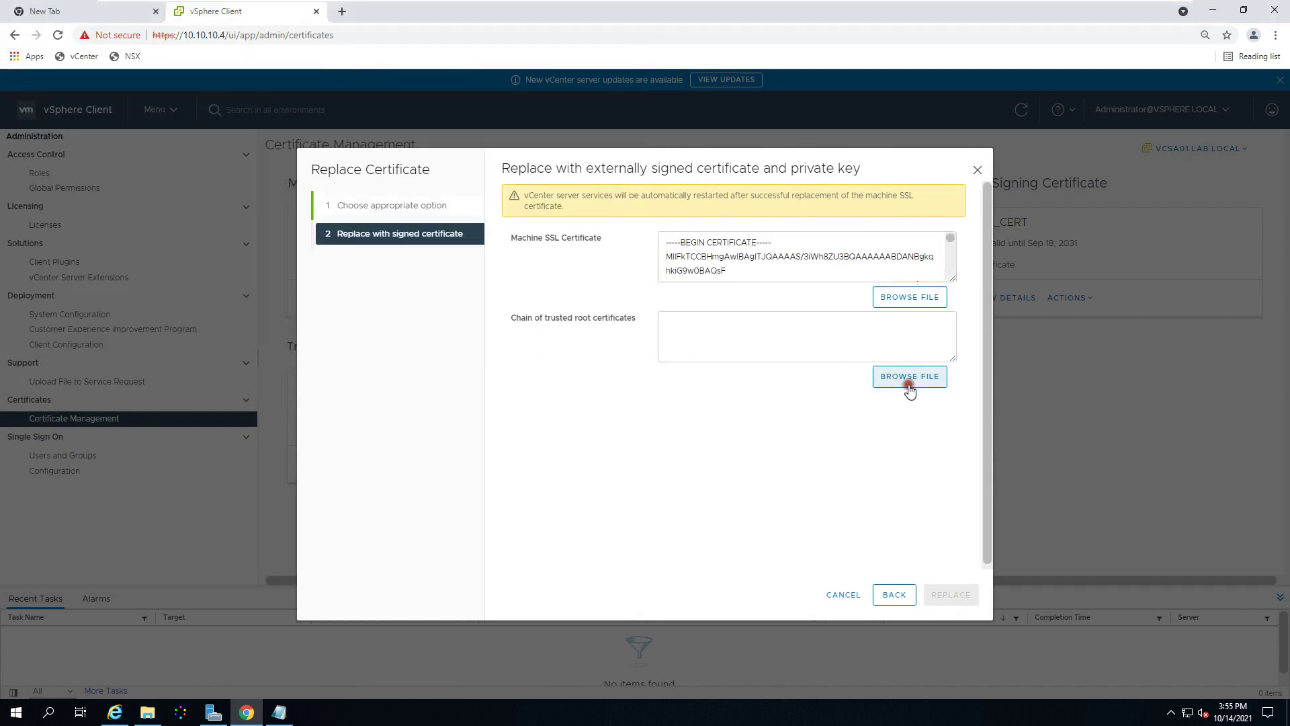
Step: Load cert-CA as the chain of trusted root certificates
click(908, 379)
click(158, 132)
click(156, 107)
click(528, 341)
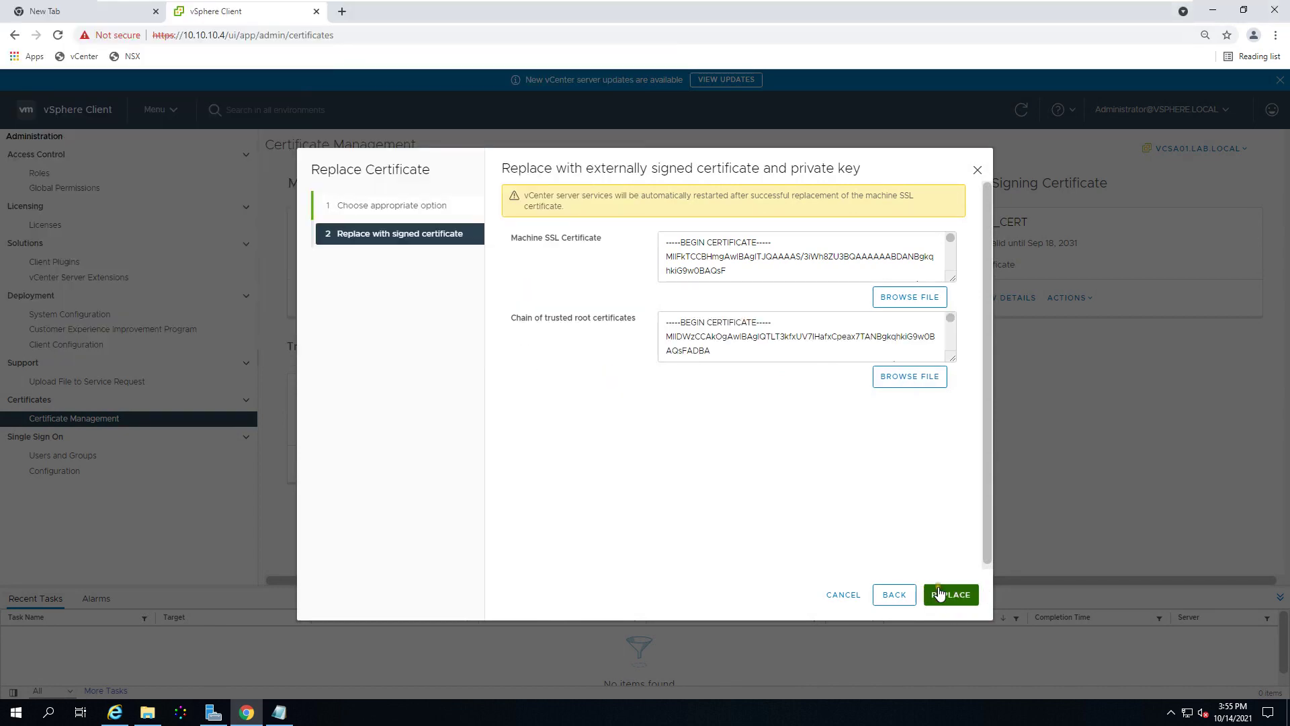
Step: Submit the Machine SSL certificate replacement, briefly checking the Certificate Services site meanwhile
click(943, 594)
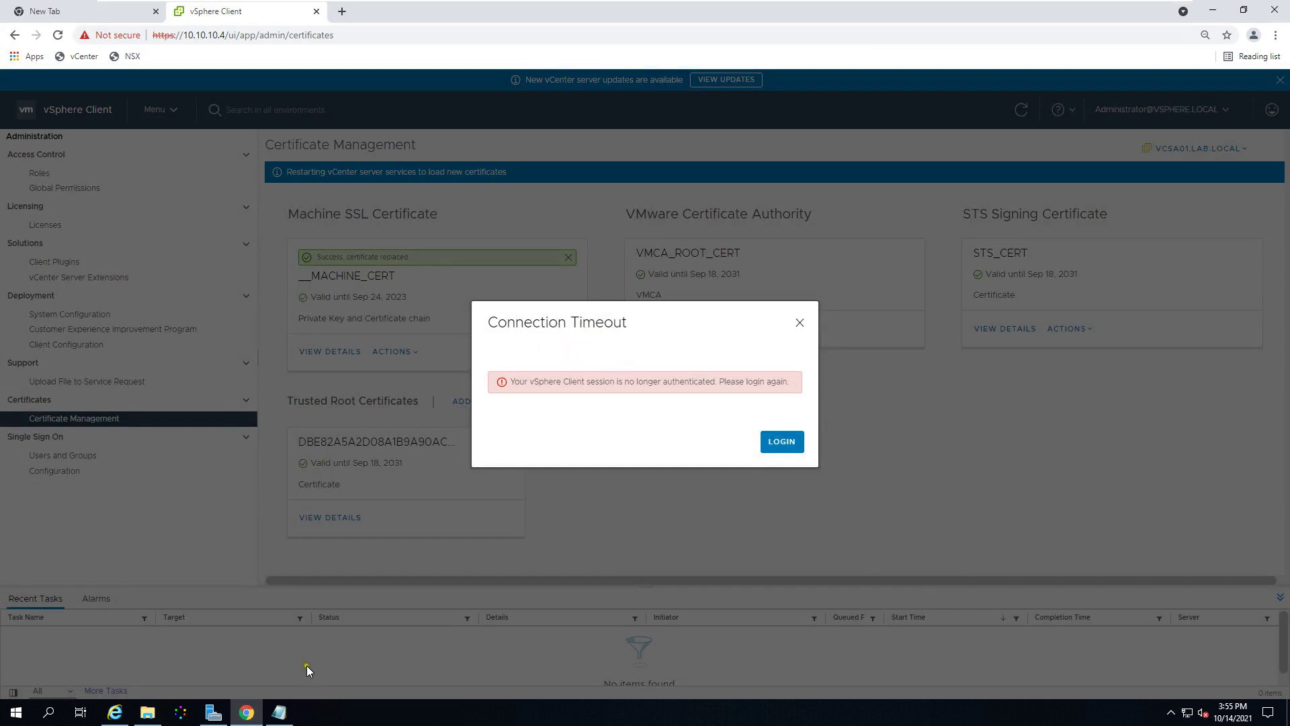
click(117, 714)
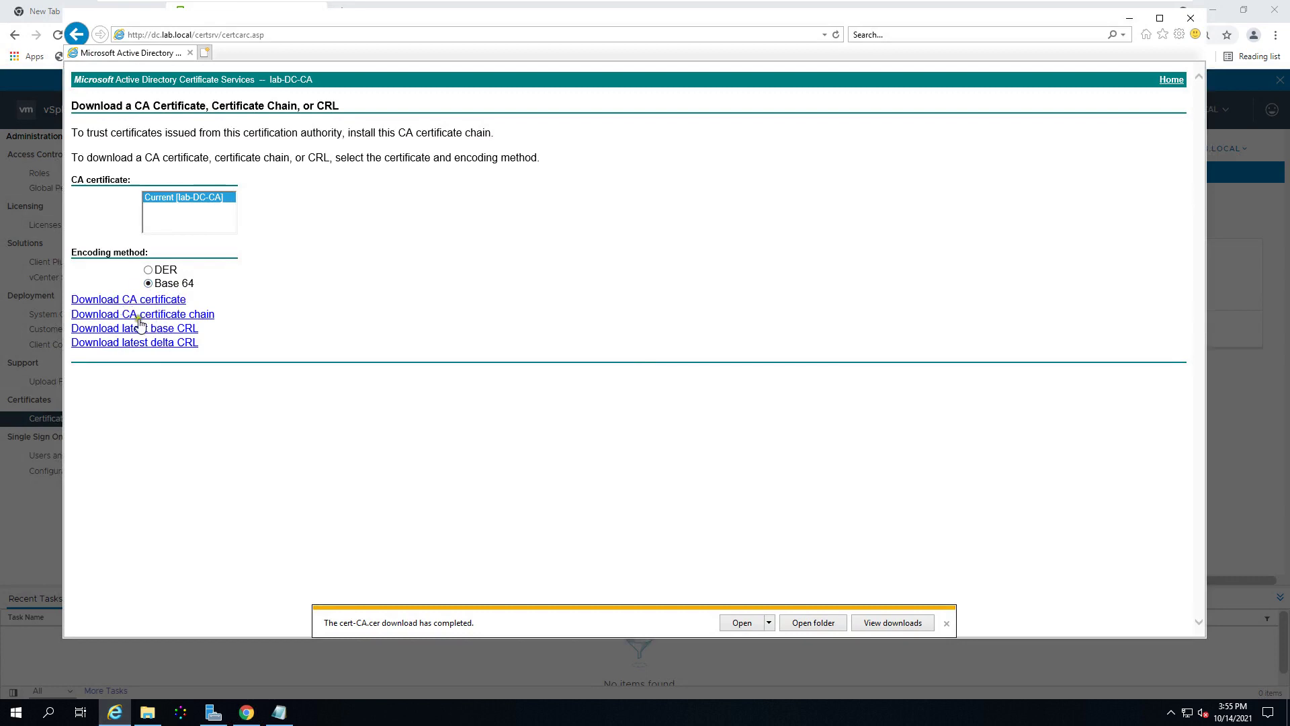
click(193, 316)
click(1128, 19)
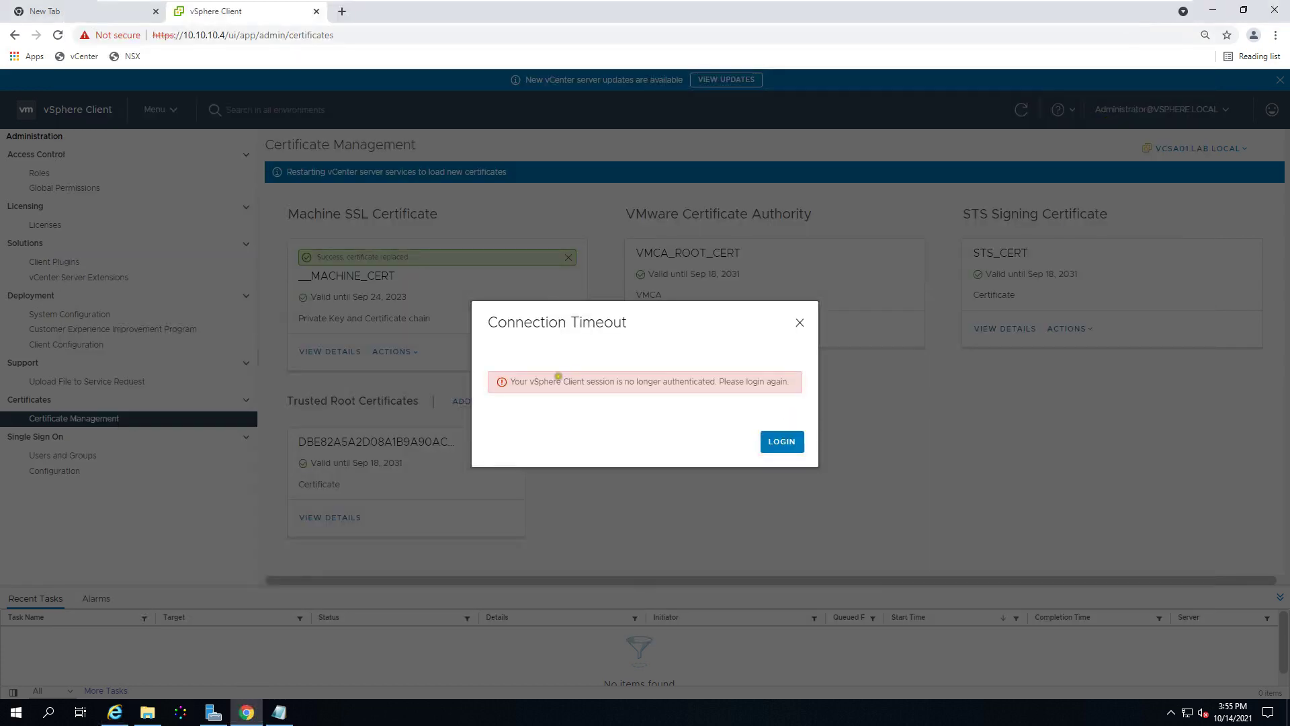
Step: Log back into vSphere Client after the connection timeout and minimize the browser
drag(534, 381, 799, 392)
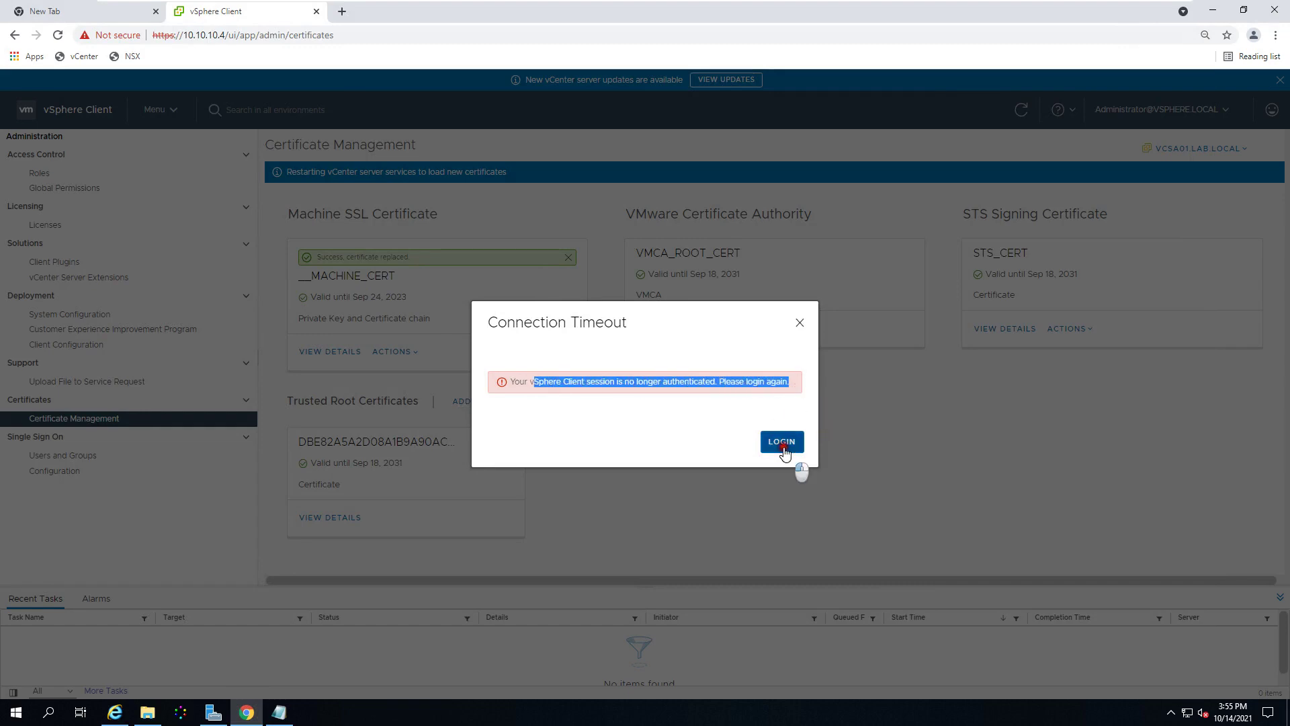
click(784, 444)
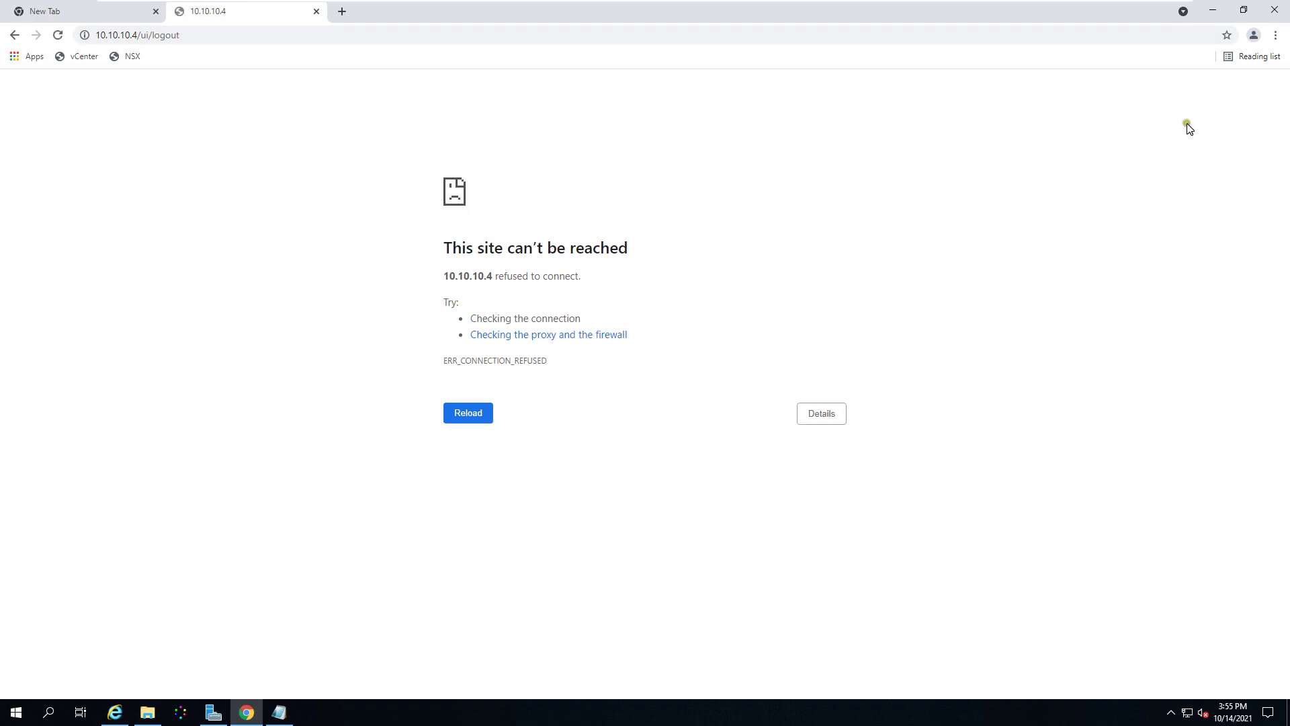
click(1212, 11)
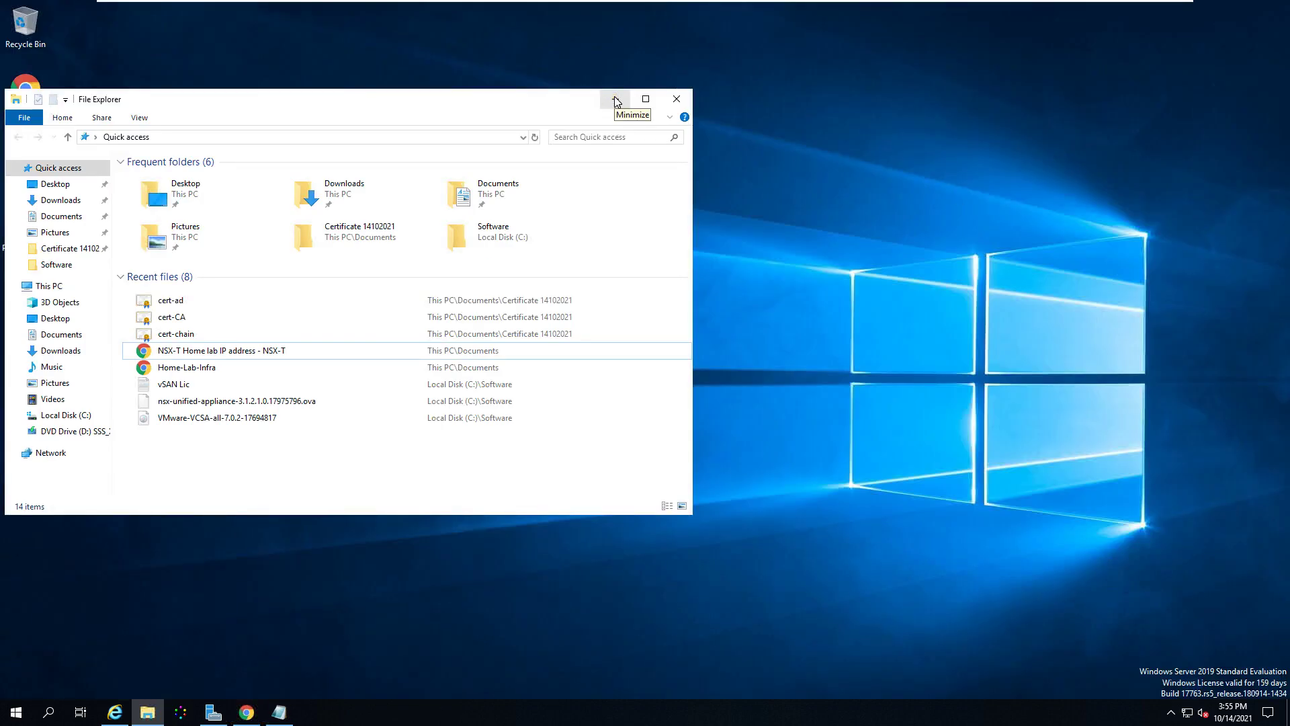
Step: Minimize File Explorer, launch MTPuTTY and connect to vcsa01.lab.local
click(616, 101)
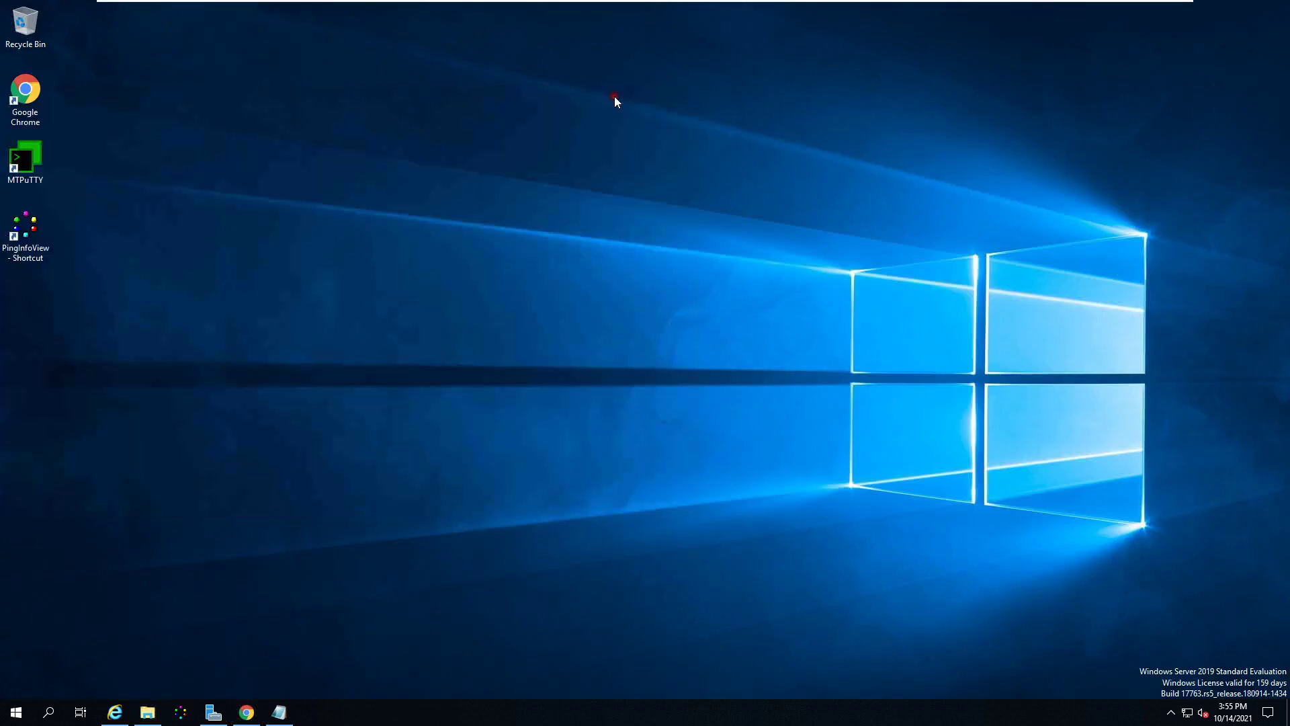
double_click(20, 166)
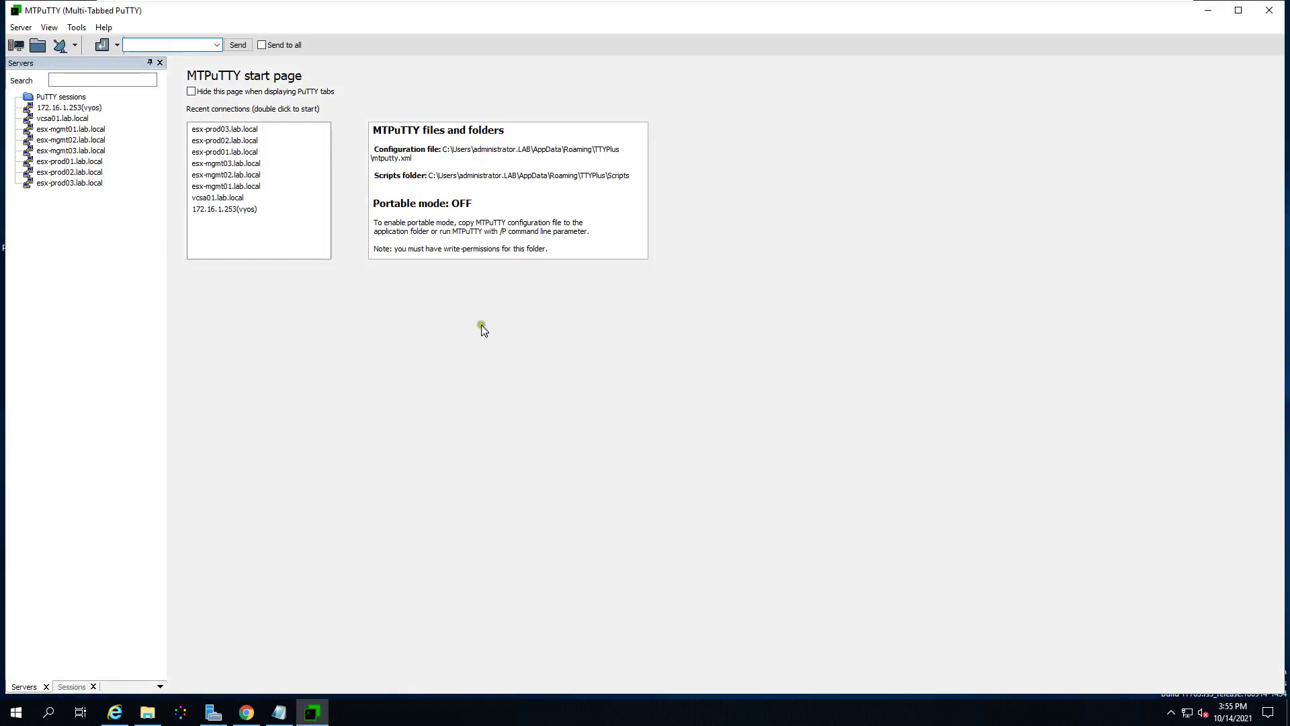
double_click(69, 118)
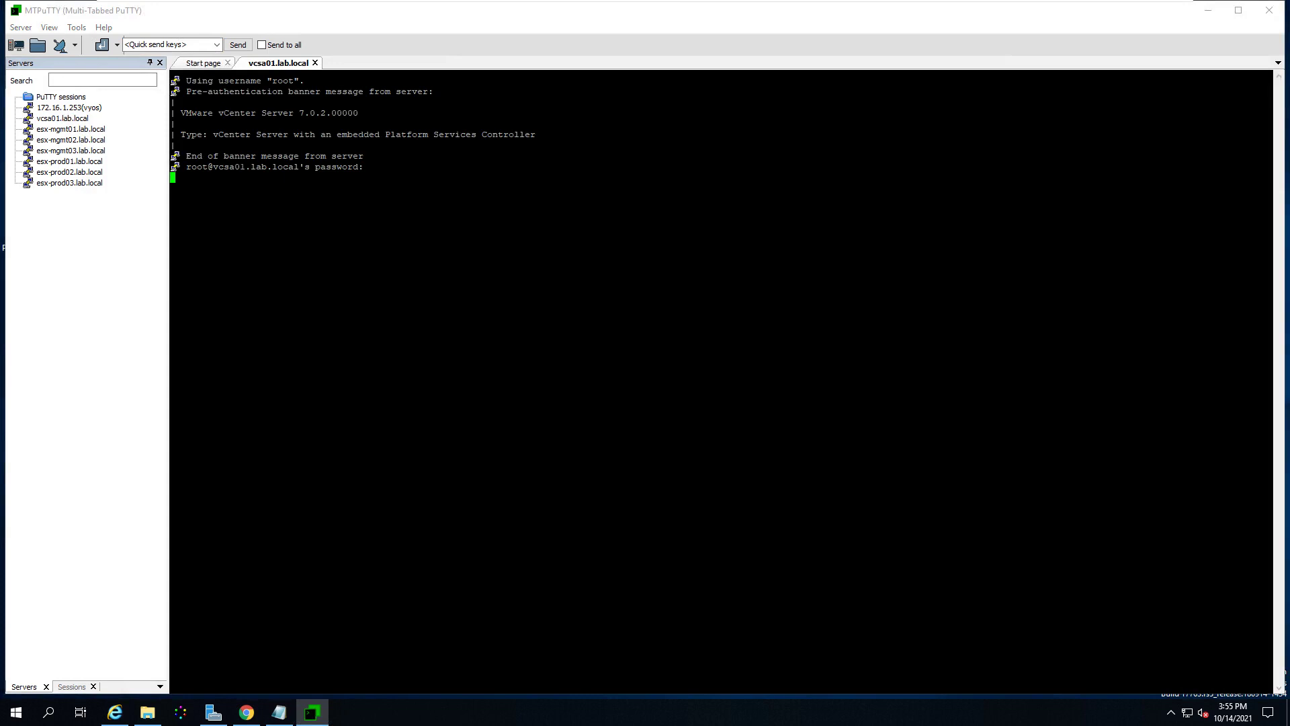
Step: Enter the root bash shell and type service-control --status
text(shell)
key(Return)
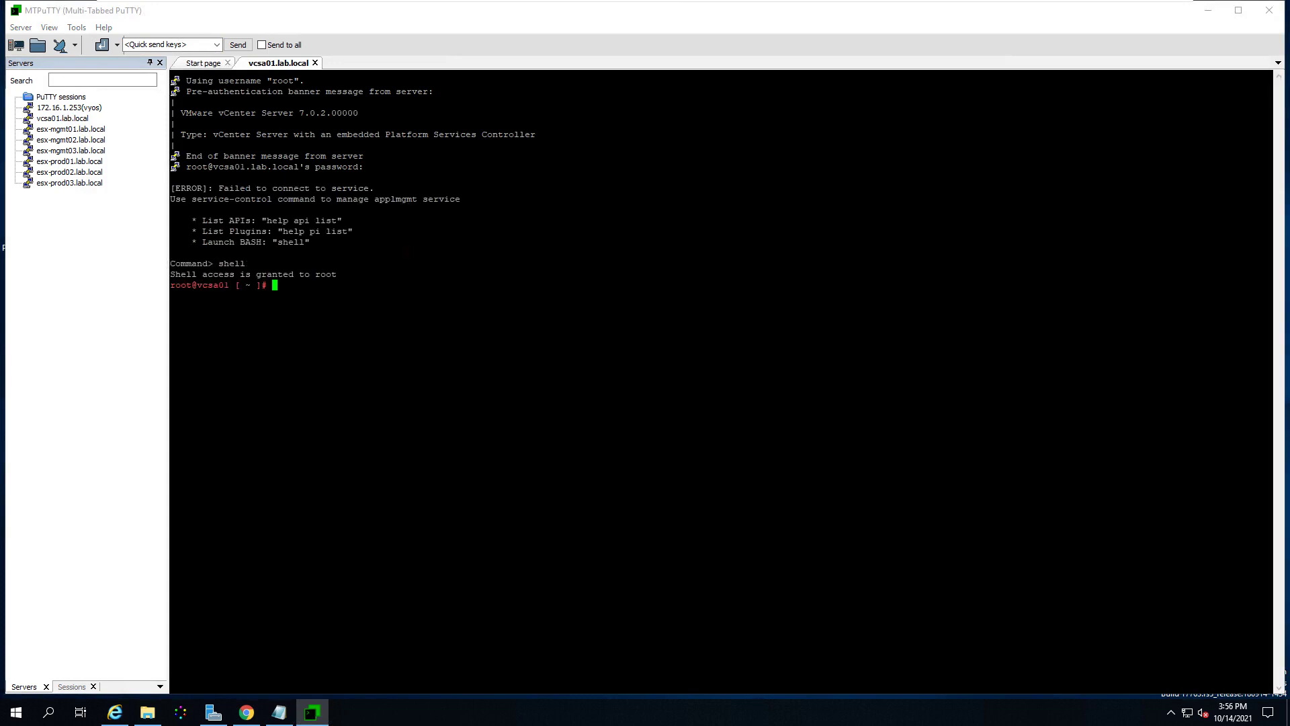
text(service-cont)
key(Tab)
text(--stat)
text(tatu)
Step: Run service-control --status, rerun it, and highlight the running and stopped services
key(Return)
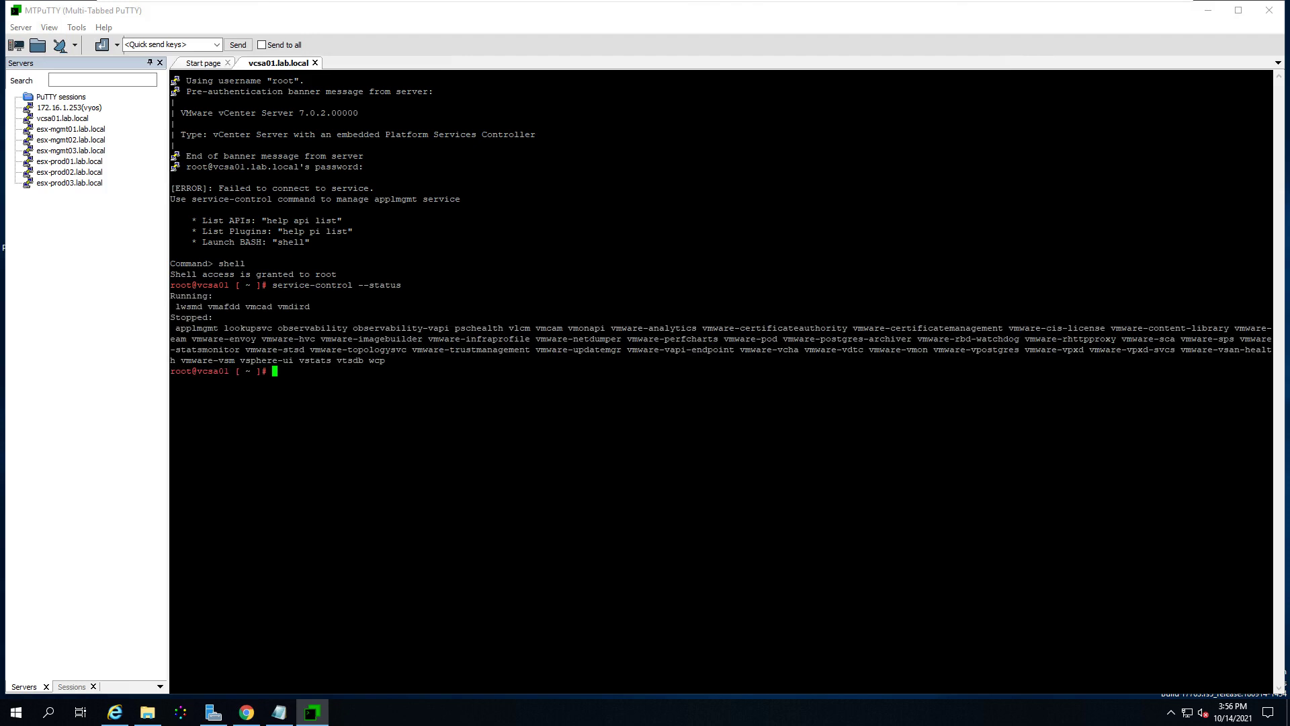
key(Up)
key(Return)
drag(177, 318, 397, 363)
click(440, 374)
drag(178, 306, 312, 308)
click(425, 511)
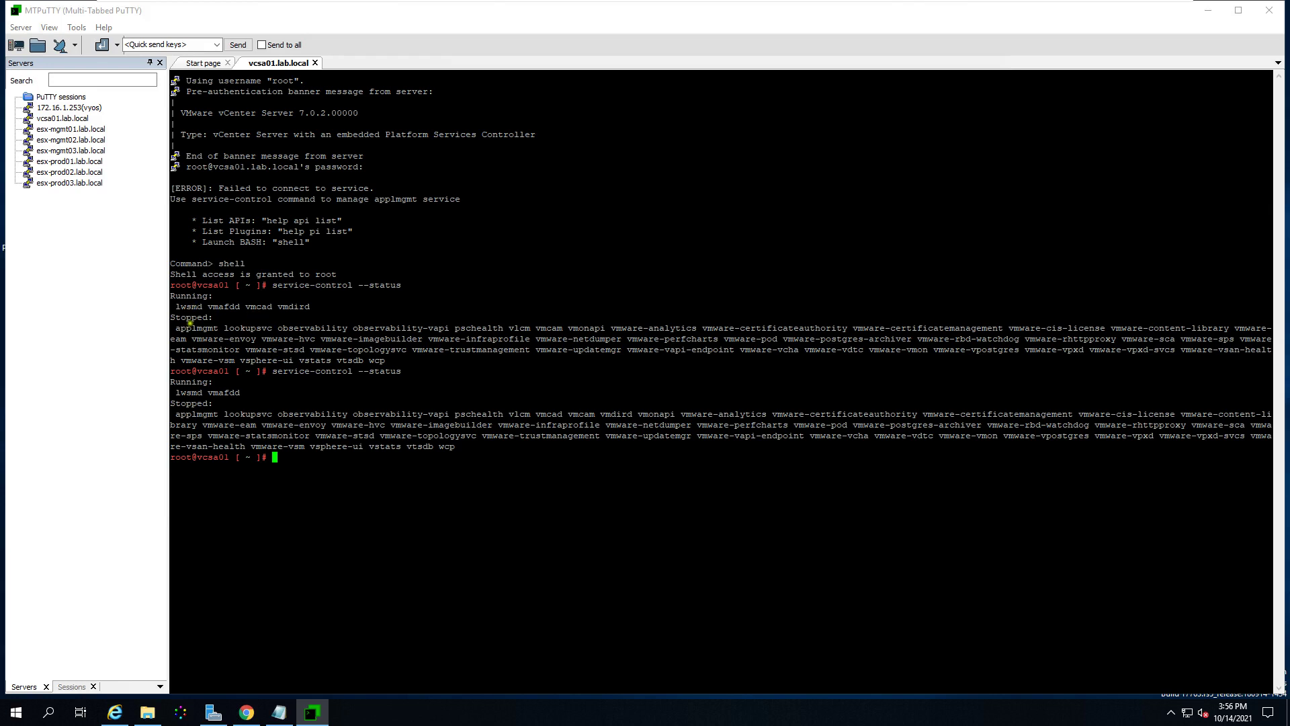
drag(291, 306, 321, 306)
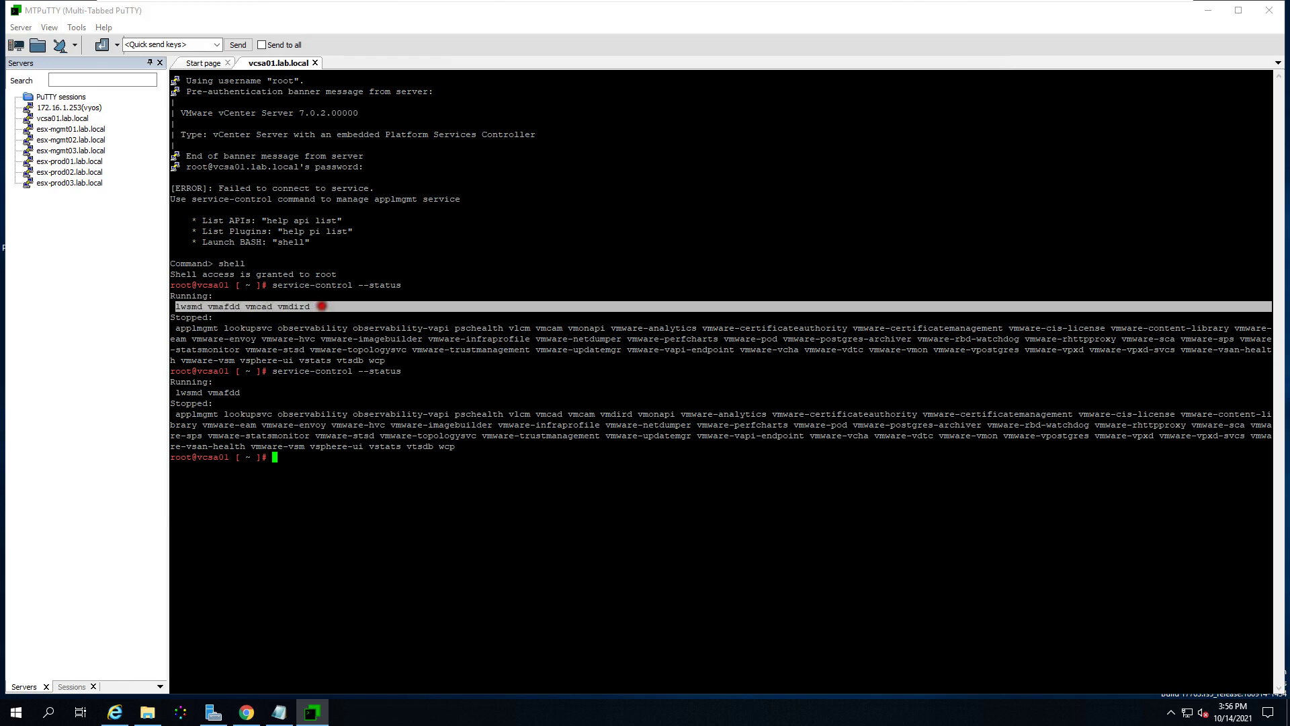
drag(178, 392, 244, 393)
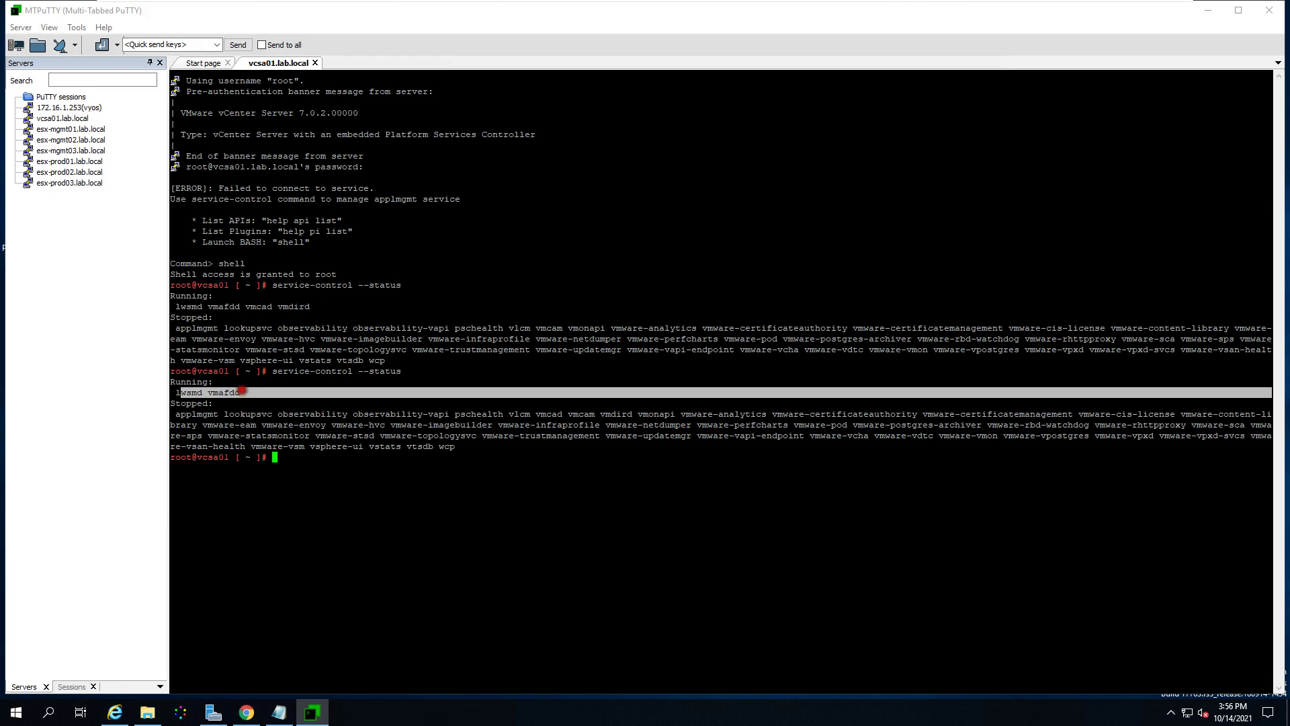
click(348, 491)
Step: Rerun the status check until vpostgres, rhttpproxy and vmon run and vsphere-ui is start-pending
key(Up)
key(Return)
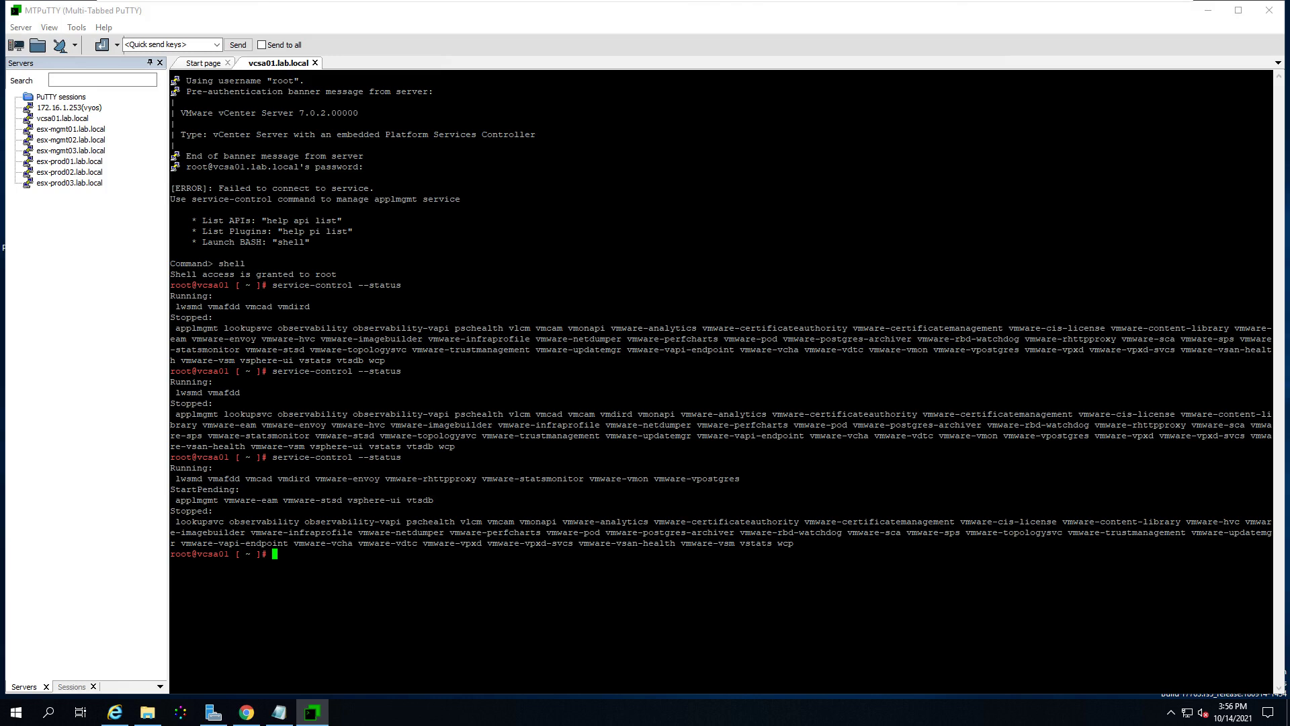
drag(180, 481, 739, 478)
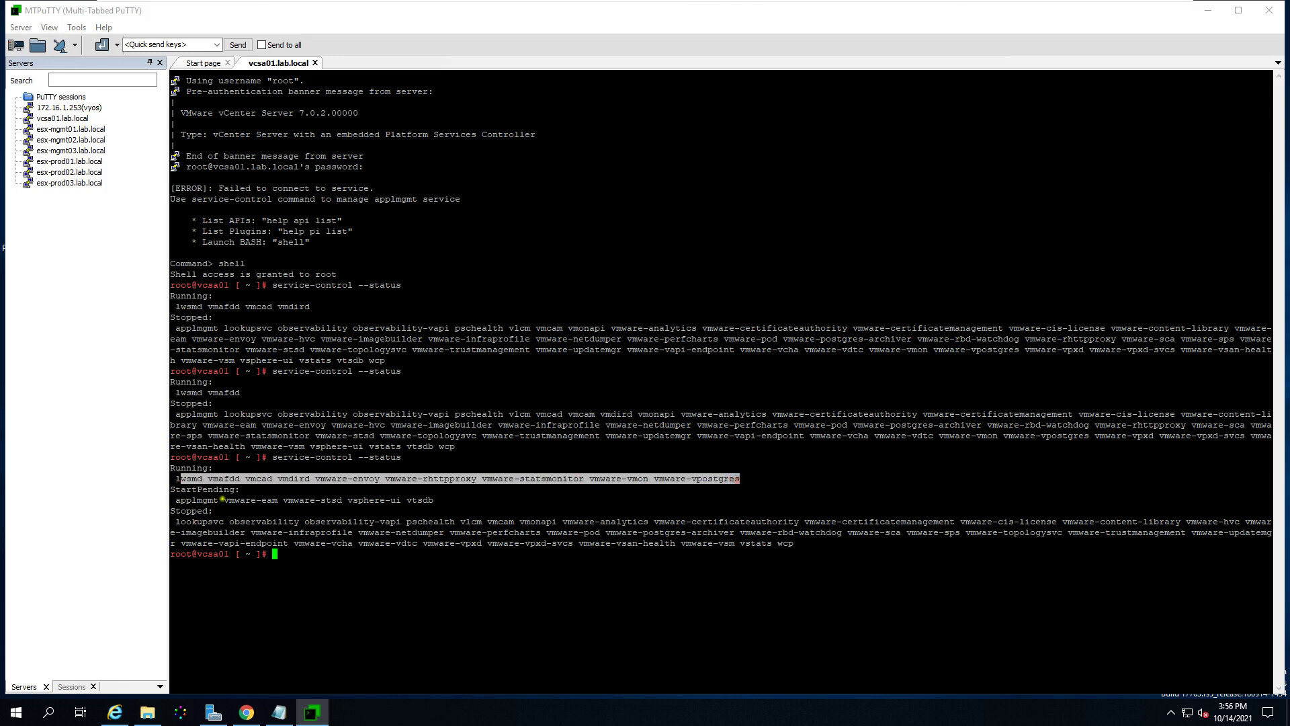
drag(179, 500, 443, 504)
click(370, 585)
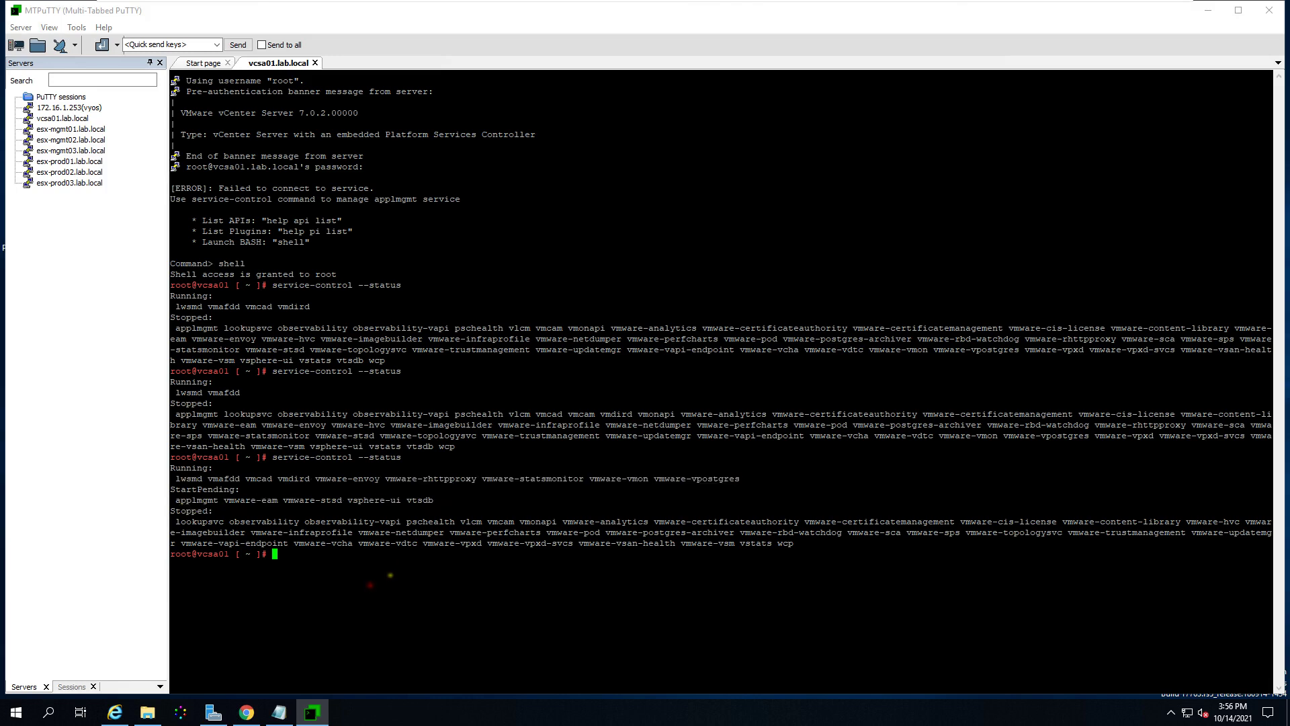
key(Up)
key(Return)
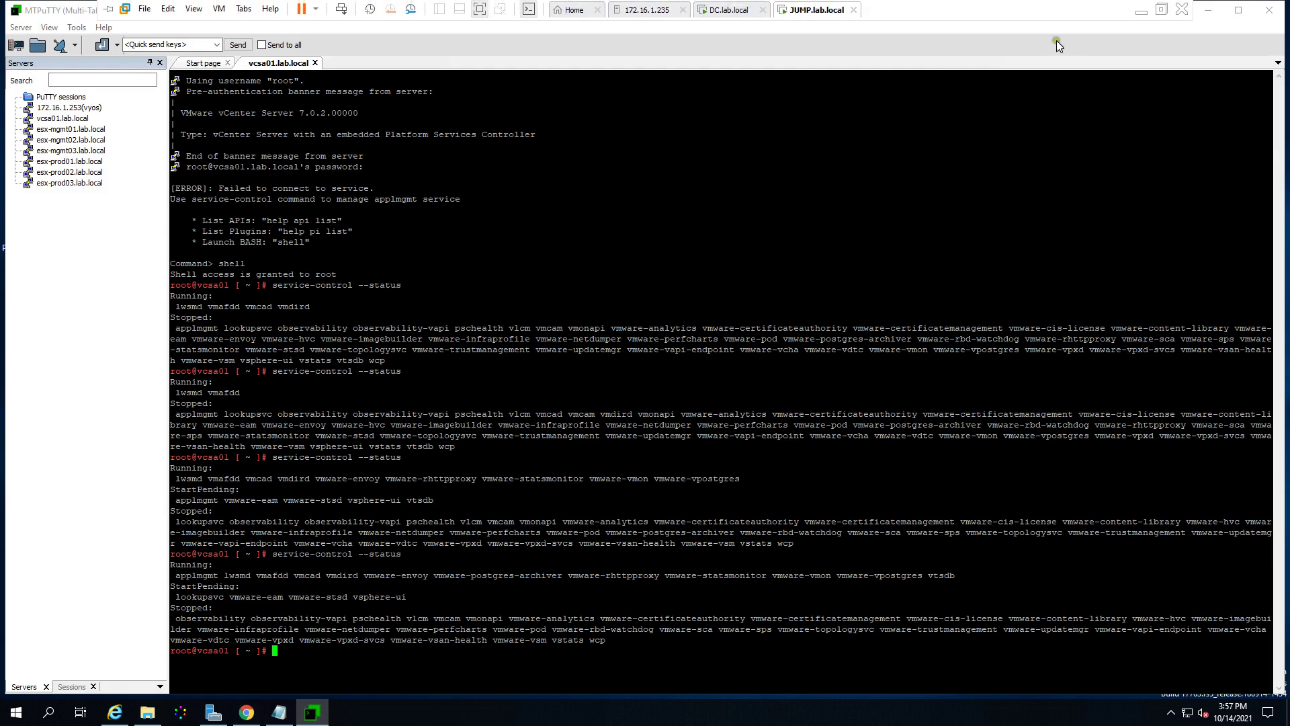
click(1141, 11)
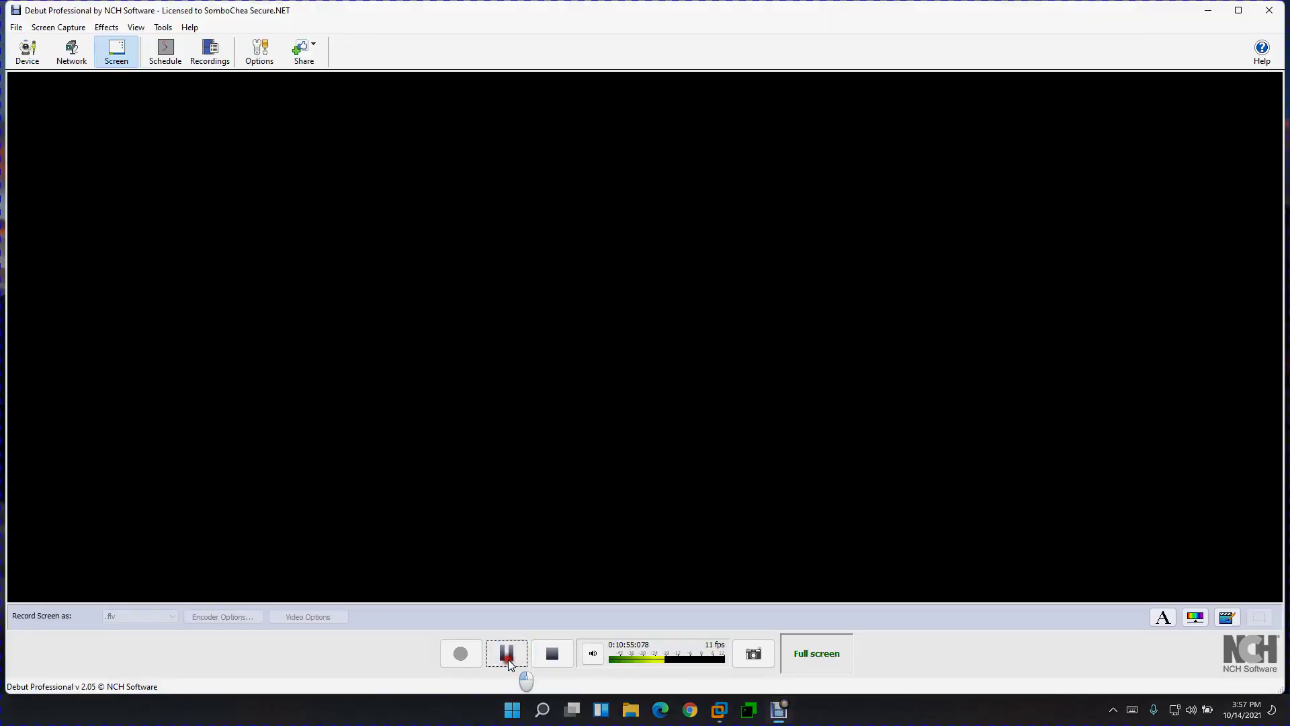
Step: Pause the Debut Professional recording and minimize the recorder window
click(508, 657)
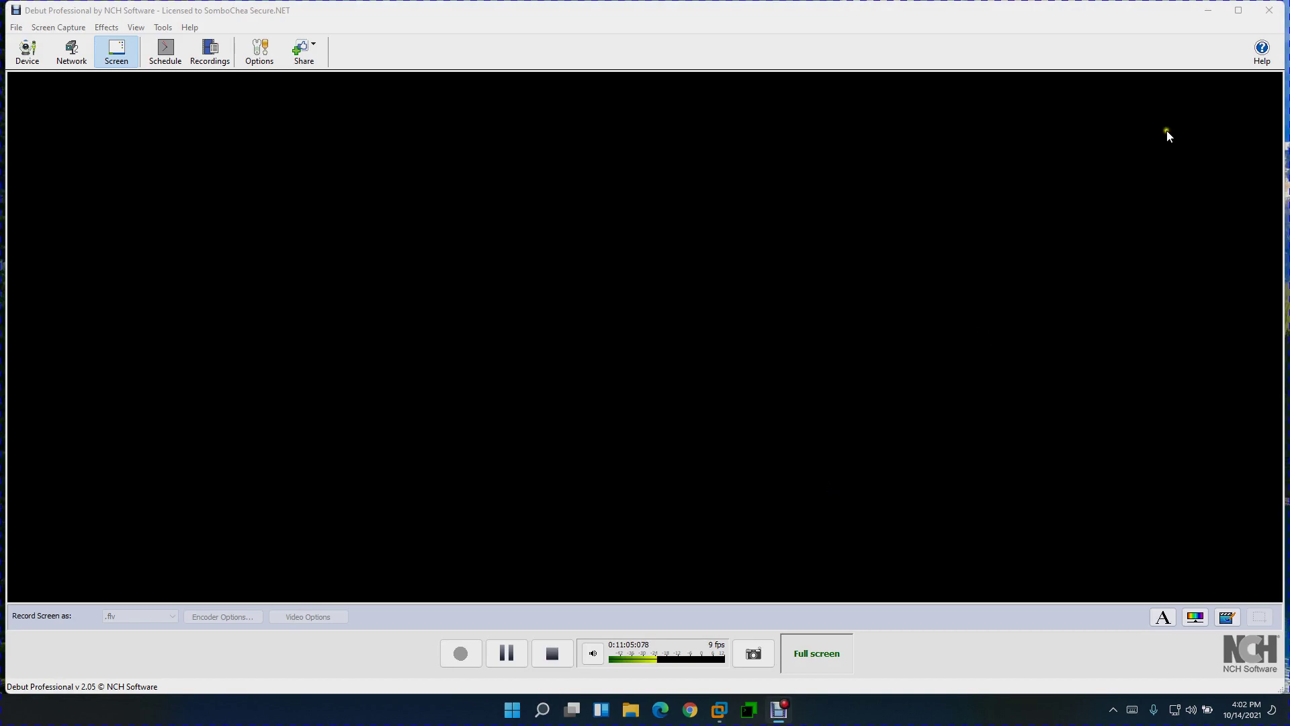
click(1214, 10)
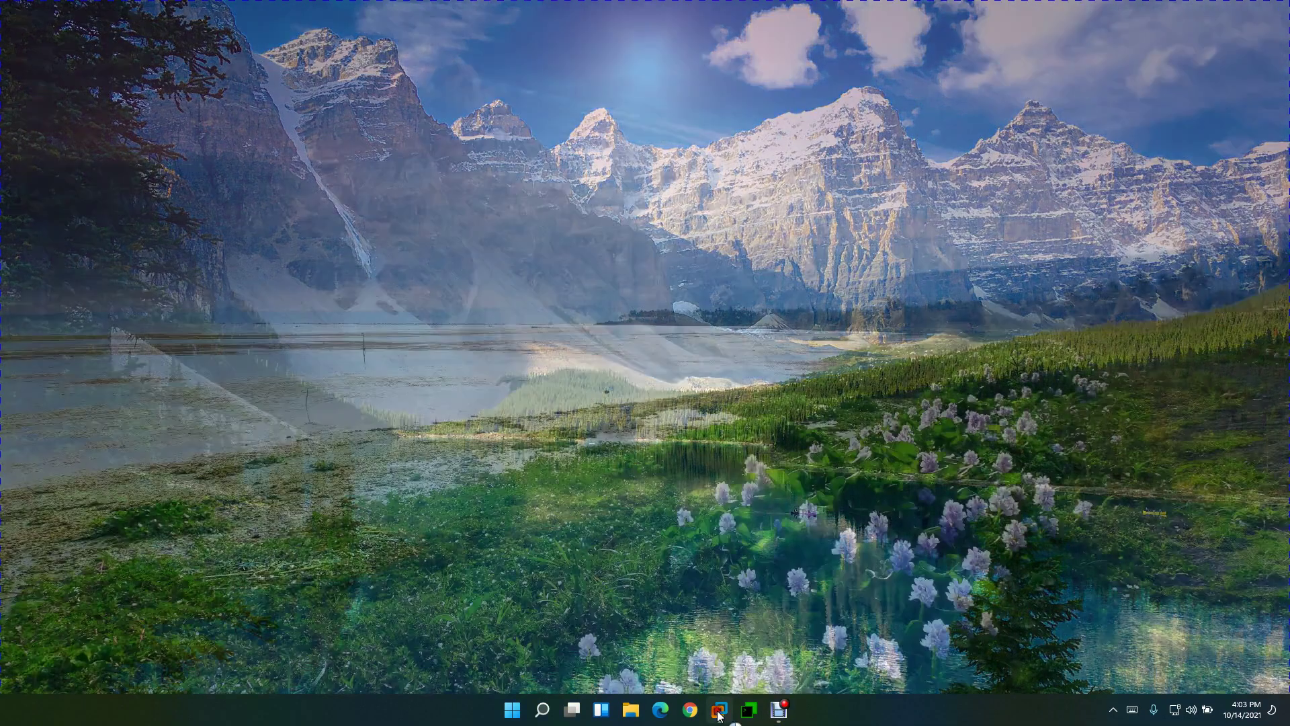
Step: In the JUMP session, rerun service-control --status on vcsa01, confirming vsphere-ui and vpxd running
mouse_move(719, 716)
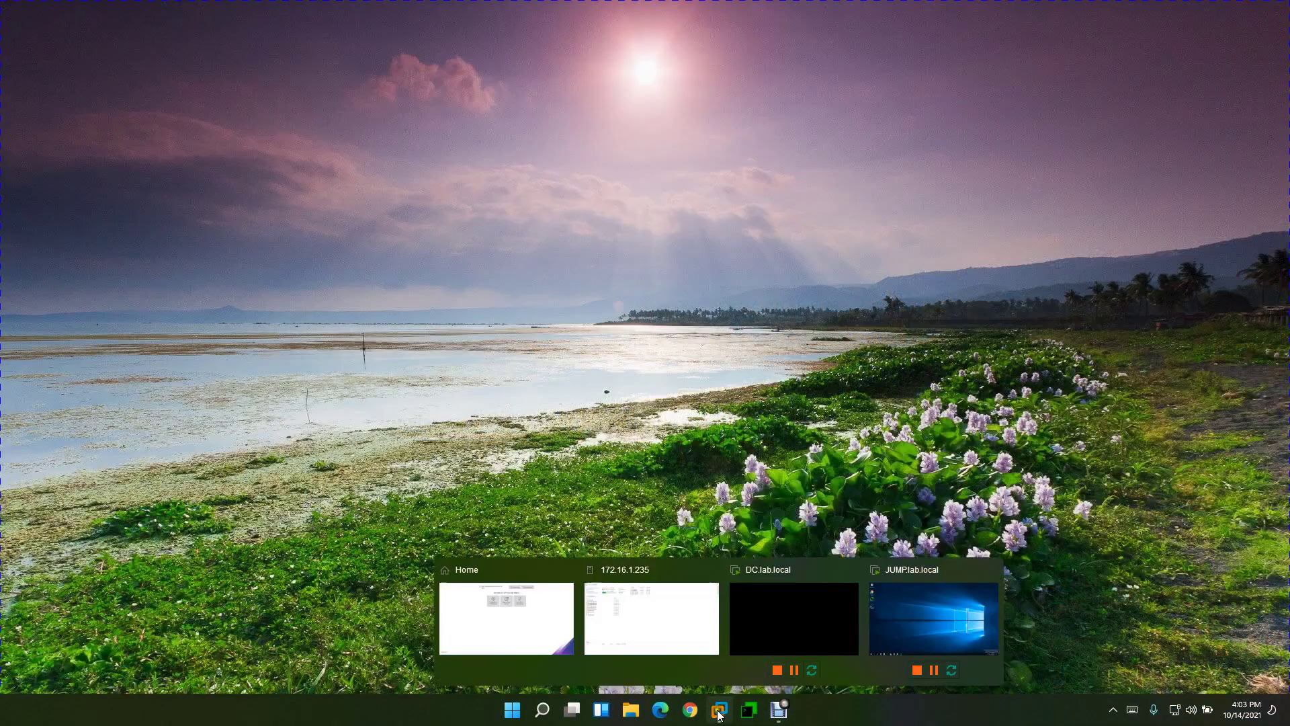
click(909, 642)
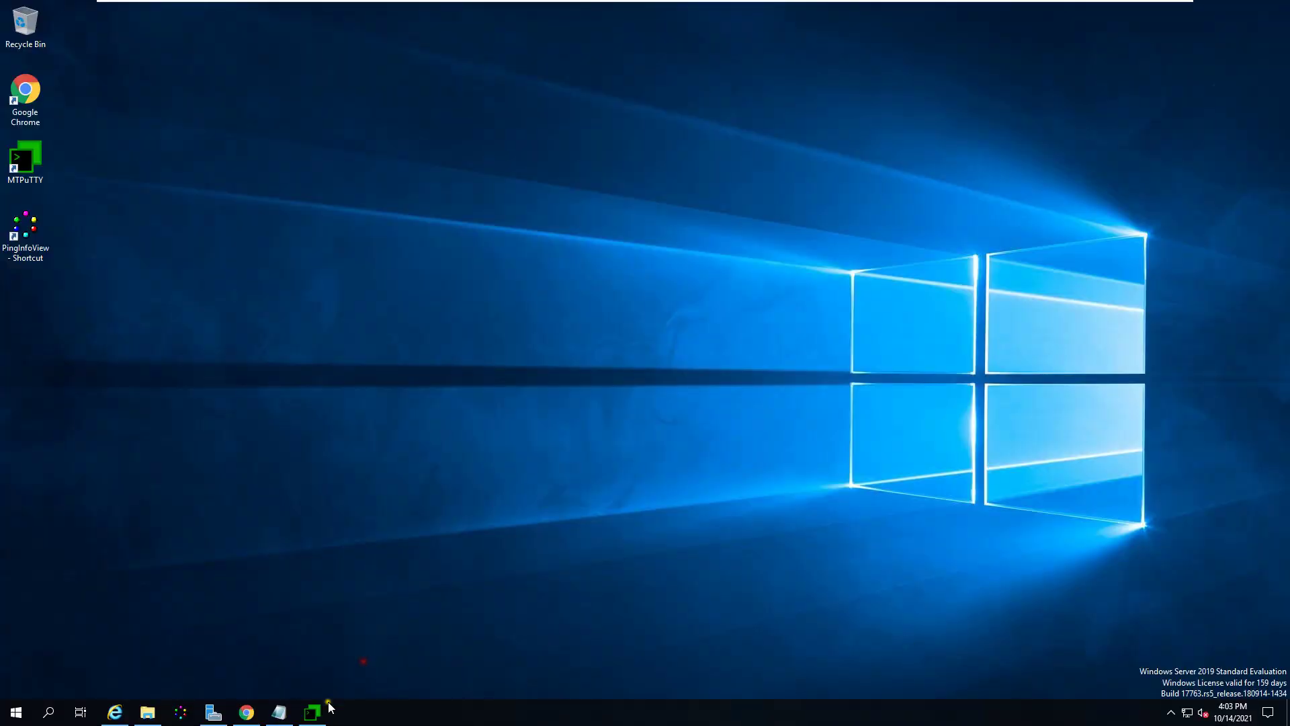
click(313, 711)
text(clear)
key(Up)
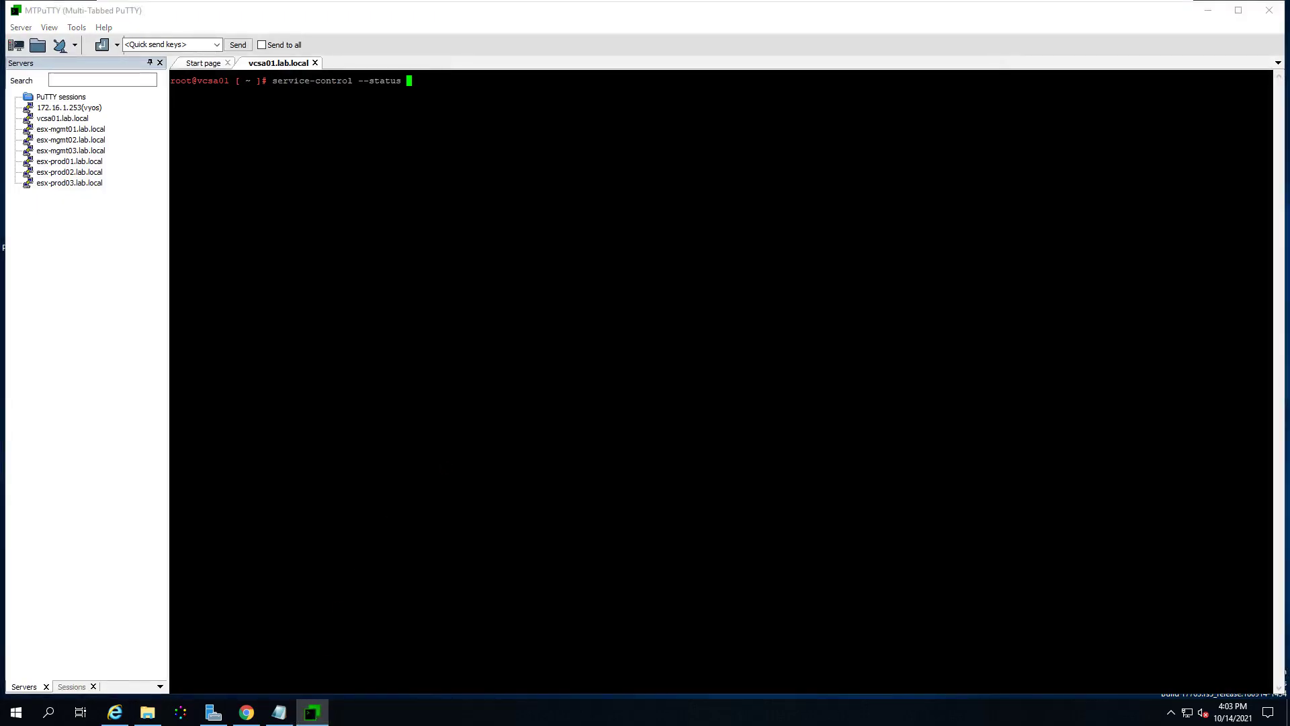
key(Return)
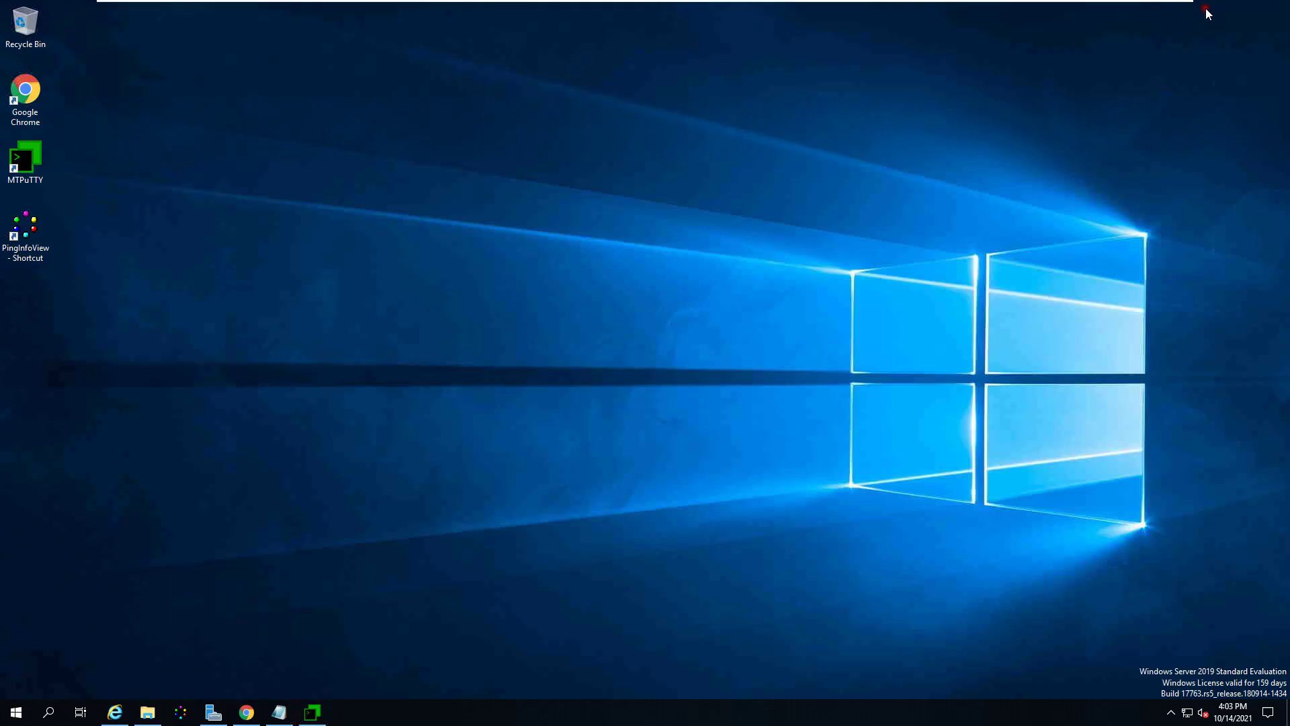
click(1207, 10)
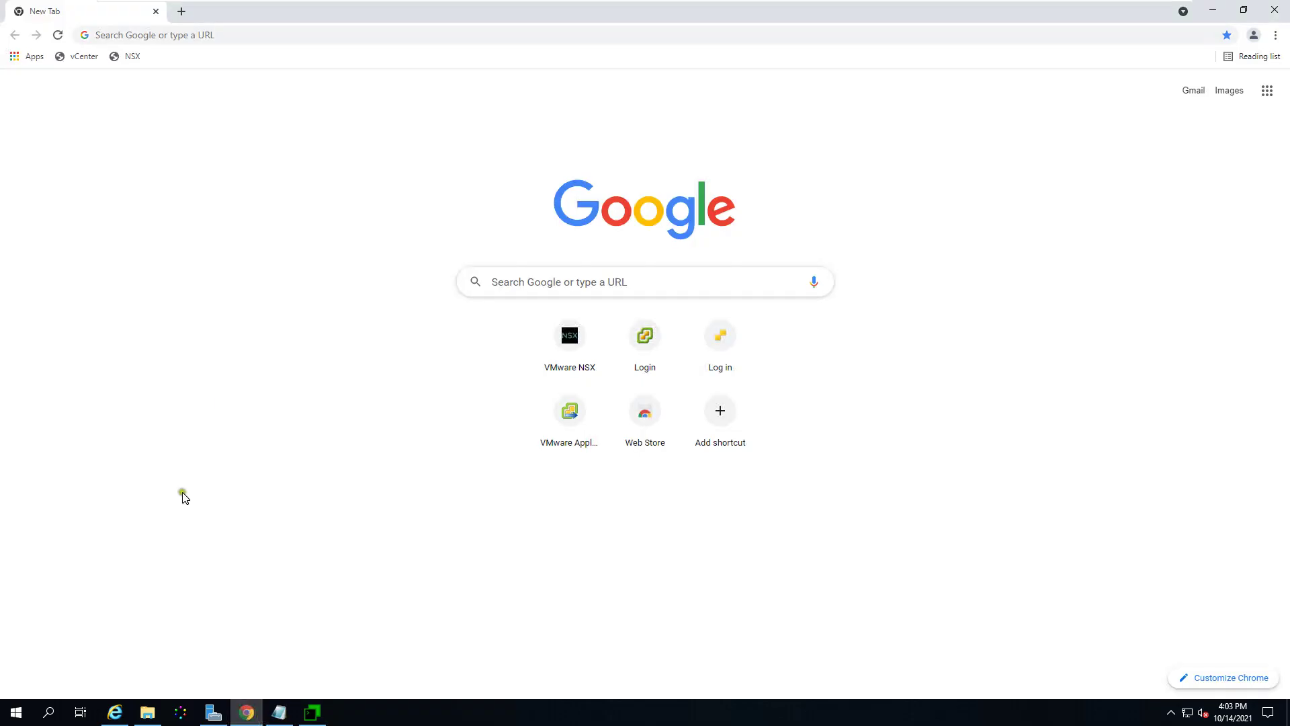
Step: Open the vCenter bookmark in Chrome and proceed past the certificate warnings for vcsa01.lab.local and 10.10.10.4
click(247, 712)
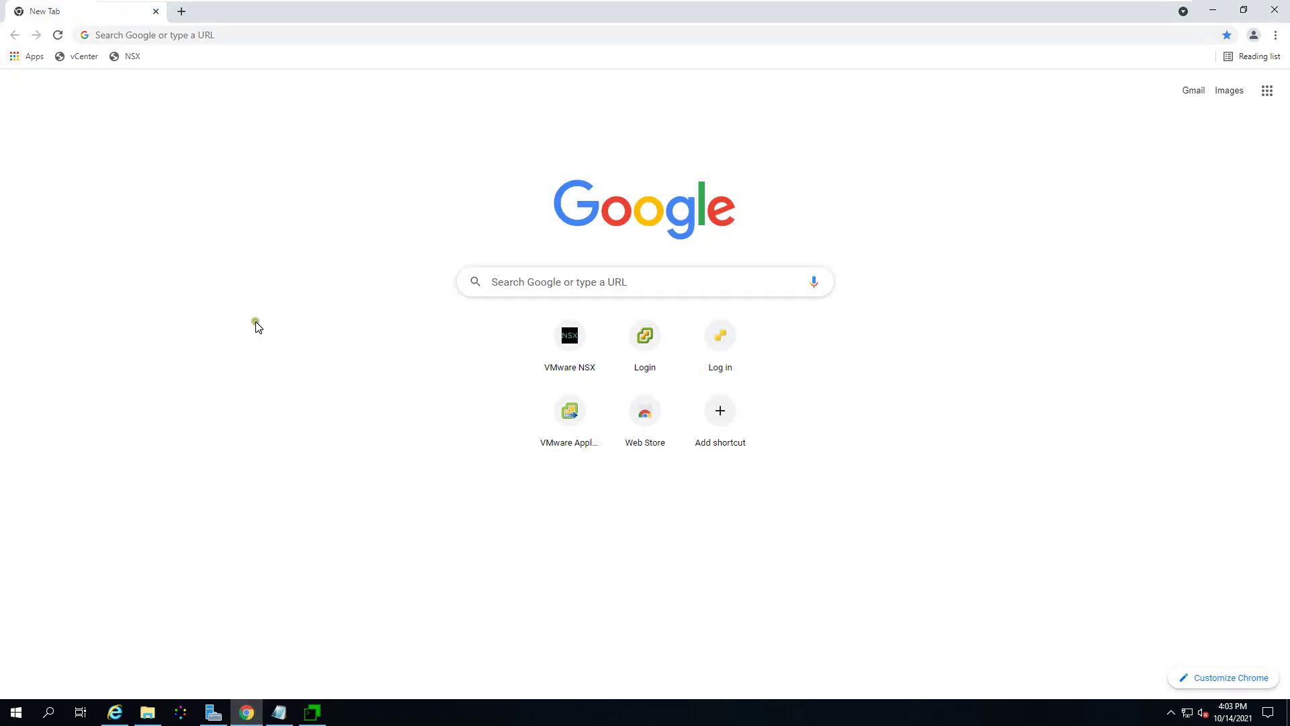
click(82, 56)
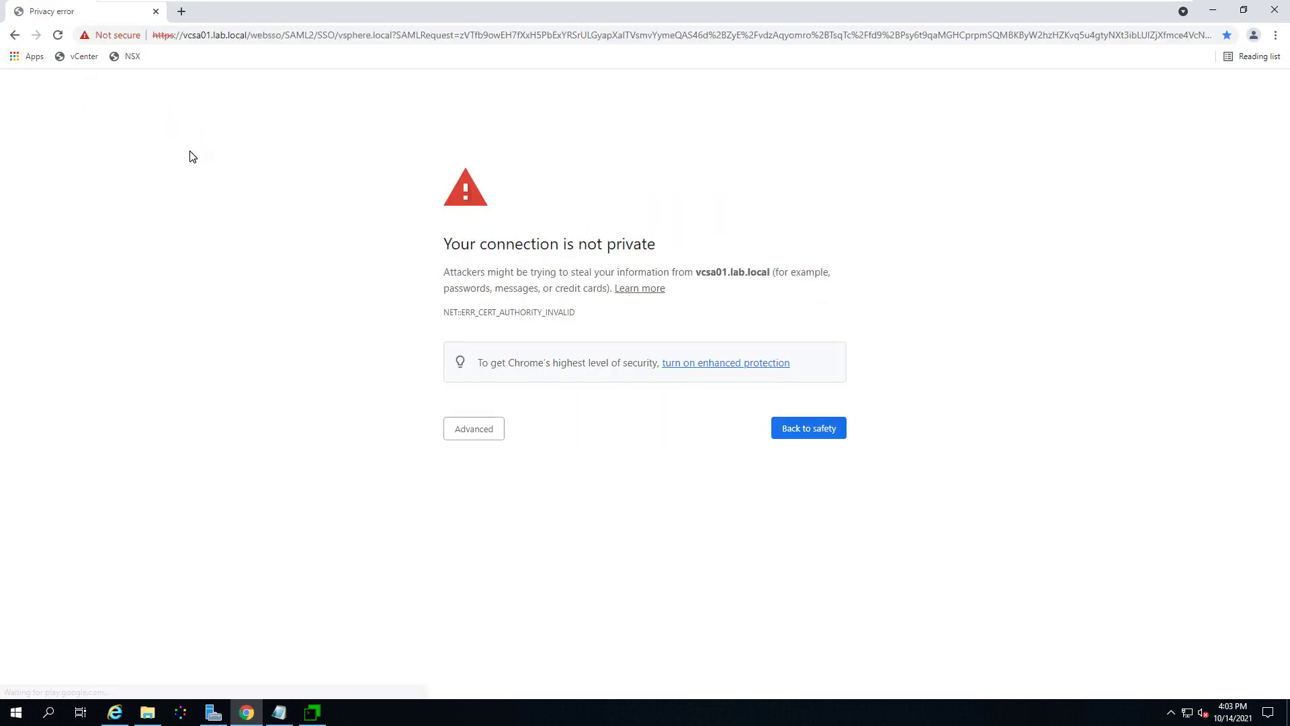
click(458, 430)
click(513, 532)
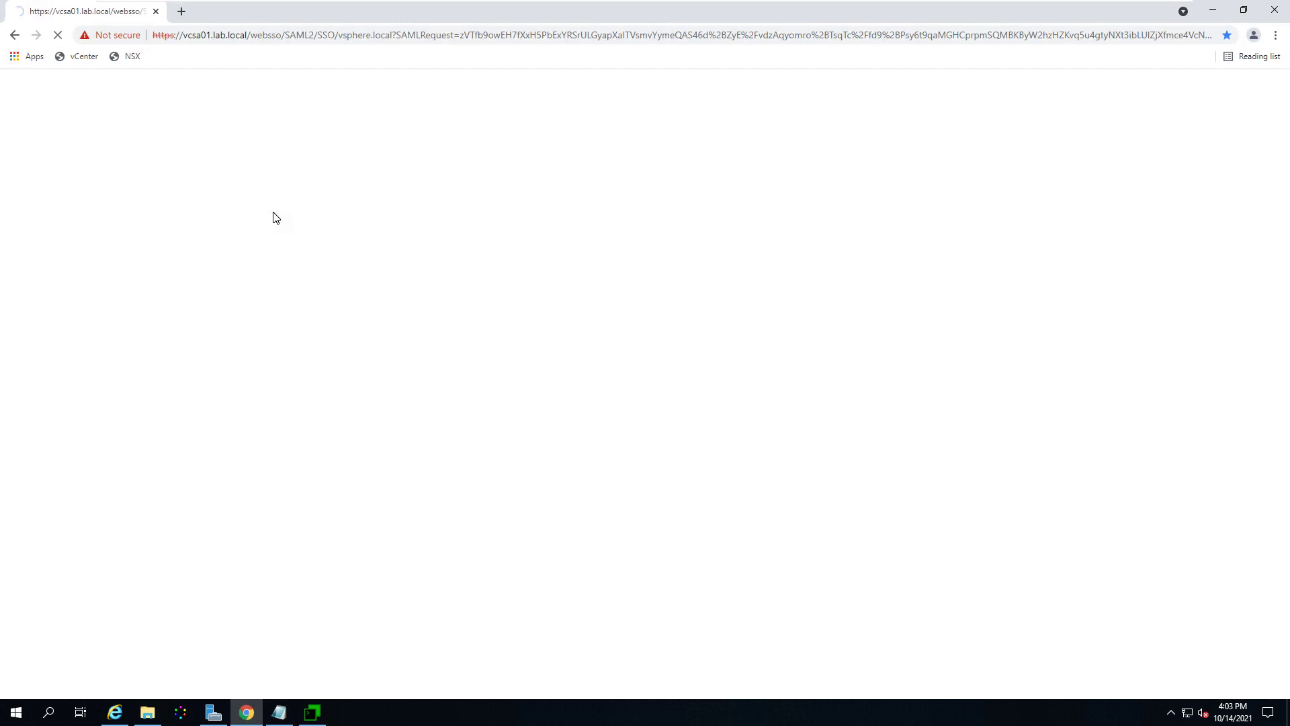
click(486, 430)
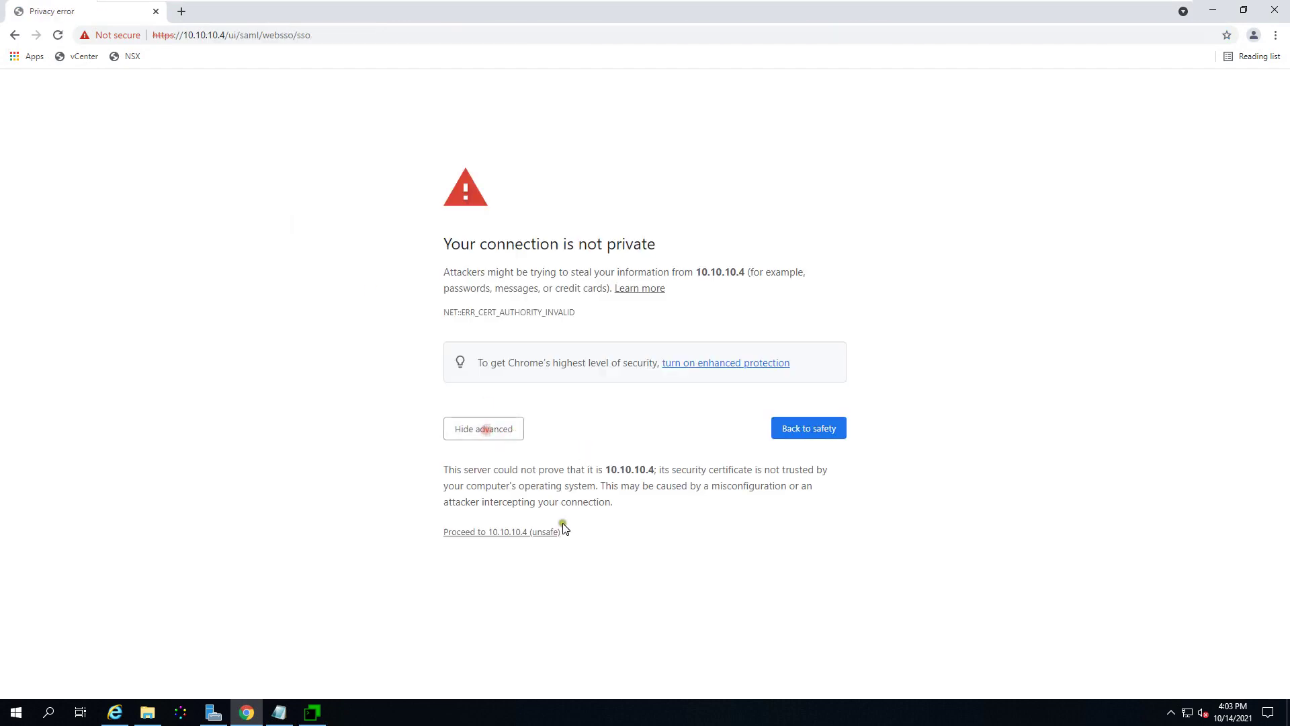
click(499, 532)
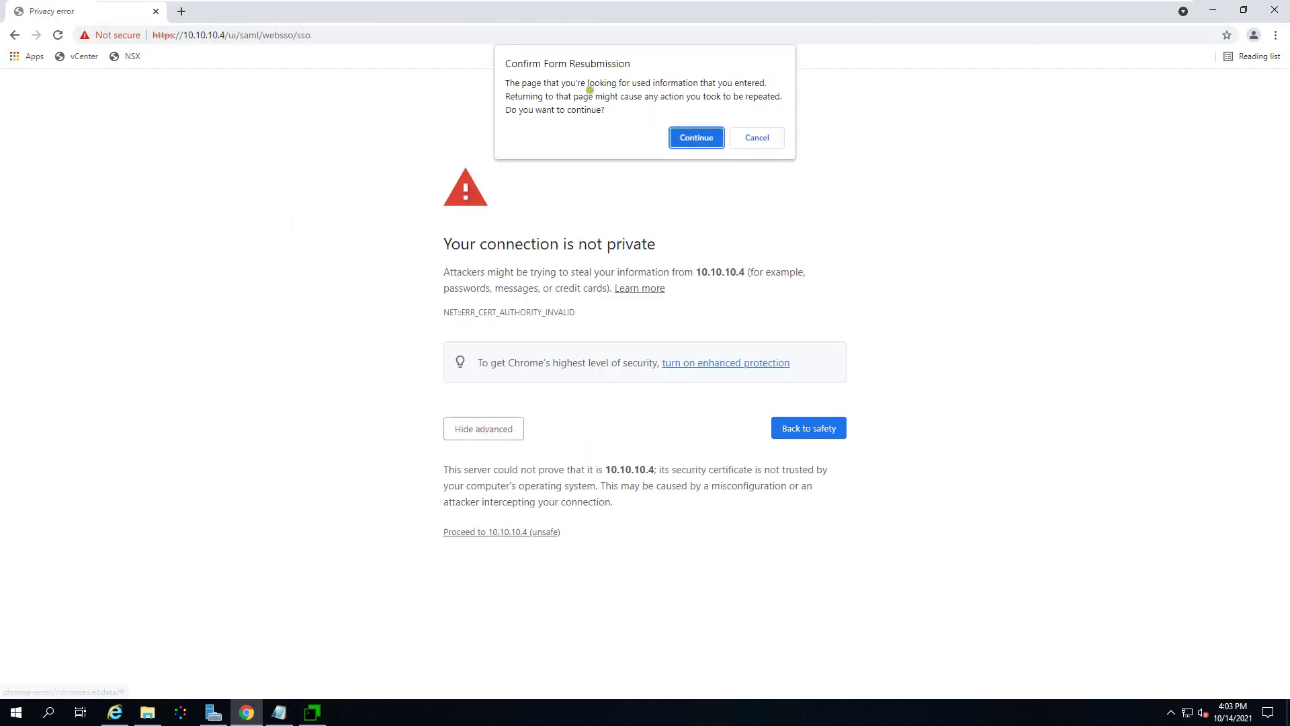
click(691, 138)
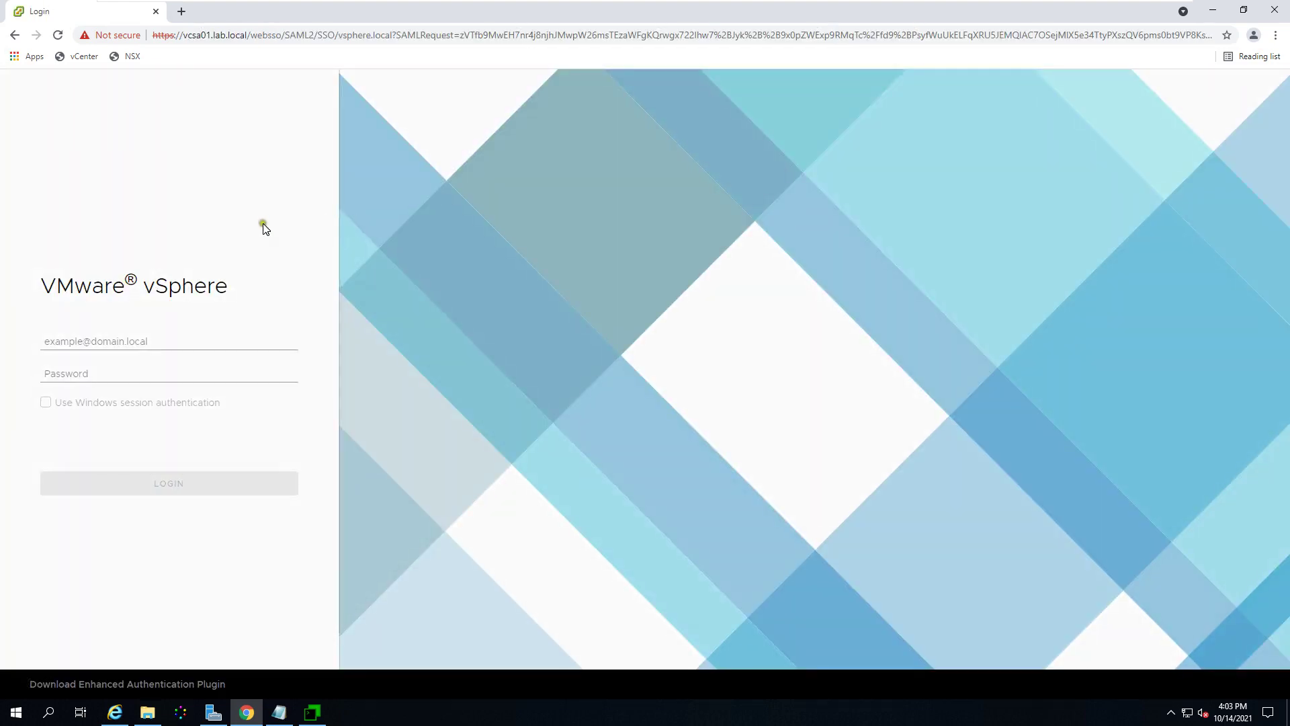
Step: Log in with the saved SSO administrator username and its password
click(148, 340)
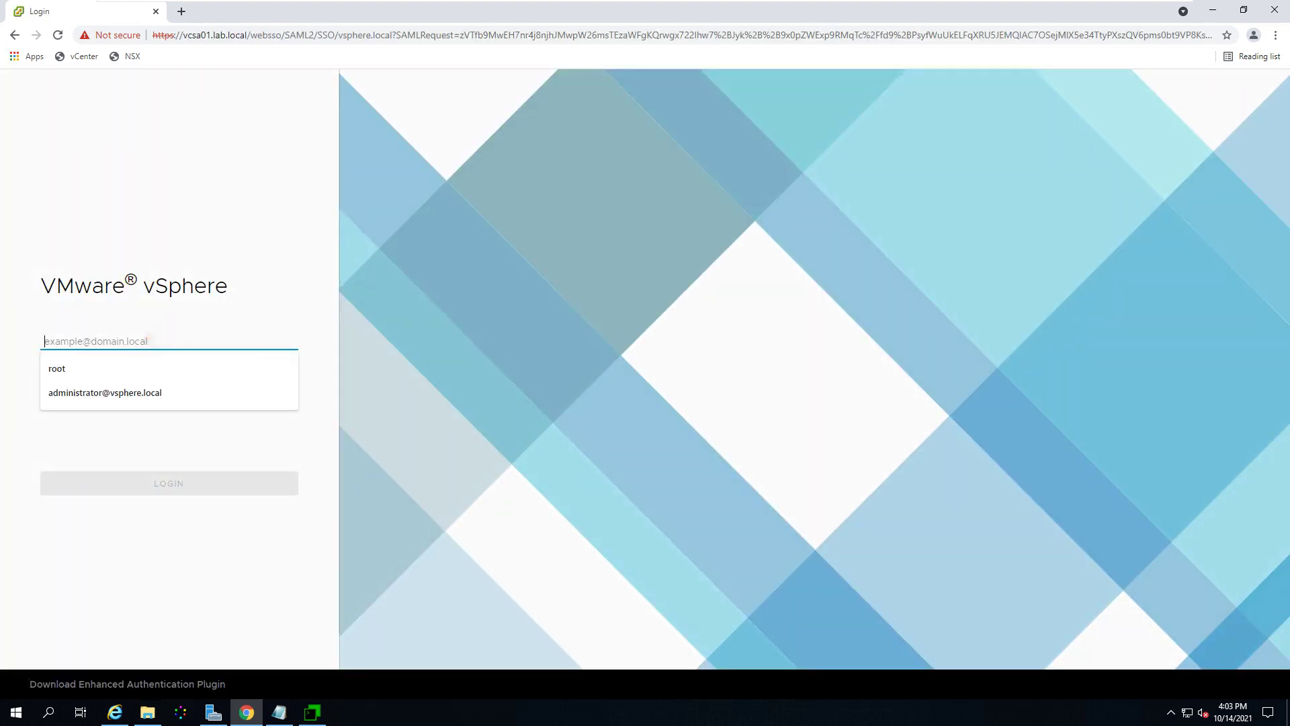
click(134, 392)
click(154, 376)
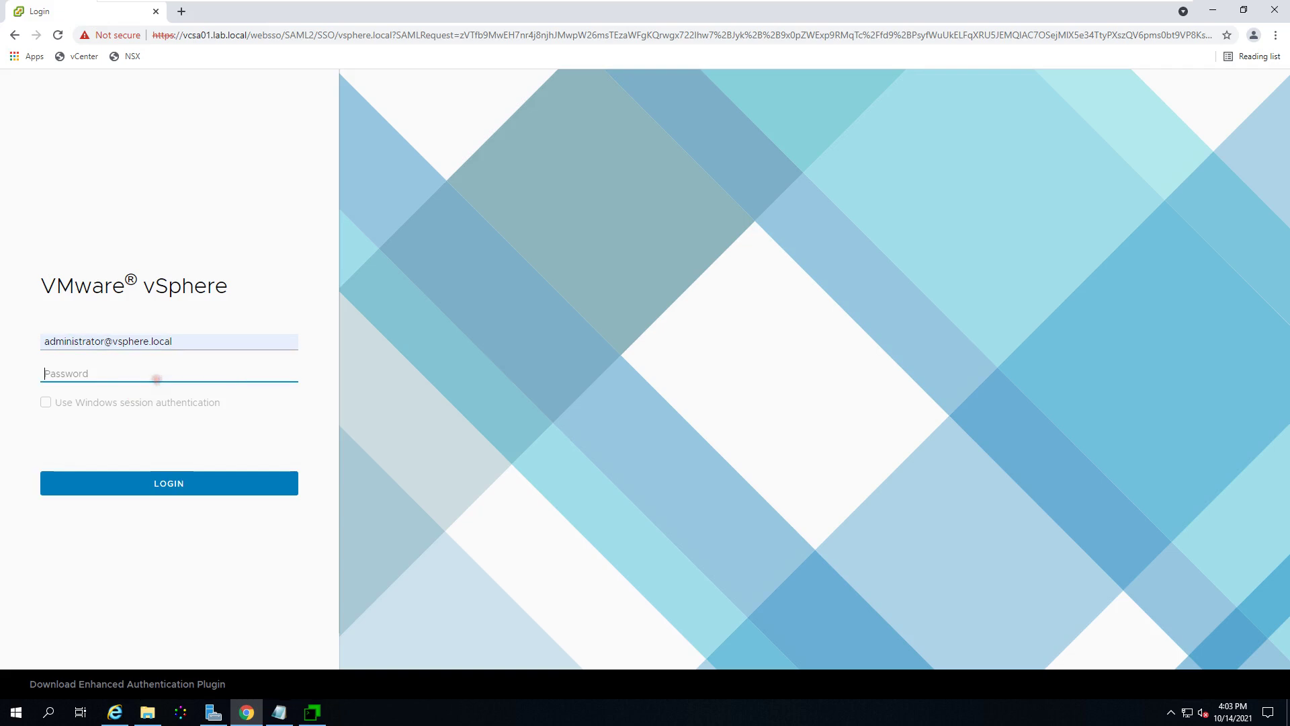
text(••)
key(Return)
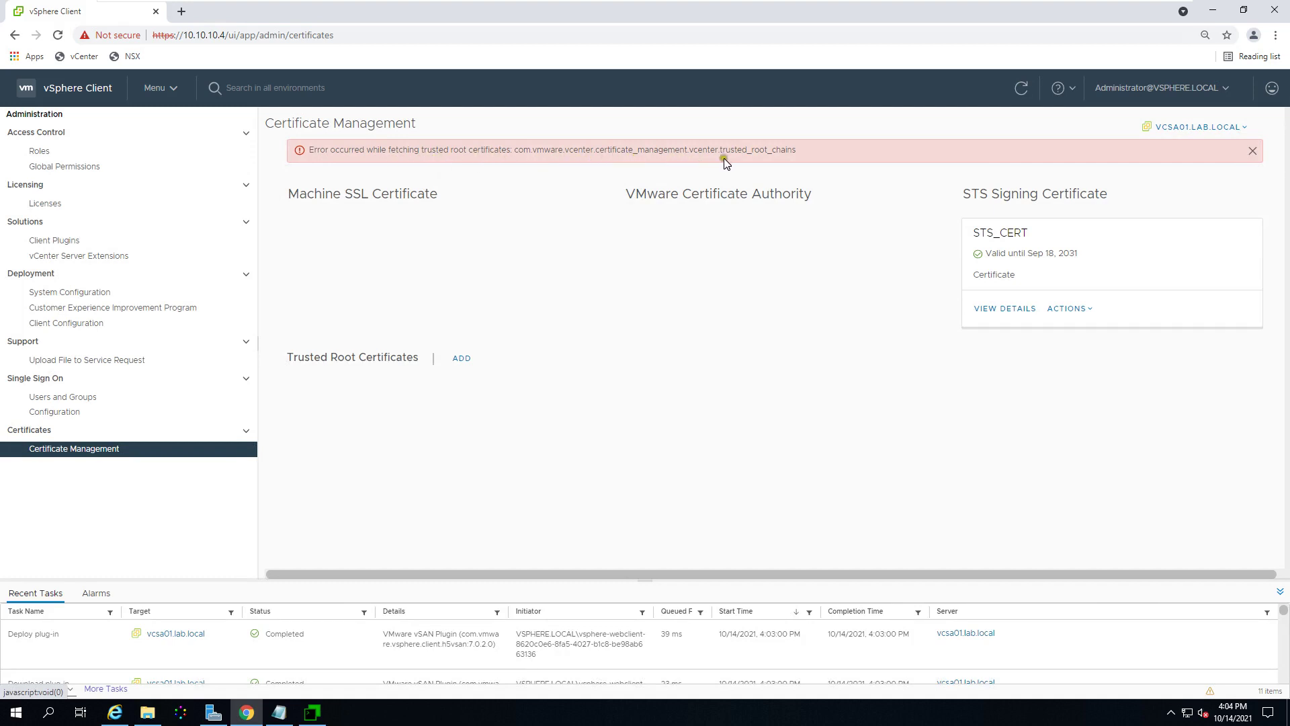
Step: Paste the certificate error message into the Notepad notes, then reload Certificate Management
drag(817, 155, 305, 156)
right_click(325, 153)
click(349, 164)
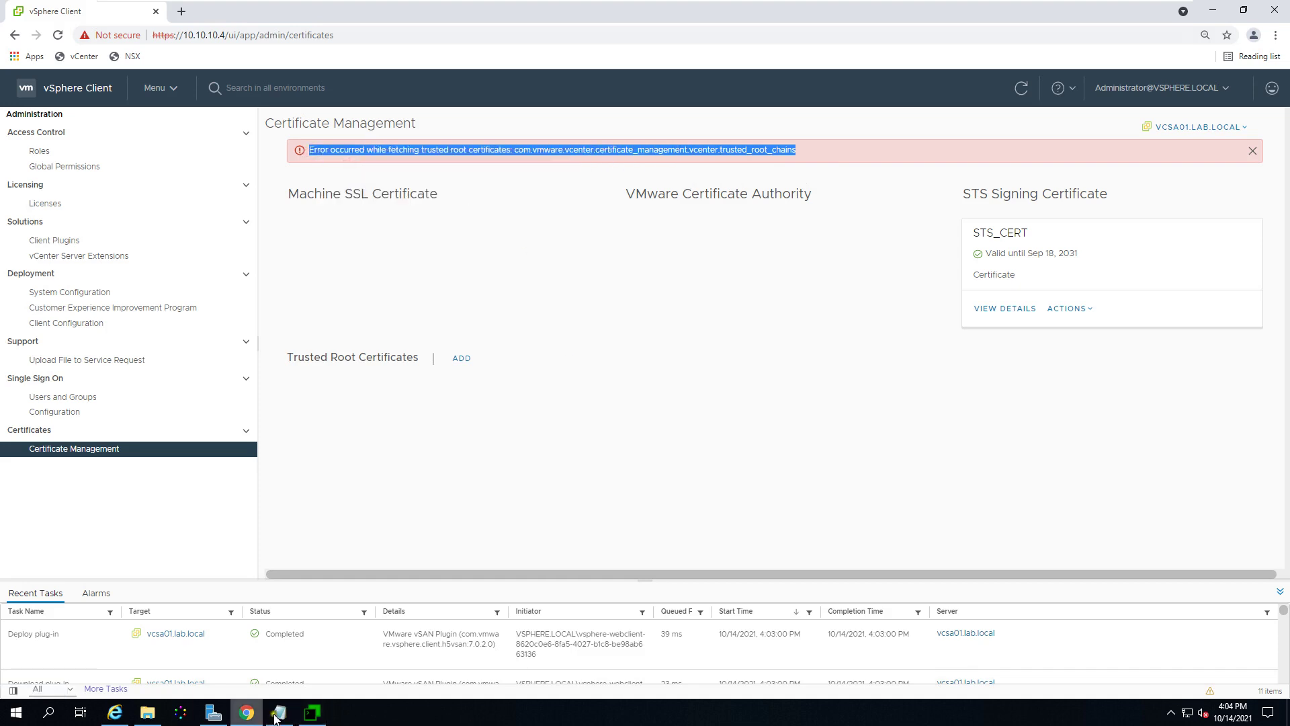
click(279, 713)
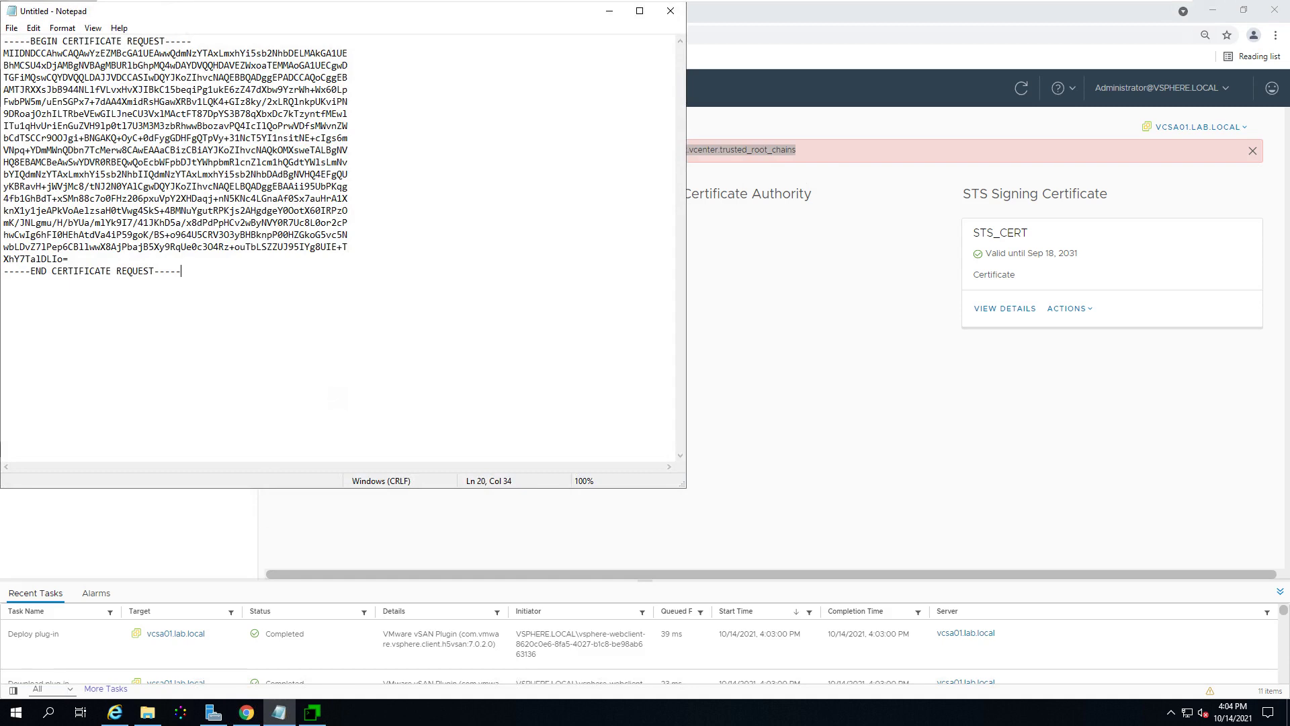
key(ctrl+v)
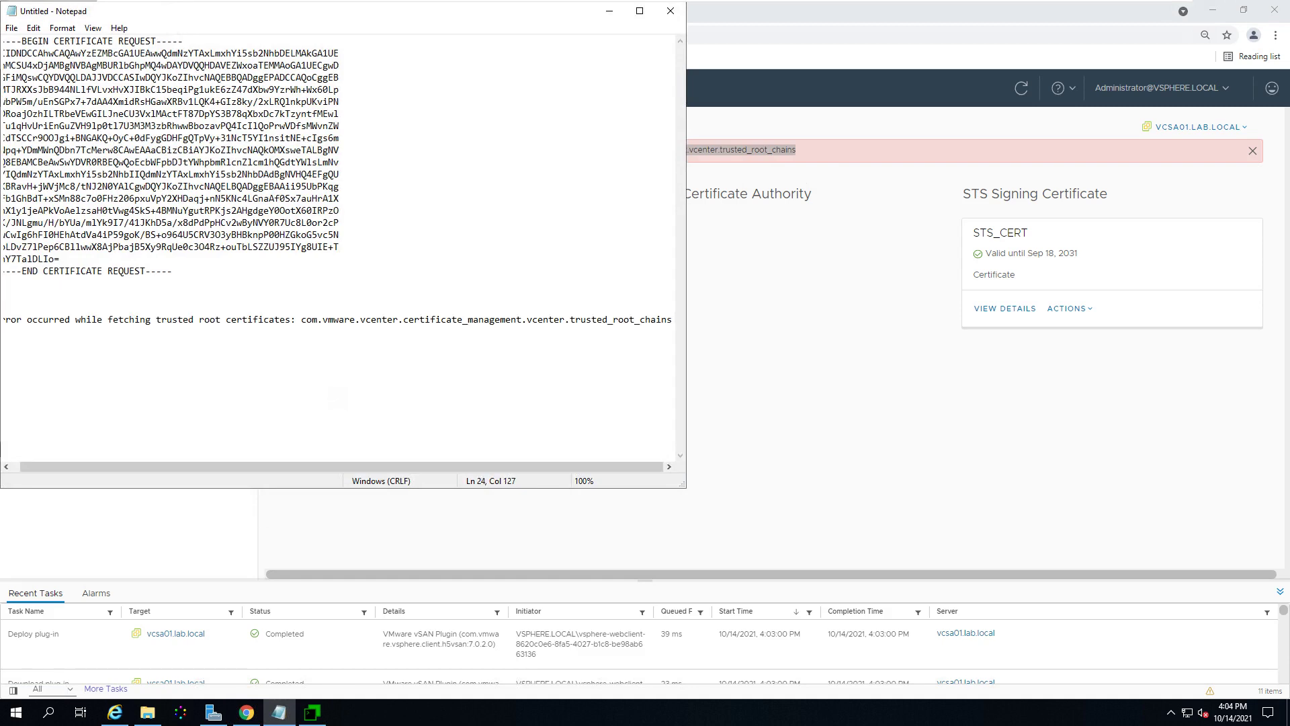
click(610, 10)
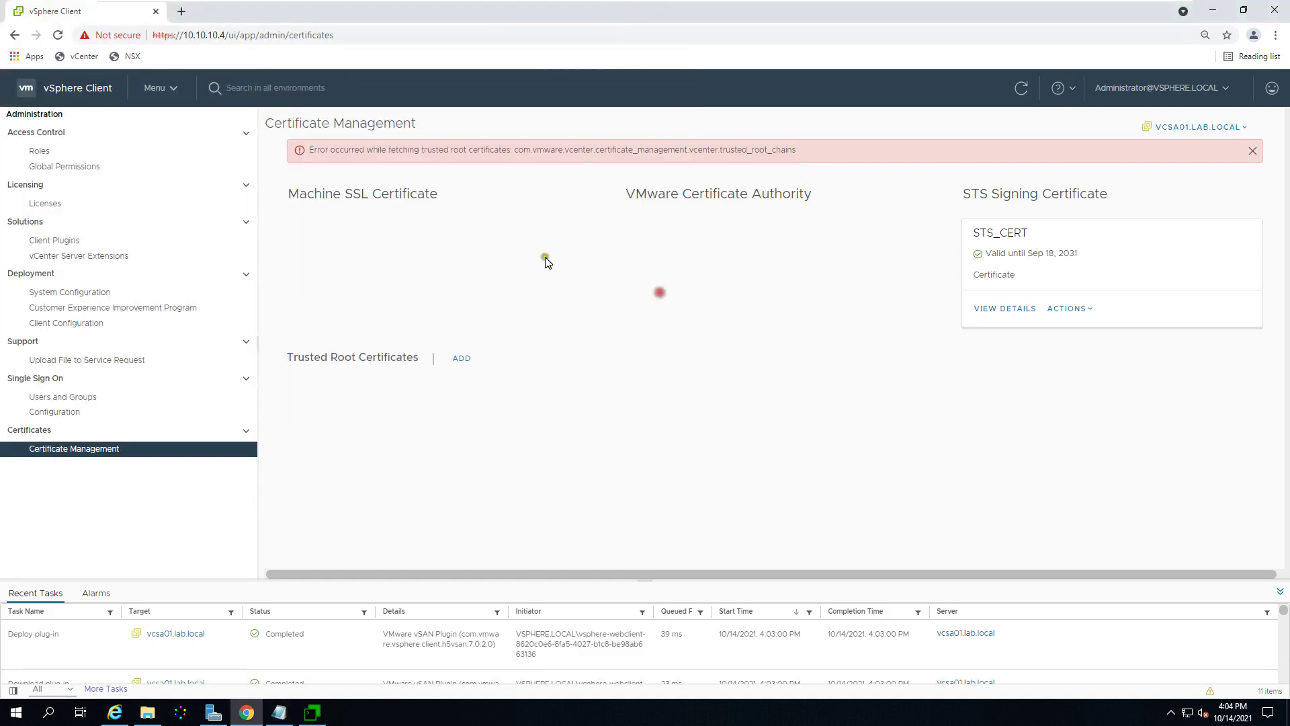
click(58, 35)
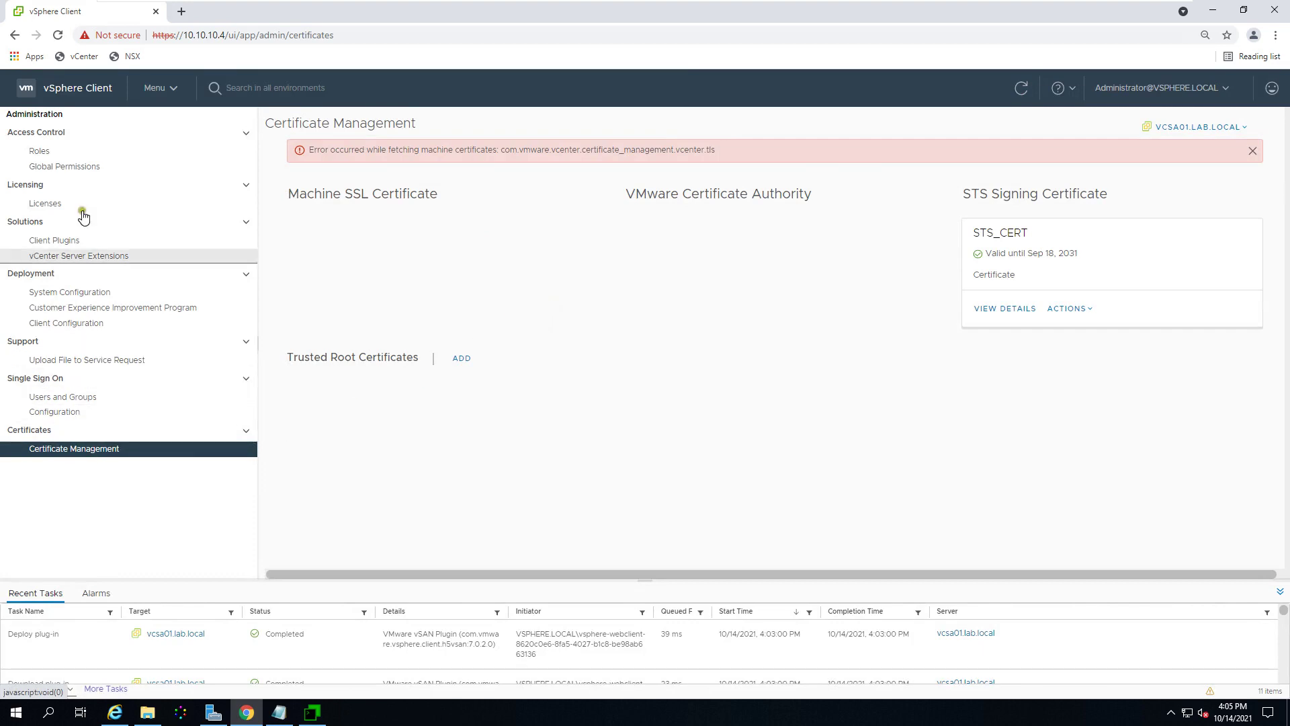
Step: Reset the esx-prod03 host alarm to green in the Hosts and Clusters inventory
click(157, 88)
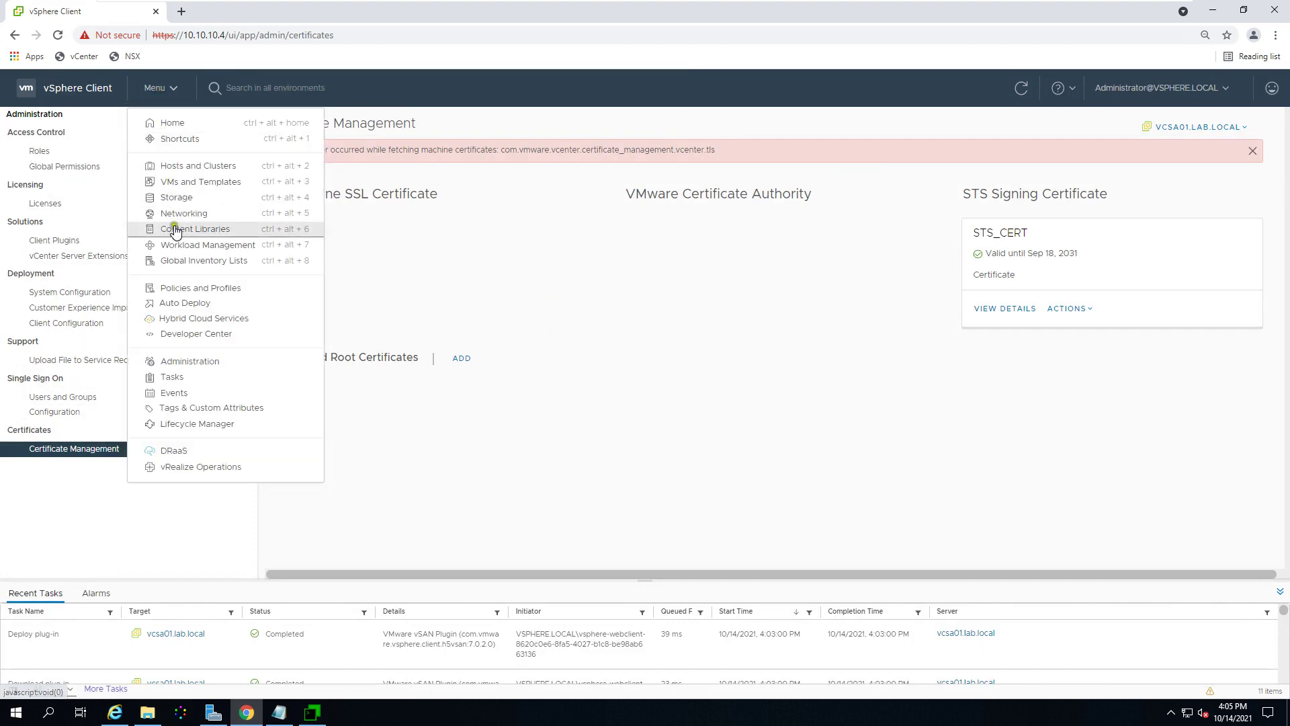
click(200, 166)
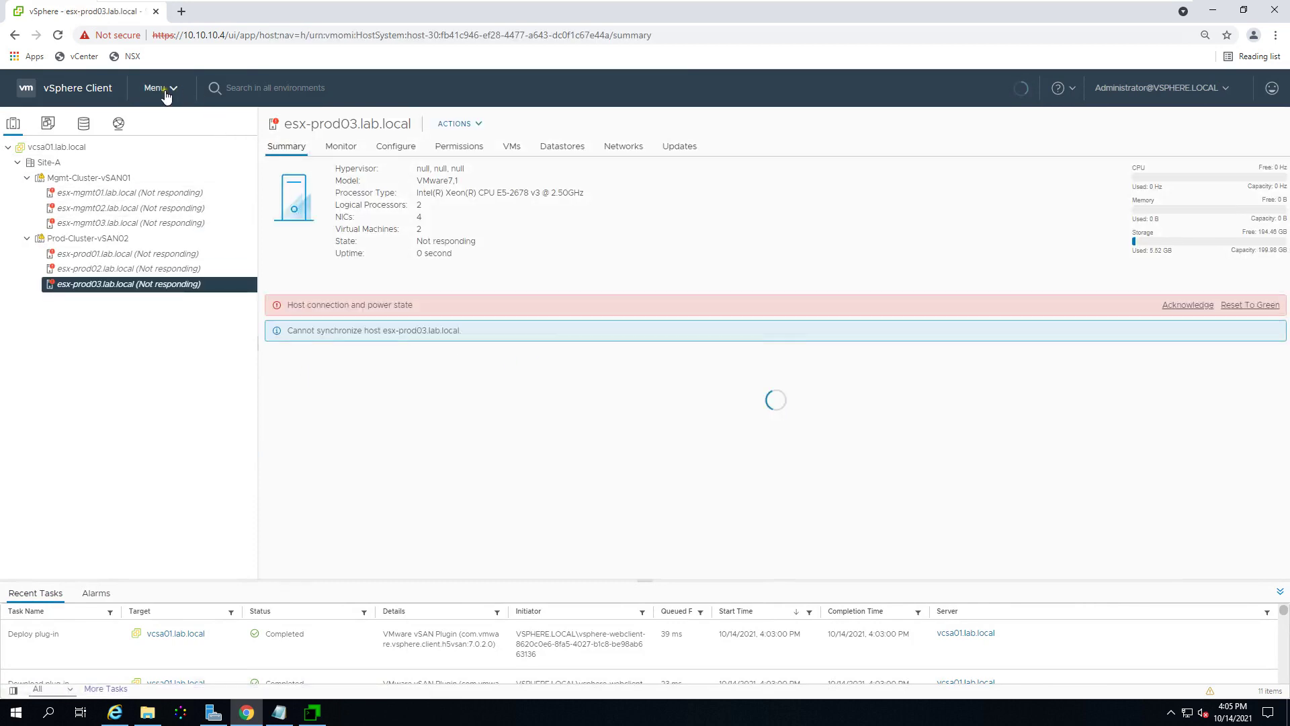
click(1239, 305)
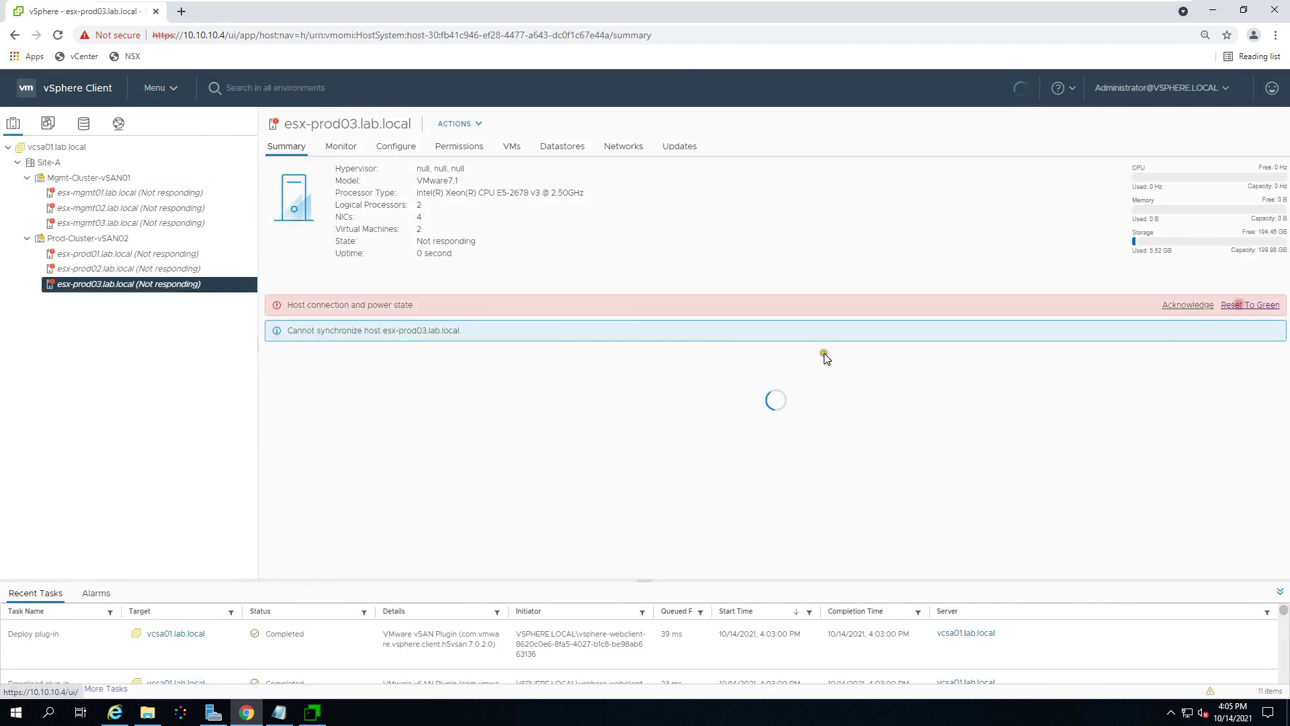
click(165, 268)
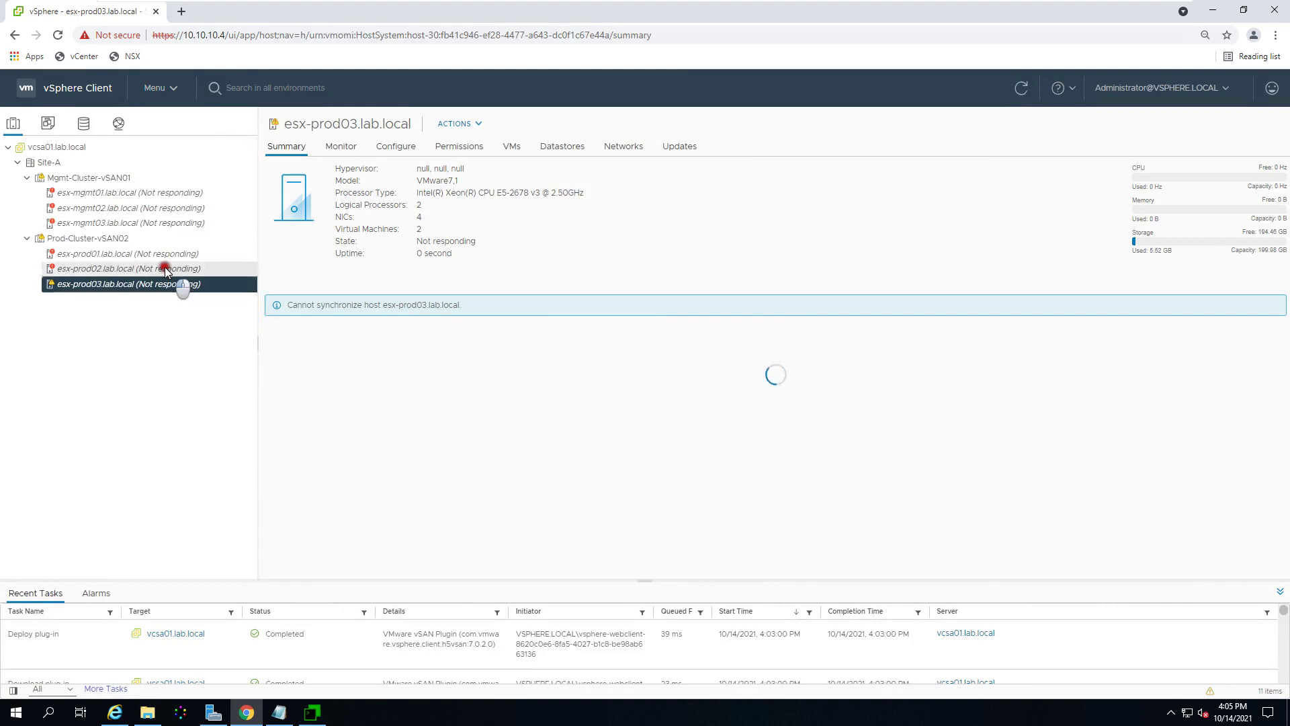
click(177, 88)
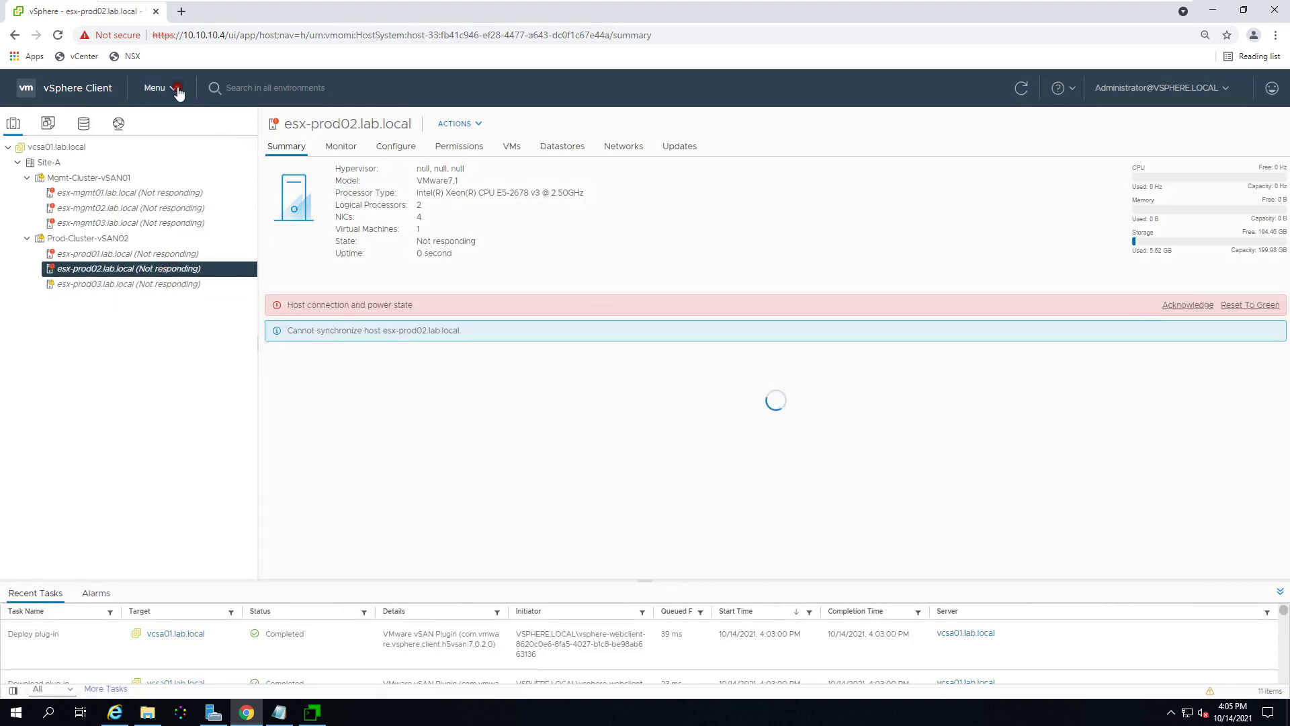
click(197, 160)
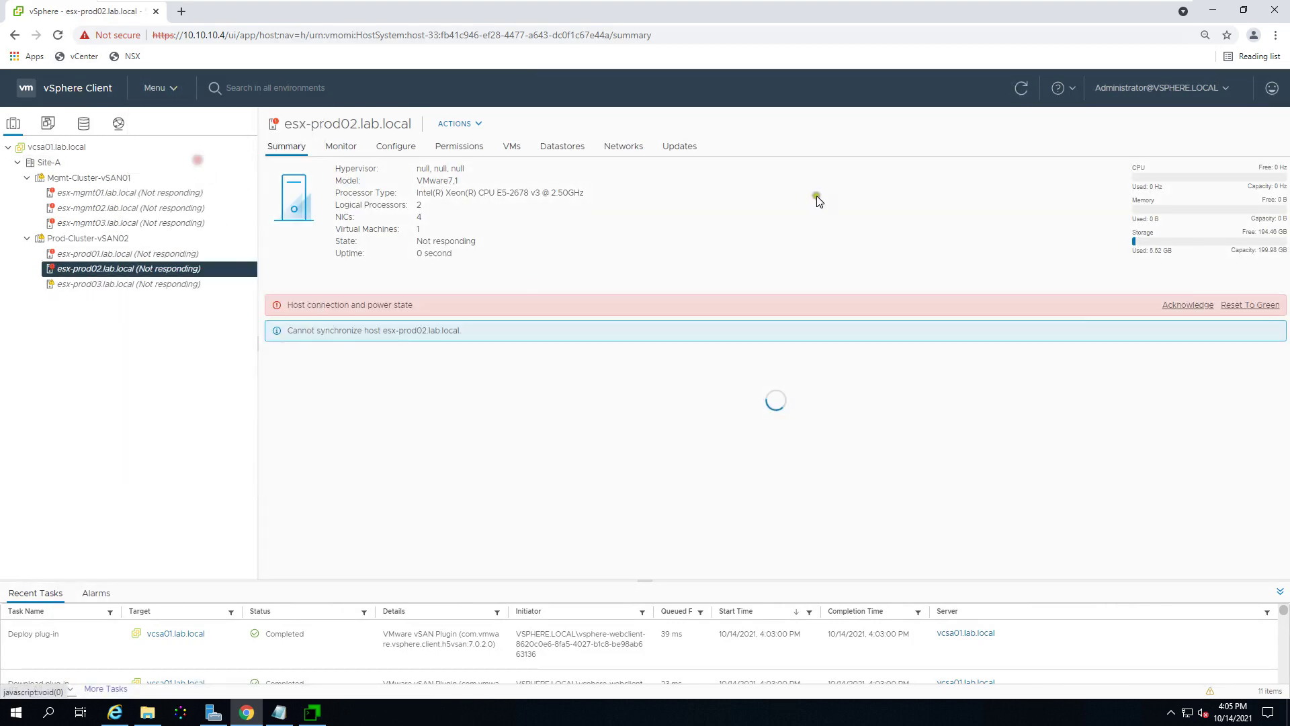
Step: Return to Certificate Management, dismiss the error banner, reload, then close Chrome
click(175, 92)
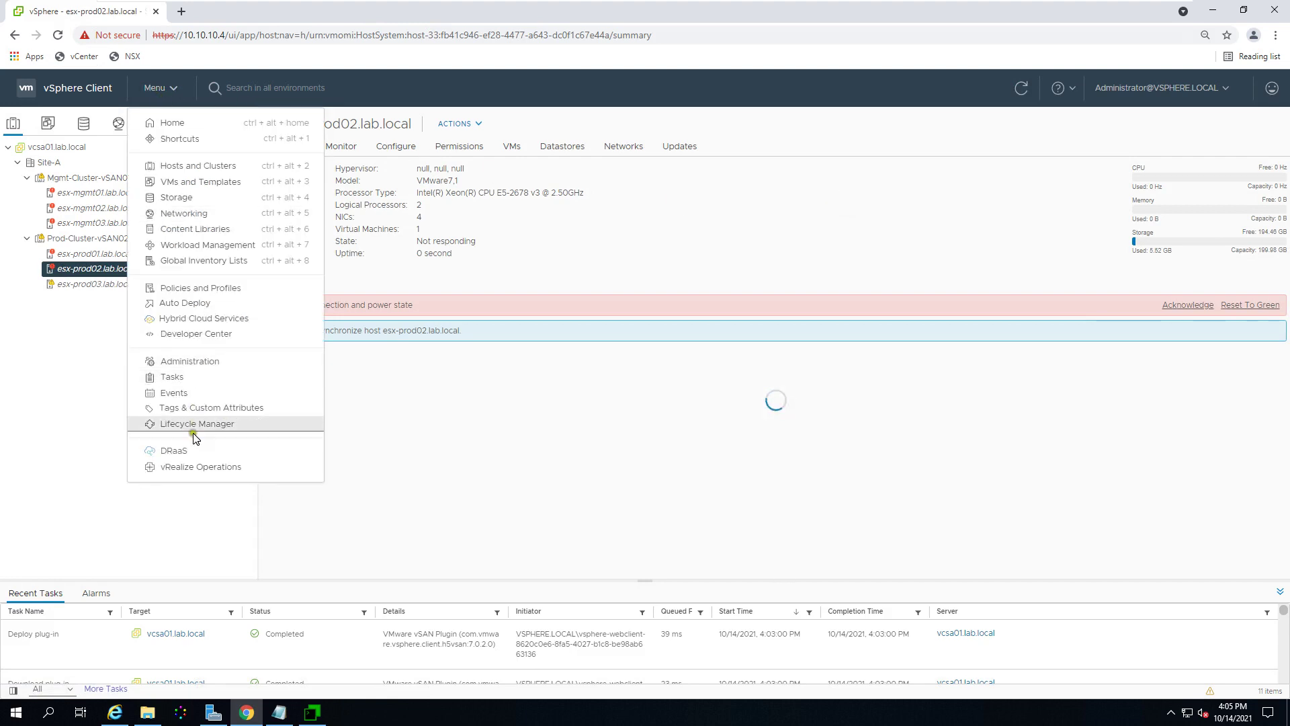
click(205, 362)
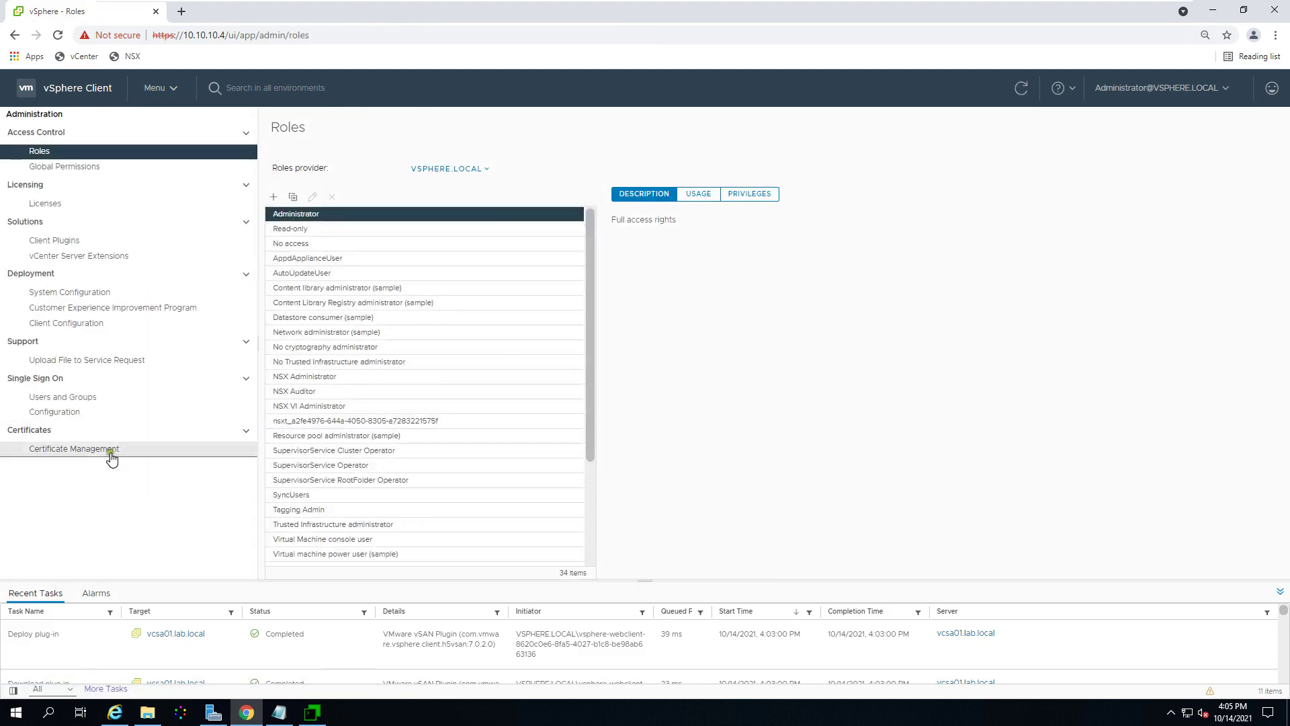
click(92, 448)
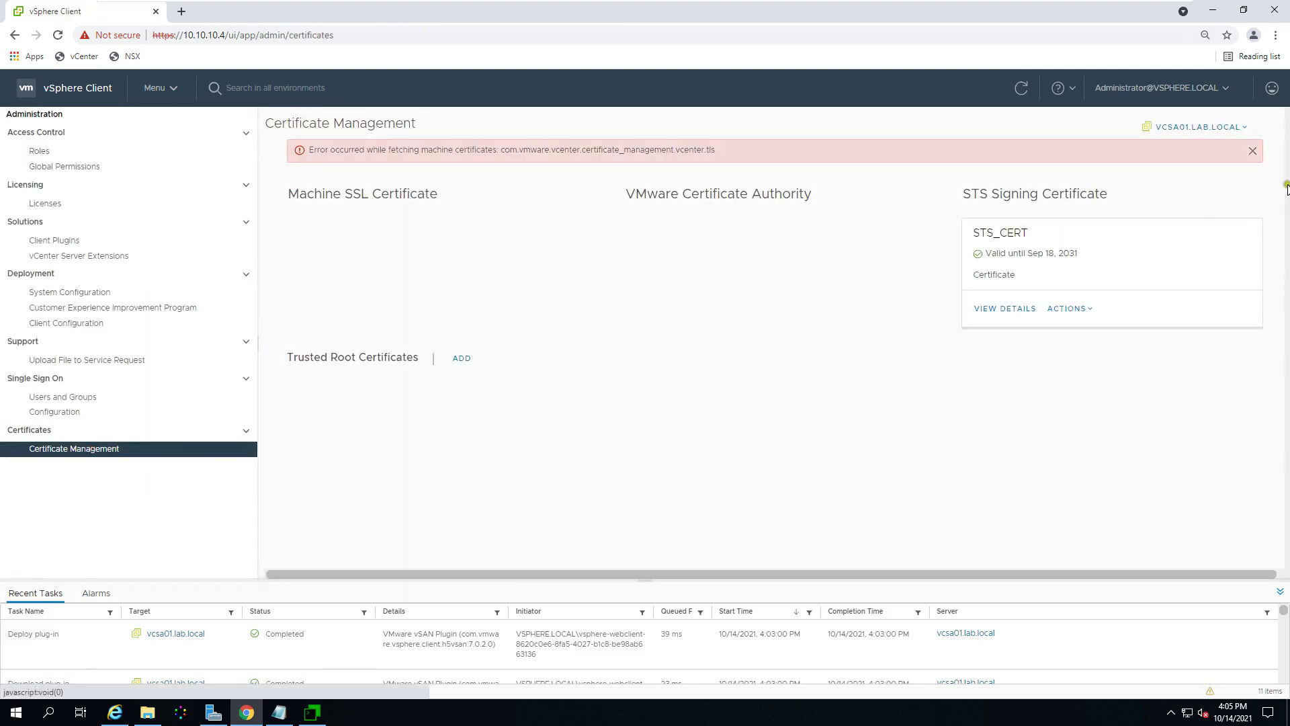
click(1253, 151)
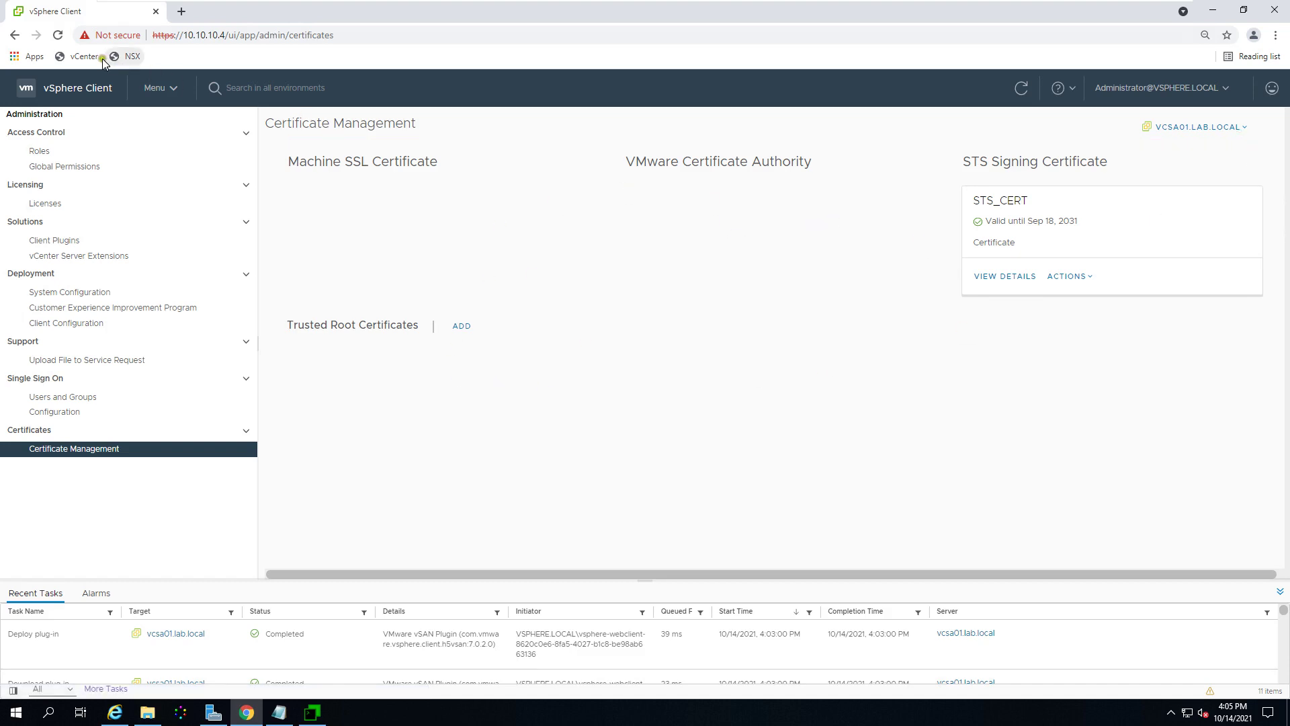
click(58, 35)
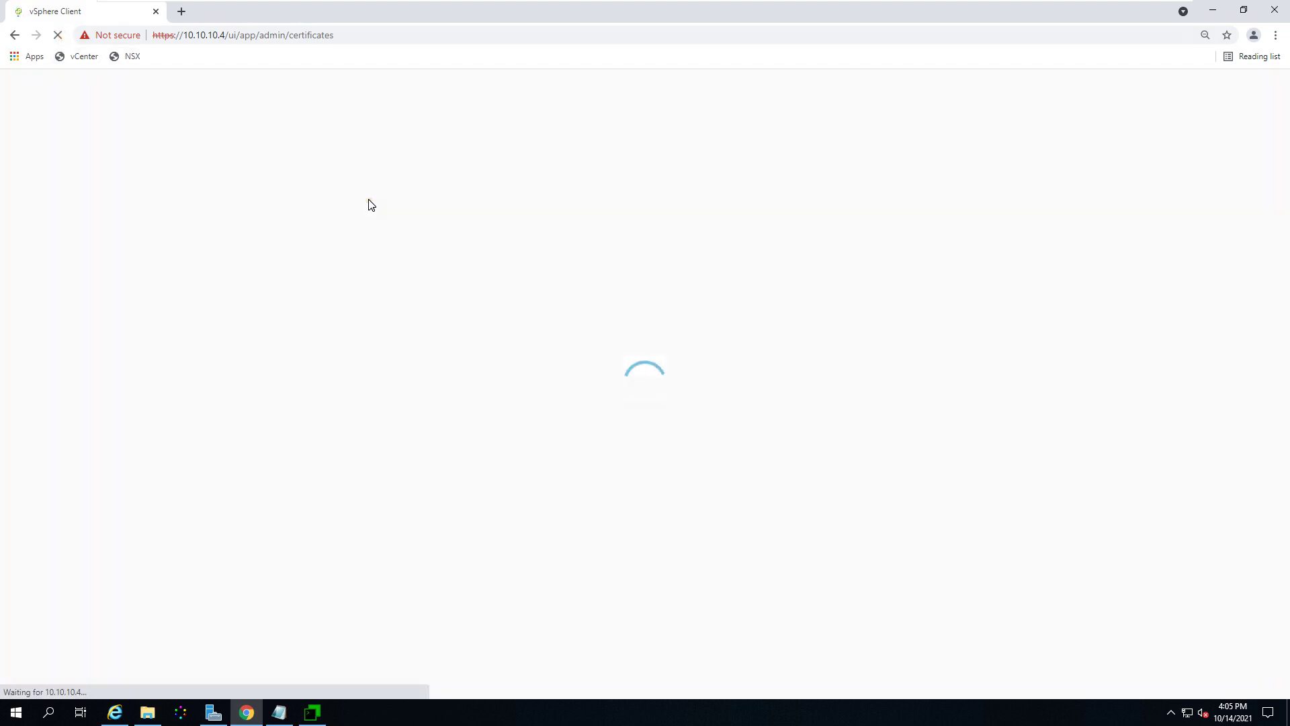
click(1276, 11)
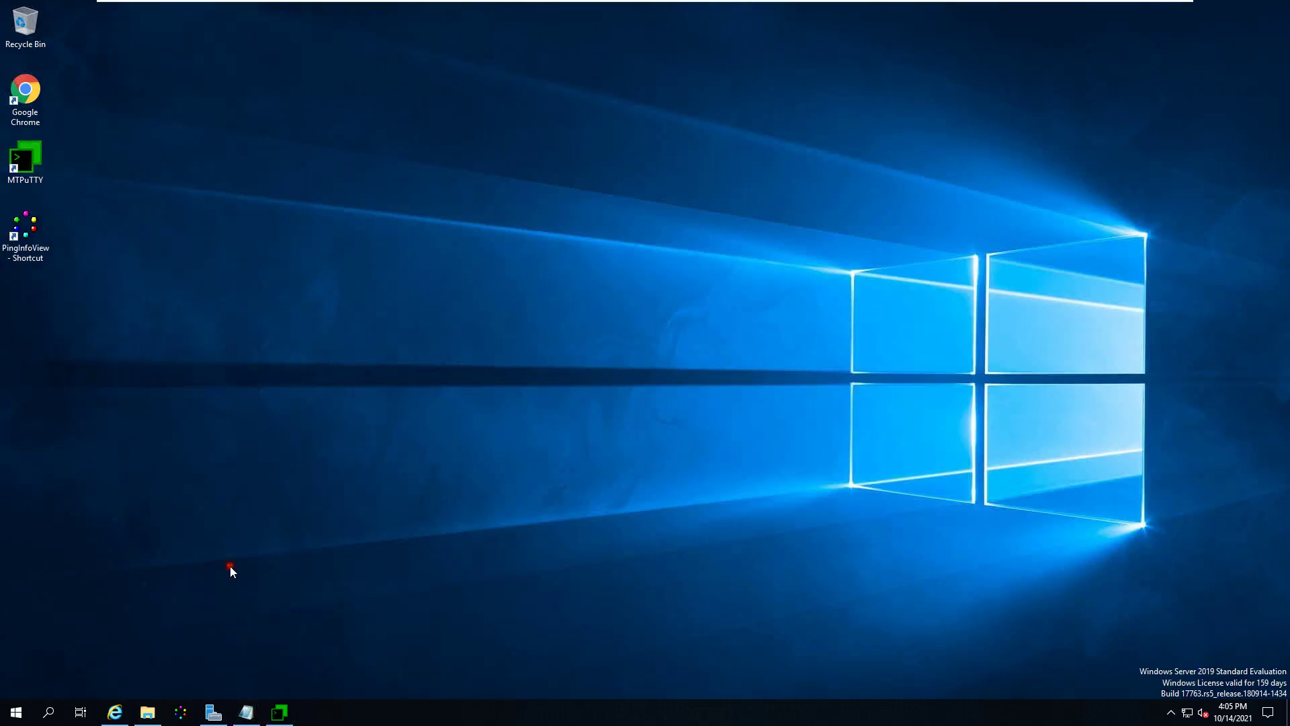
double_click(27, 101)
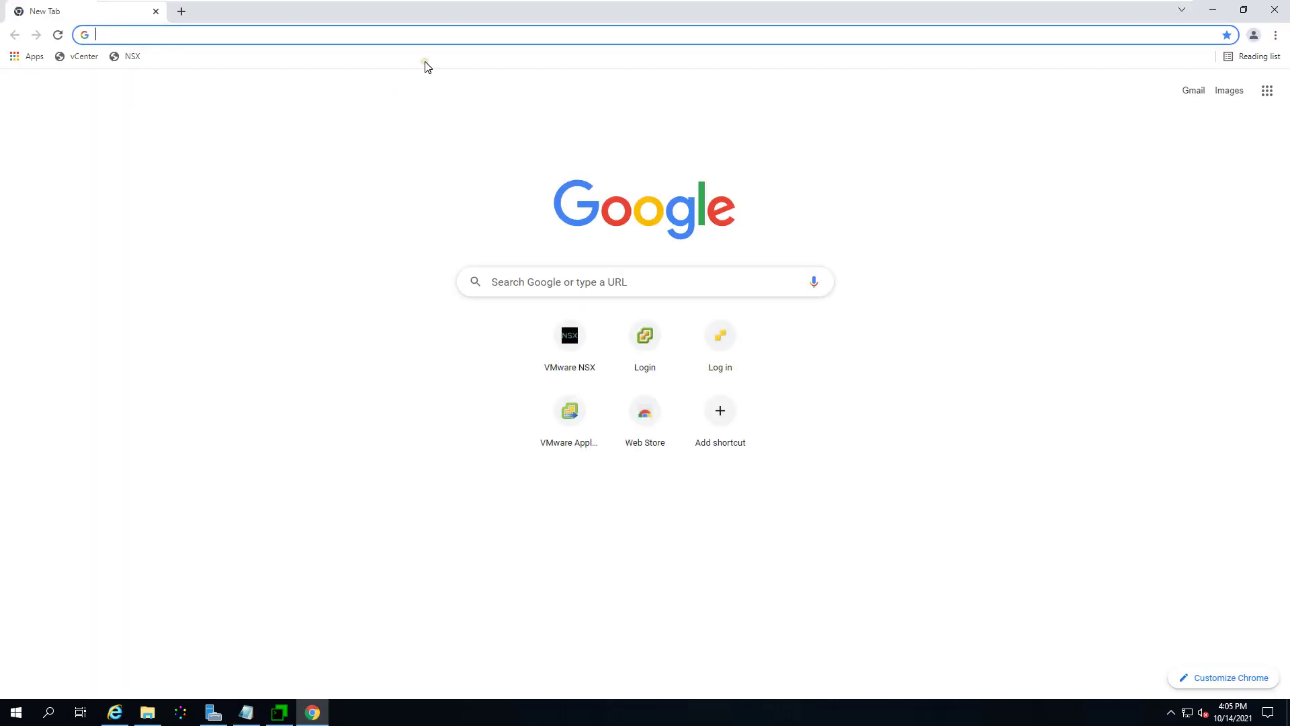
text(https:/)
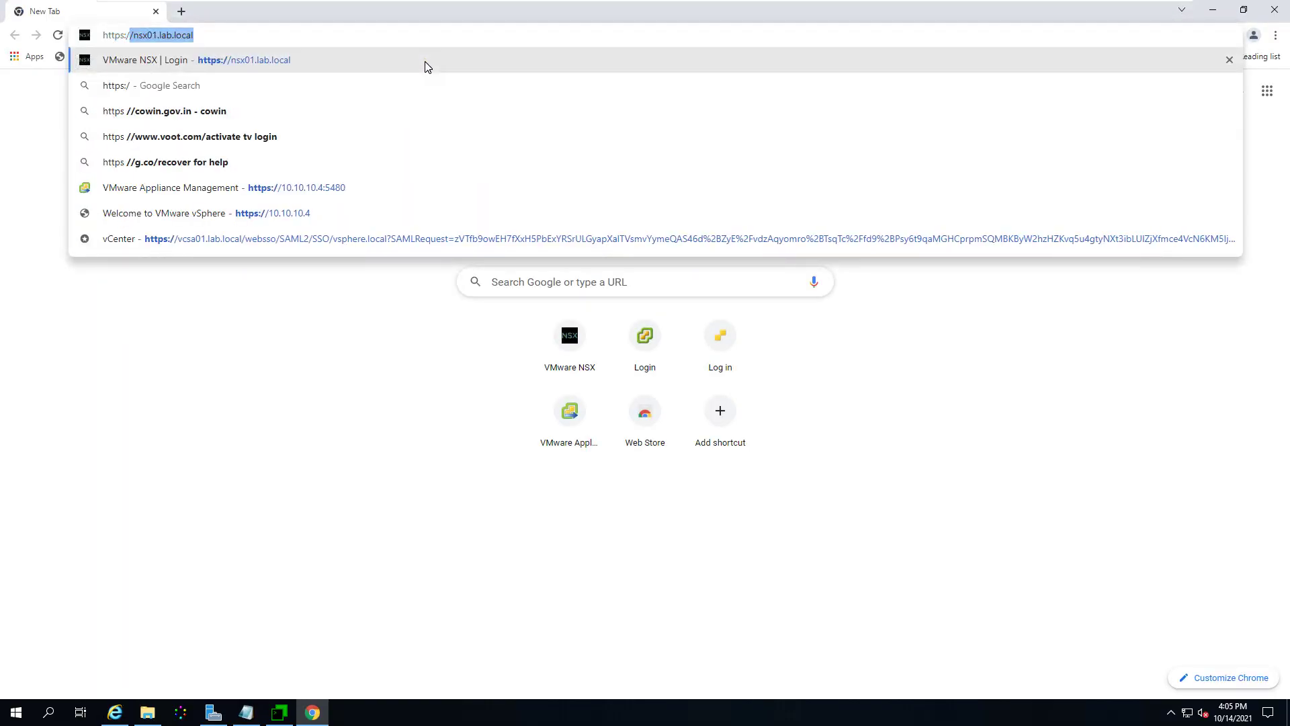
text(/vc)
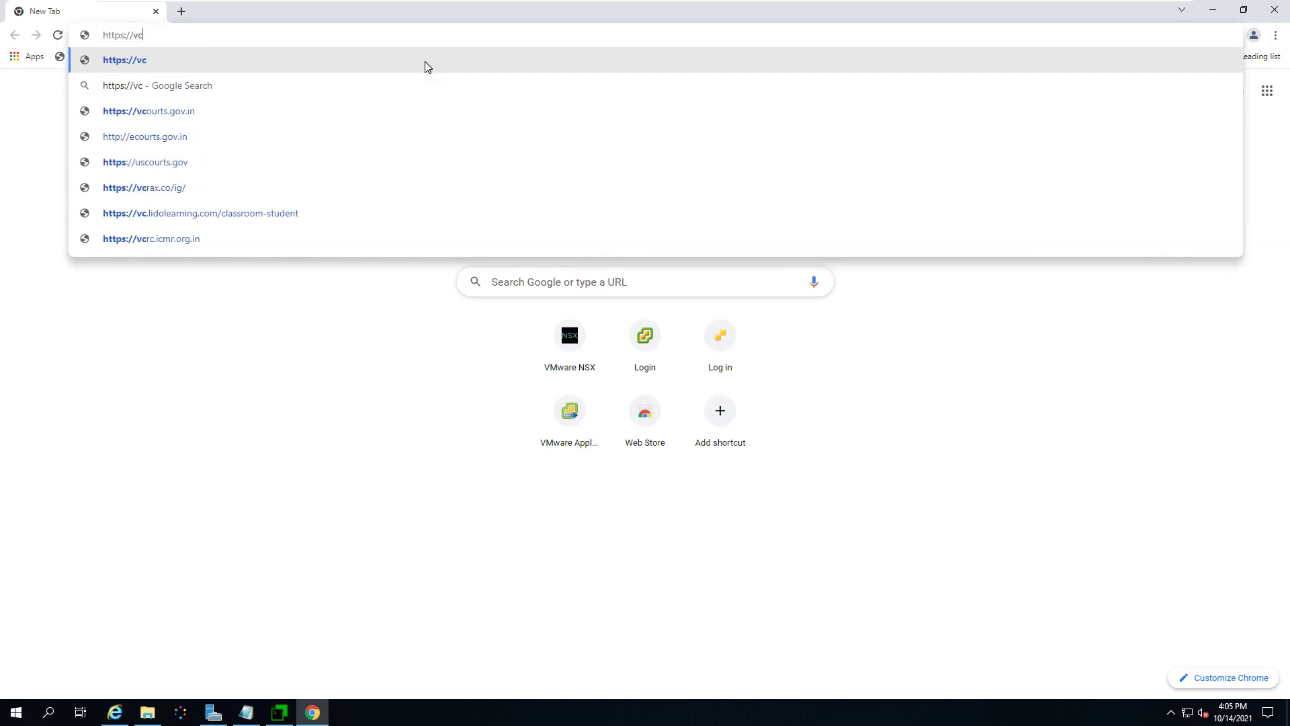
text(01.la)
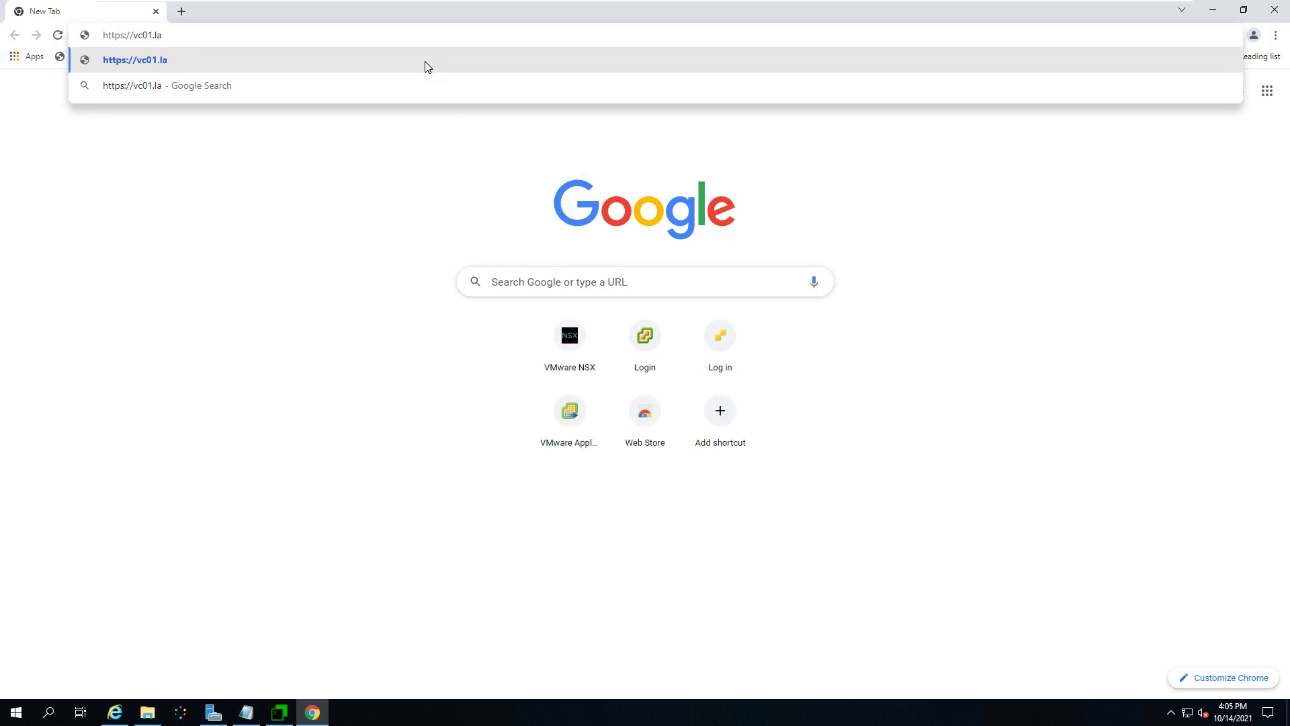
click(252, 356)
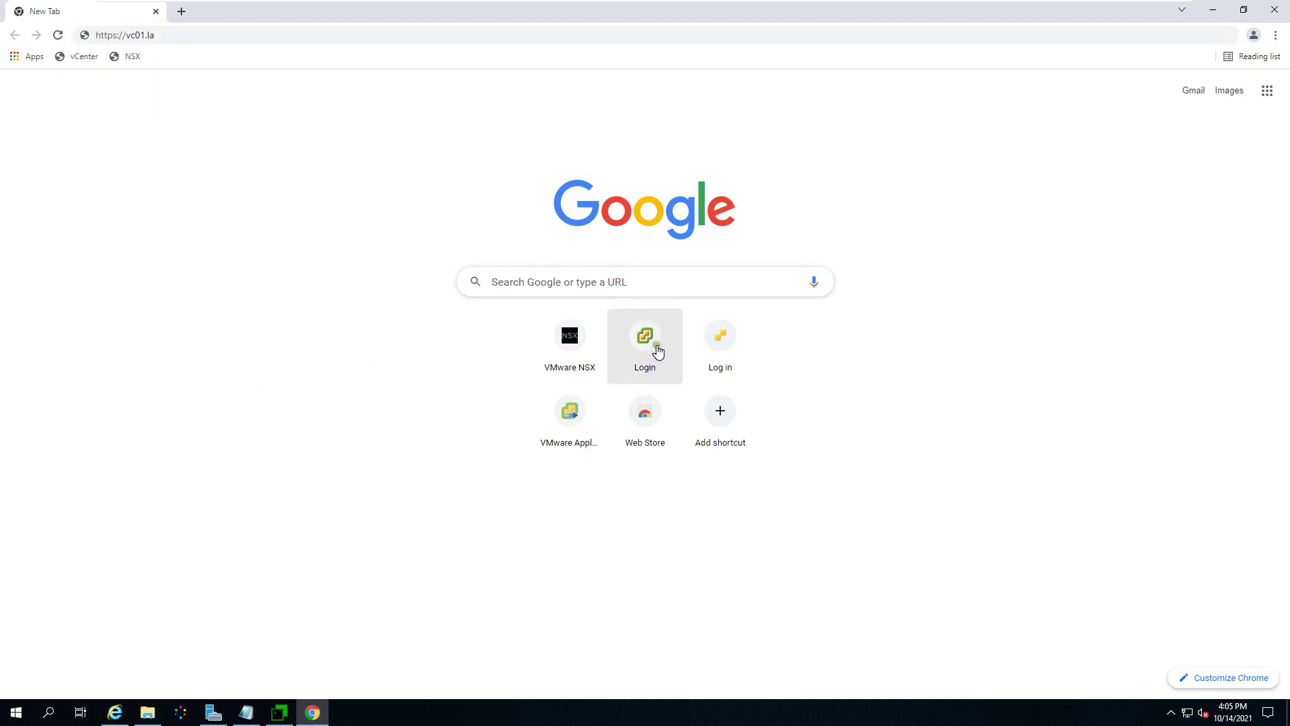
click(1213, 10)
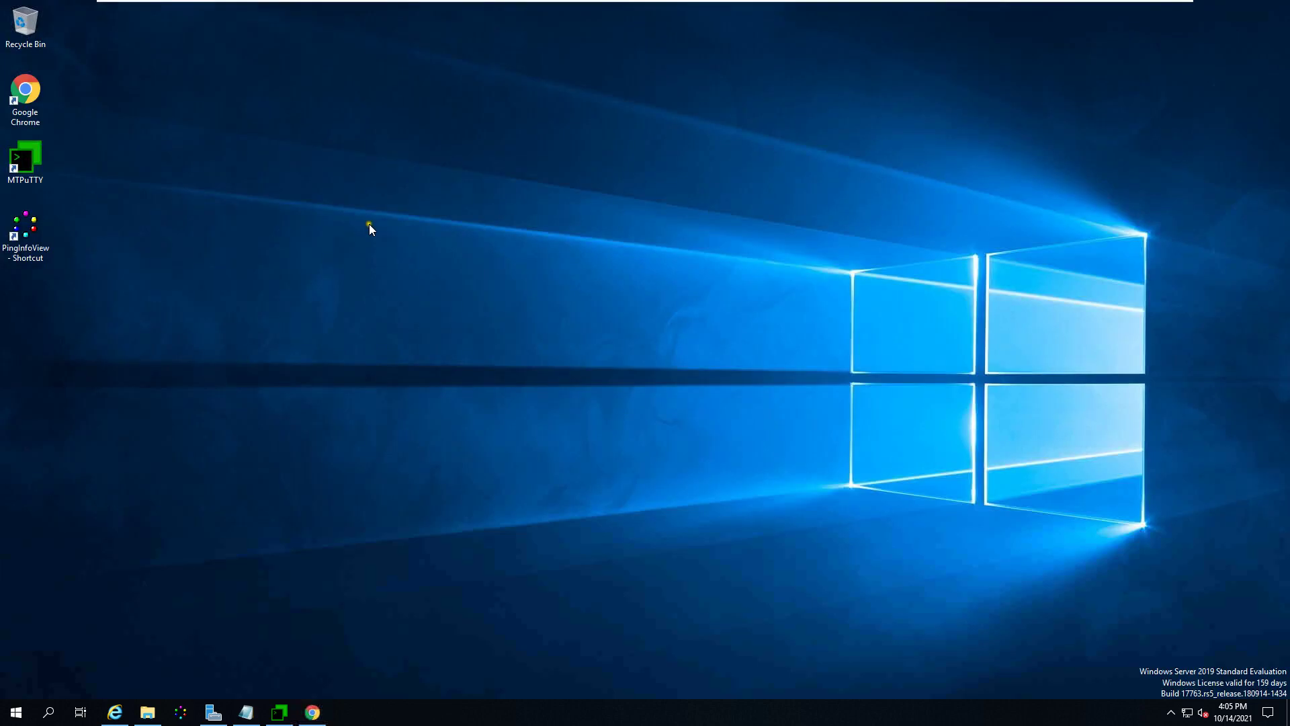
Step: Open the NSX-T Home lab IP address PDF and zoom in three times on its table
click(147, 712)
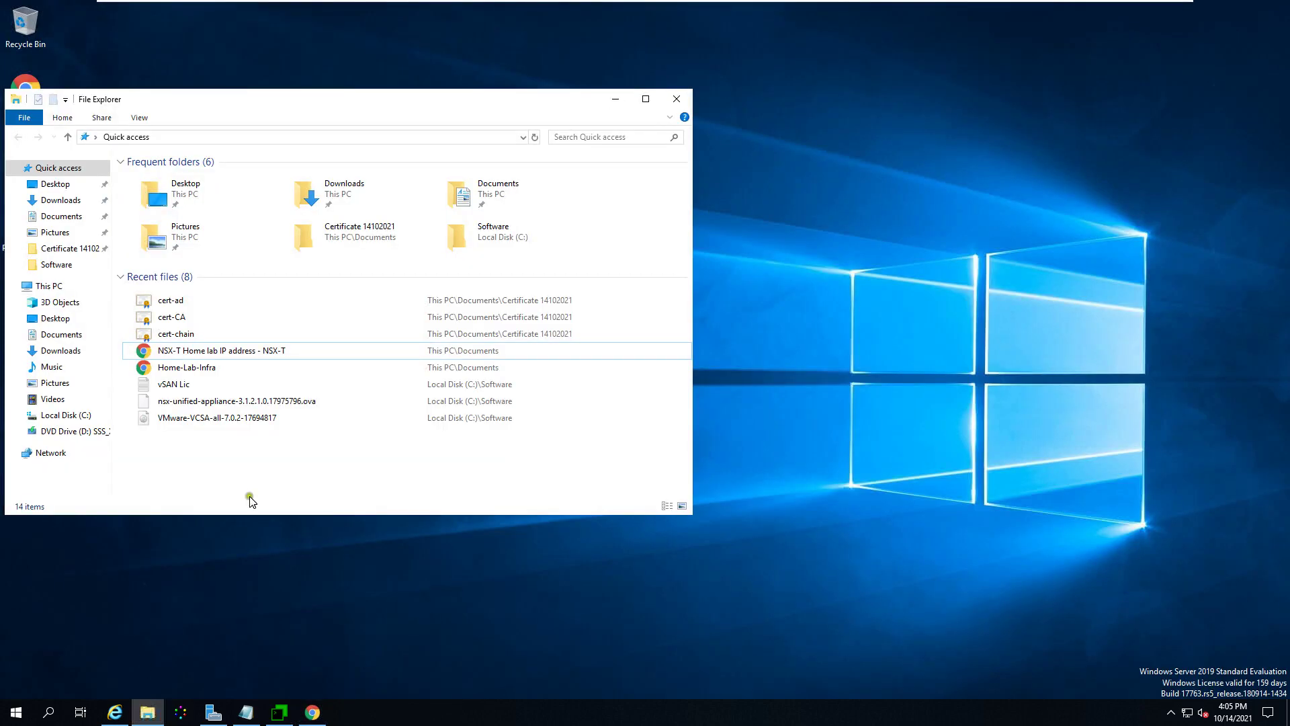
double_click(187, 354)
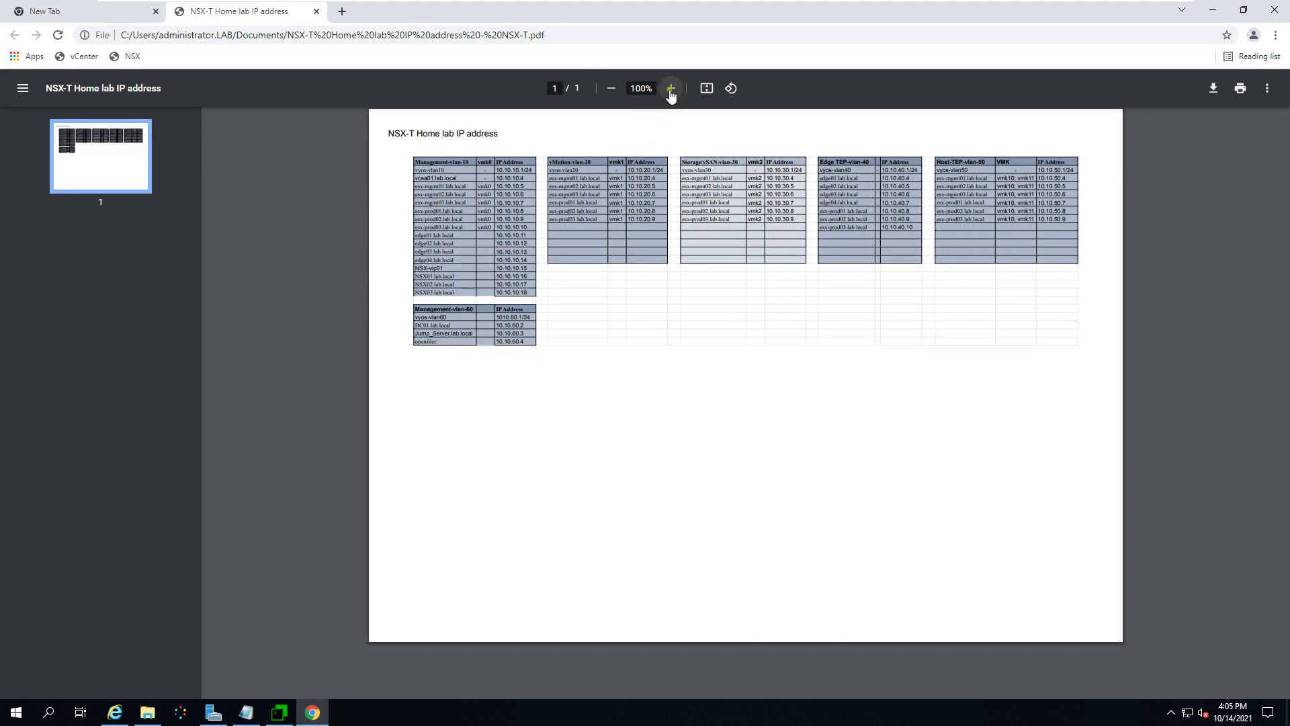
click(670, 88)
click(671, 88)
click(670, 88)
click(671, 88)
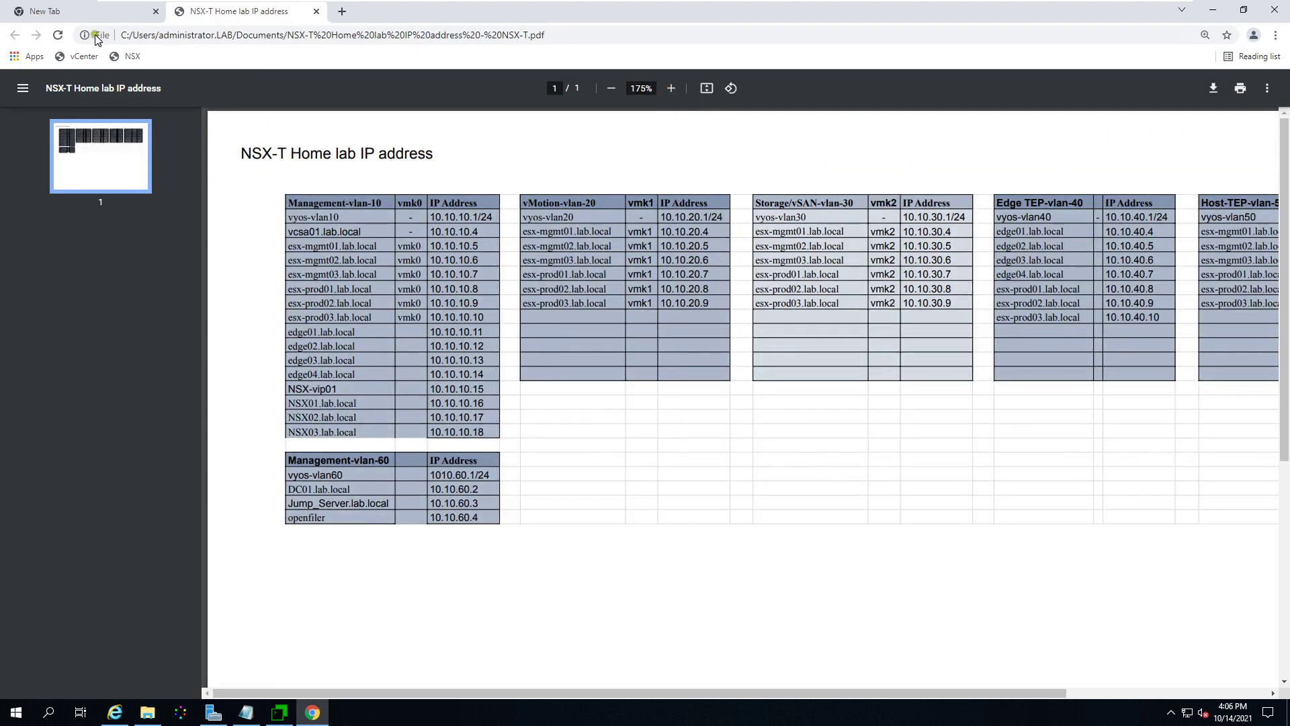
Step: Back in the new tab, correct the address to end in sa01.lab.local
click(97, 14)
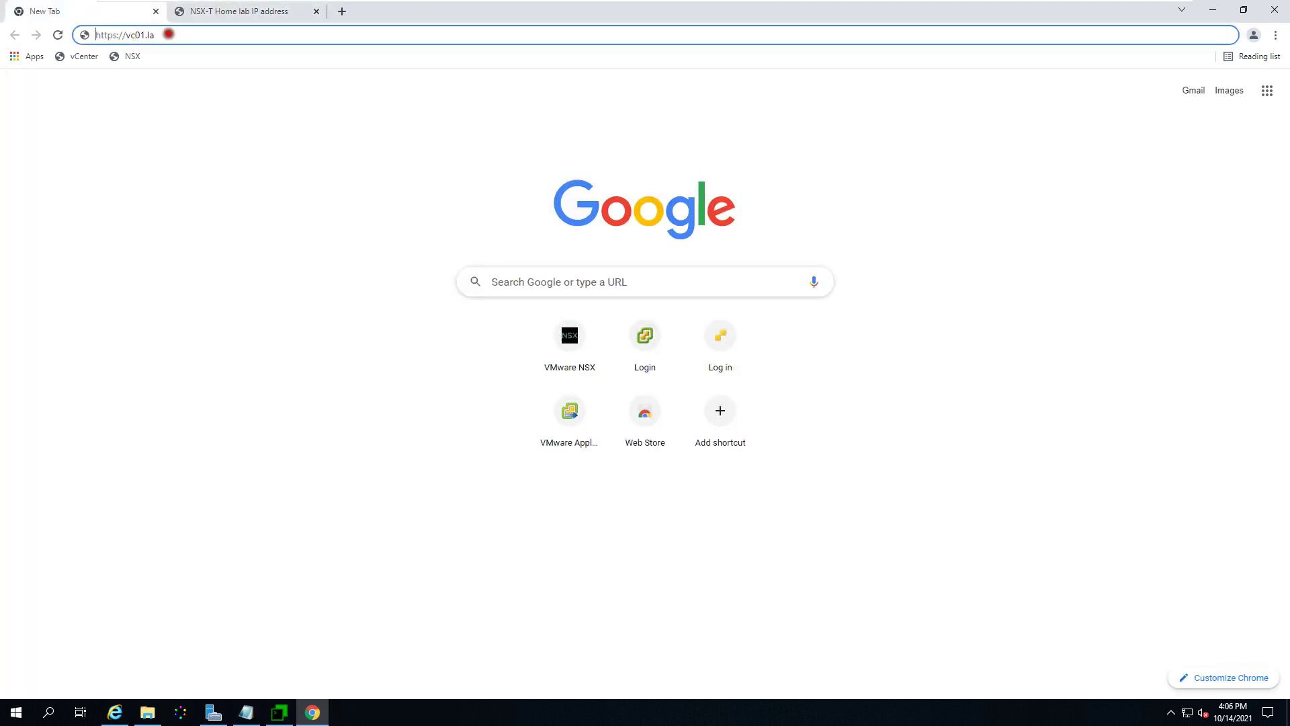
key(BackSpace)
key(BackSpace)
key(BackSpace)
key(BackSpace)
key(BackSpace)
text(sa)
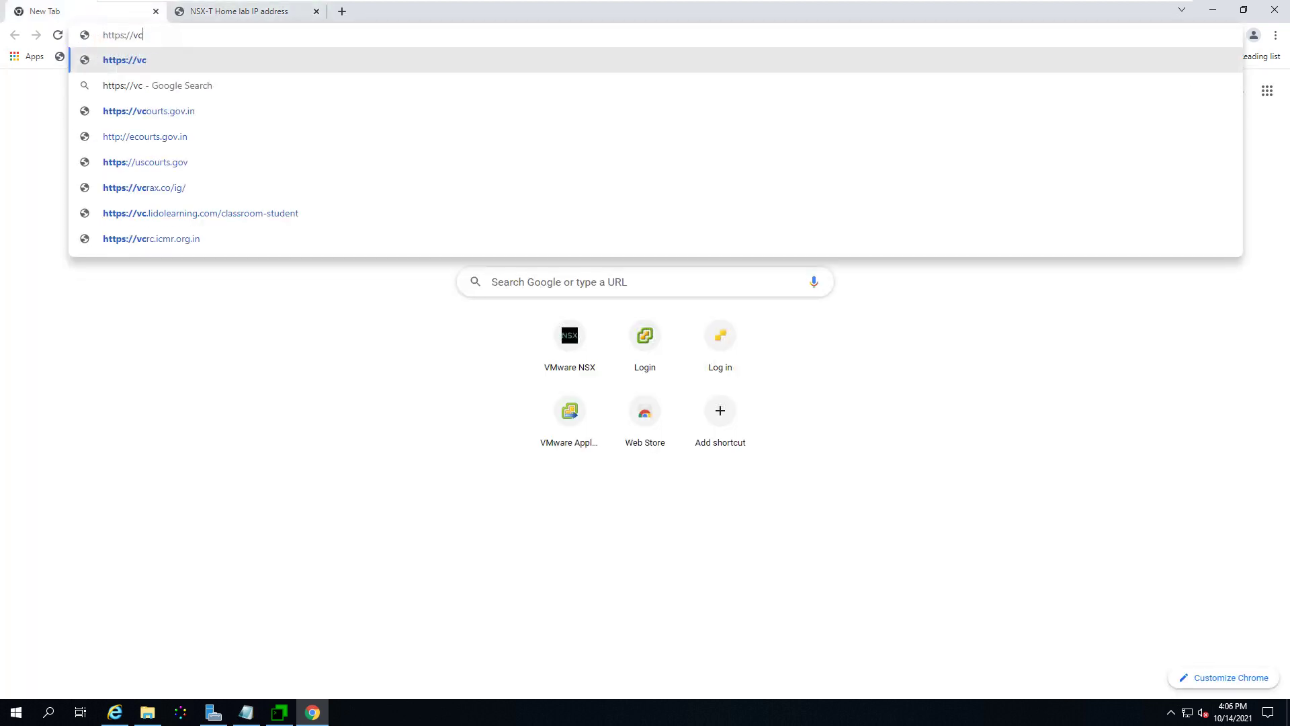
text(01.)
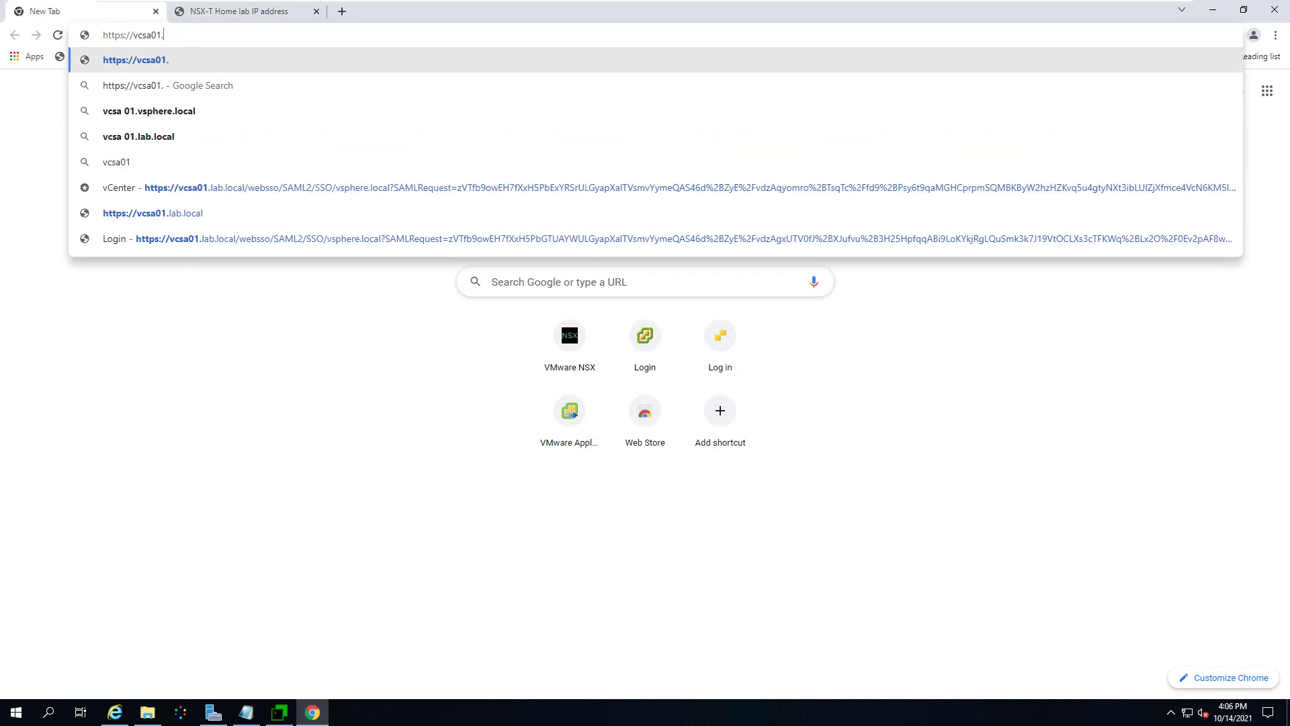
text(lab.local)
Step: Load vcsa01.lab.local, launch the HTML5 client, and log in with the SSO administrator username and password
key(Return)
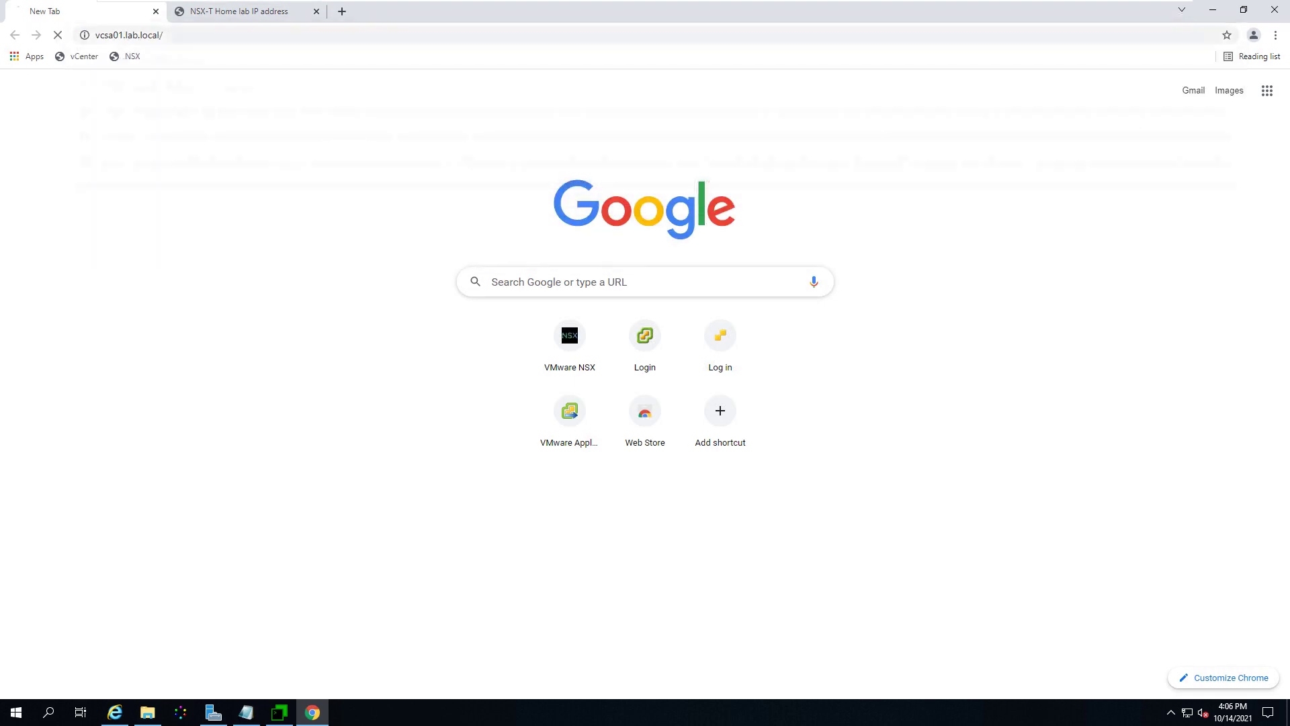
click(229, 157)
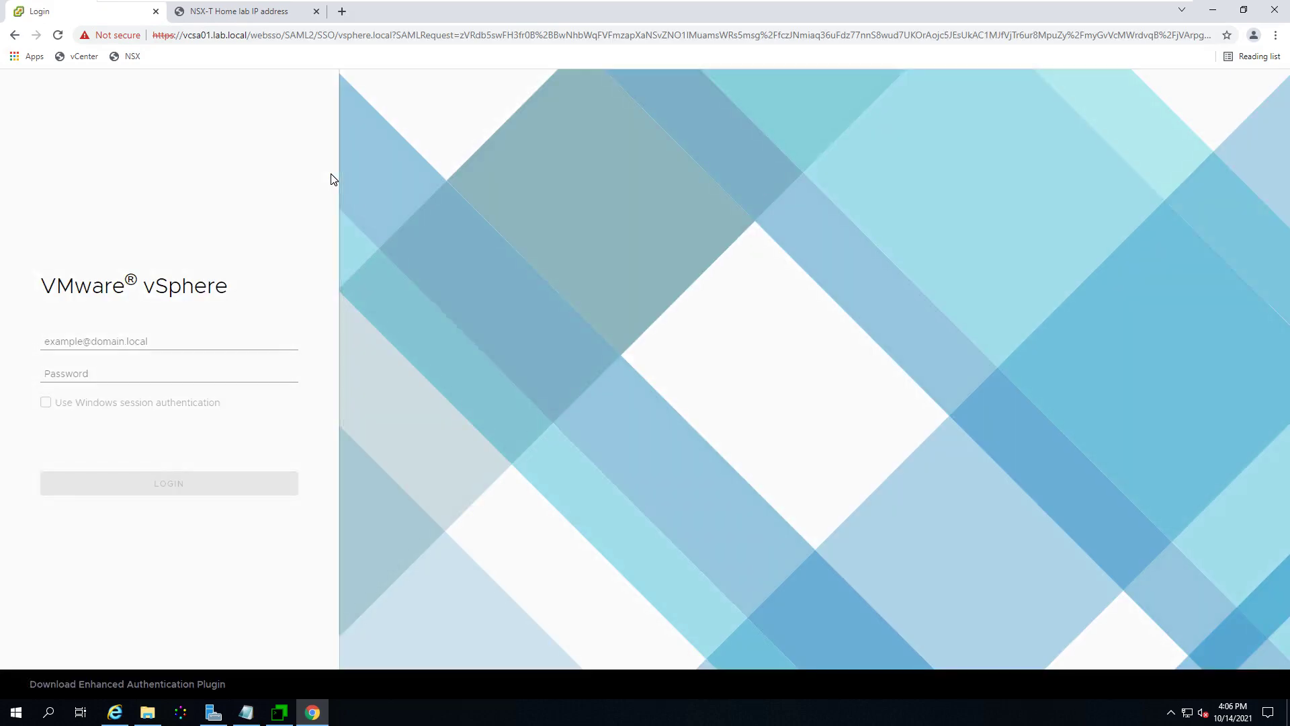
click(116, 345)
text(ad)
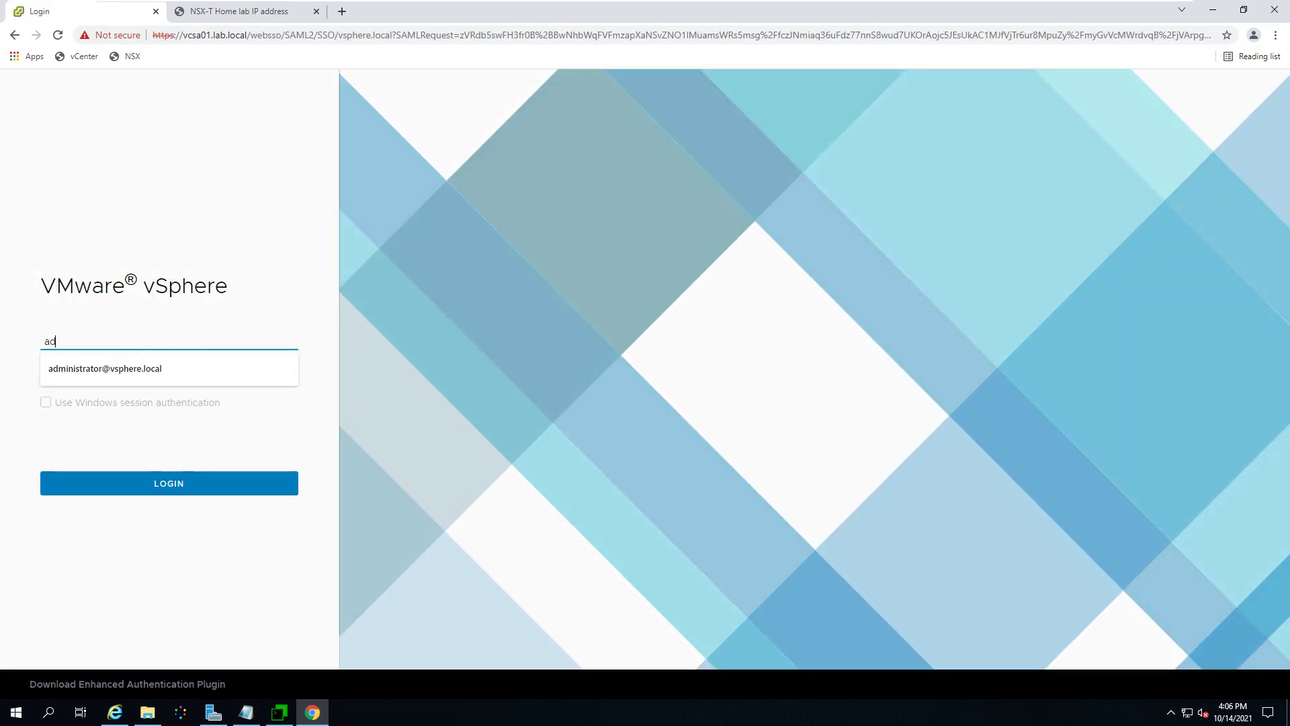
text(ministrator@vsphere.local)
click(209, 374)
text(VM)
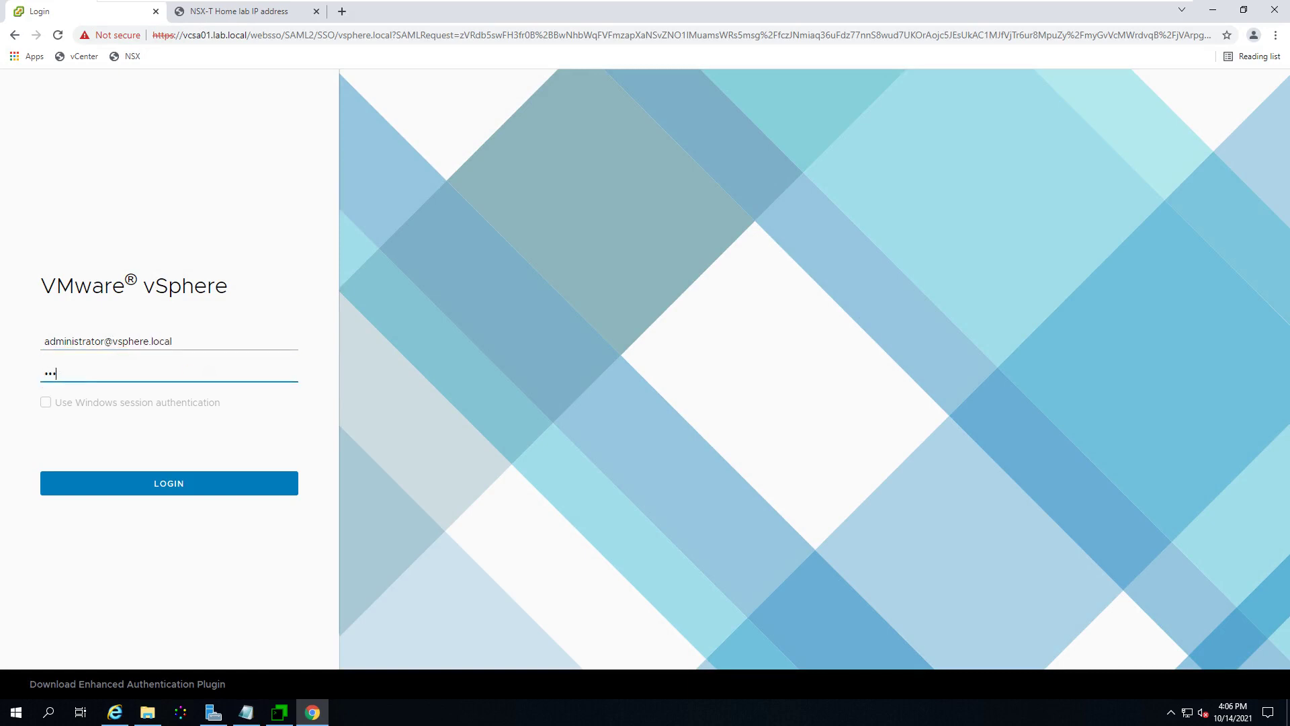
key(BackSpace)
text(VMware1!)
key(Return)
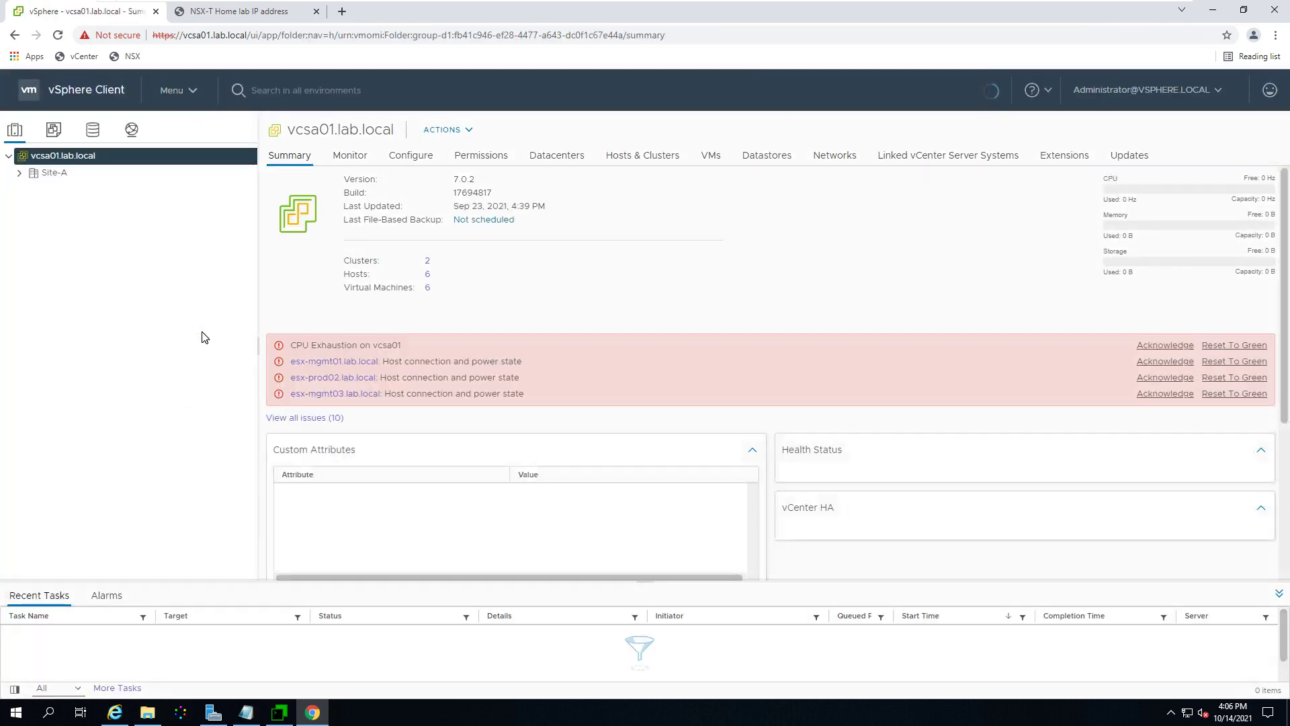
Step: Go to Administration > Certificate Management, dismiss the updates banner, and view the Machine SSL certificate details
click(190, 94)
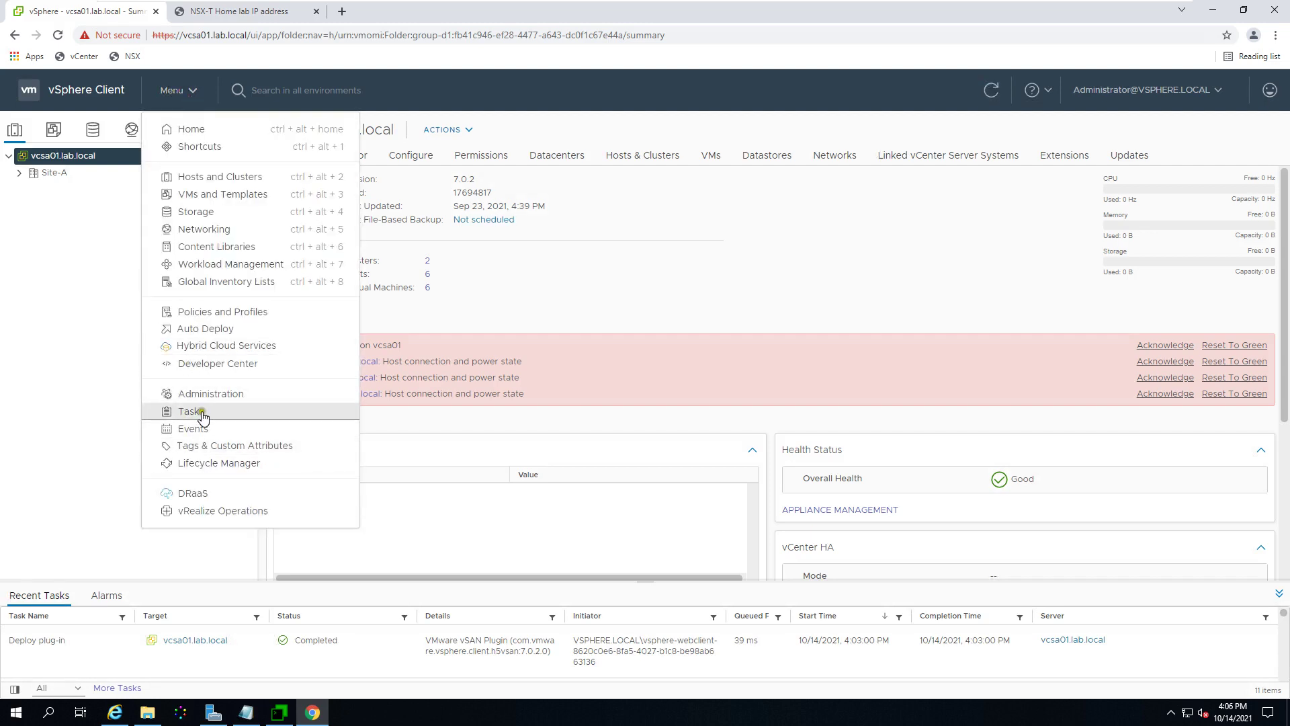
click(209, 397)
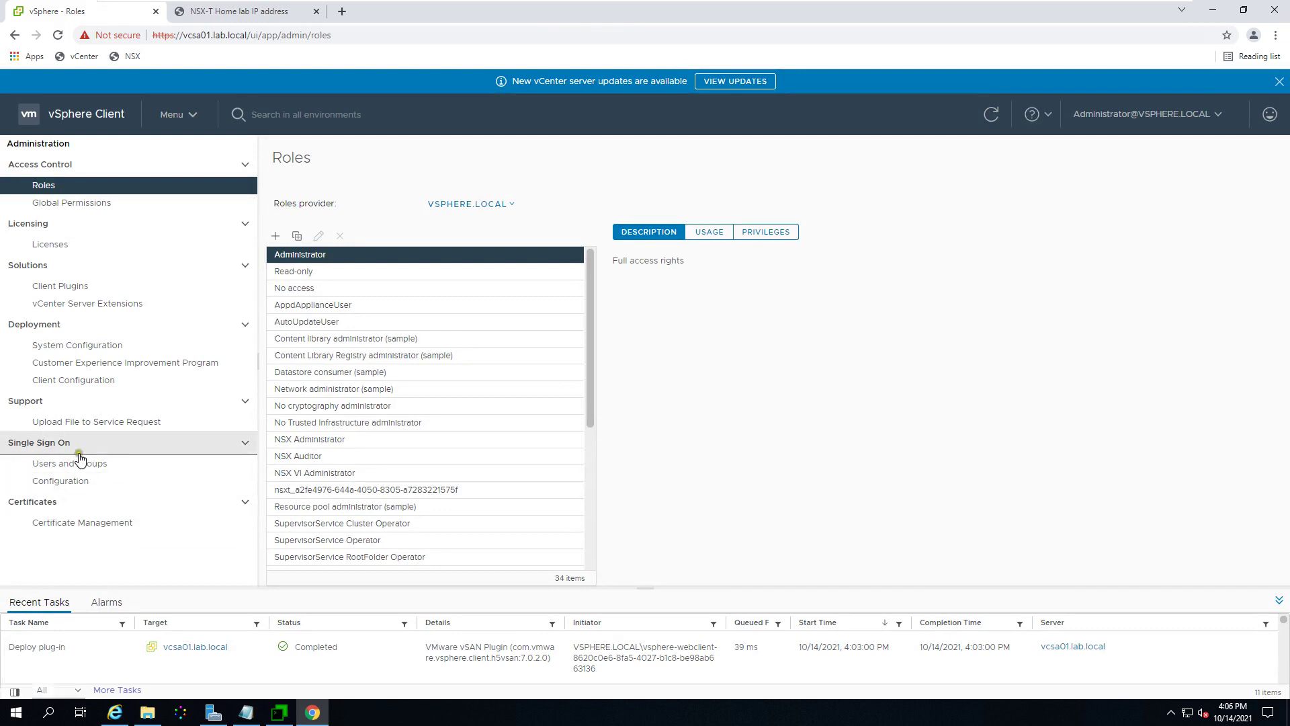
click(64, 522)
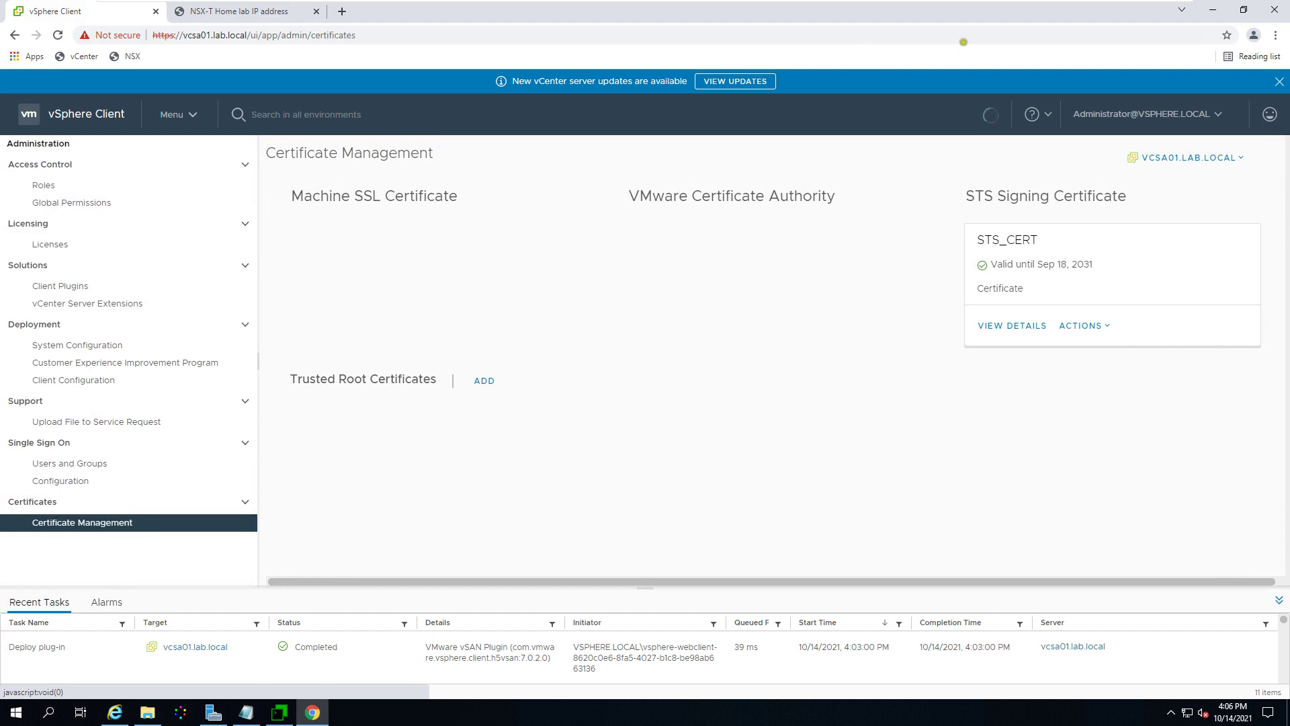
click(1279, 81)
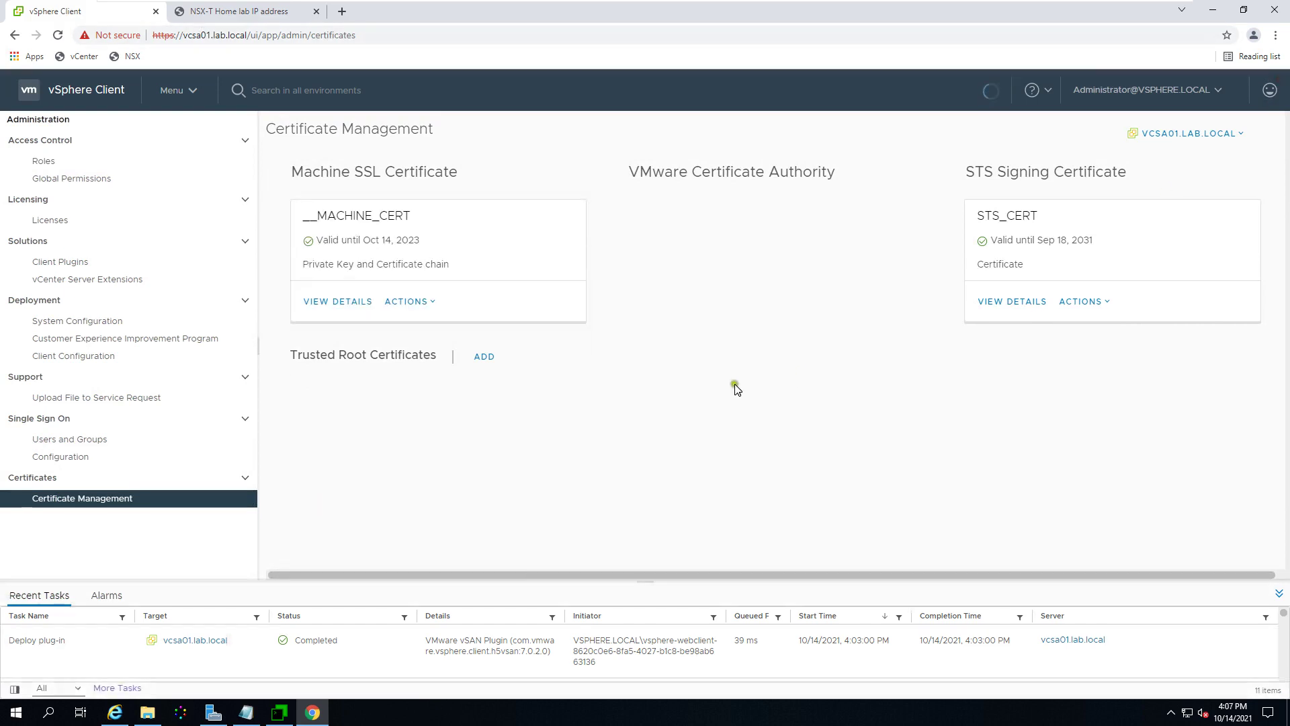
drag(378, 242, 447, 248)
click(401, 245)
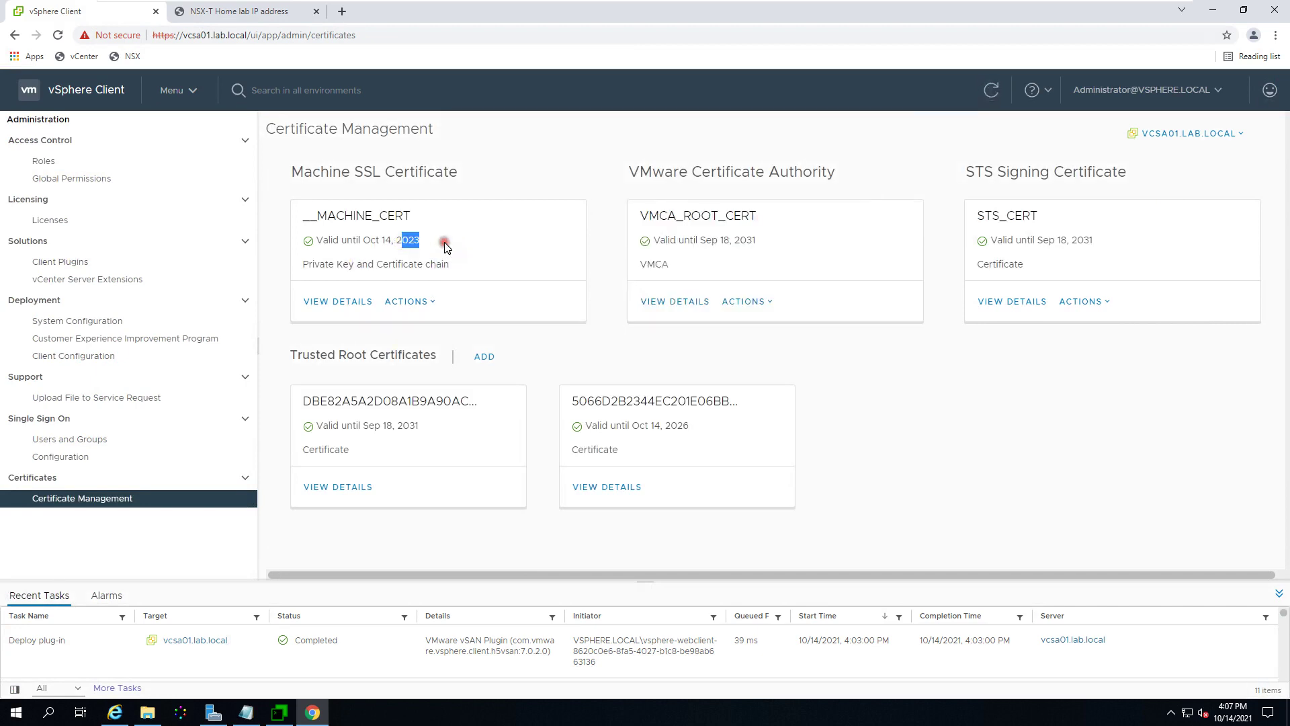
mouse_move(1239, 722)
click(471, 259)
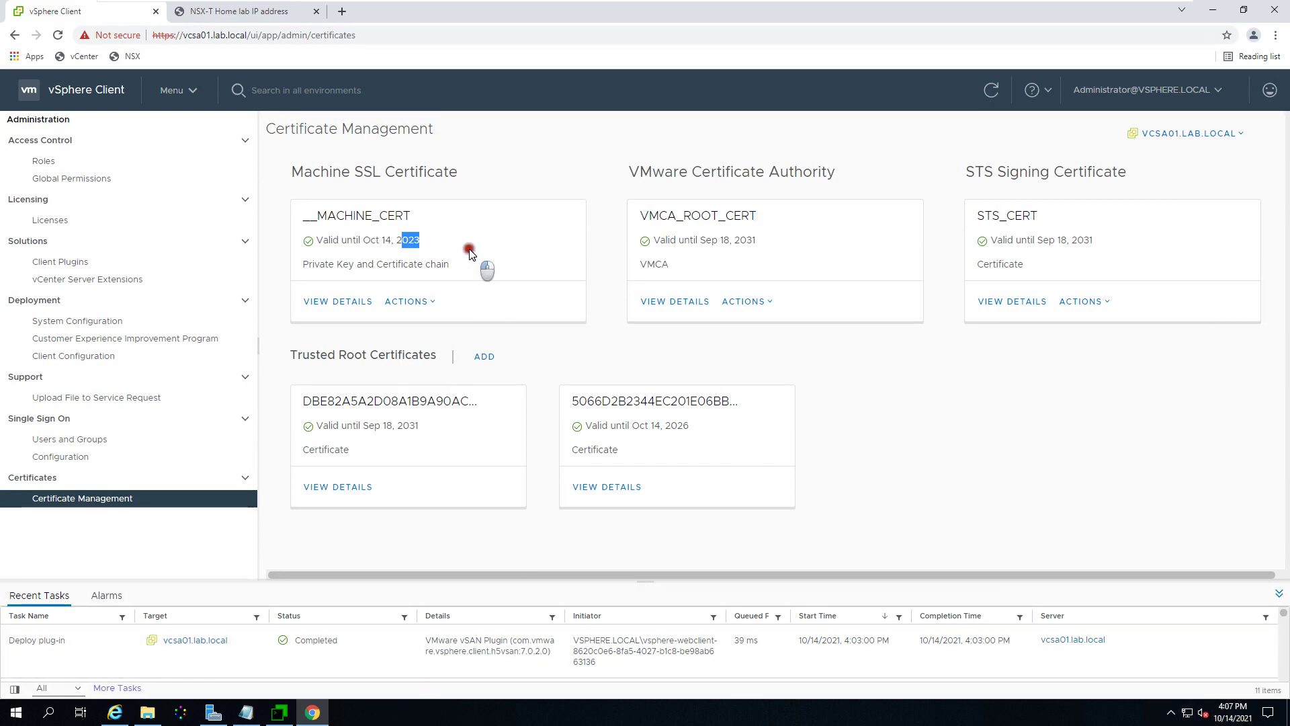
click(350, 301)
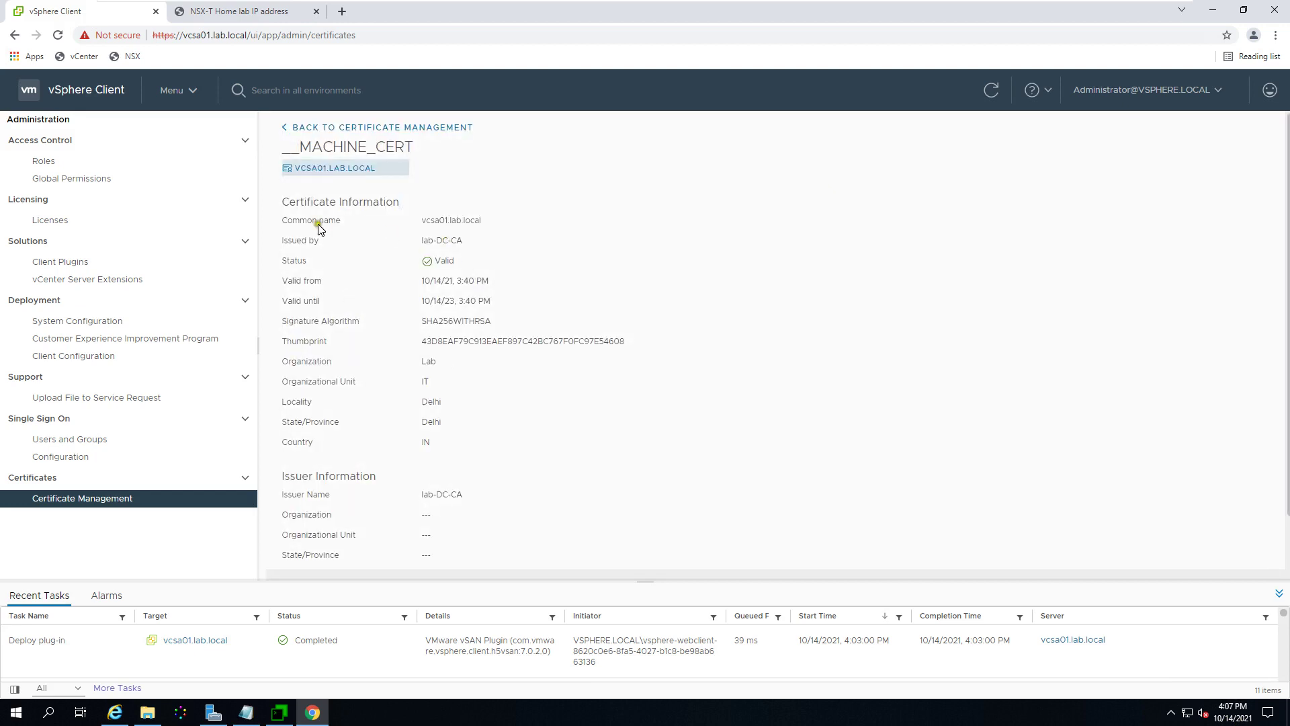
double_click(445, 224)
click(509, 240)
drag(302, 240, 484, 240)
click(526, 258)
drag(297, 285, 497, 288)
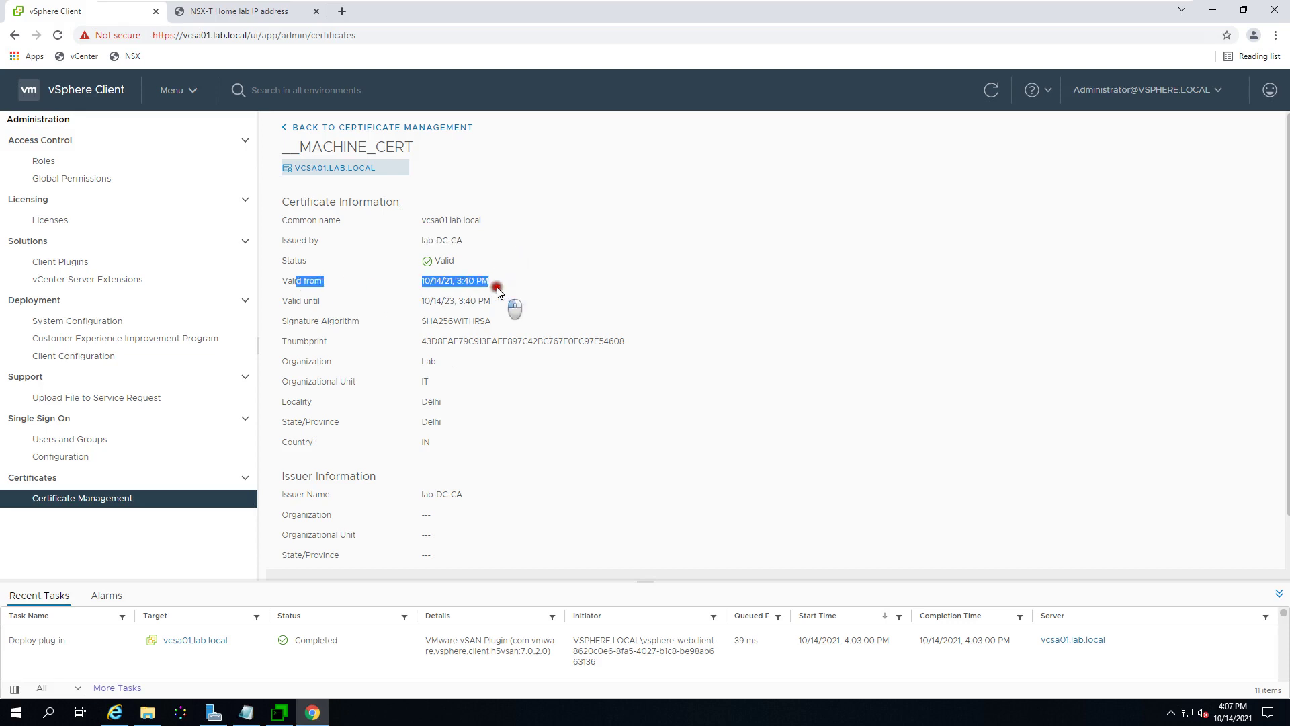
drag(358, 298, 541, 298)
click(598, 298)
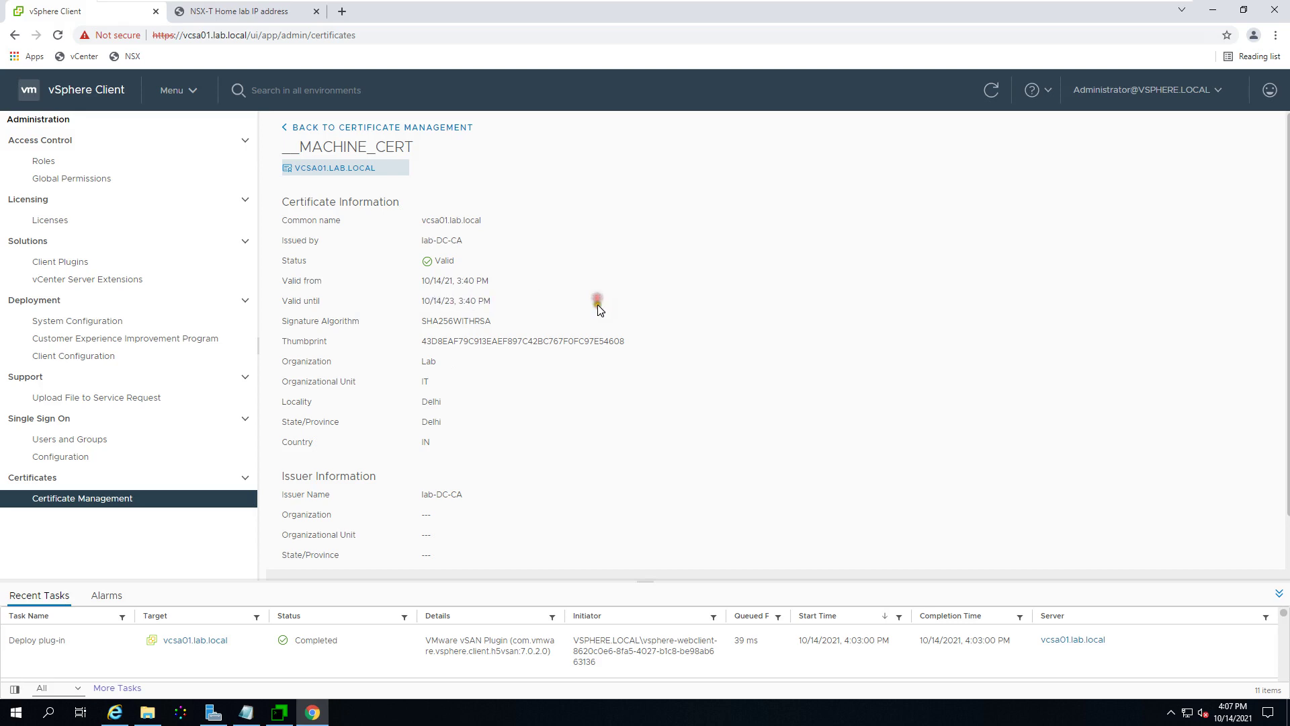
click(414, 366)
drag(427, 403, 468, 404)
scroll(467, 461, down, 1)
scroll(478, 486, up, 1)
click(131, 34)
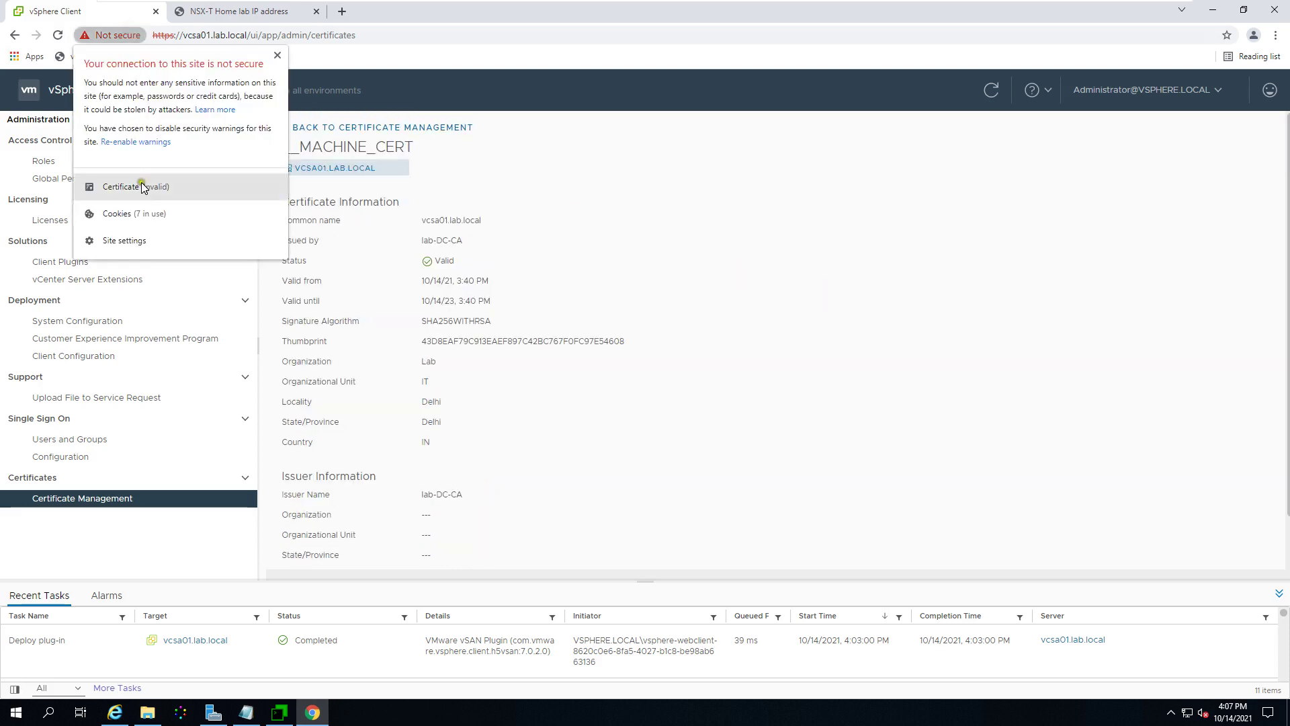
click(122, 186)
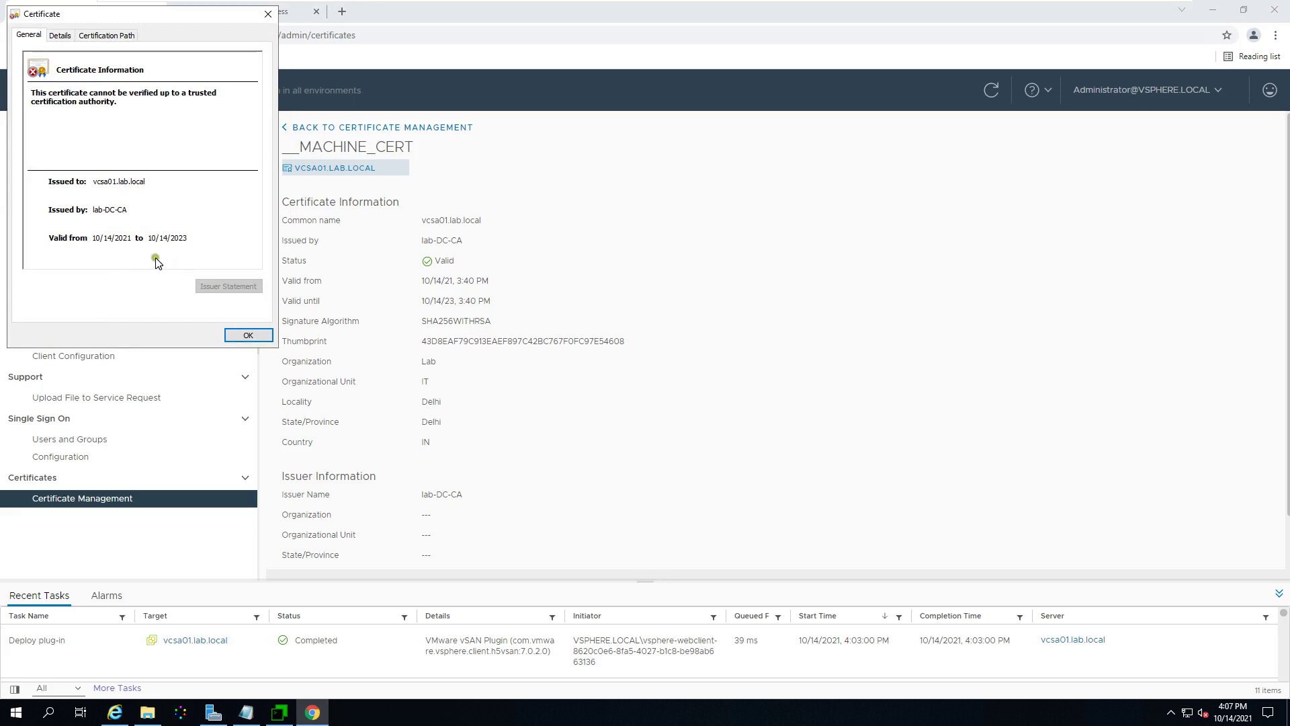
click(249, 335)
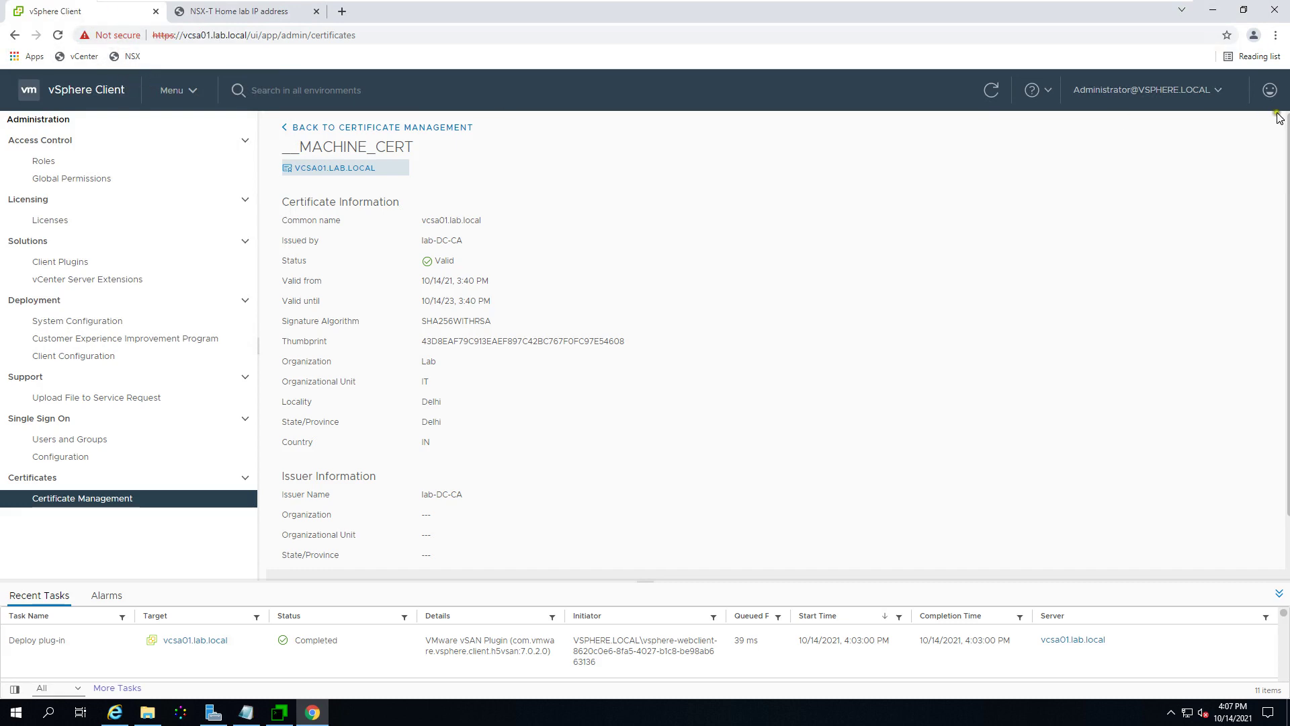
click(1210, 91)
click(1124, 207)
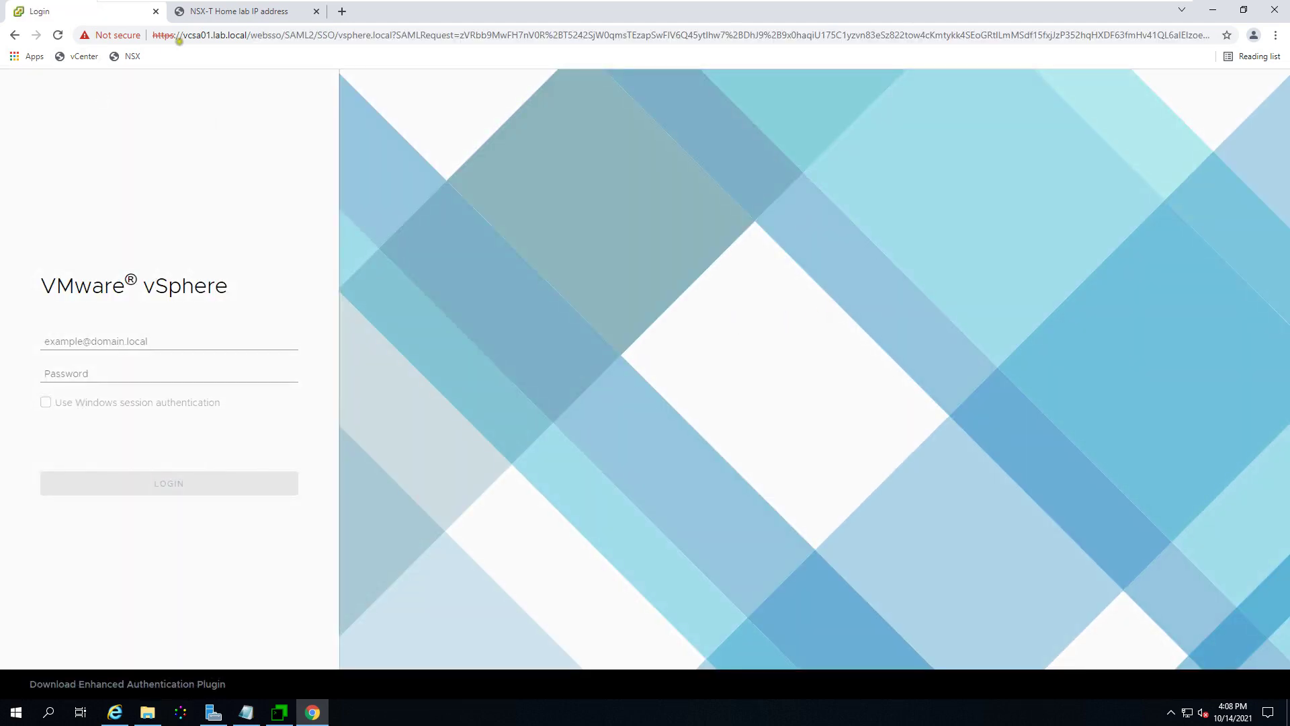
click(180, 35)
text(http)
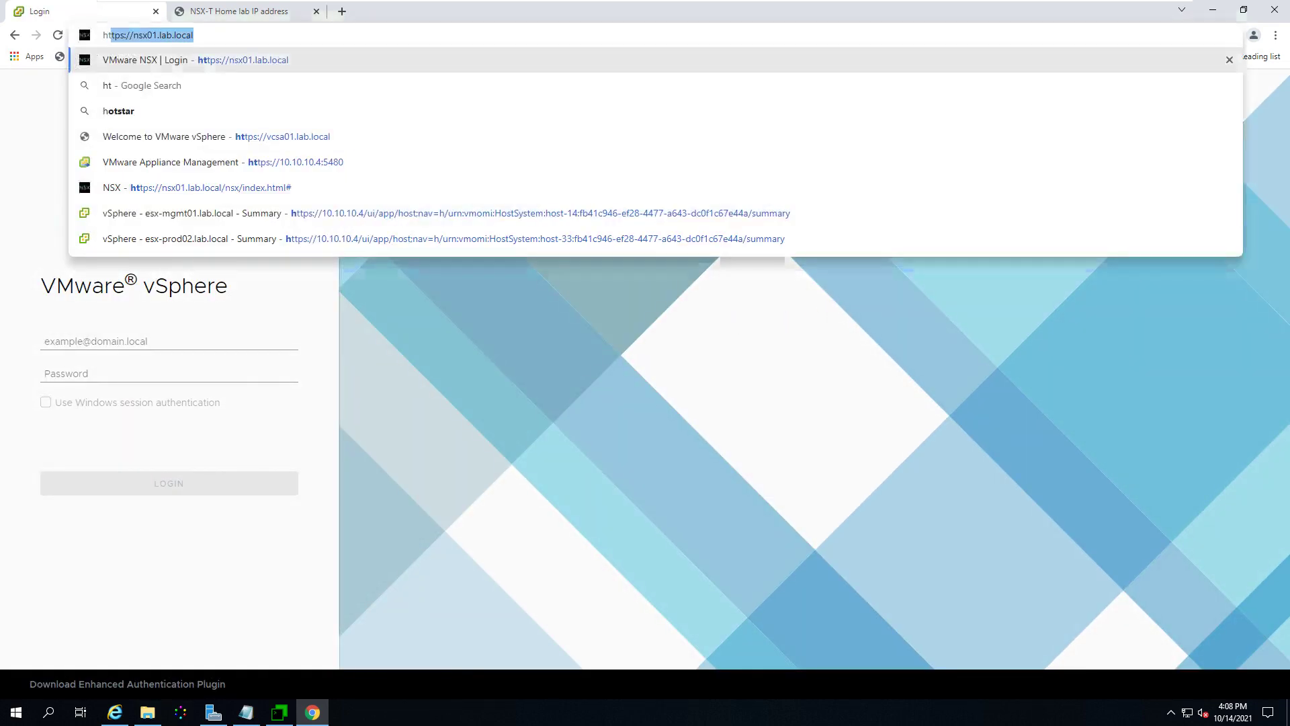
text(s://)
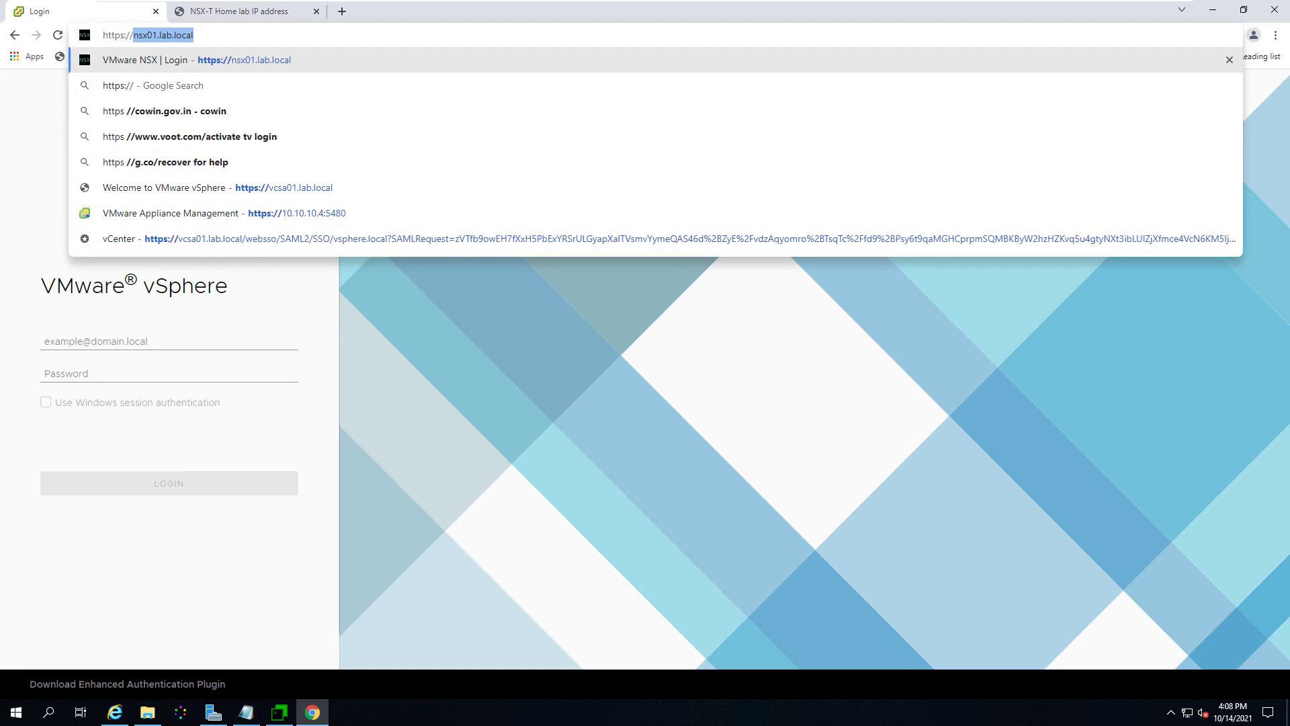
text(vc)
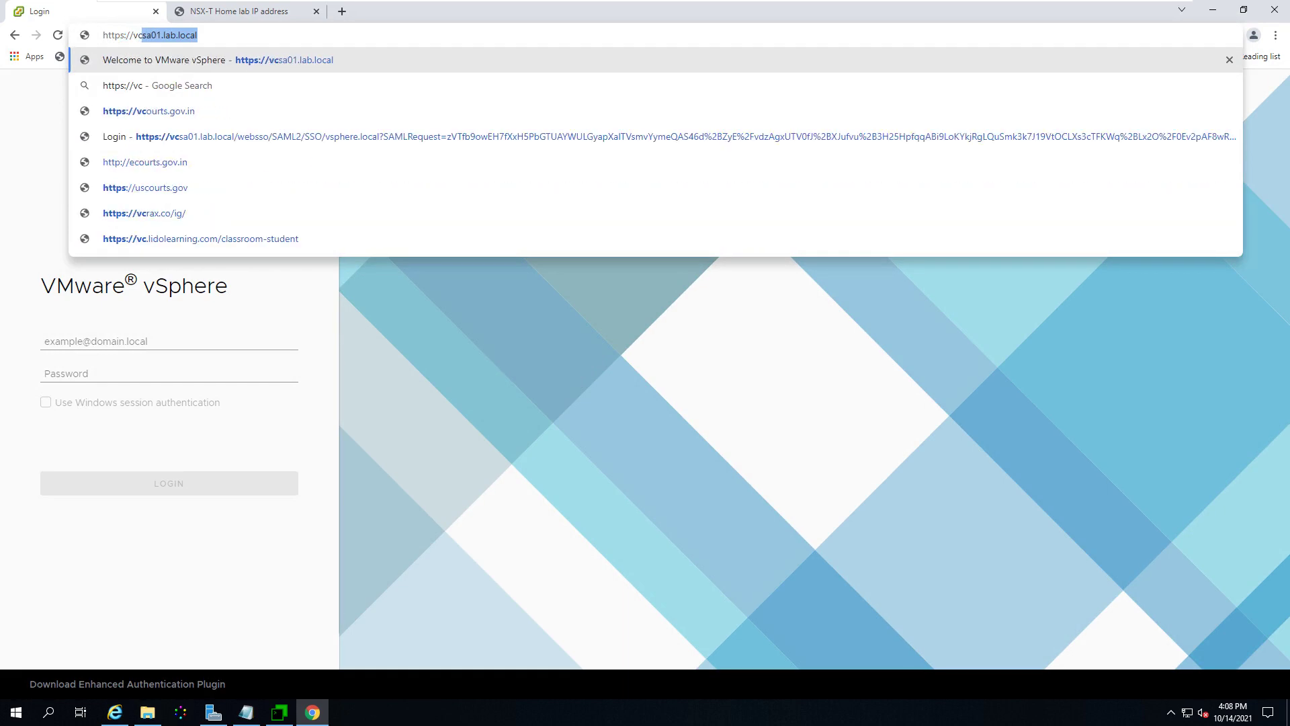
key(Return)
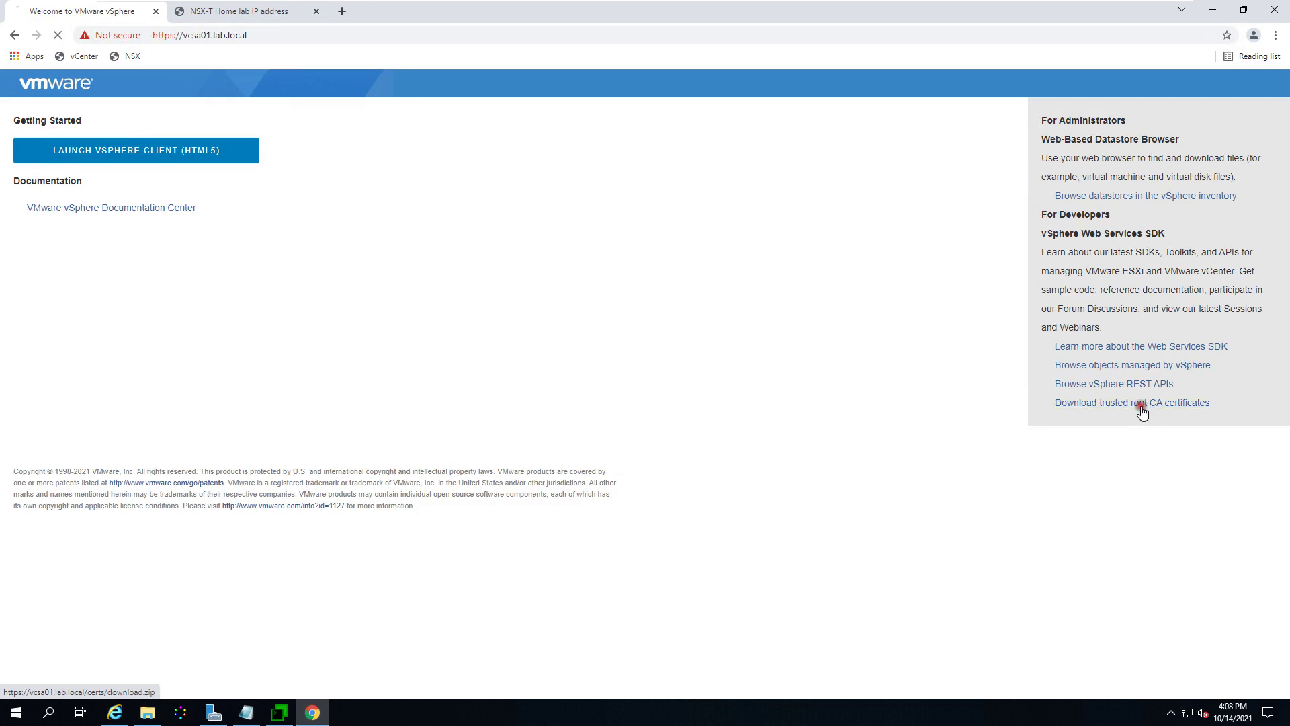
Step: Copy the 'Download trusted root CA certificates' link address, then switch to Internet Explorer
click(1141, 406)
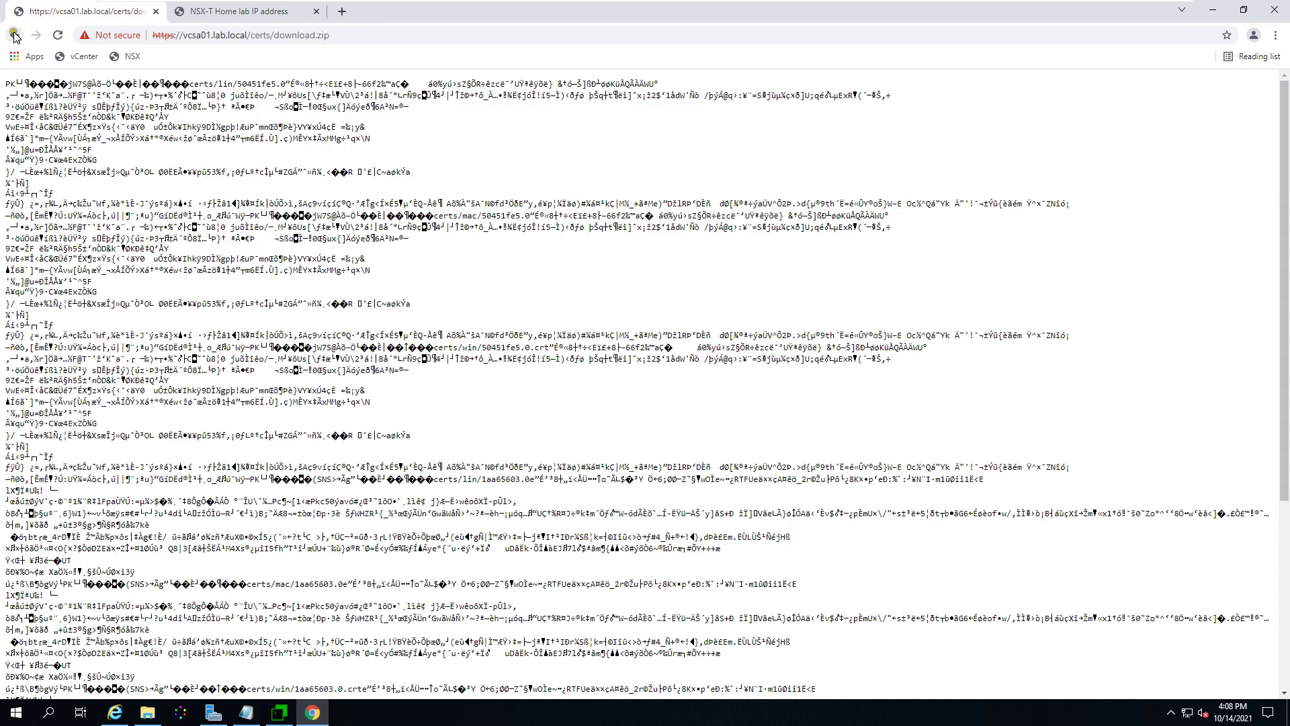
click(14, 35)
right_click(1172, 408)
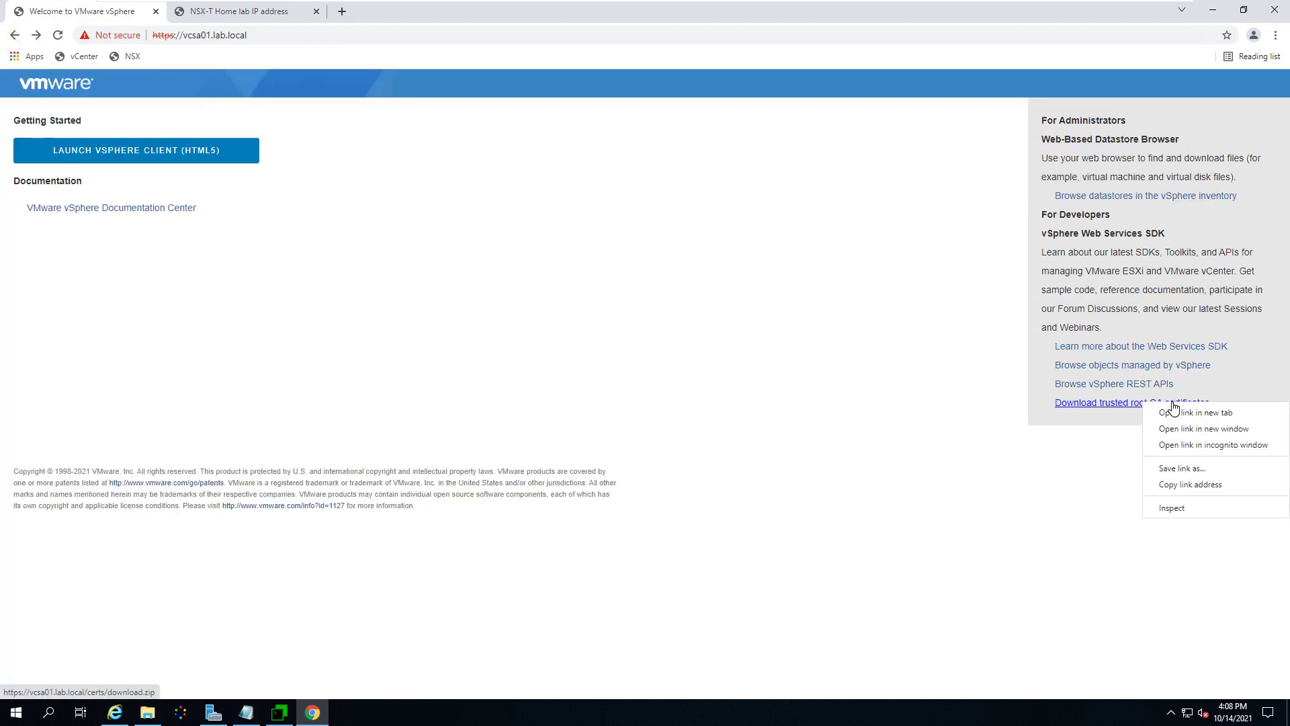
click(1208, 486)
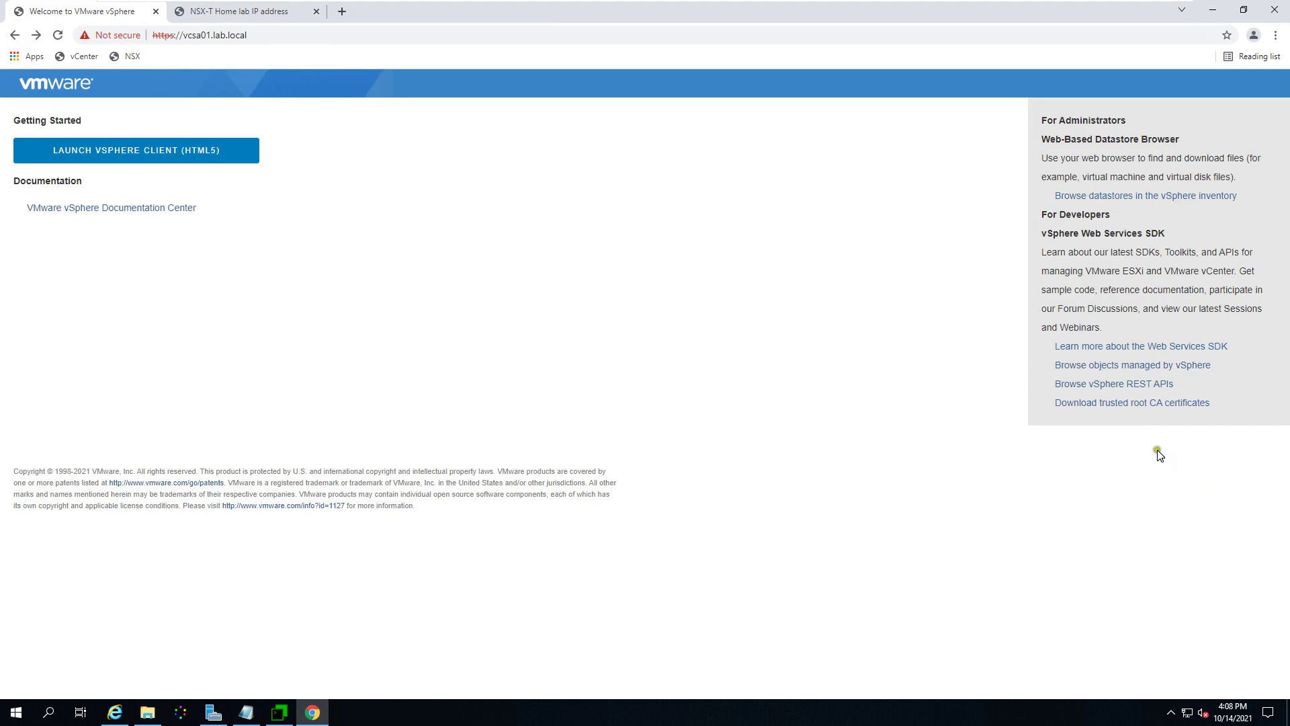
click(115, 712)
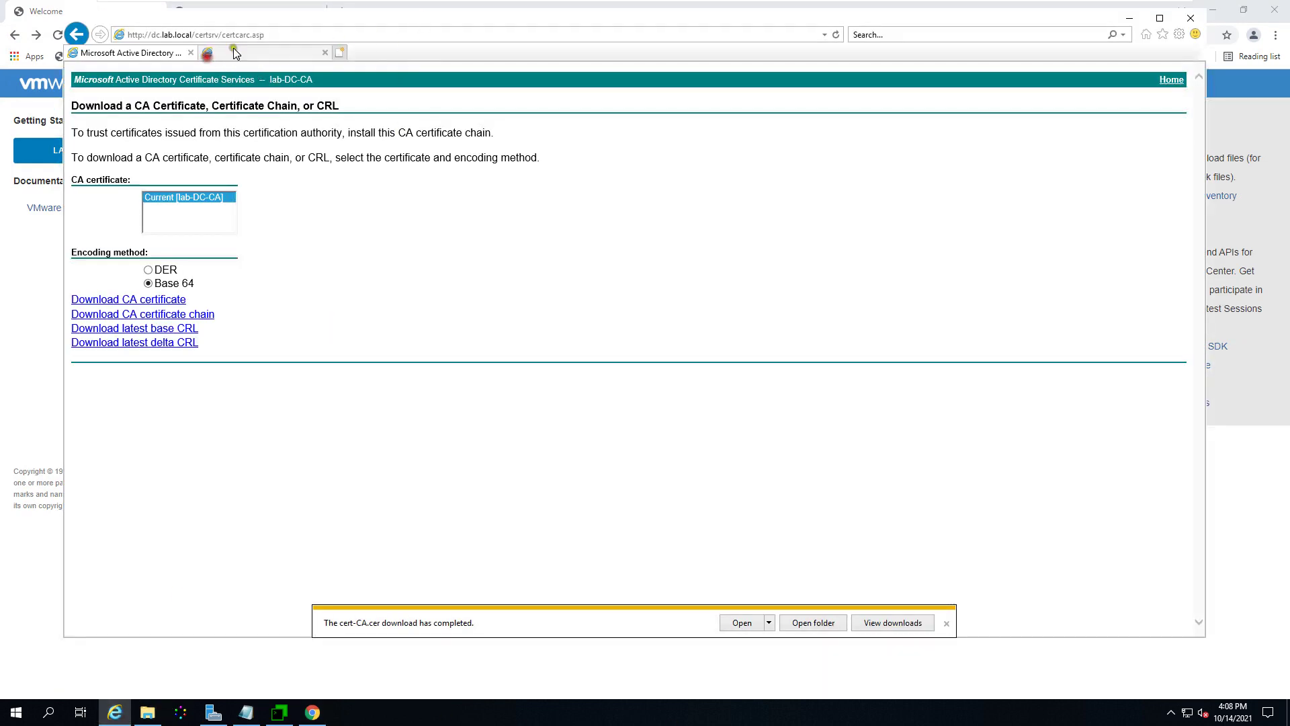
click(206, 54)
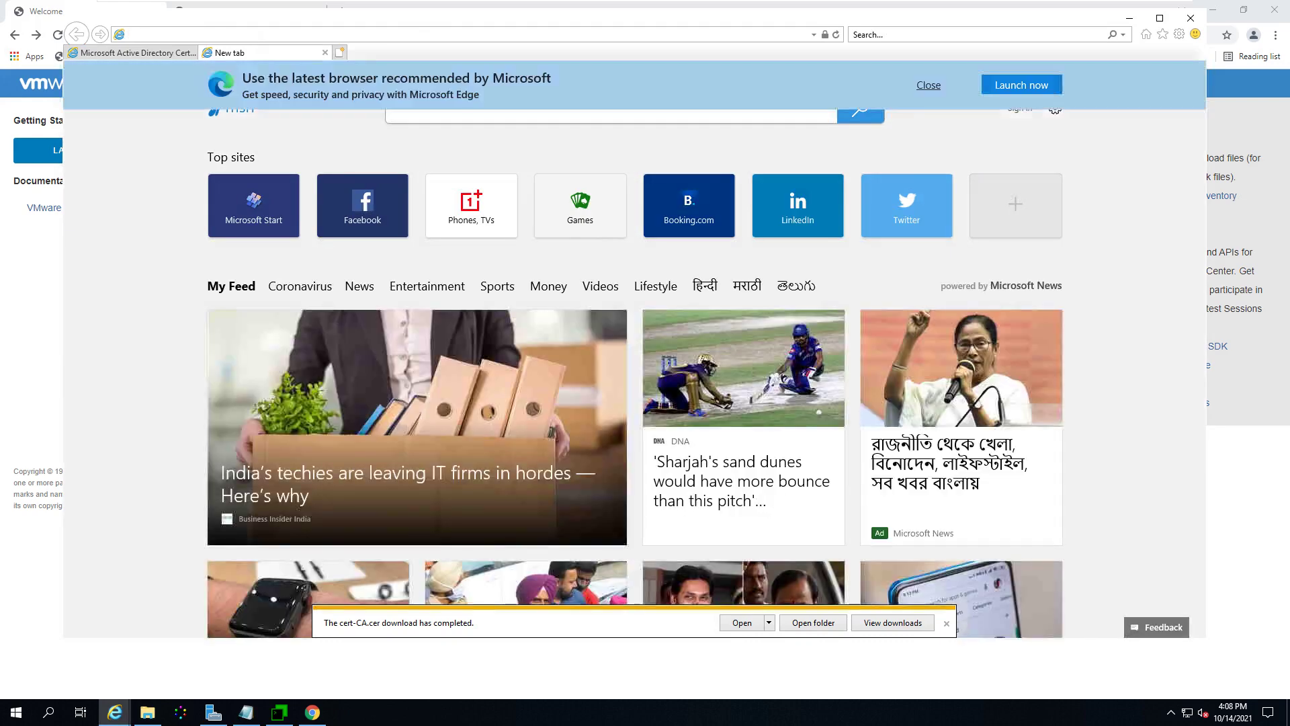
text(https)
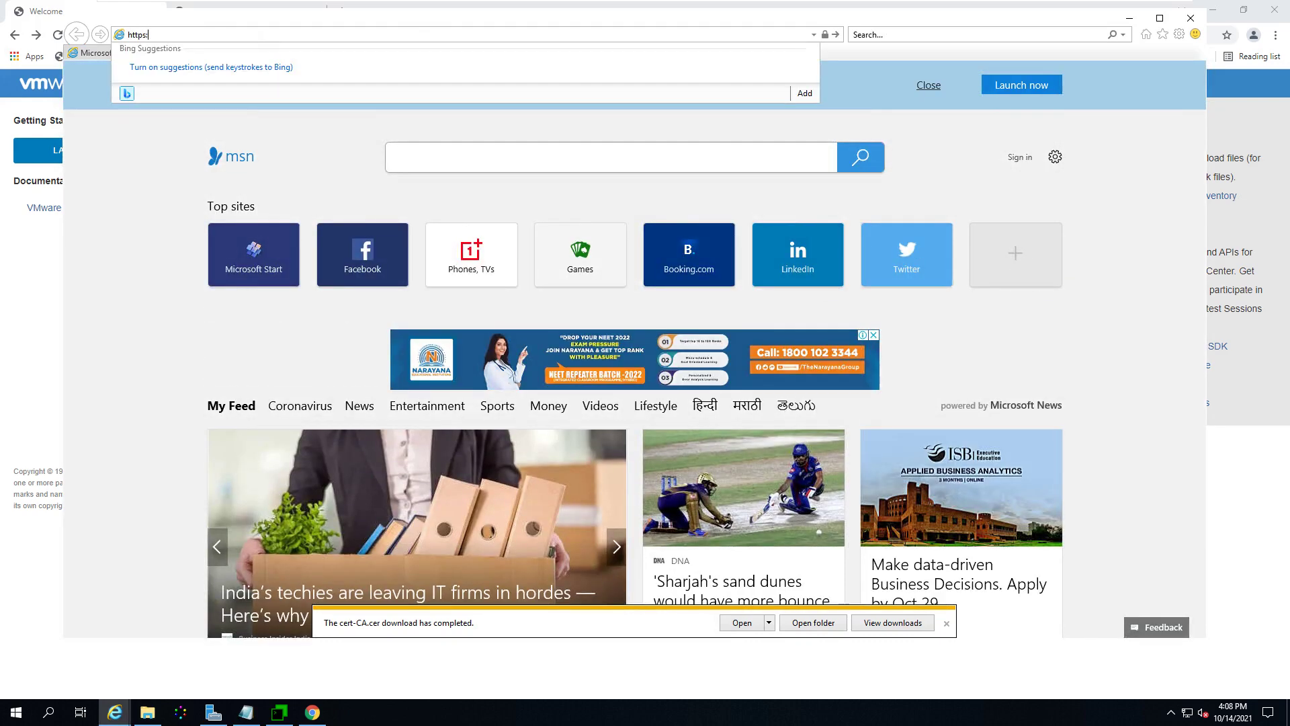
text(//)
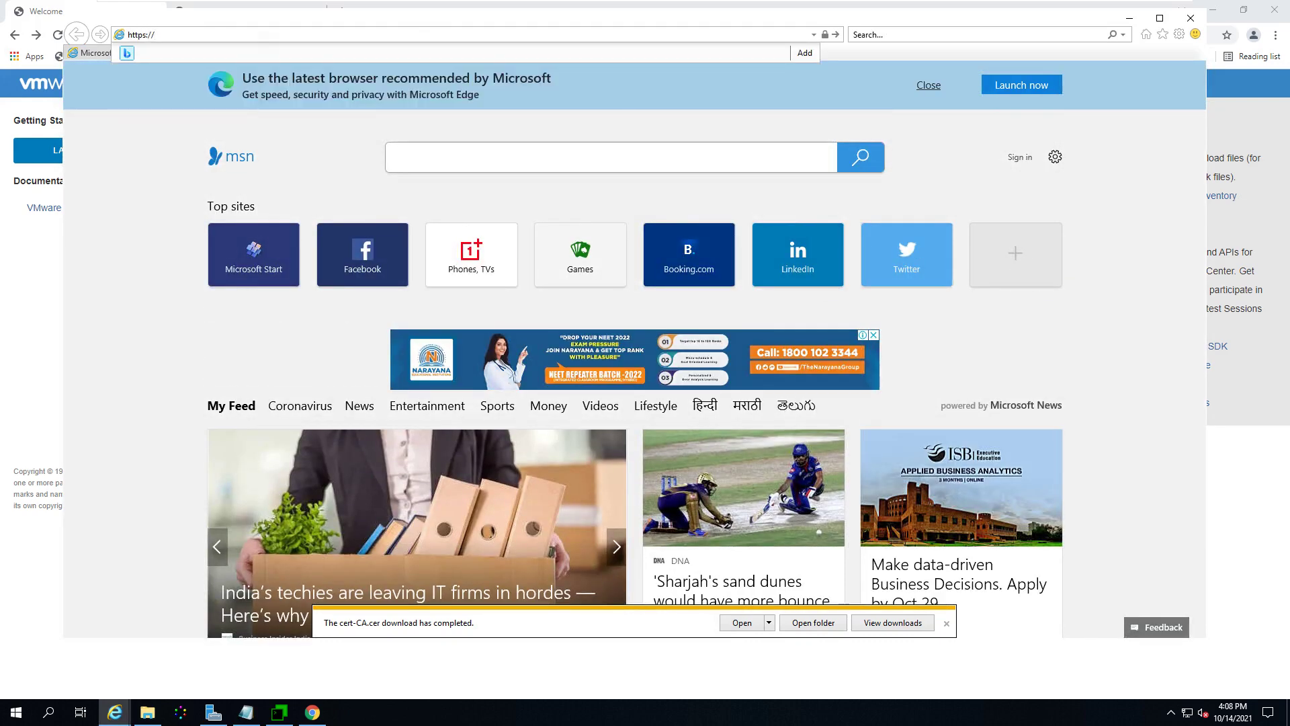
text(vcsa)
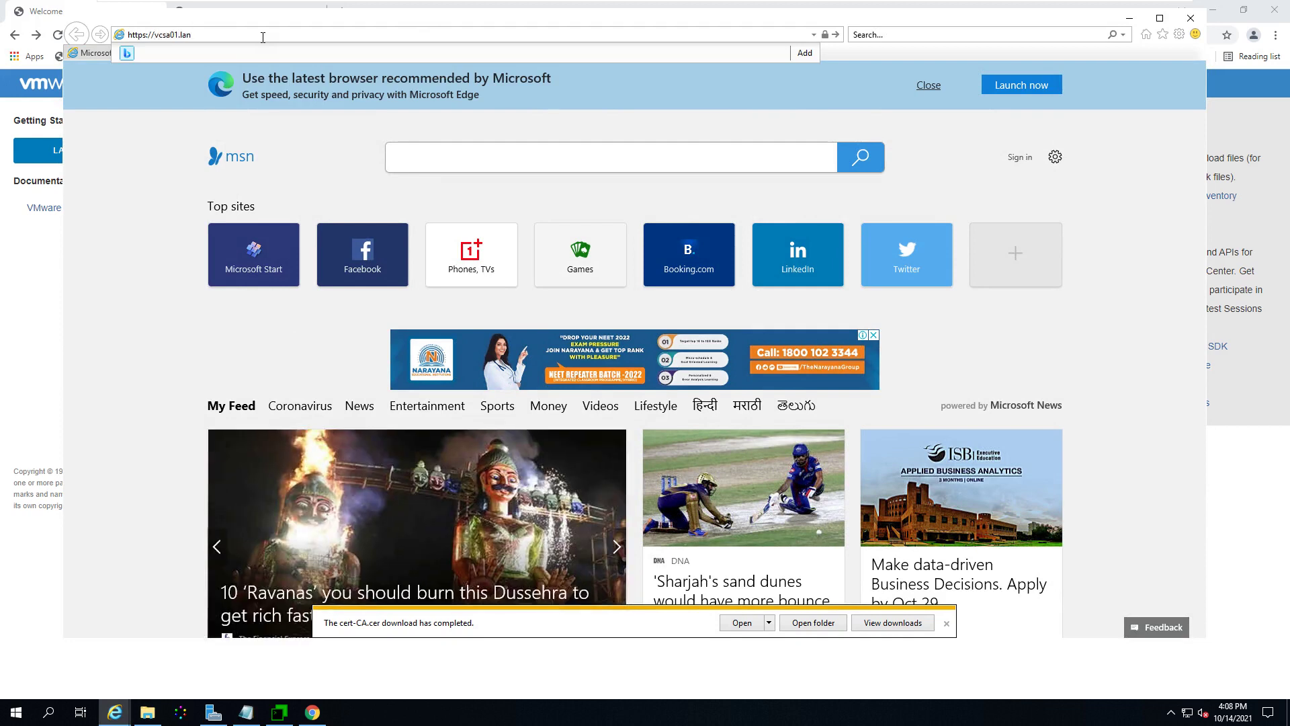
text(01.lab.local)
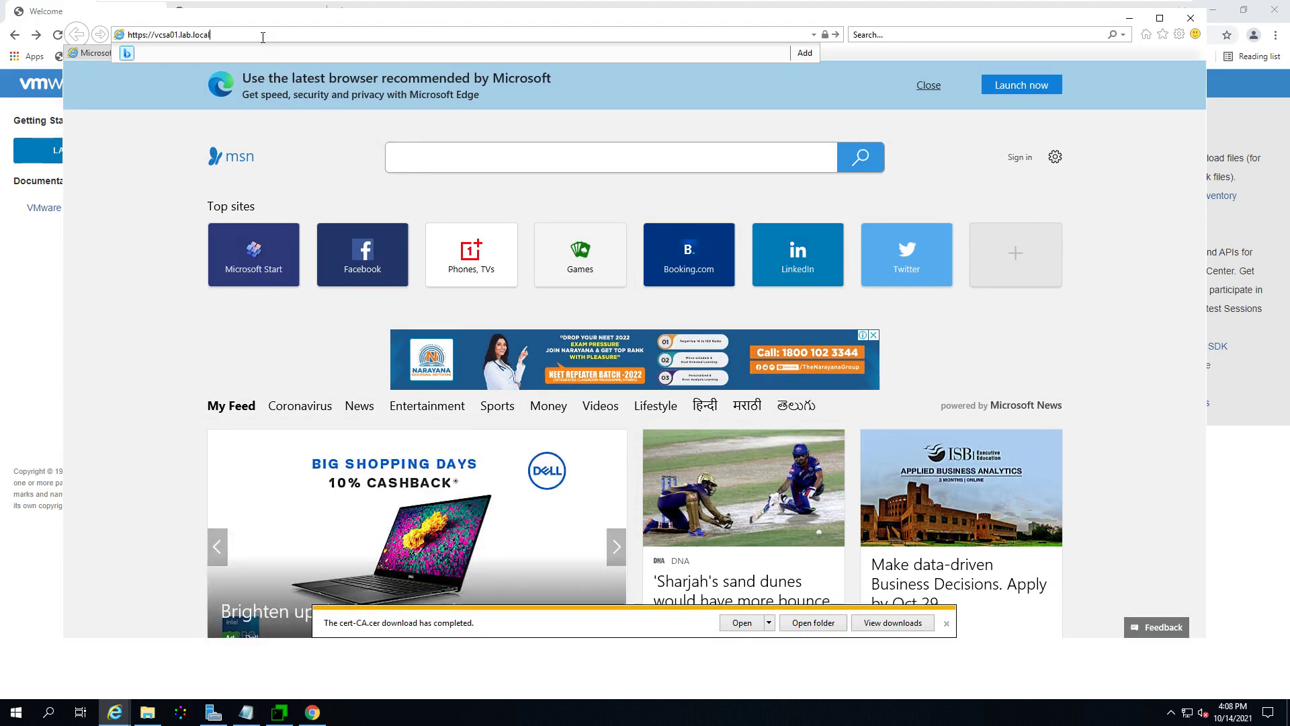
key(Return)
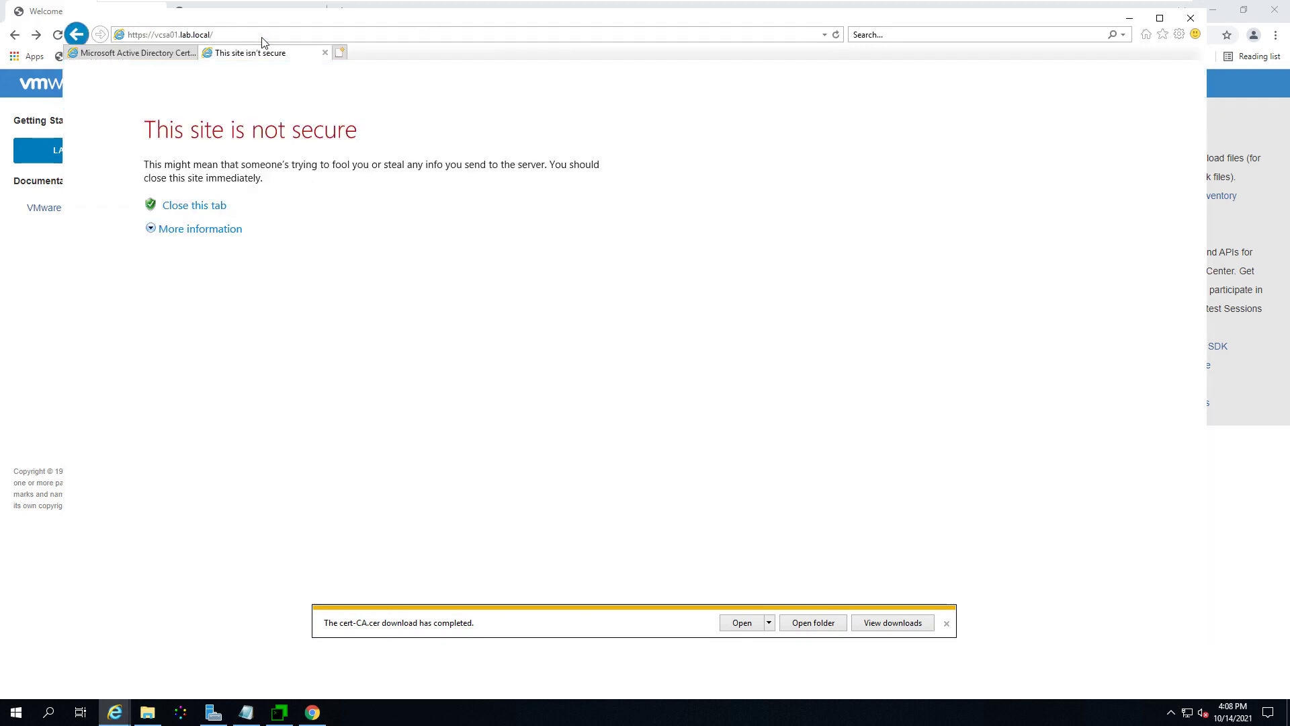
click(207, 228)
click(326, 313)
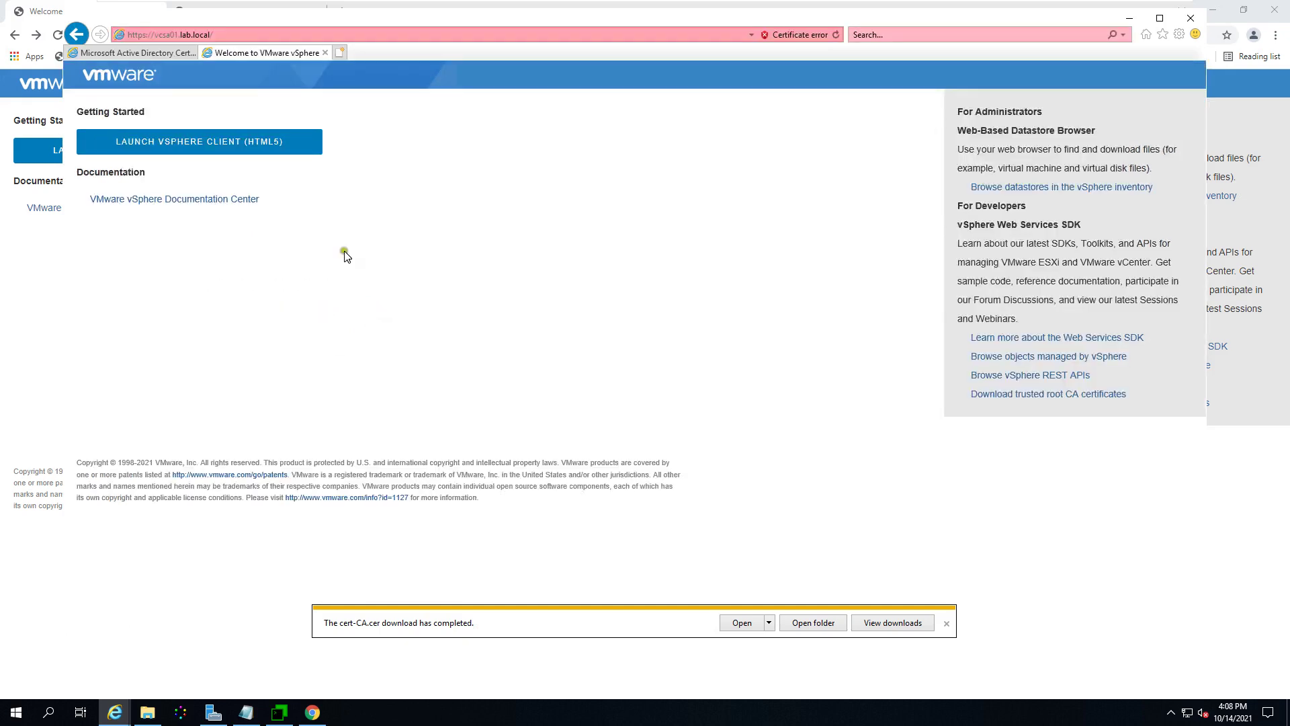
Step: Save the trusted root CA certificates as download.zip in Documents, then close Internet Explorer
click(1052, 394)
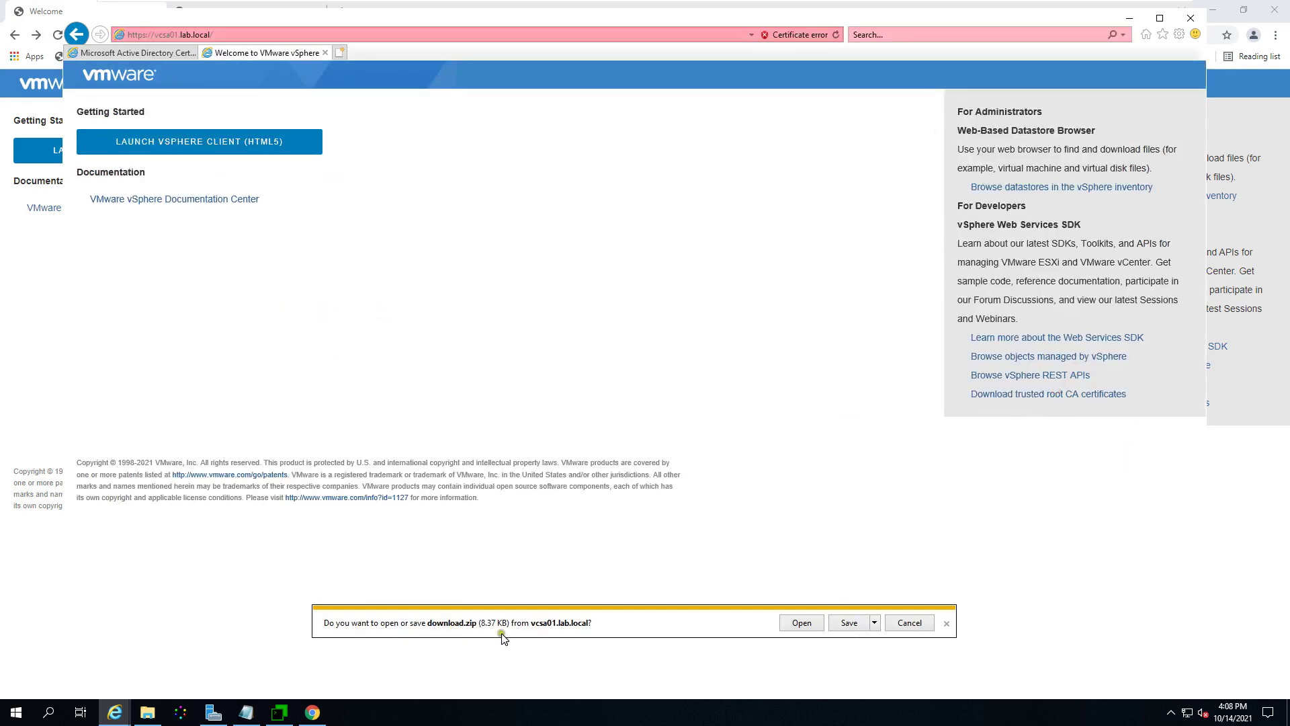
click(874, 625)
click(873, 653)
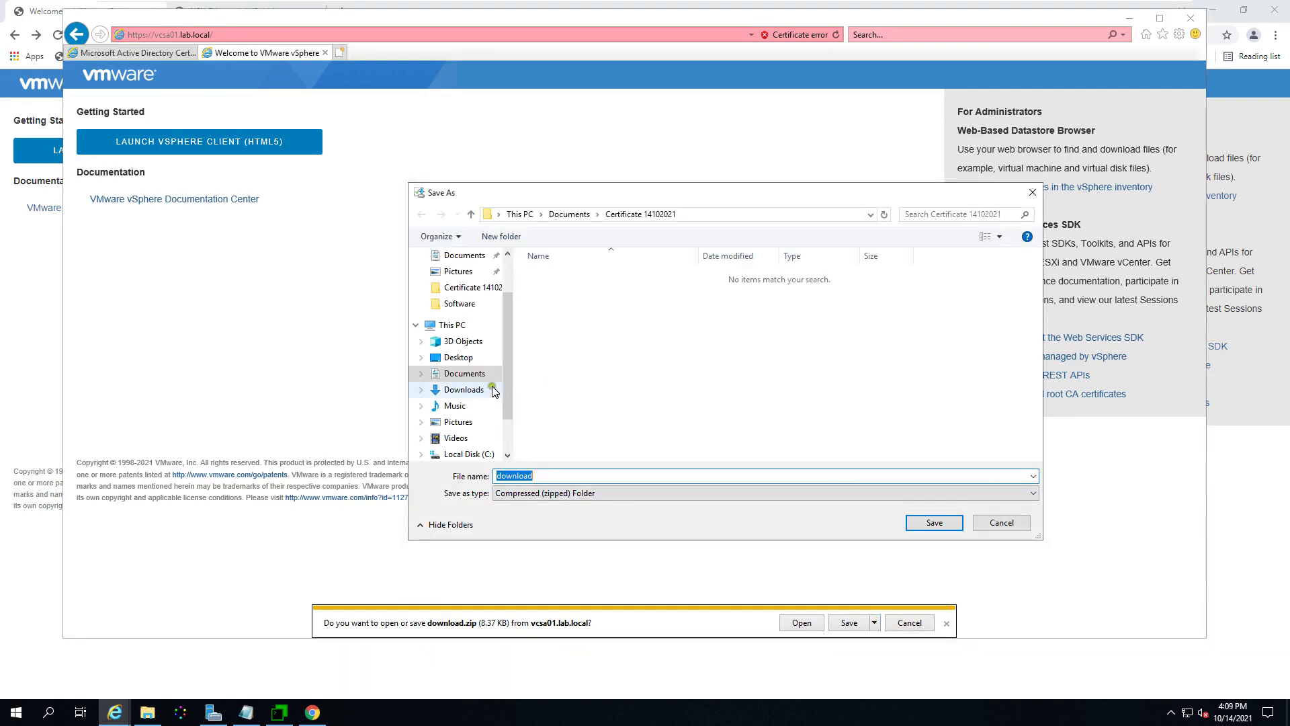
click(469, 375)
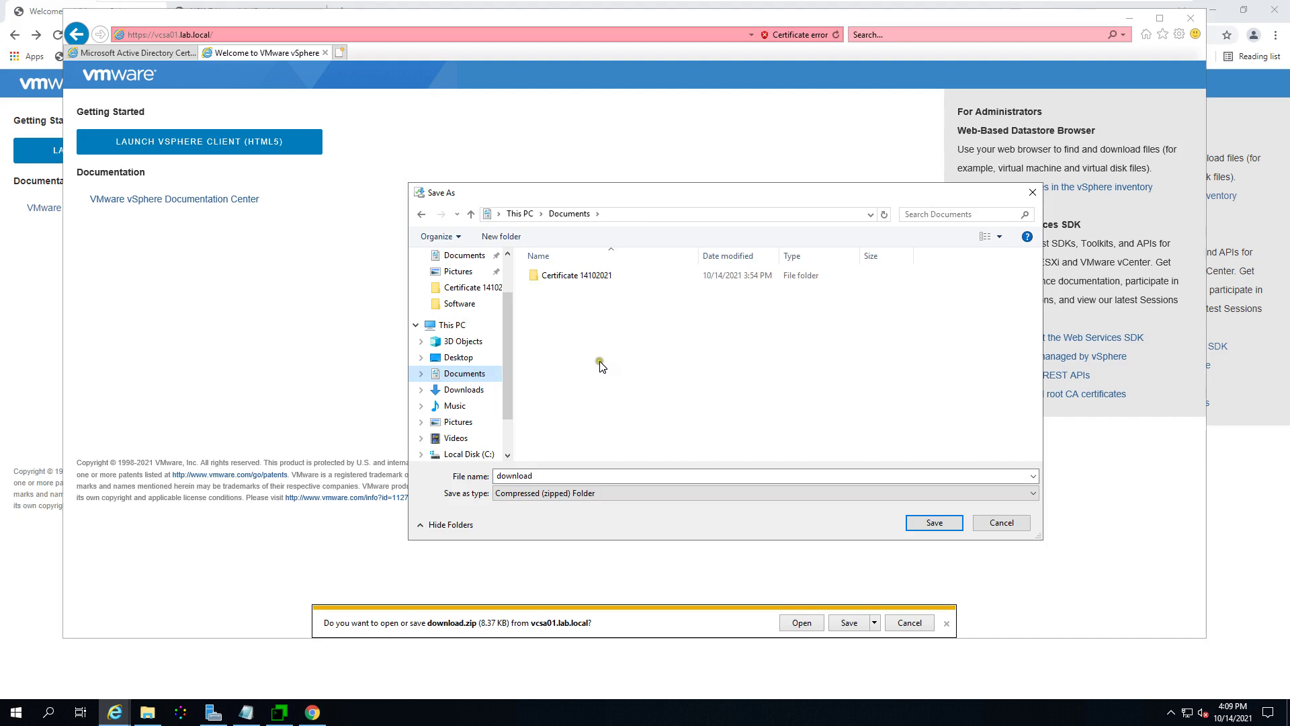
click(938, 523)
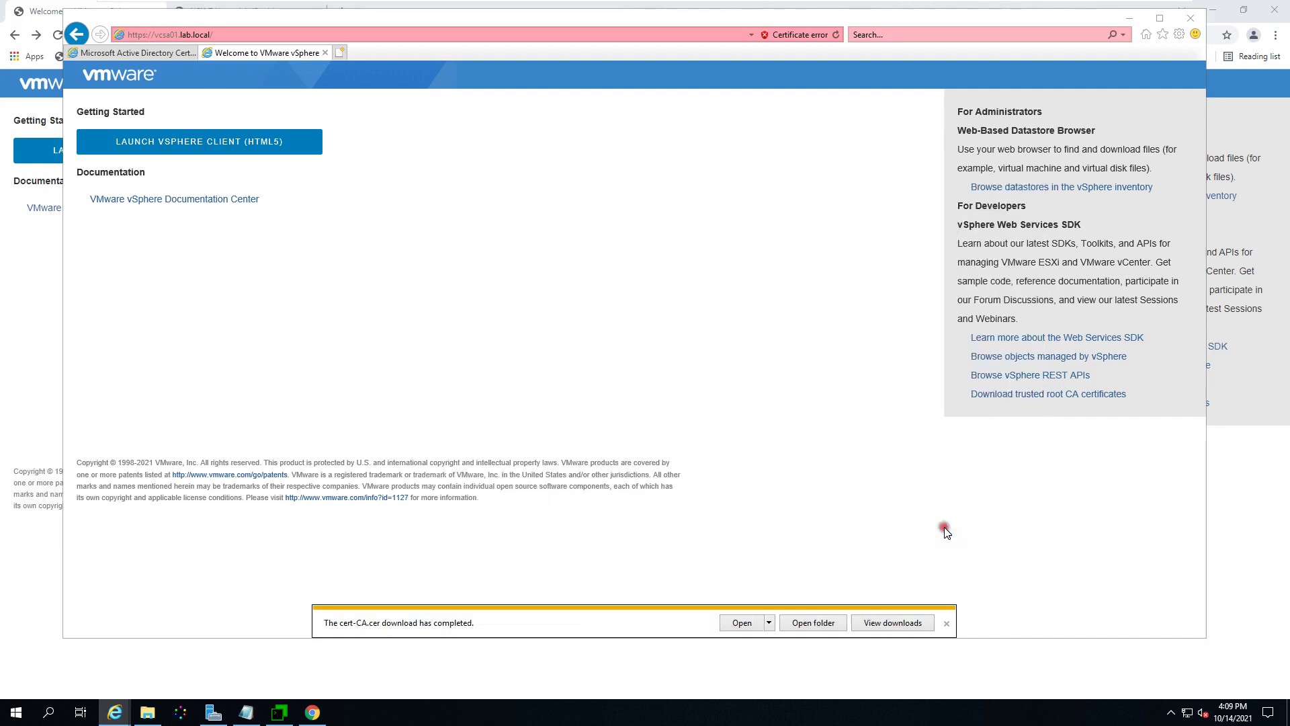
click(611, 328)
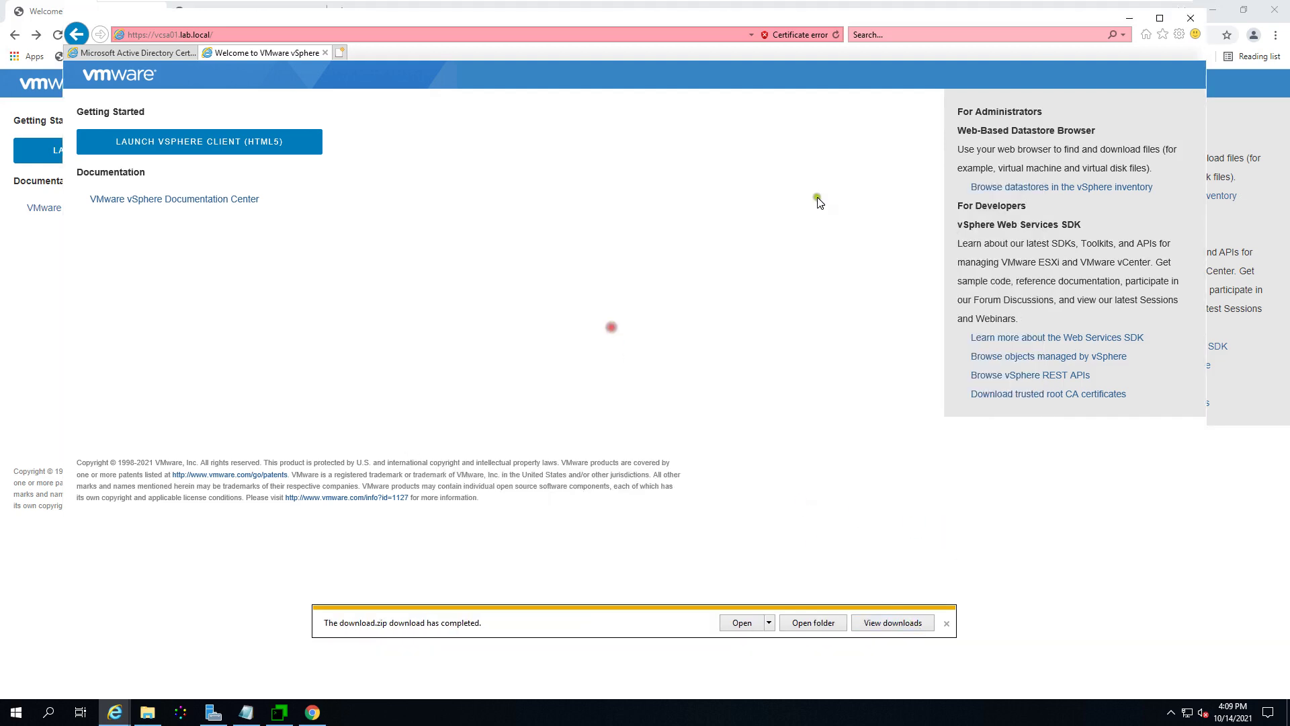
click(1189, 20)
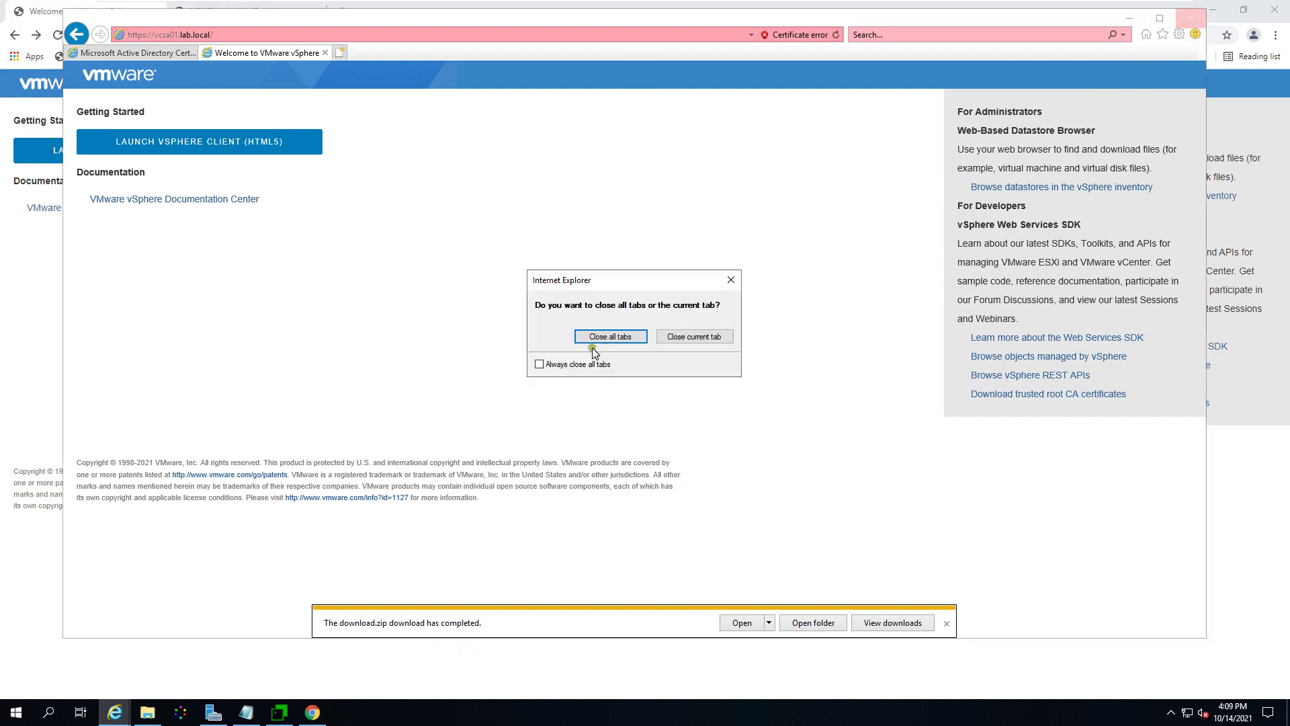
Step: Review the vcsa01.lab.local certificate's General, Details and Certification Path tabs, confirming the lab-DC-CA issuer
click(595, 338)
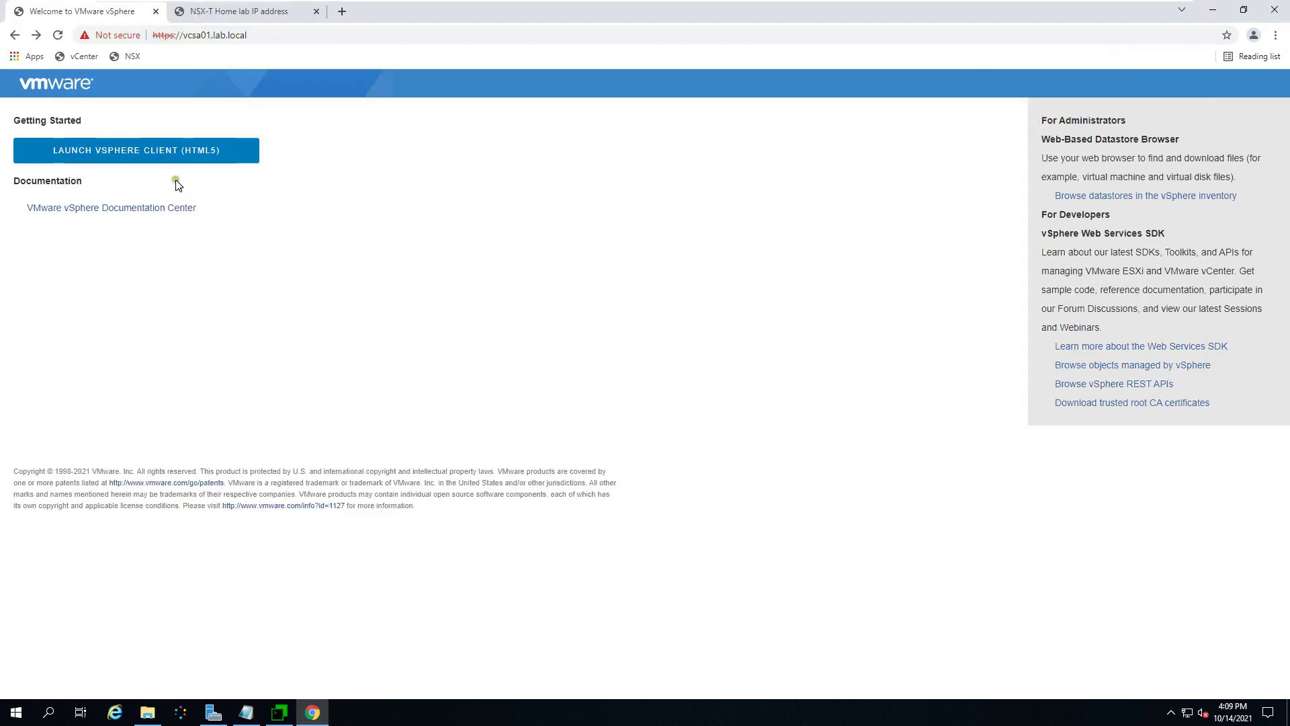
click(114, 37)
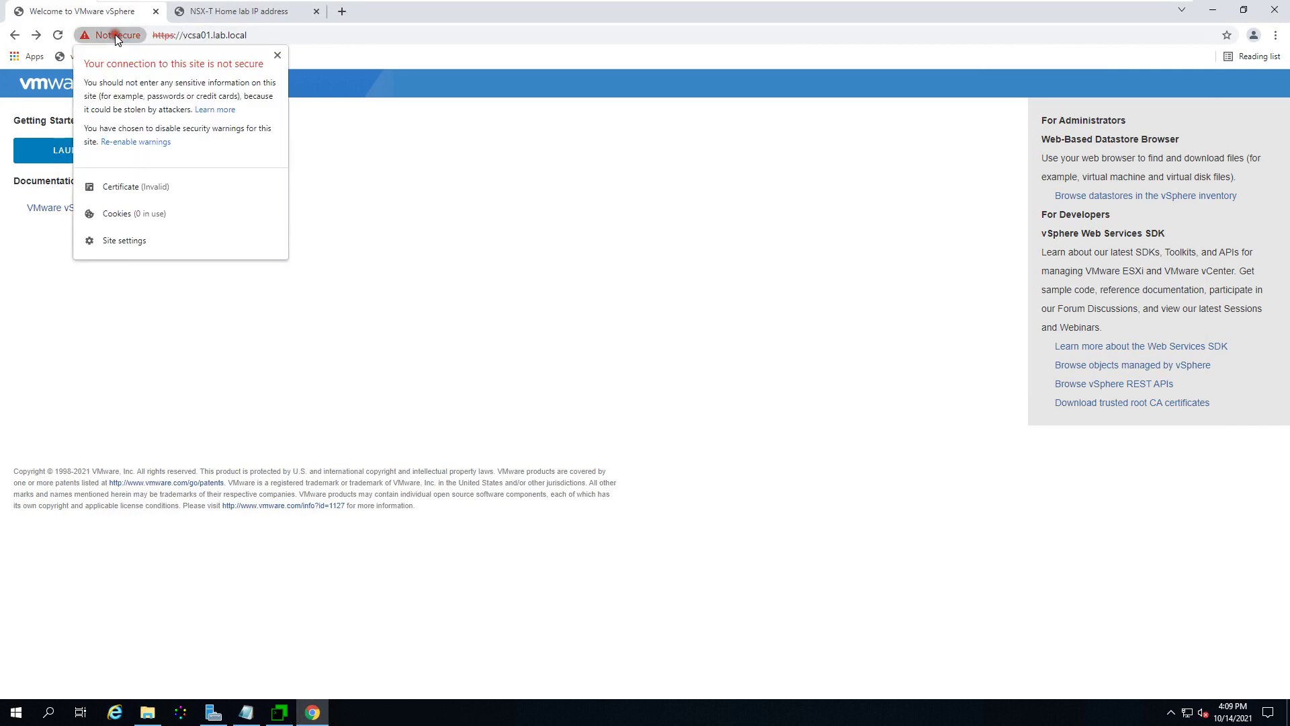
click(137, 187)
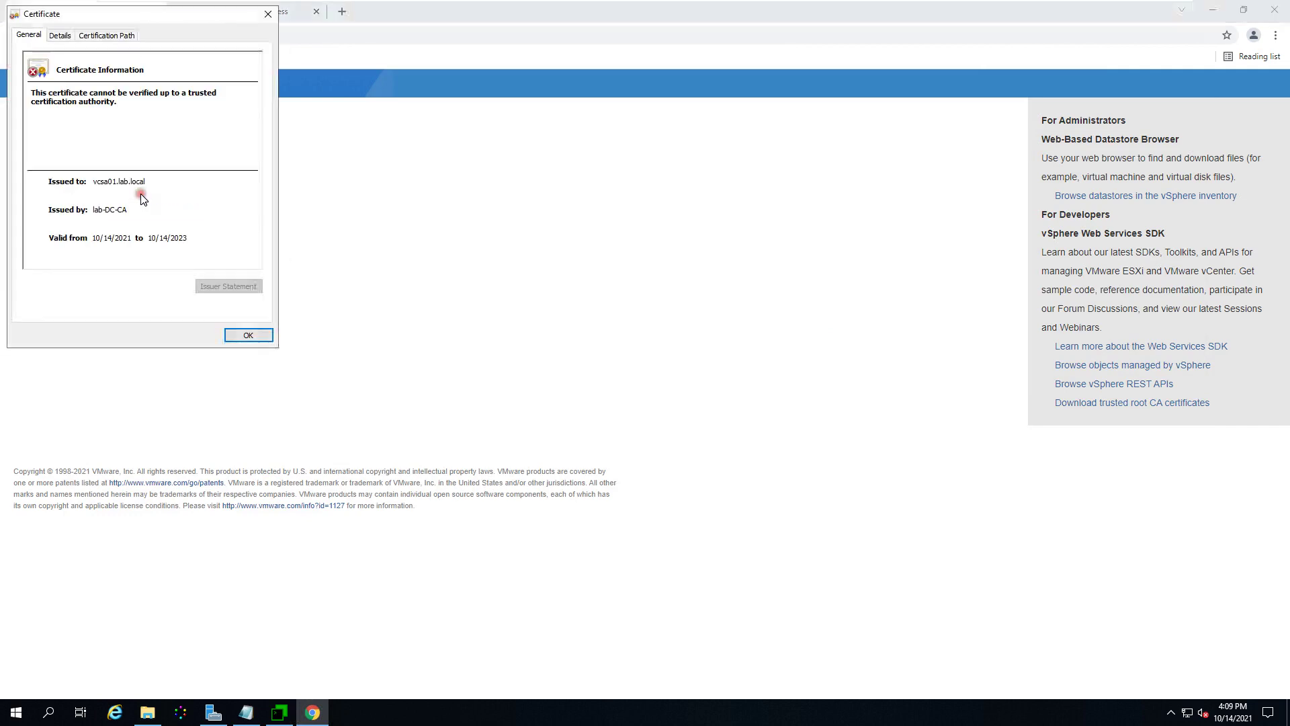
click(65, 37)
click(102, 34)
click(52, 37)
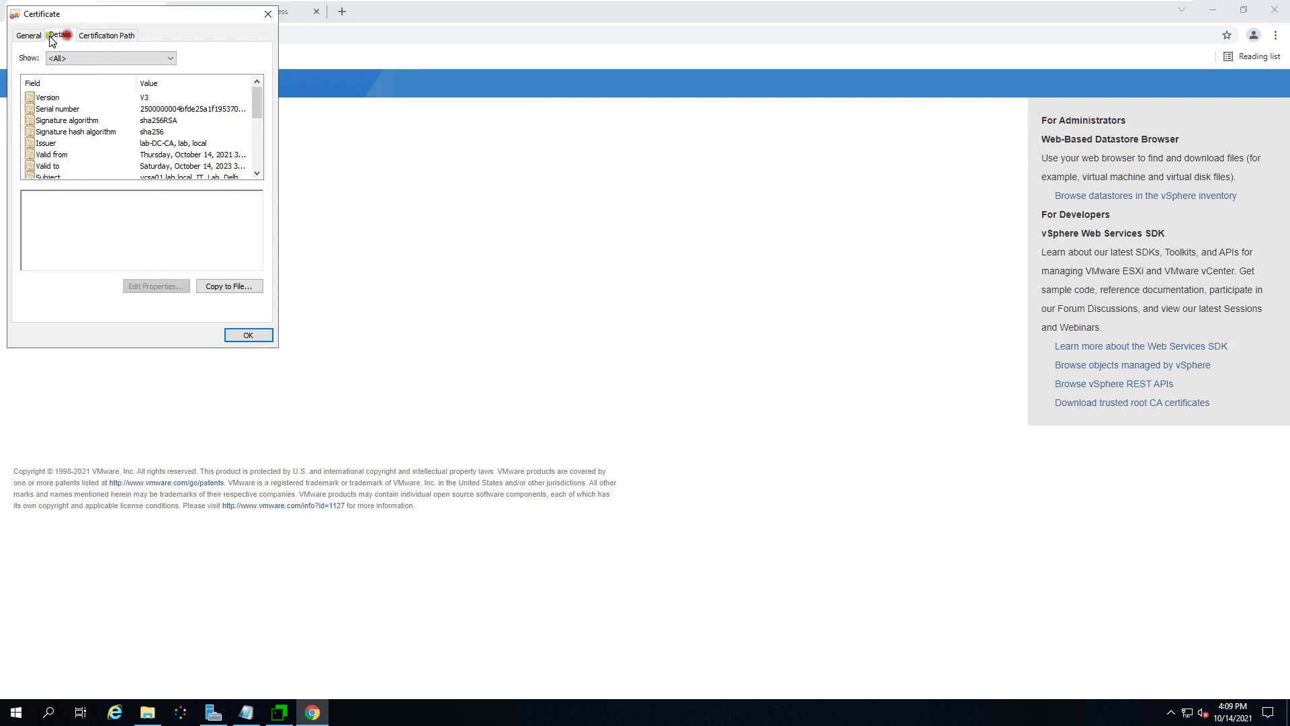
click(27, 36)
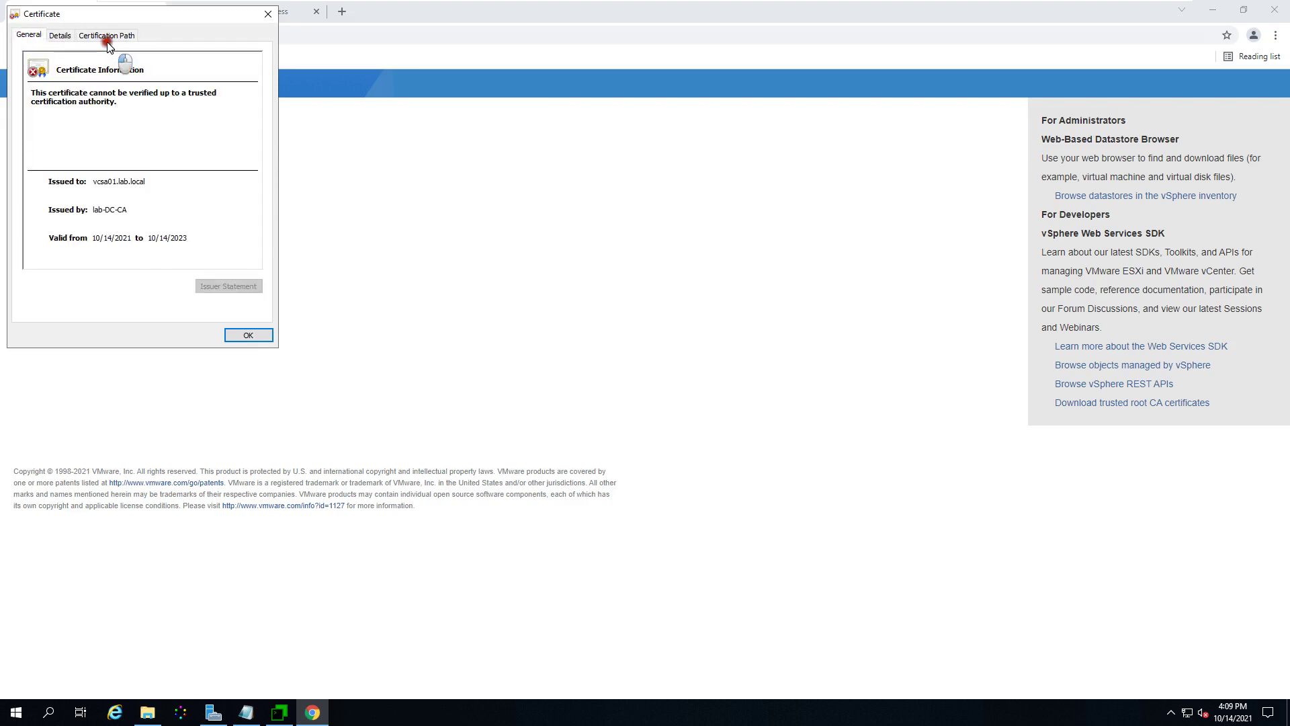
click(107, 35)
click(60, 35)
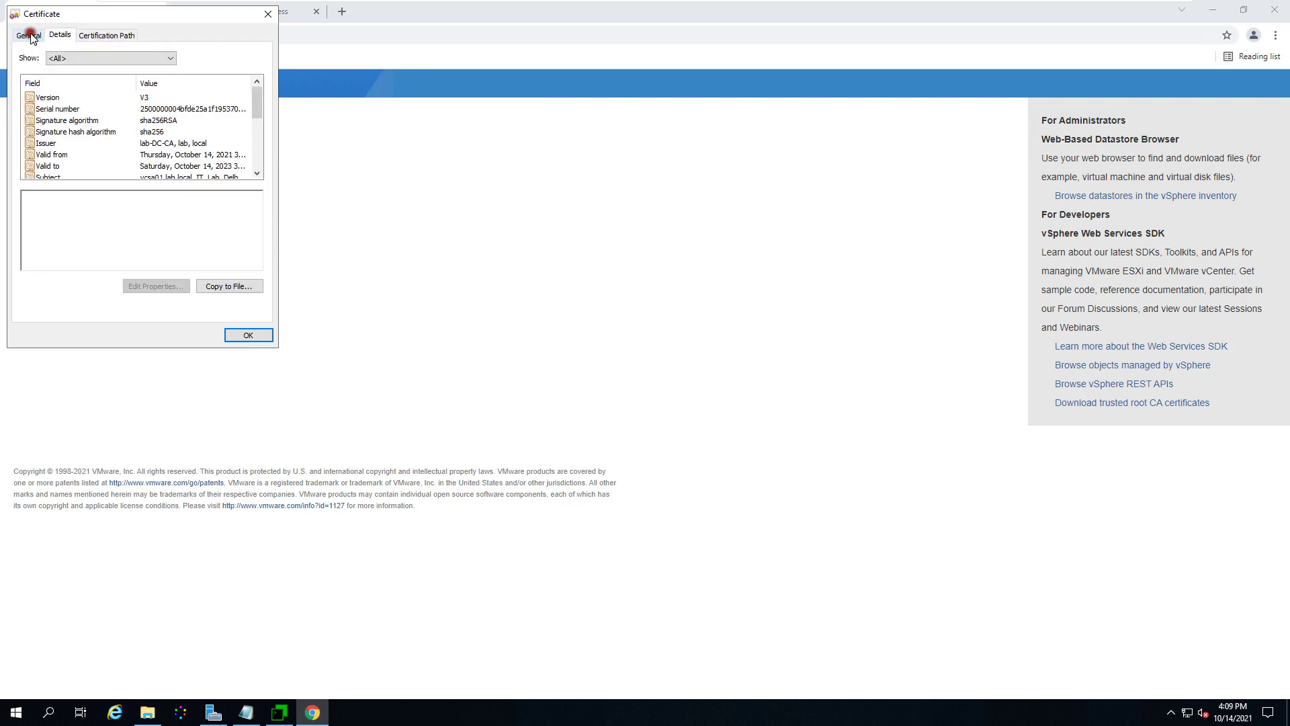
click(28, 34)
click(254, 334)
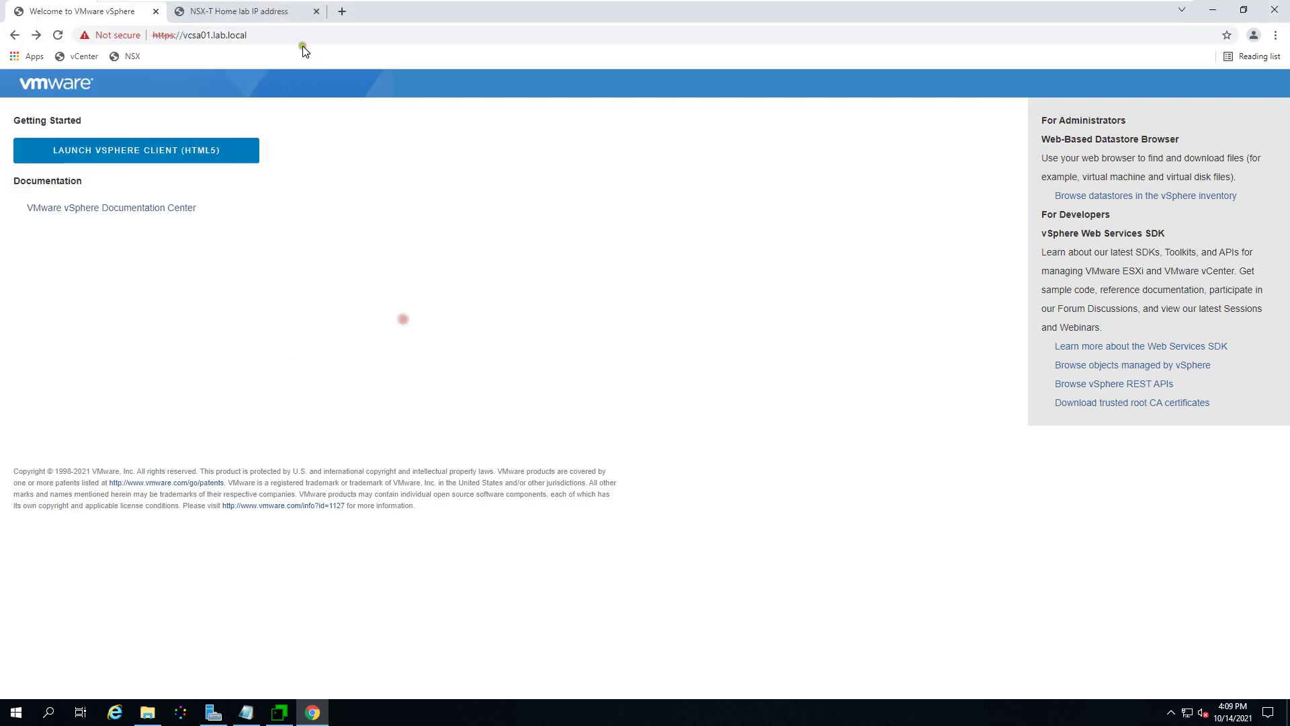
Step: Close the NSX-T Home lab IP address PDF and re-enable security warnings for vcsa01.lab.local
click(270, 21)
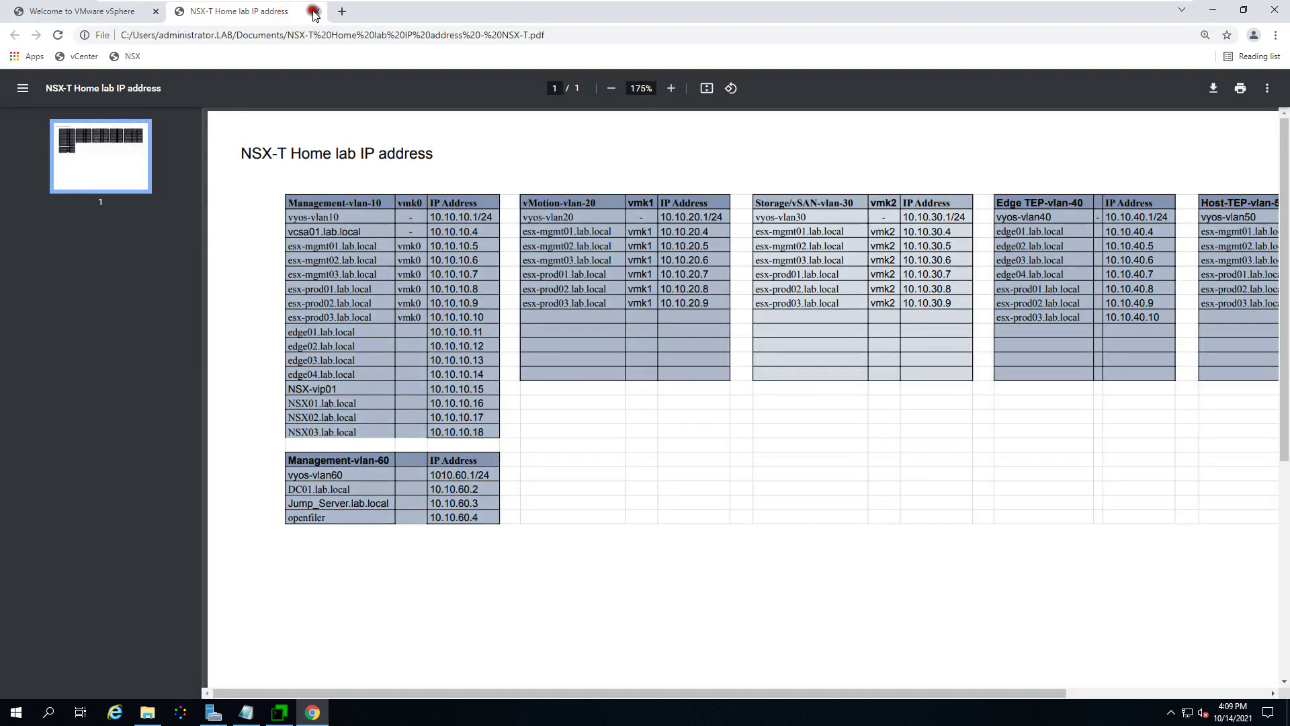
click(315, 11)
click(160, 35)
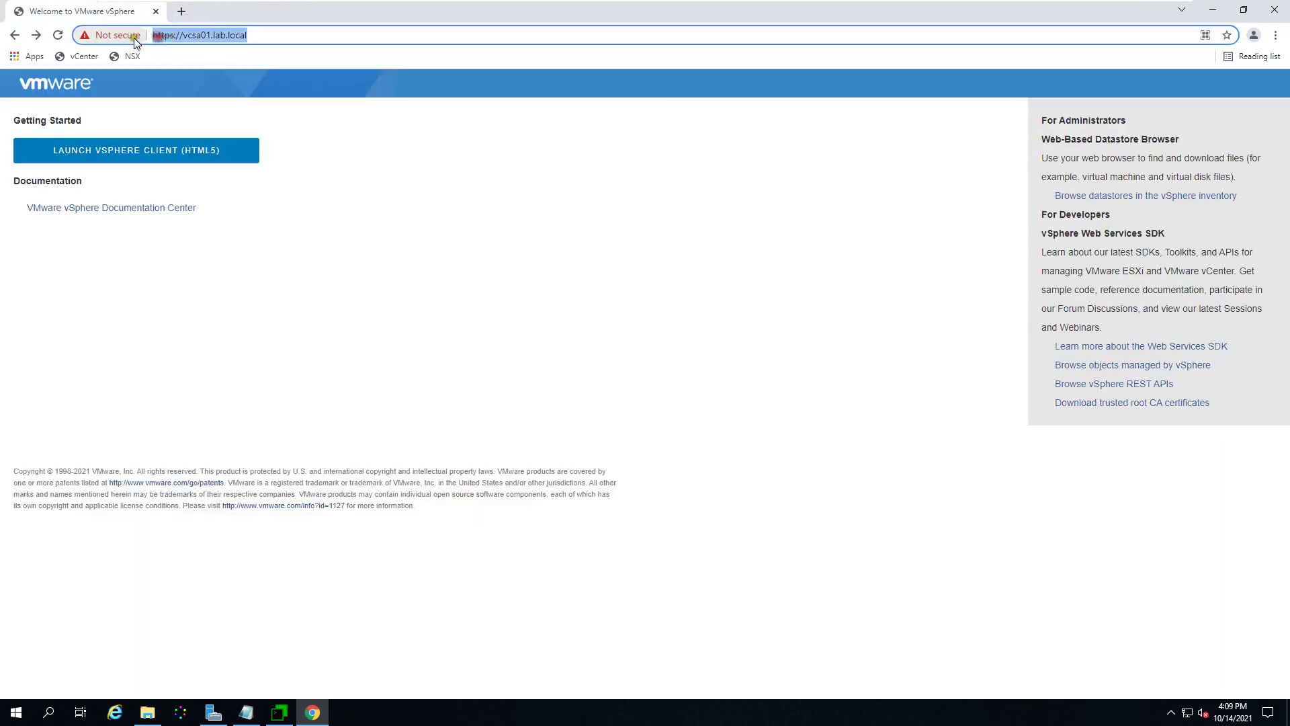
click(124, 41)
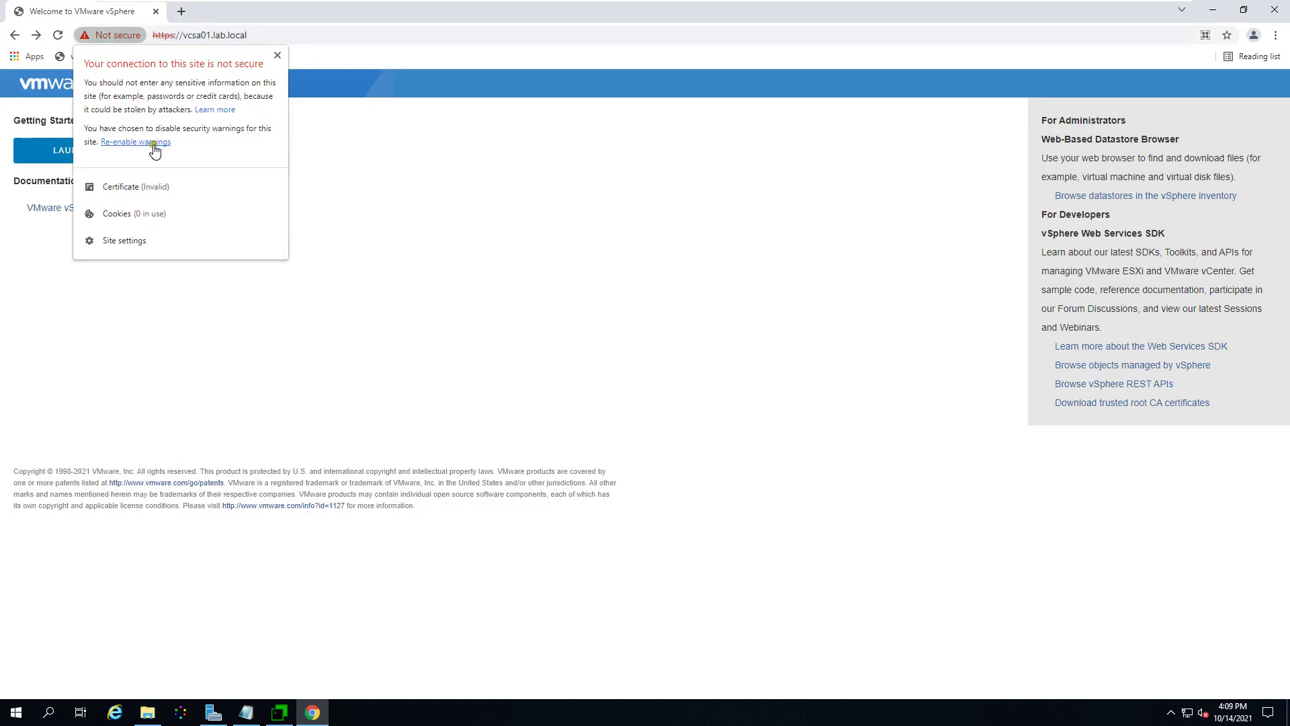
click(158, 143)
Step: Check the site settings and certificate again, confirming it is still untrusted, then close Chrome
click(116, 37)
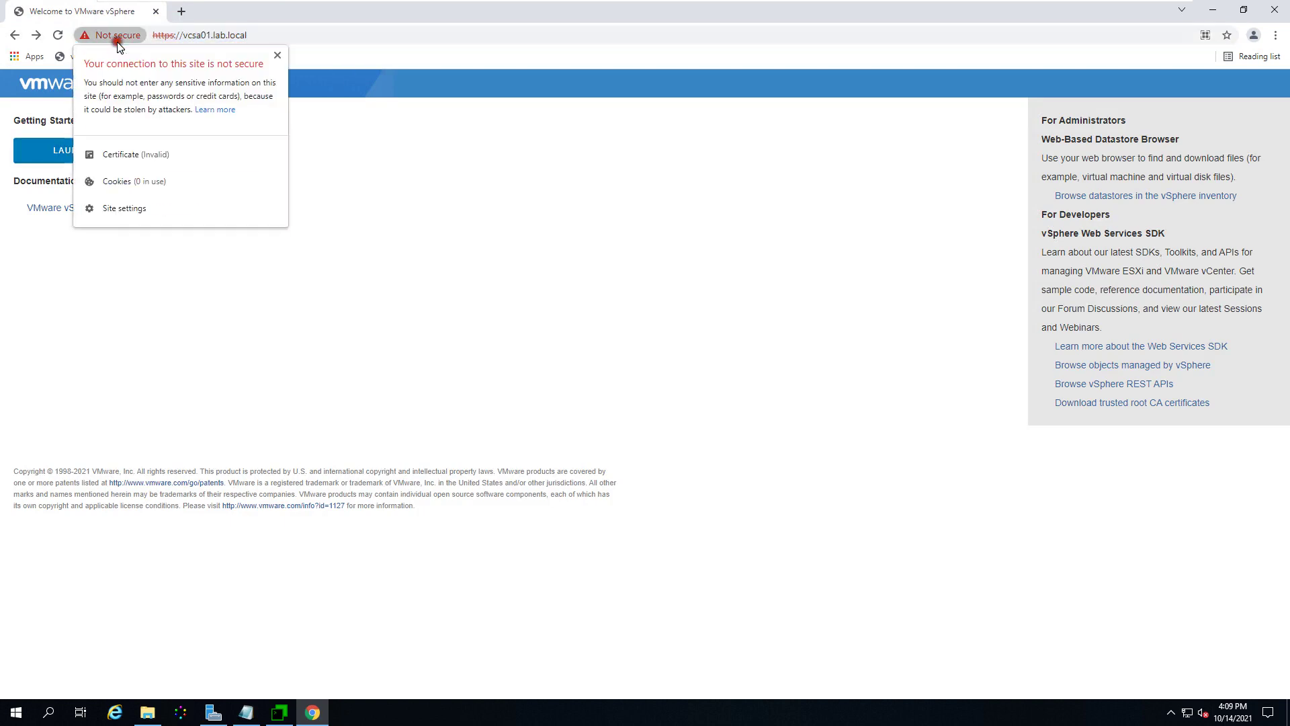
click(129, 208)
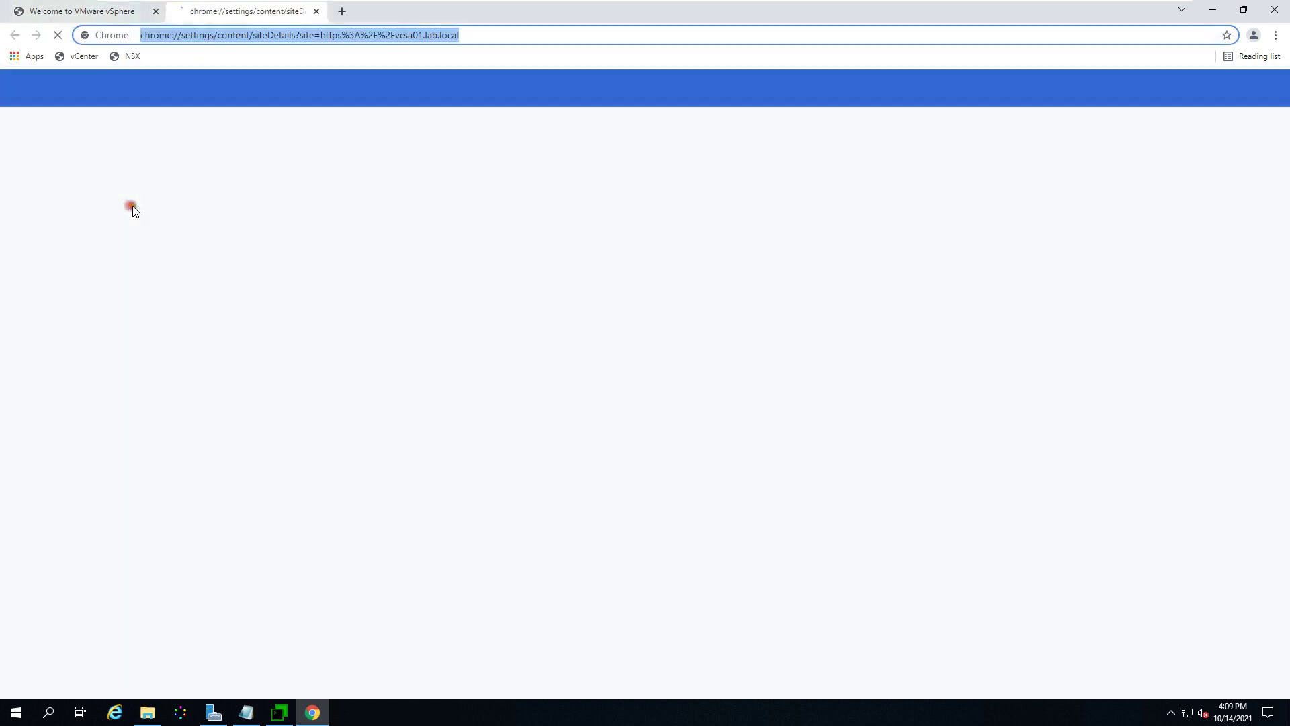
click(317, 12)
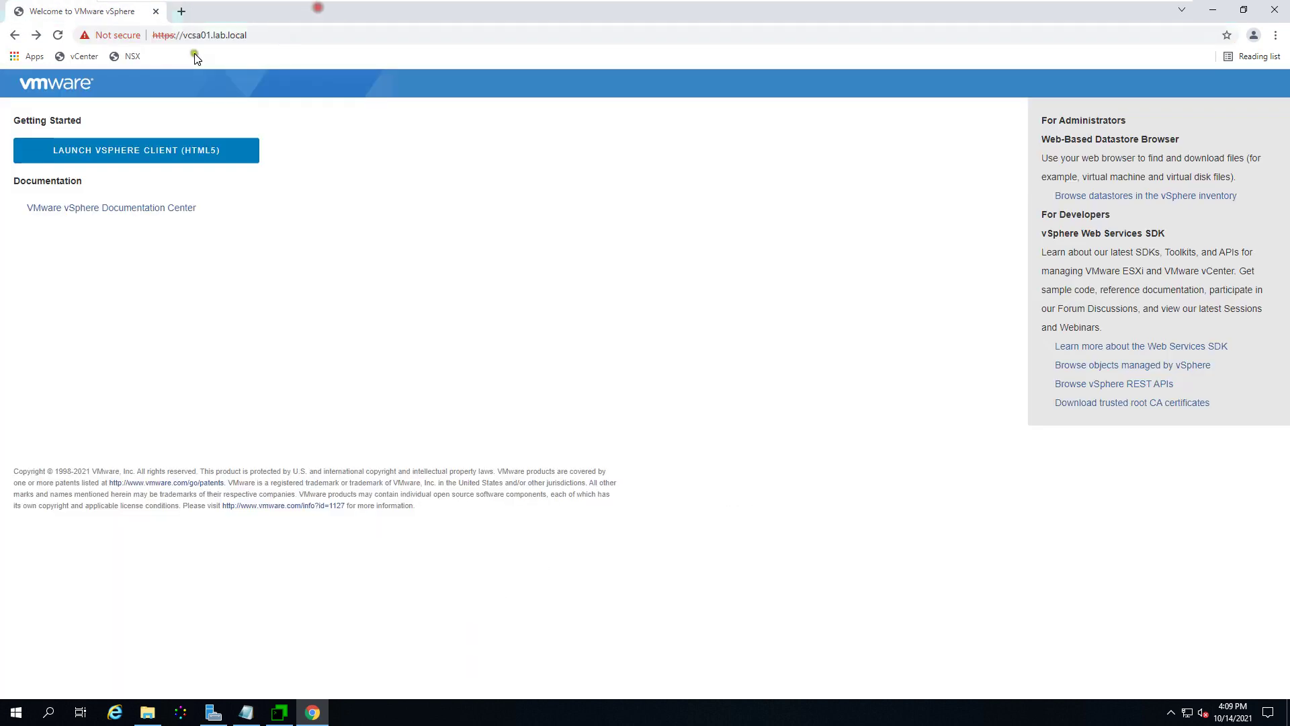
click(116, 35)
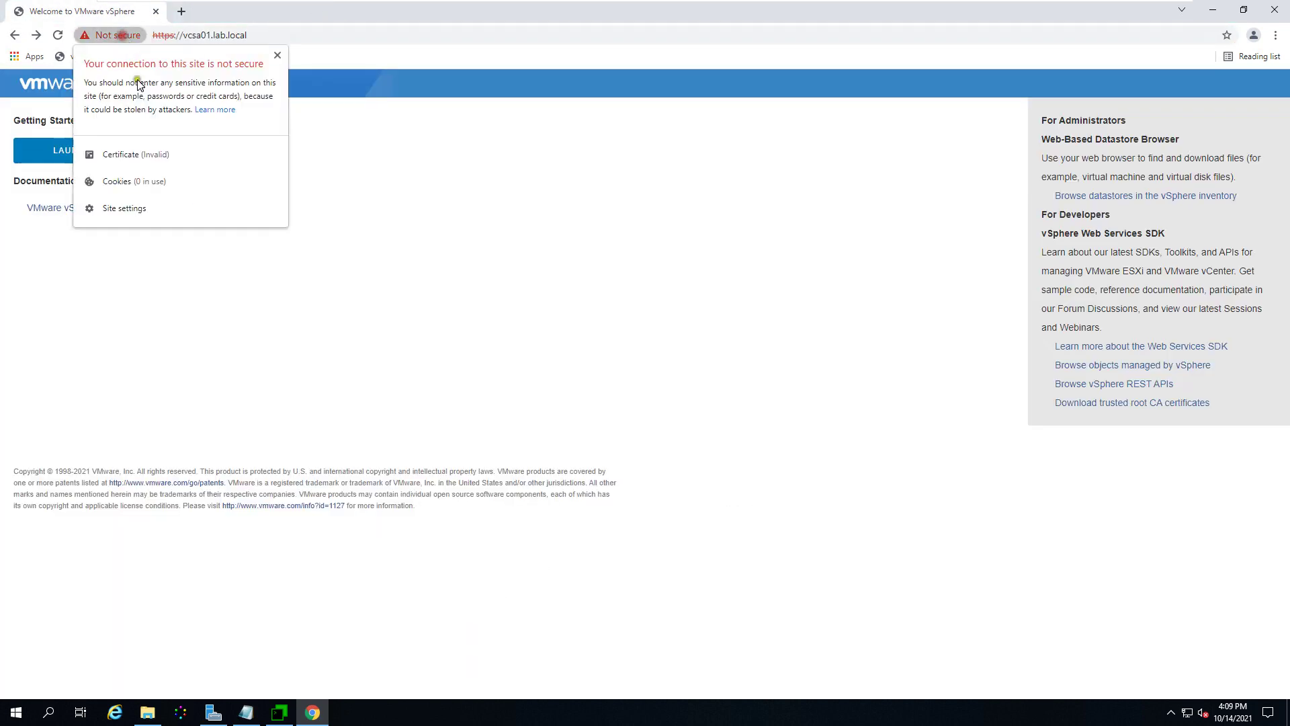
click(91, 160)
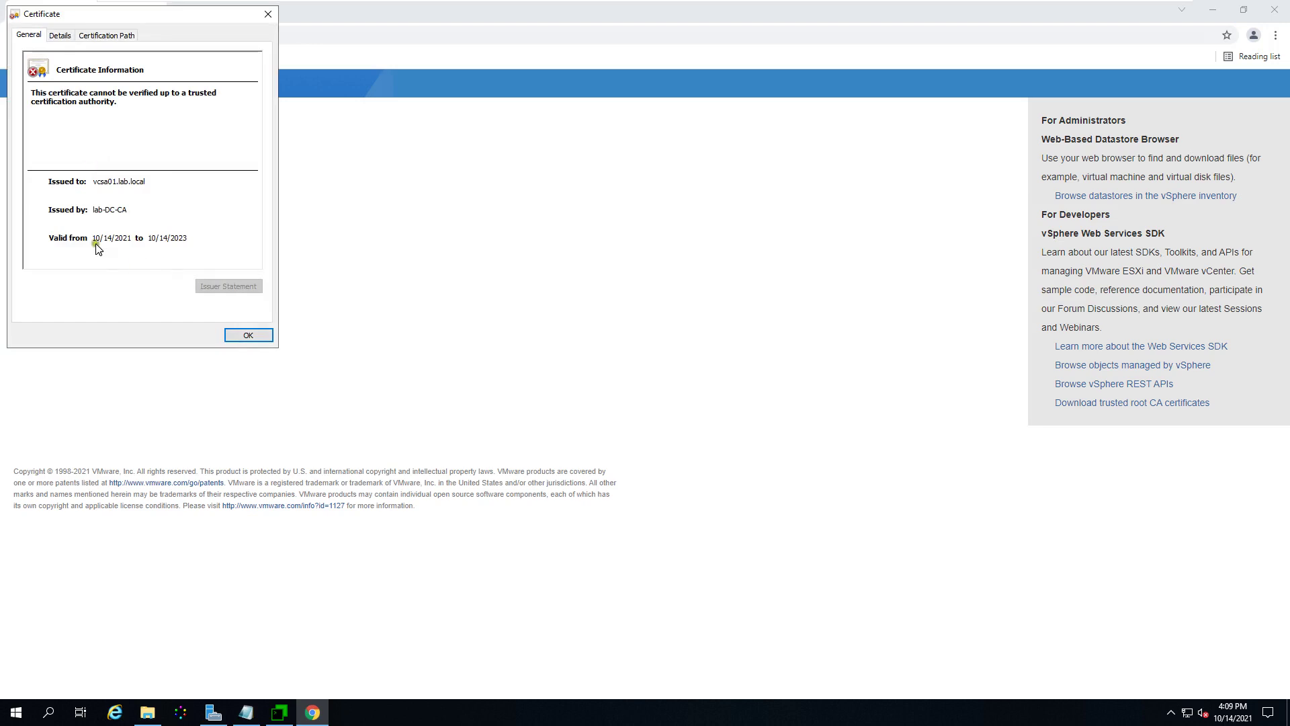
click(264, 336)
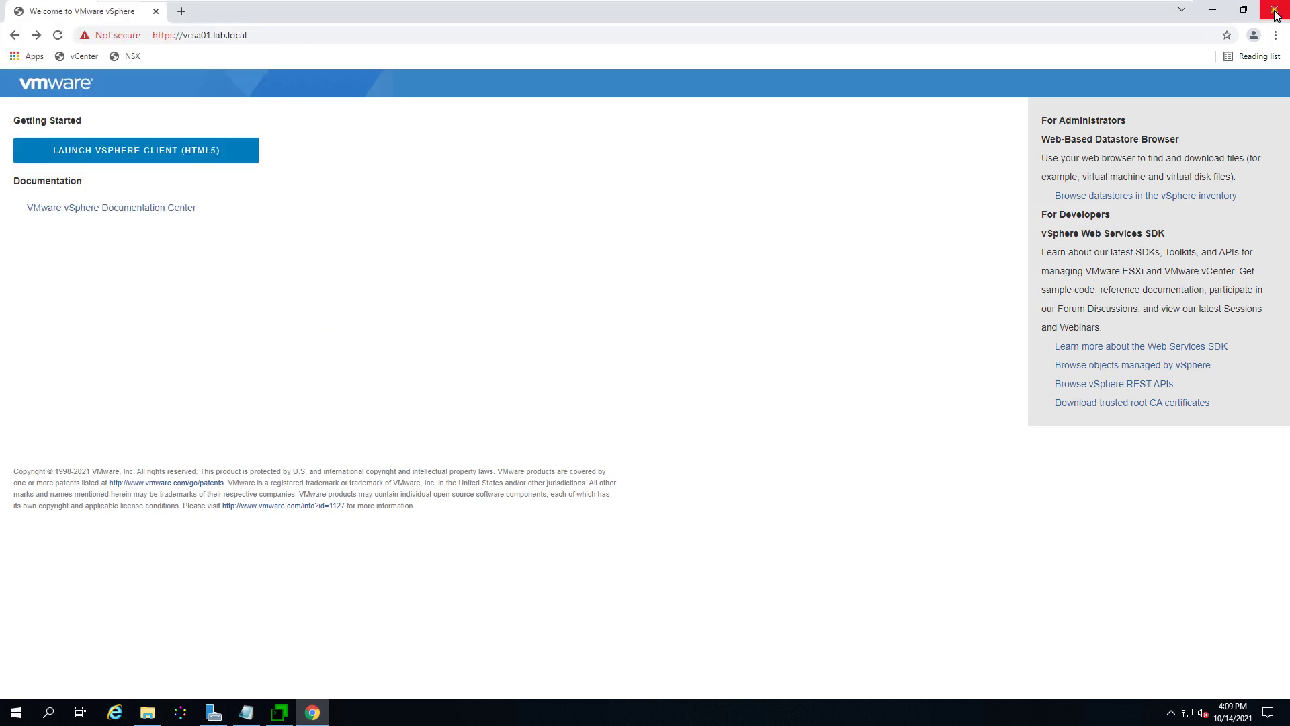
click(1274, 11)
click(675, 101)
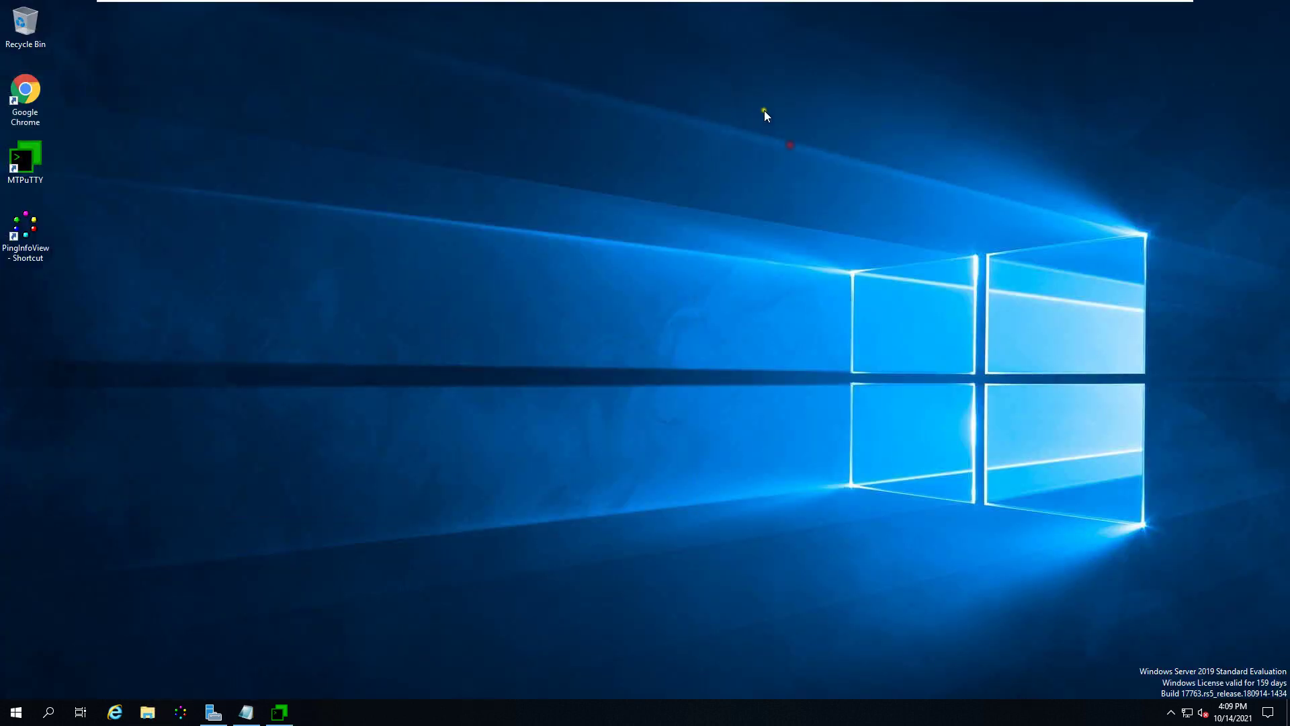
double_click(25, 90)
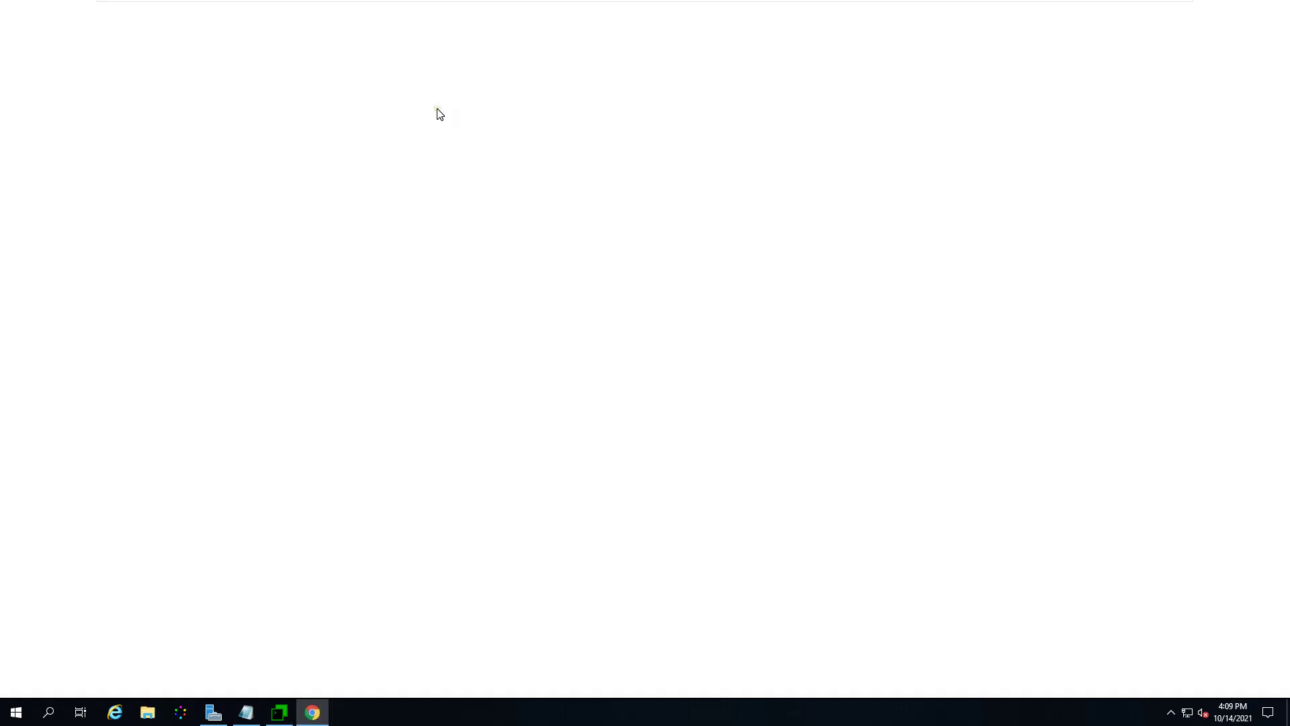
text(http)
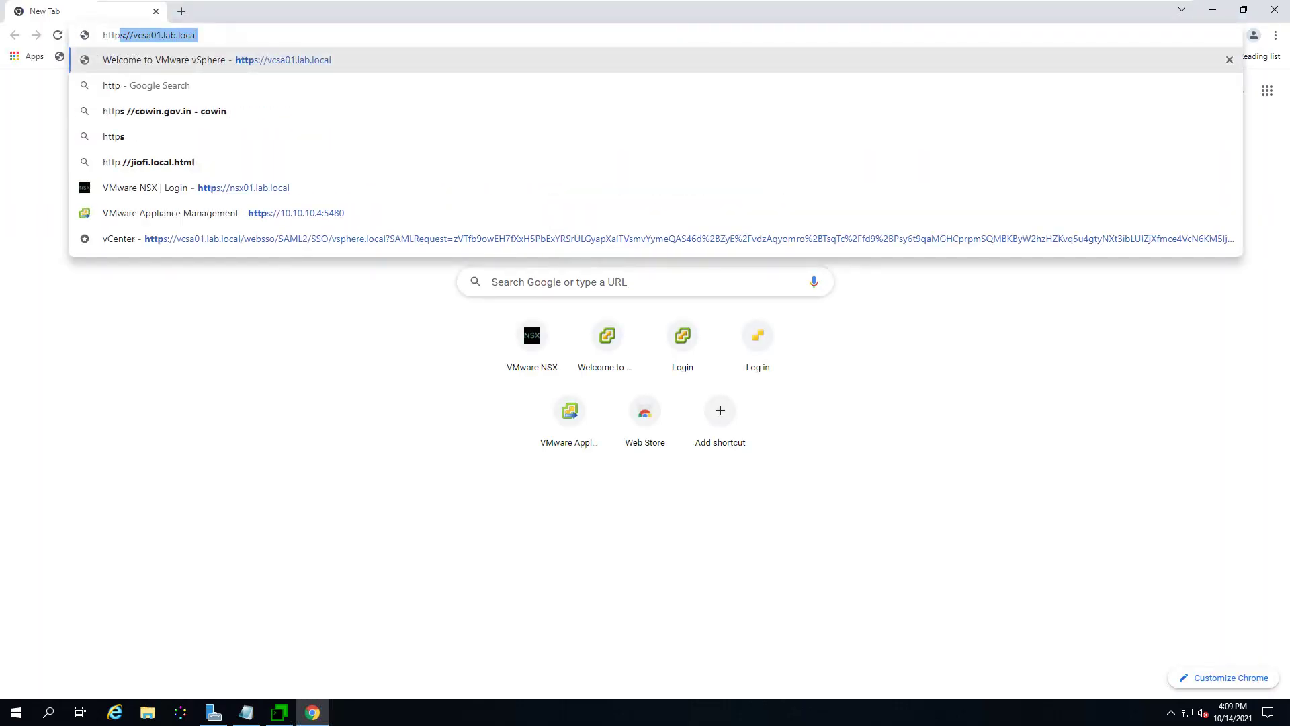
text(s://vcsa01.lab.local)
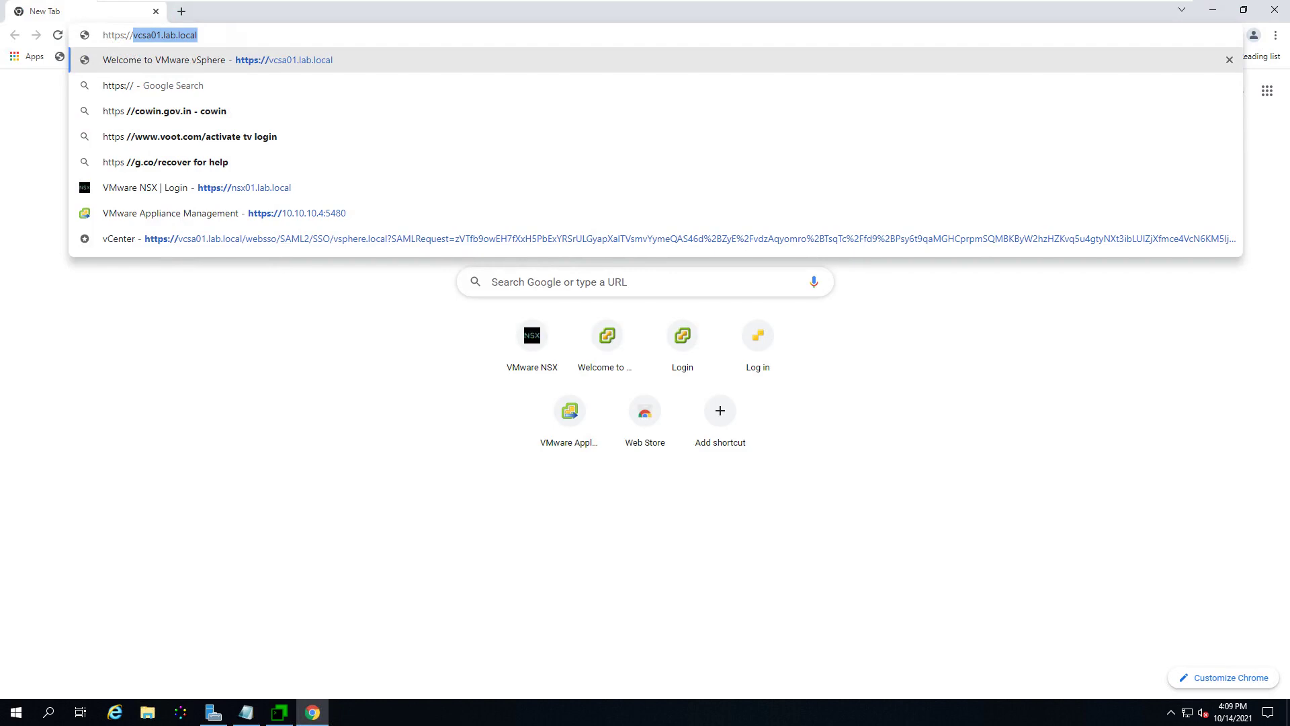
key(Right)
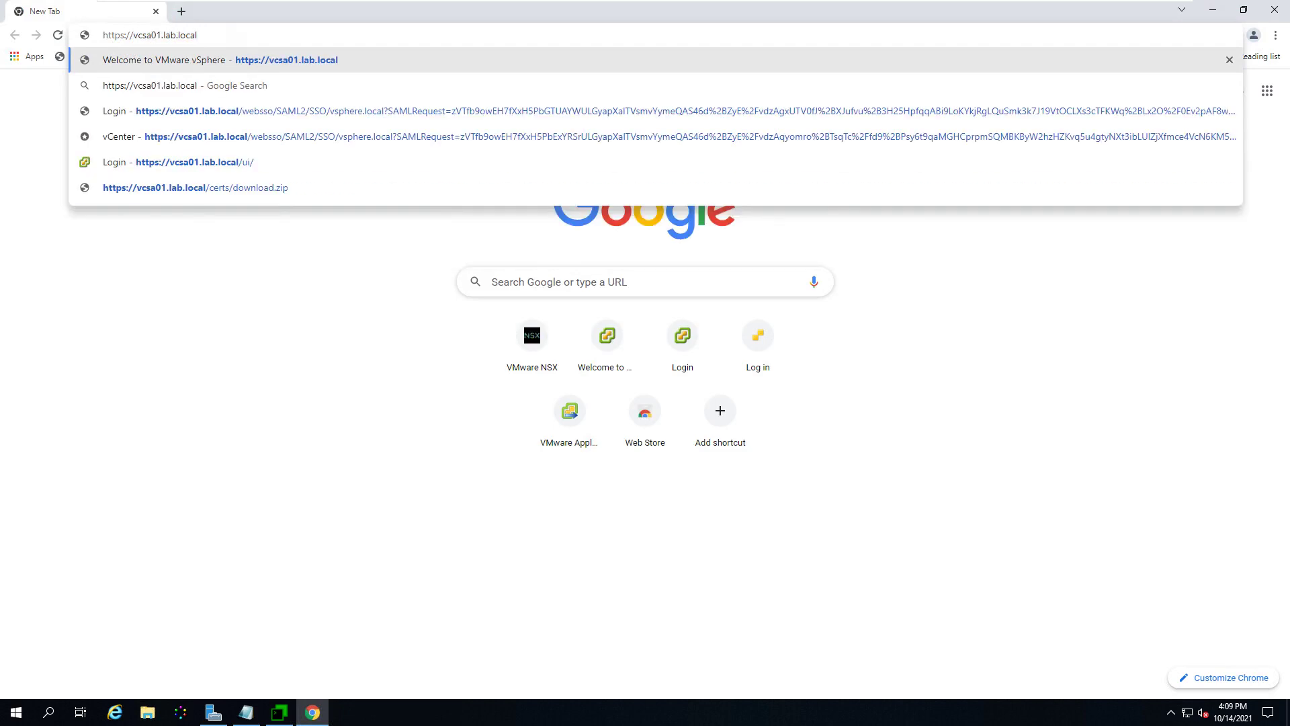
key(Return)
click(482, 430)
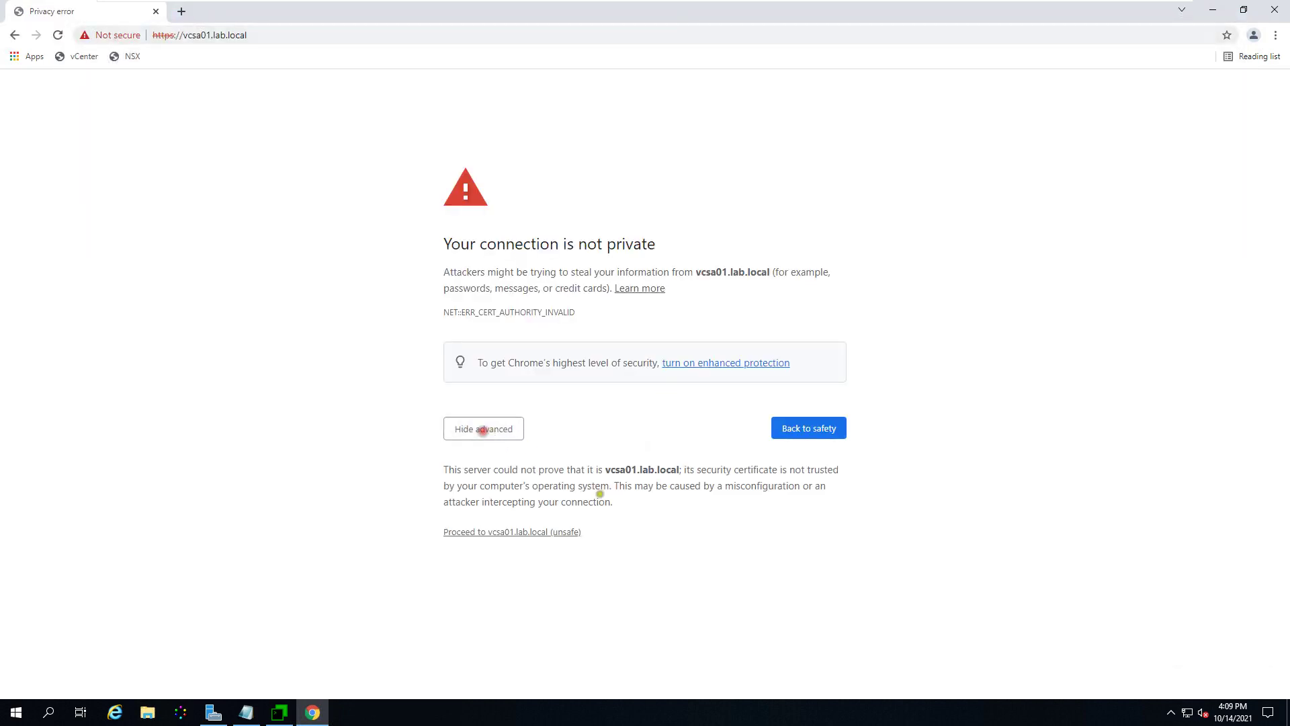
click(529, 531)
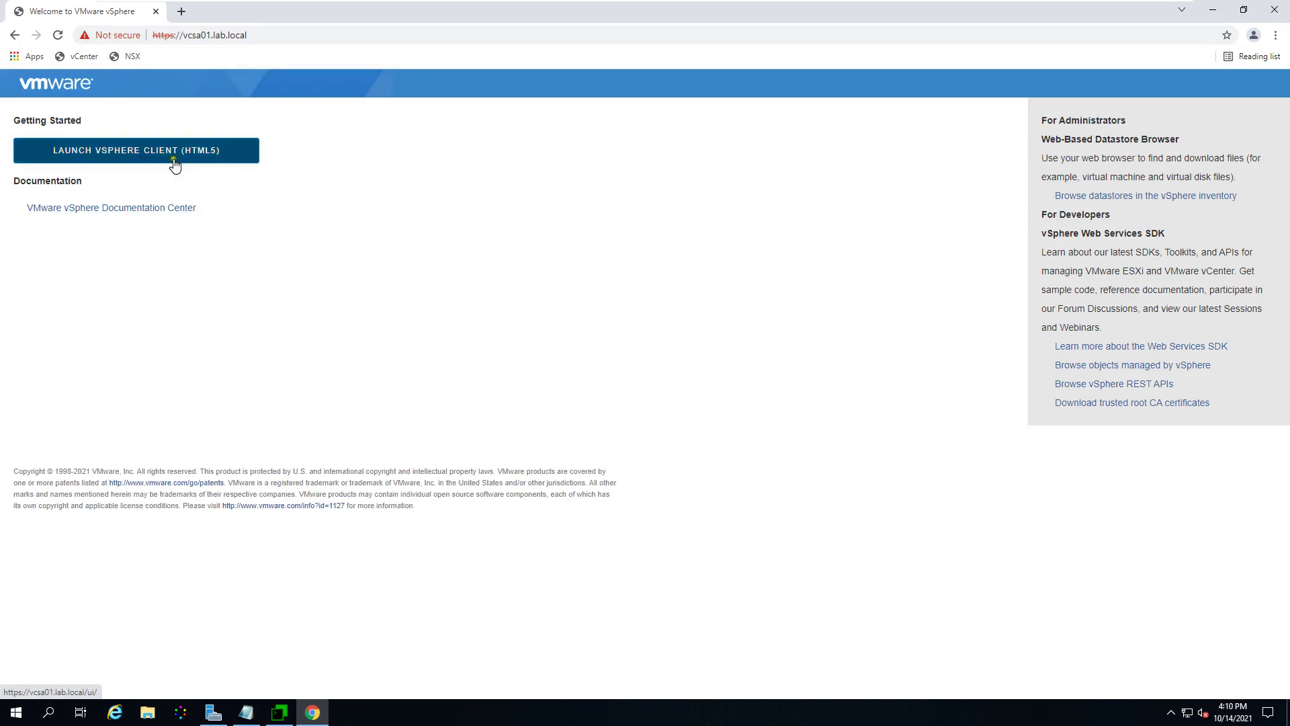
Step: View the still-unverified site certificate, then launch the HTML5 vSphere Client
click(125, 37)
click(120, 195)
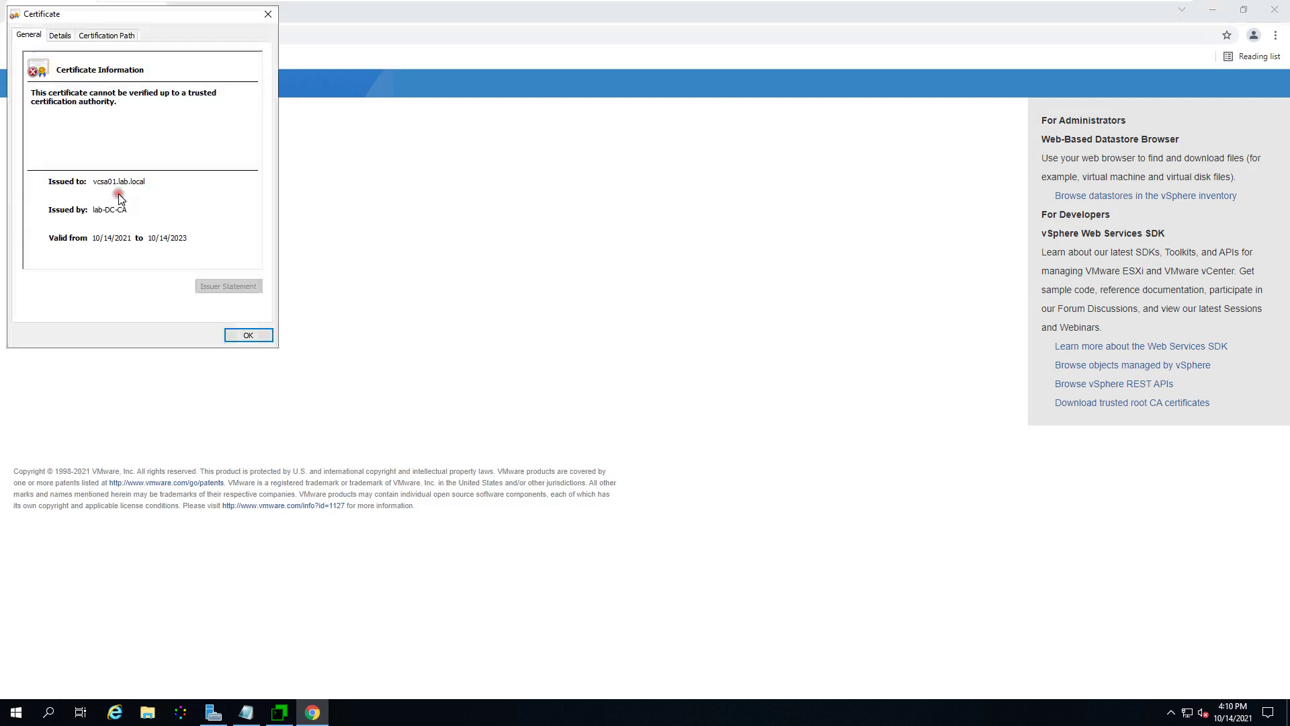
click(250, 335)
click(180, 153)
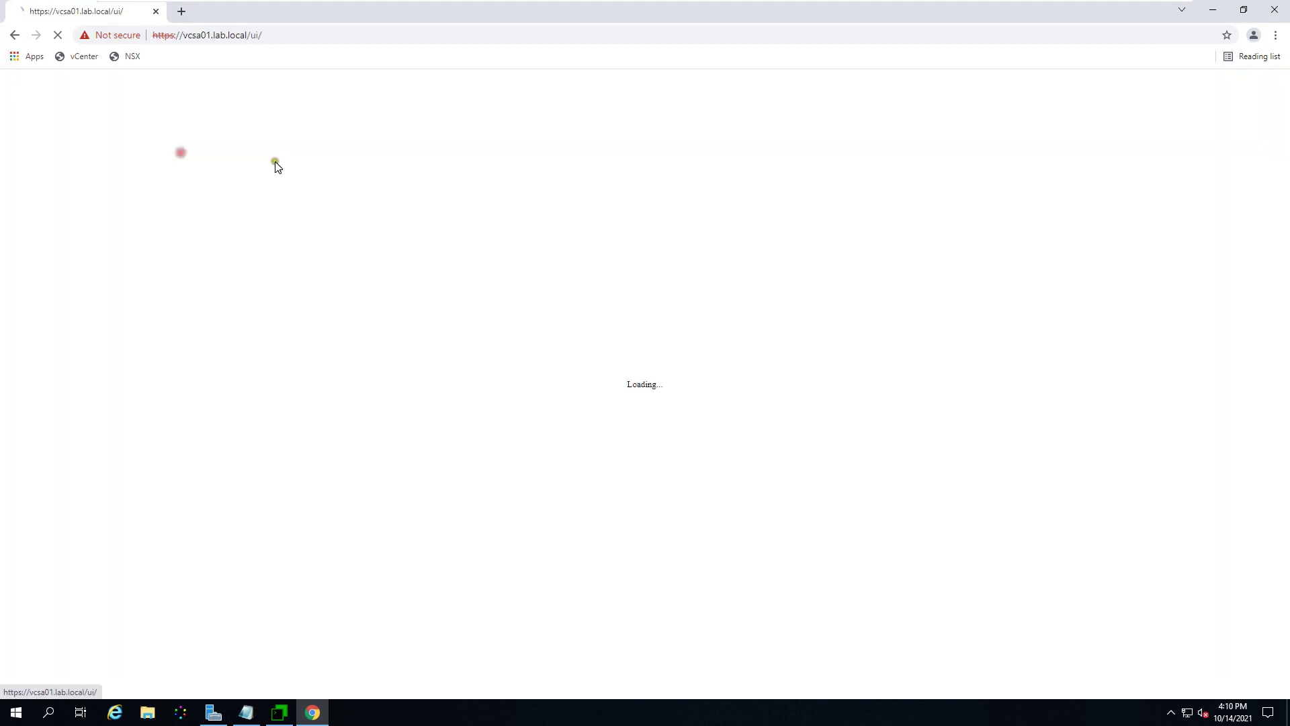
Step: Sign in to vSphere Client with the saved administrator username and the account password
click(160, 344)
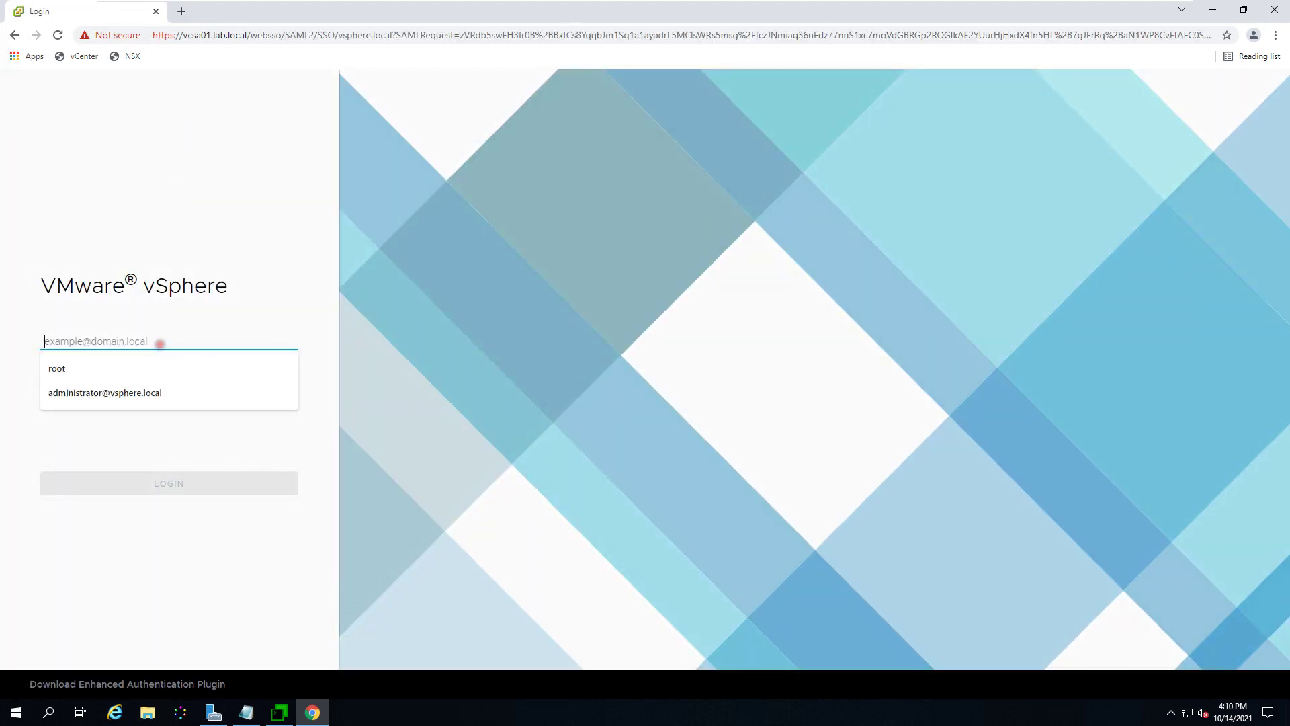
click(138, 389)
click(165, 376)
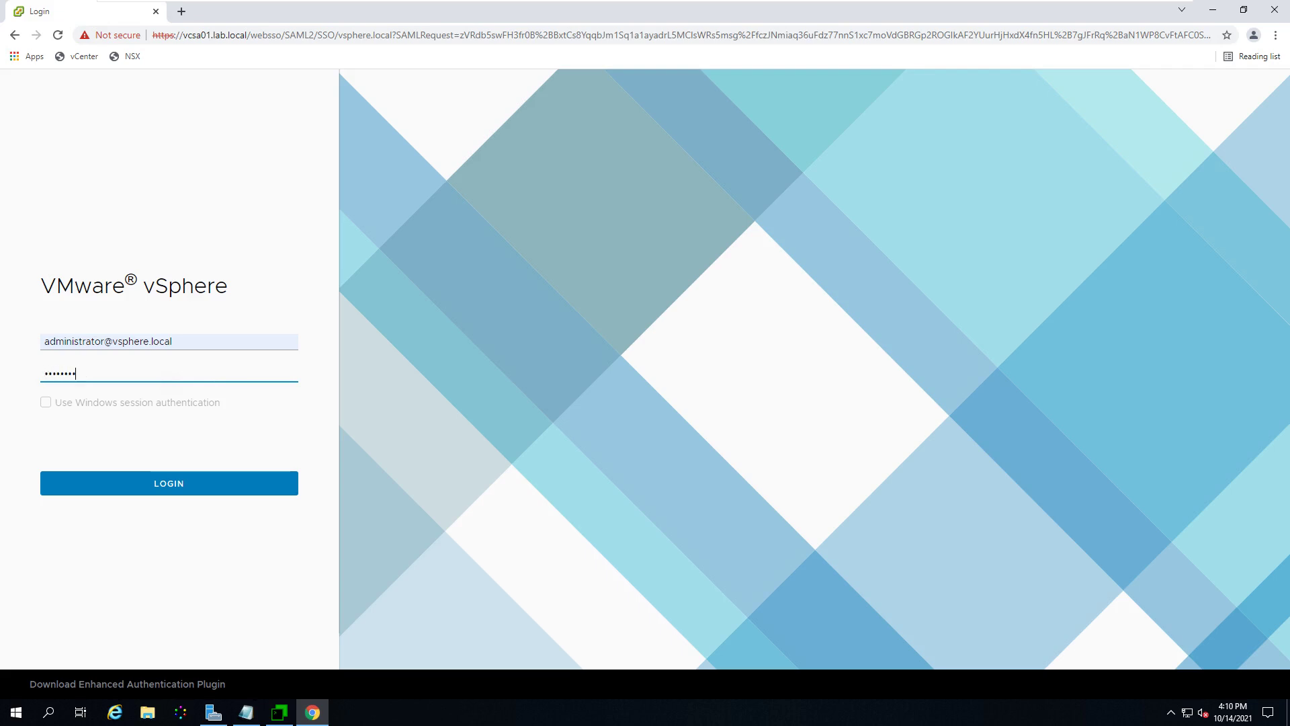
key(Return)
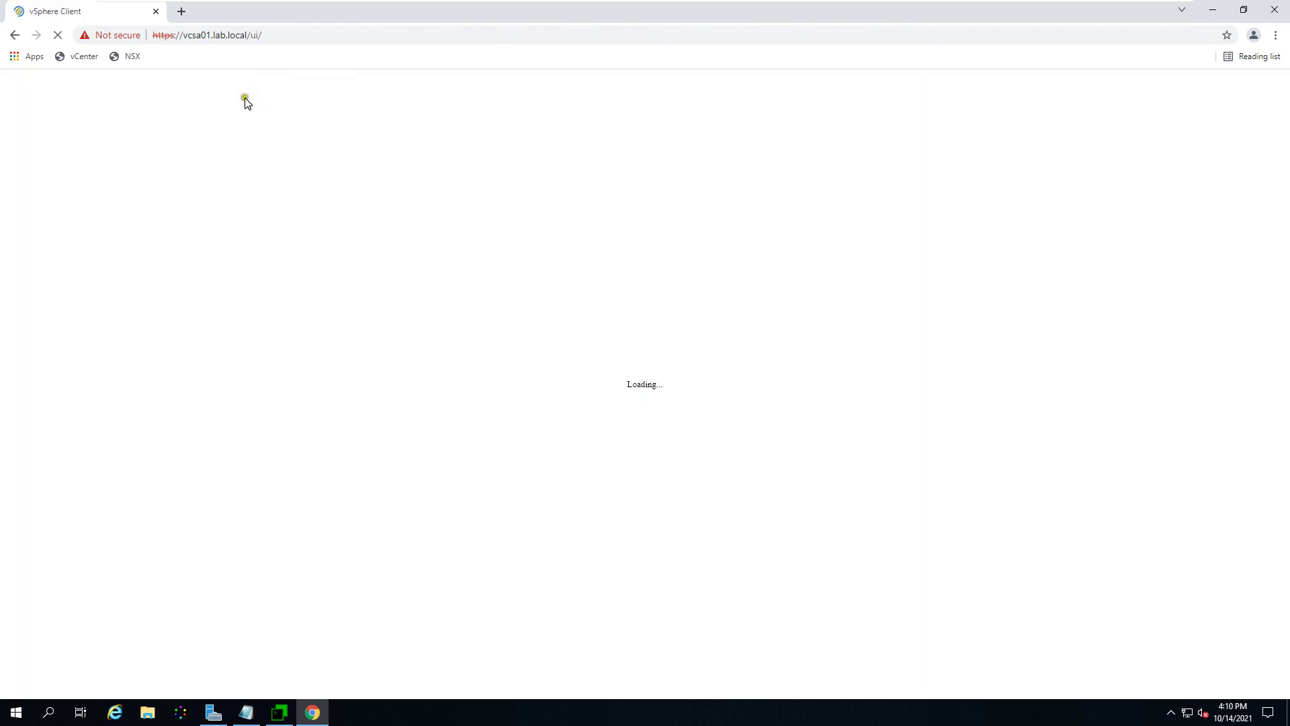
Step: Confirm the site certificate is still invalid, then minimise Chrome to the desktop
click(127, 41)
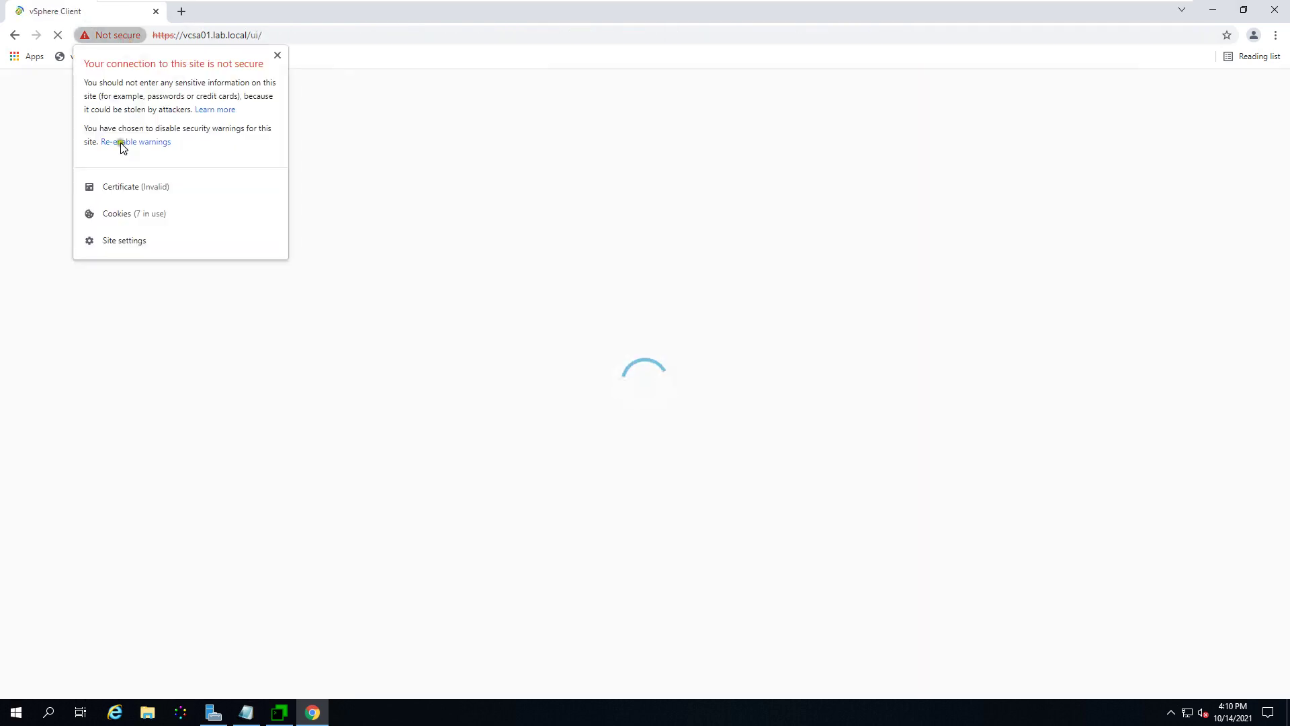
click(127, 188)
click(247, 334)
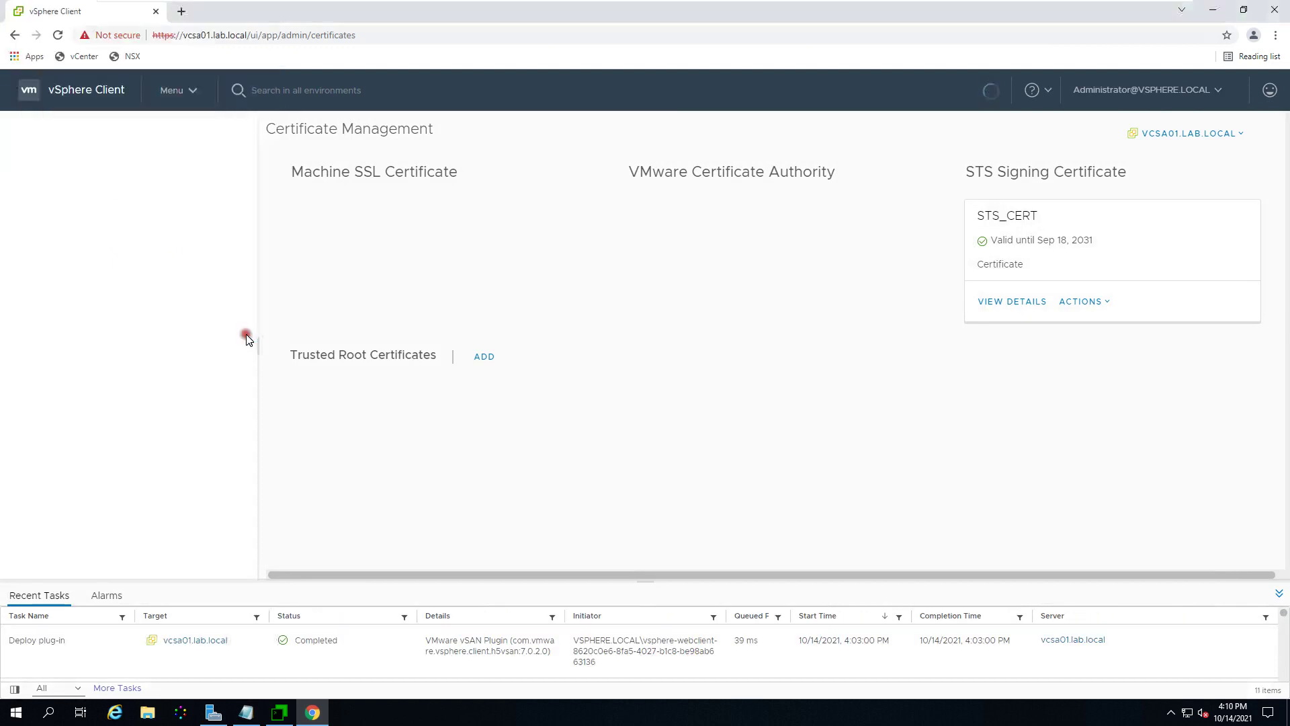
click(1213, 10)
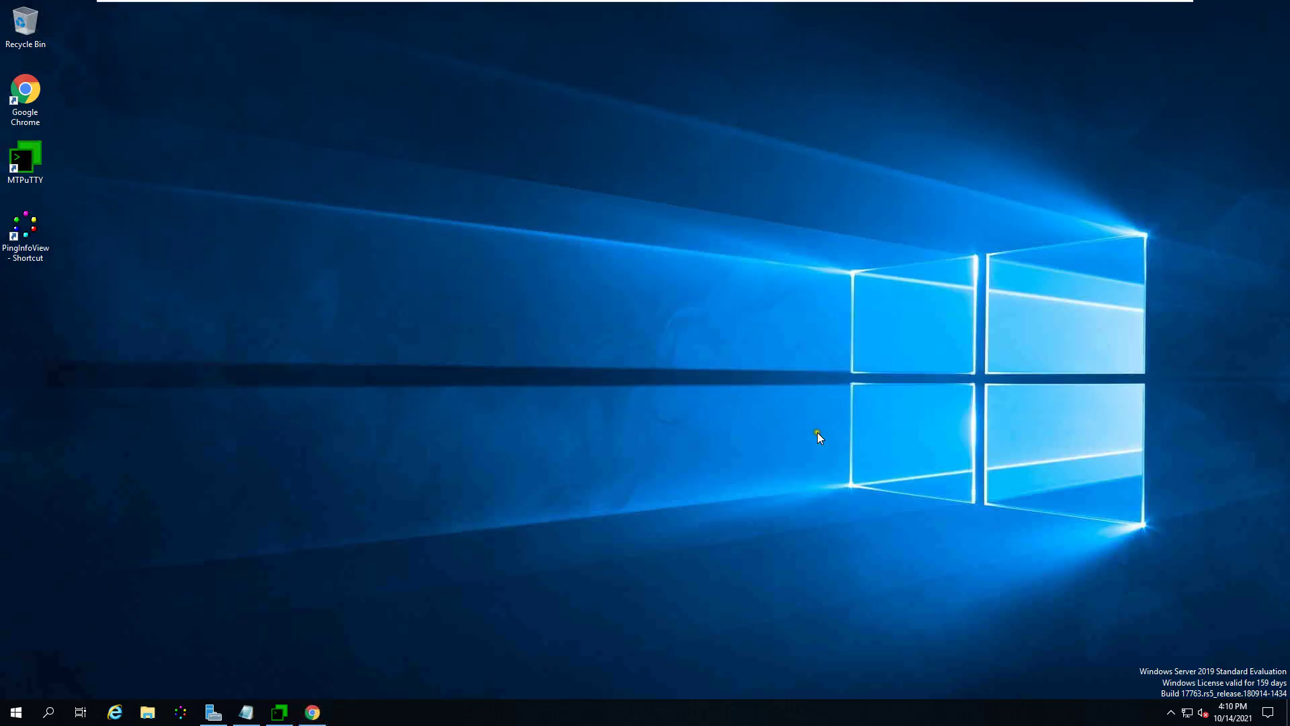
click(114, 711)
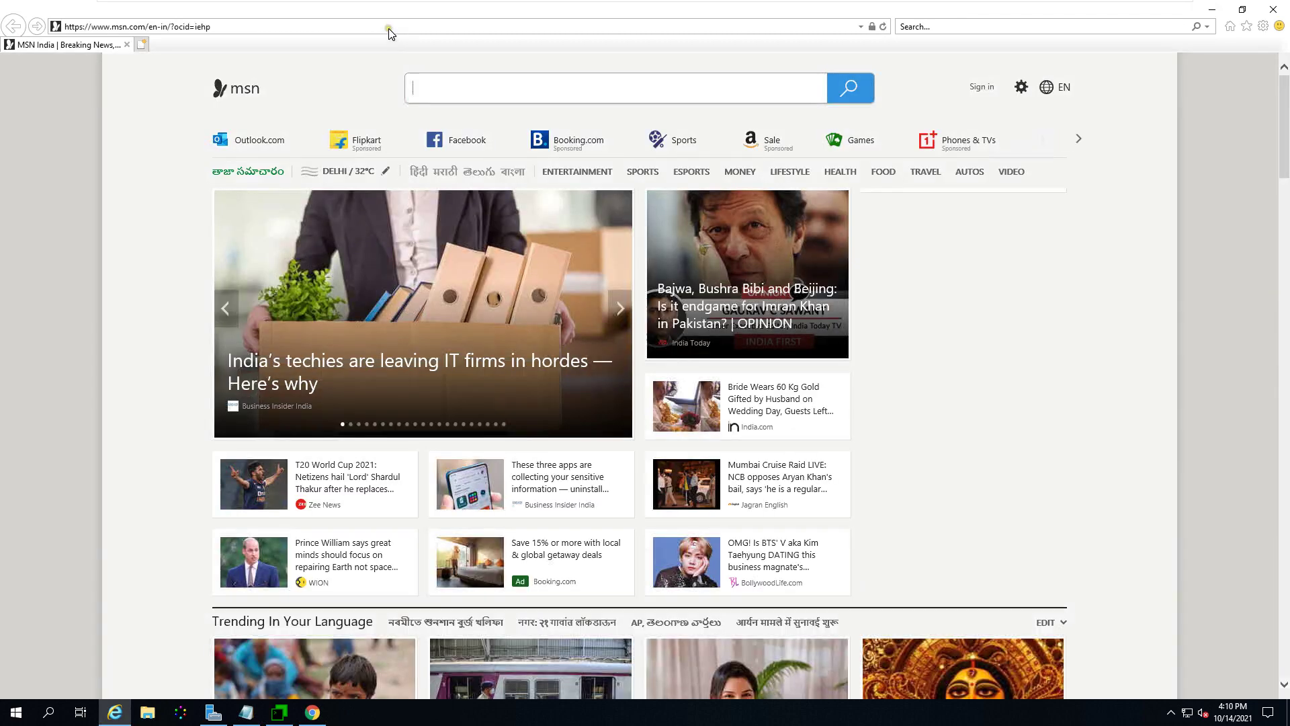
click(389, 27)
text(https://)
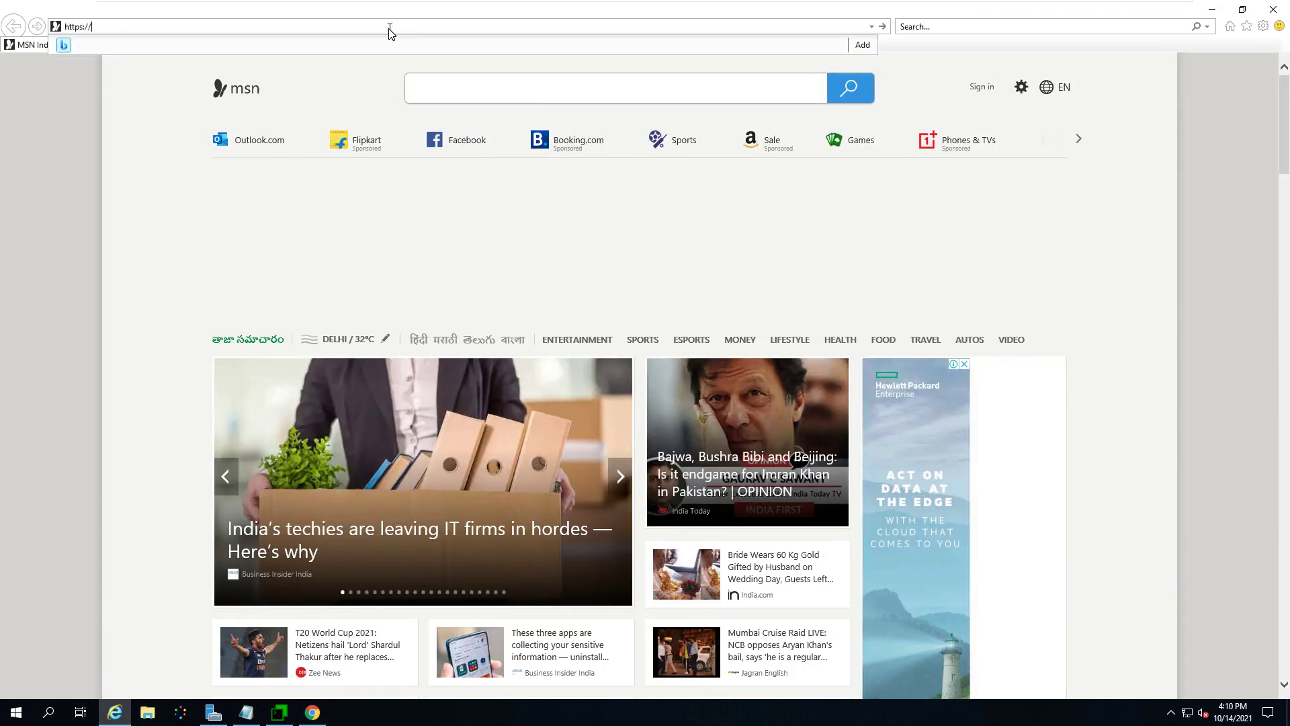
text(d)
key(BackSpace)
text(vcsa01.lab.local/)
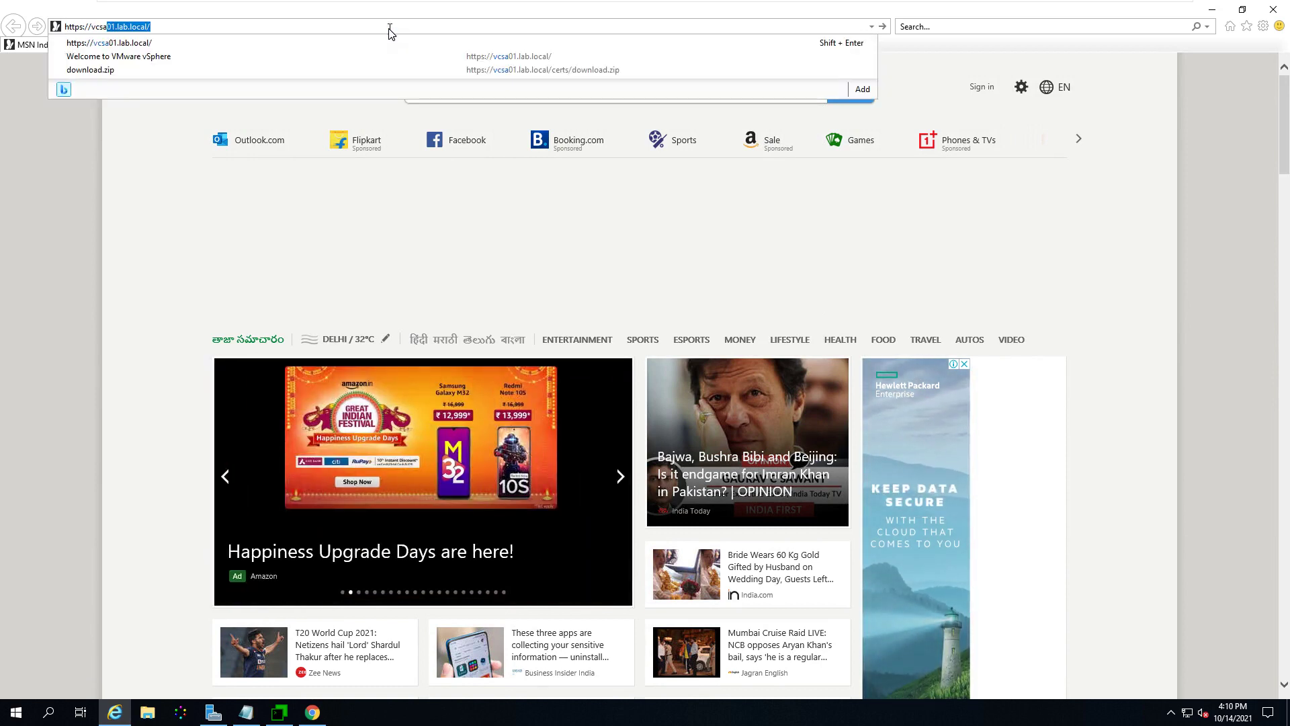
key(Return)
Step: Continue past the security warning and view the lab-DC-CA-issued certificate from the certificate error
click(127, 222)
click(161, 301)
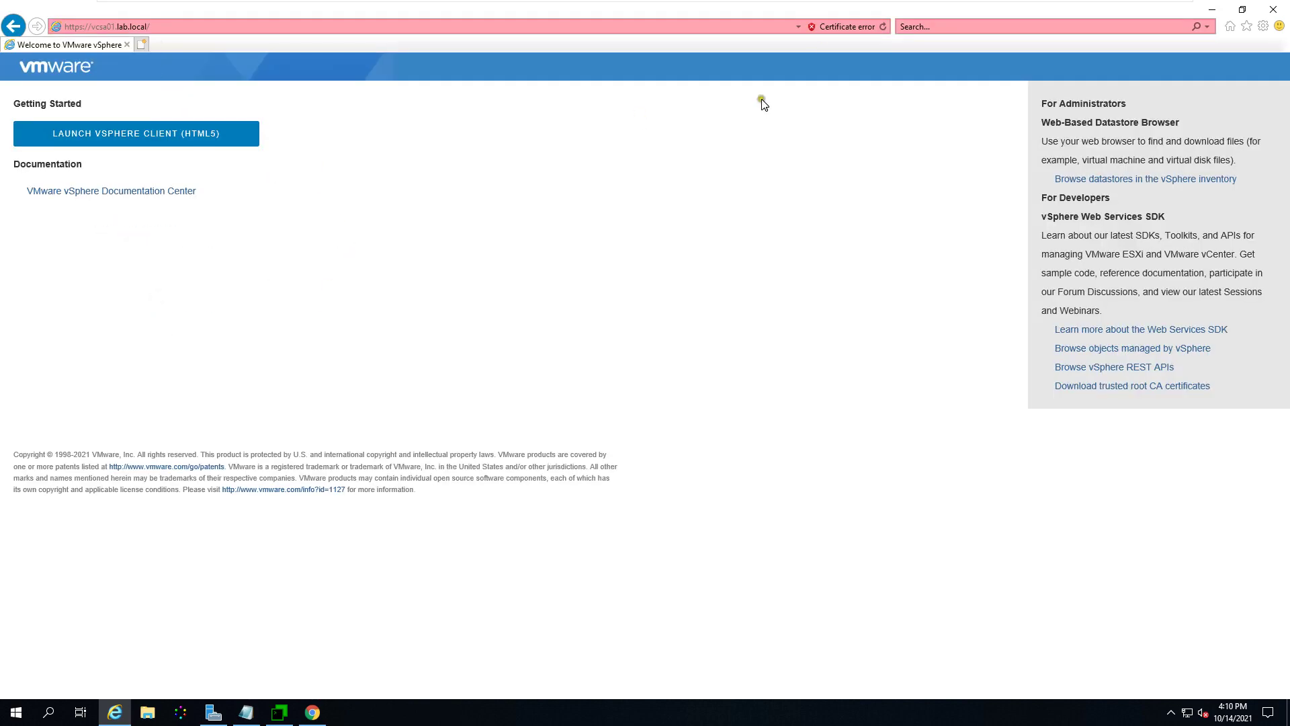
click(848, 26)
click(785, 202)
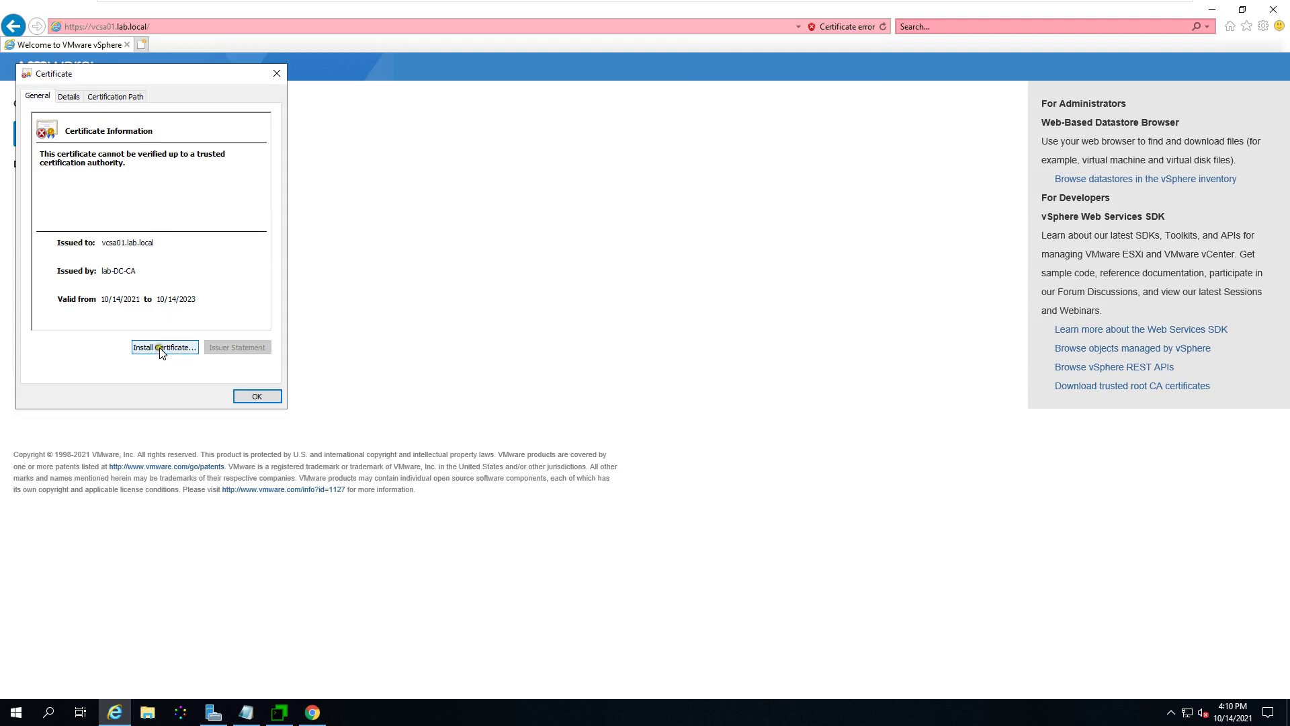
Step: Start the Certificate Import Wizard and choose to place the certificate in a specific store
click(173, 351)
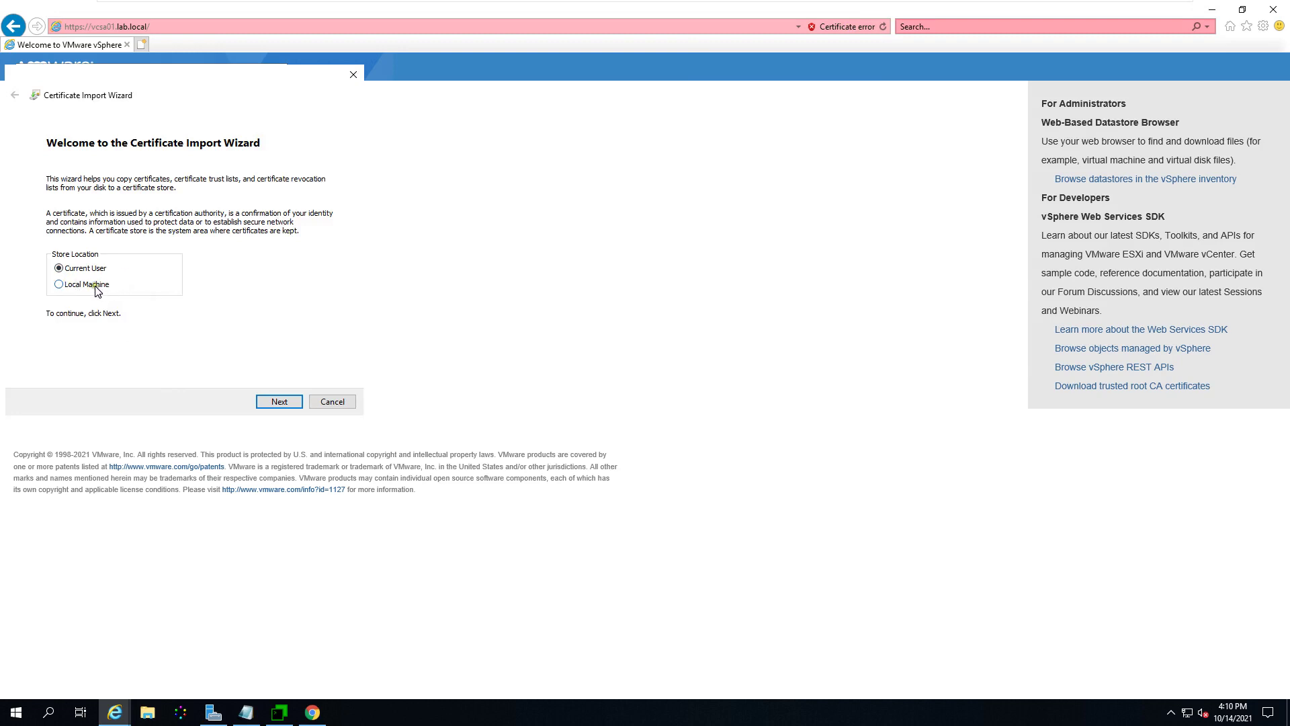
click(281, 402)
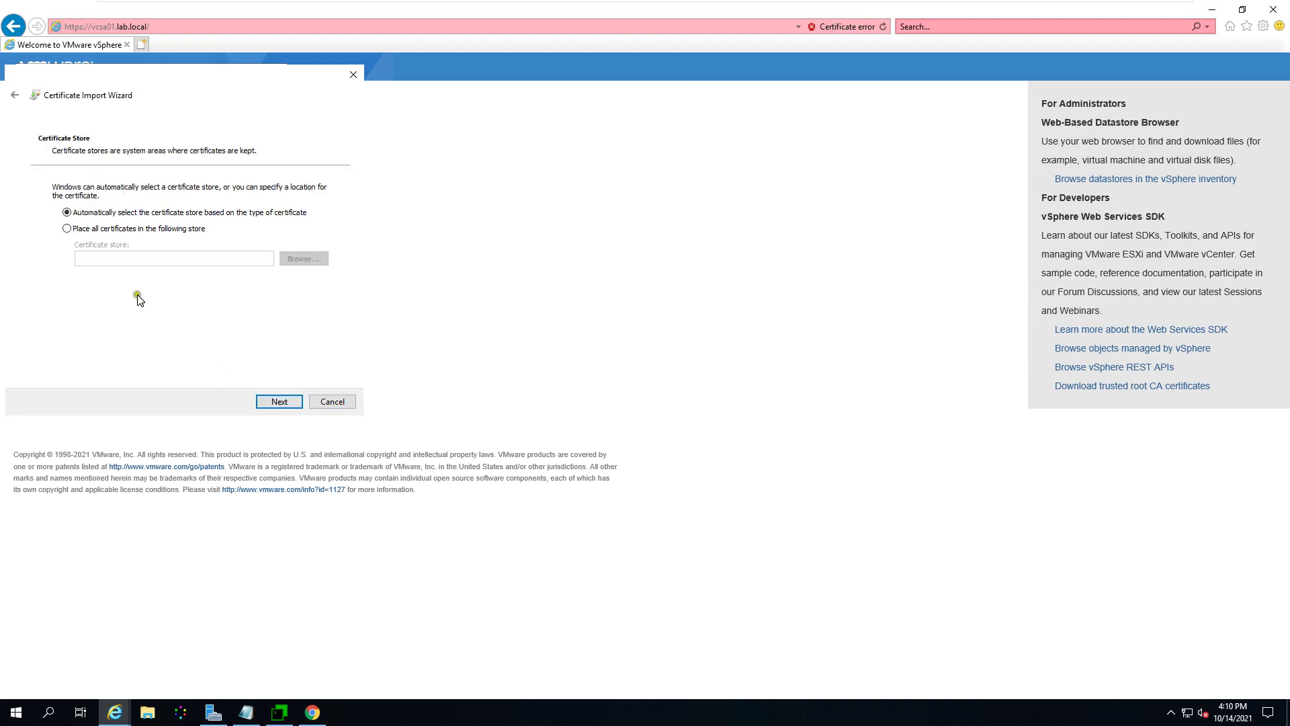
click(106, 229)
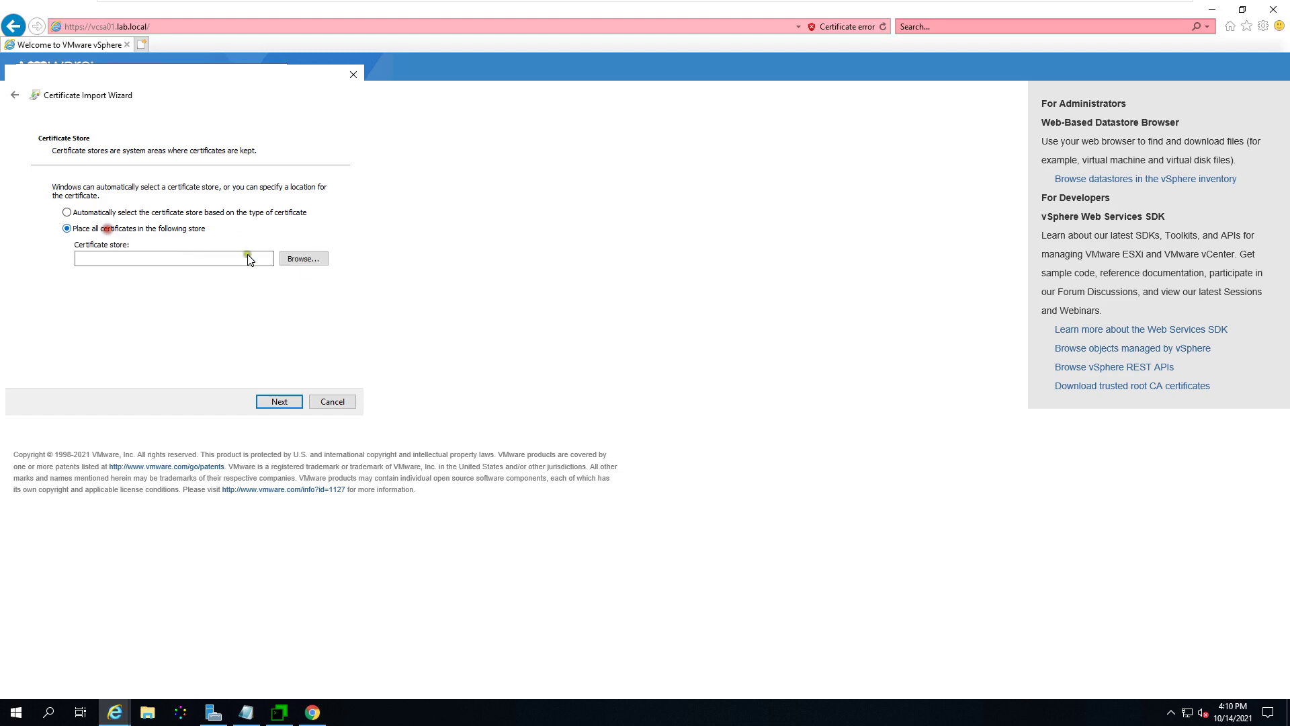
click(304, 258)
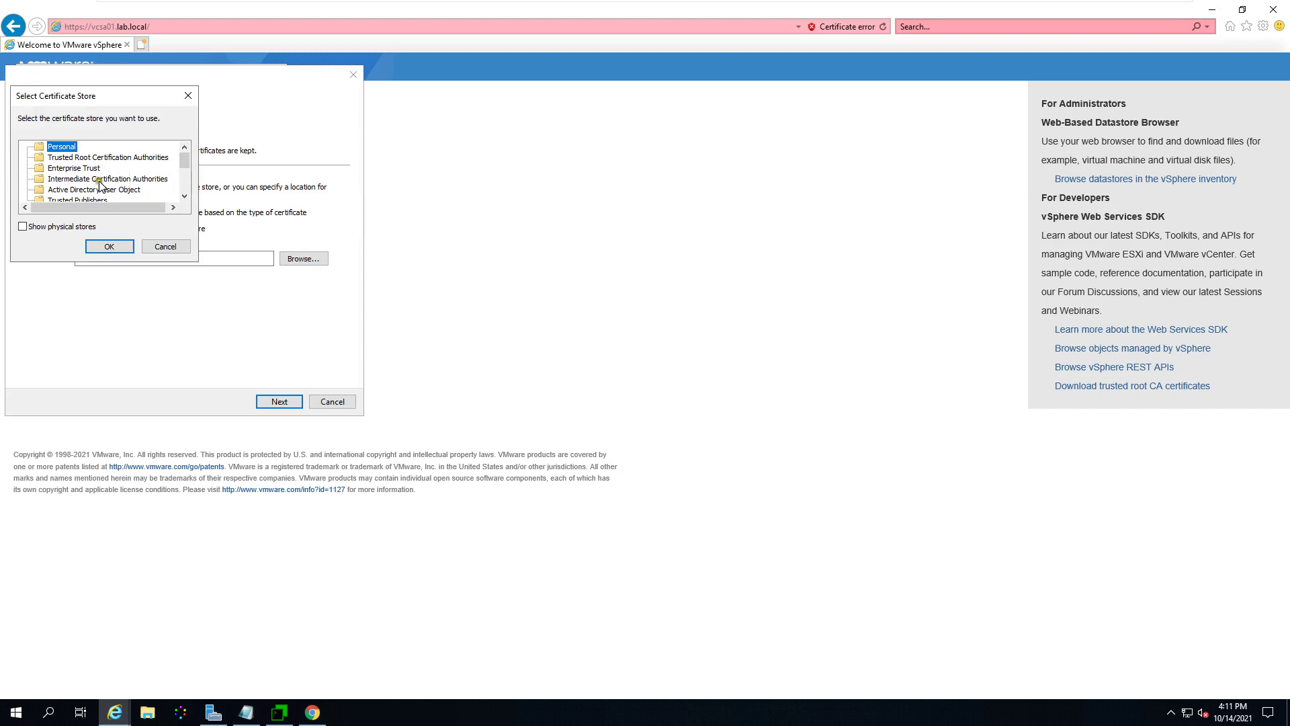
Step: Select Trusted Root Certification Authorities as the store and finish the import wizard
click(184, 196)
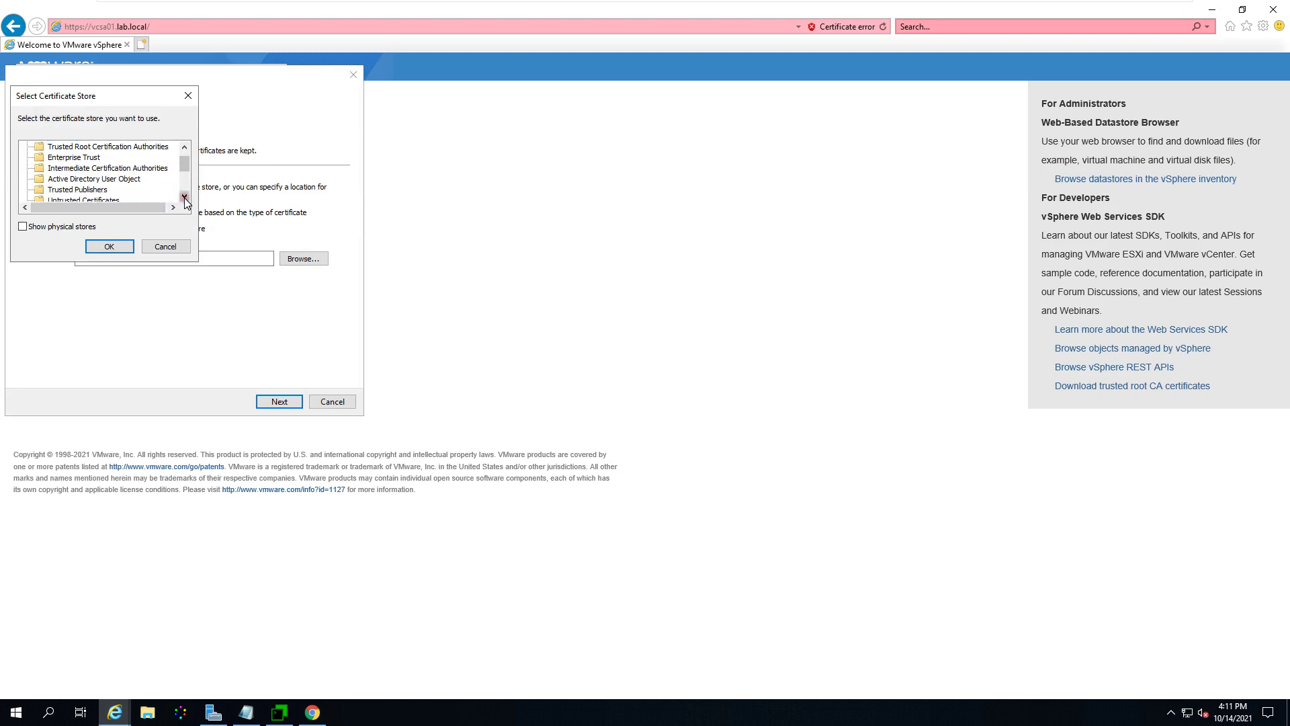
click(184, 197)
click(184, 197)
click(184, 197)
click(184, 200)
click(184, 200)
click(184, 200)
drag(184, 182, 187, 165)
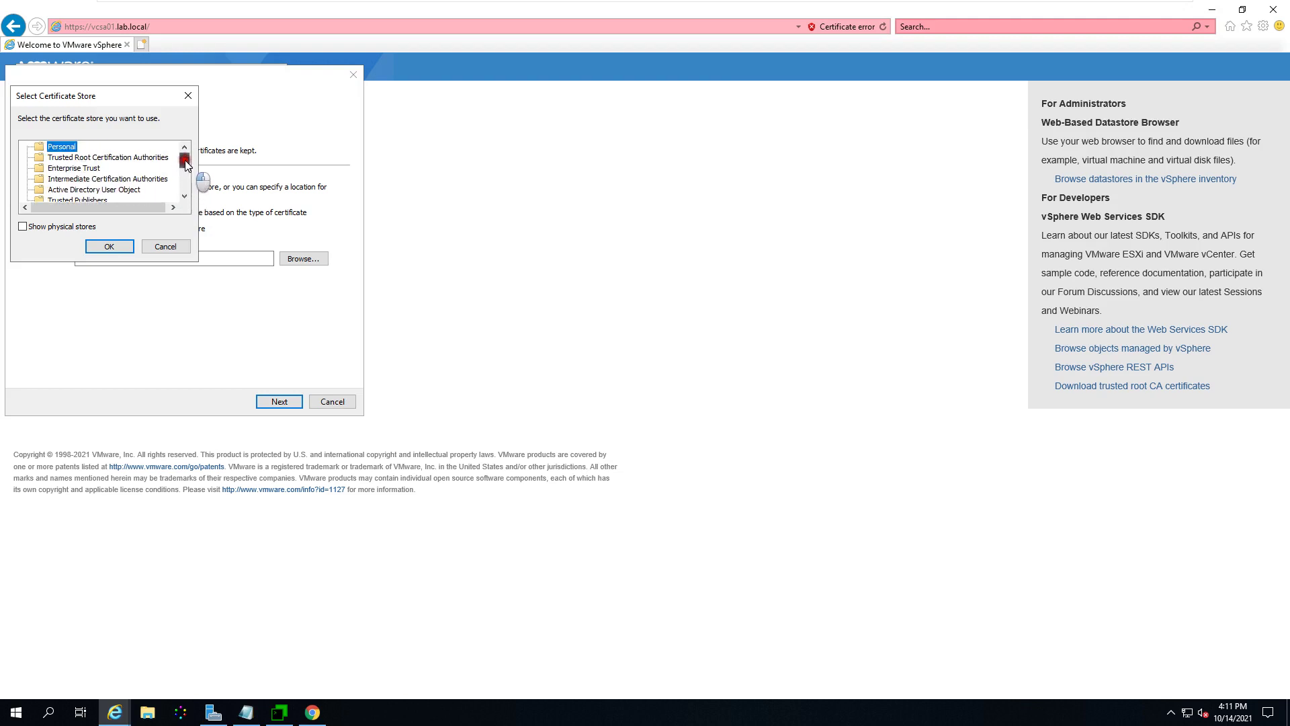
click(121, 157)
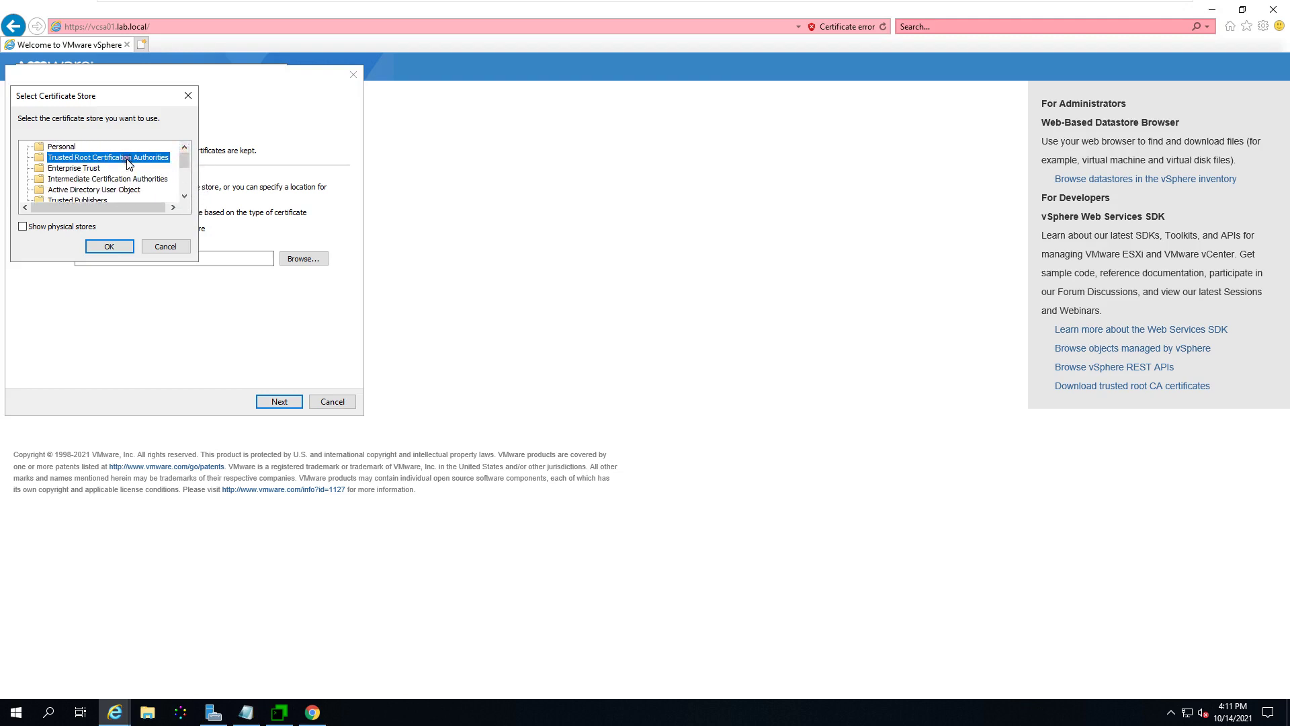
click(107, 247)
click(280, 401)
click(280, 402)
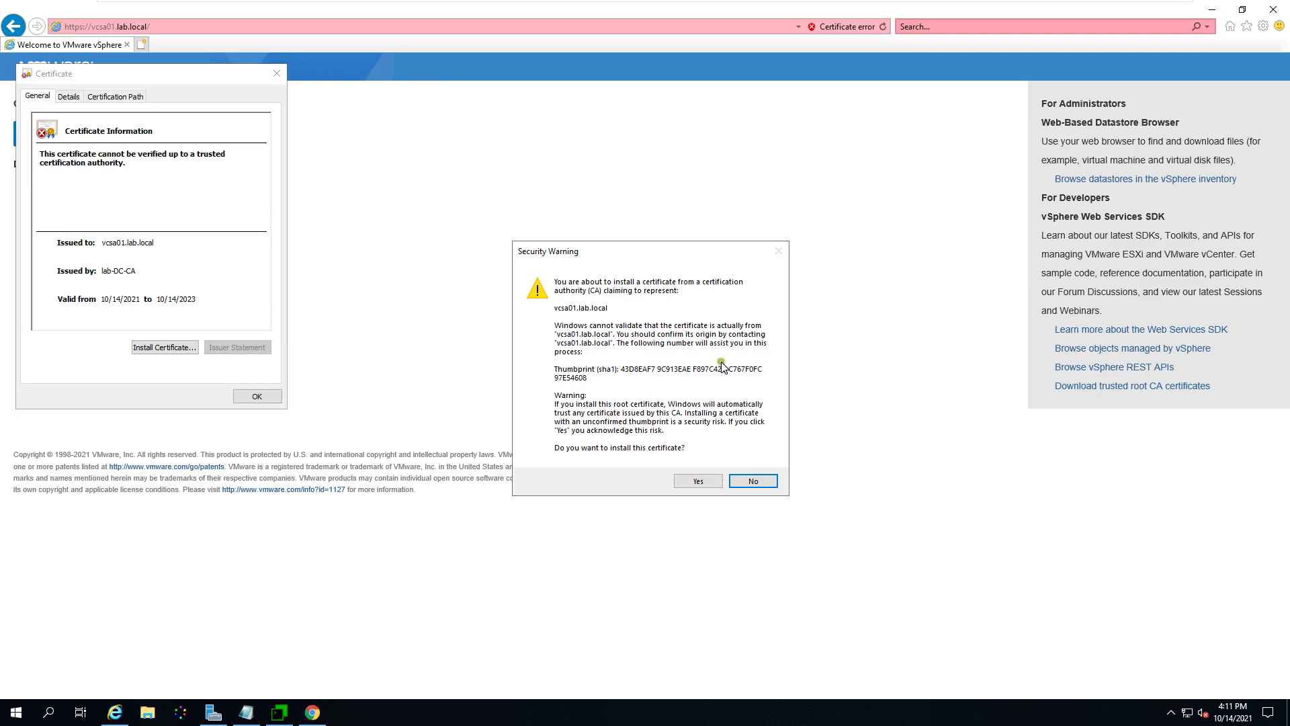
Step: Confirm installing the lab-DC-CA-issued vcsa01.lab.local certificate and close the import and certificate dialogs
click(706, 481)
click(691, 405)
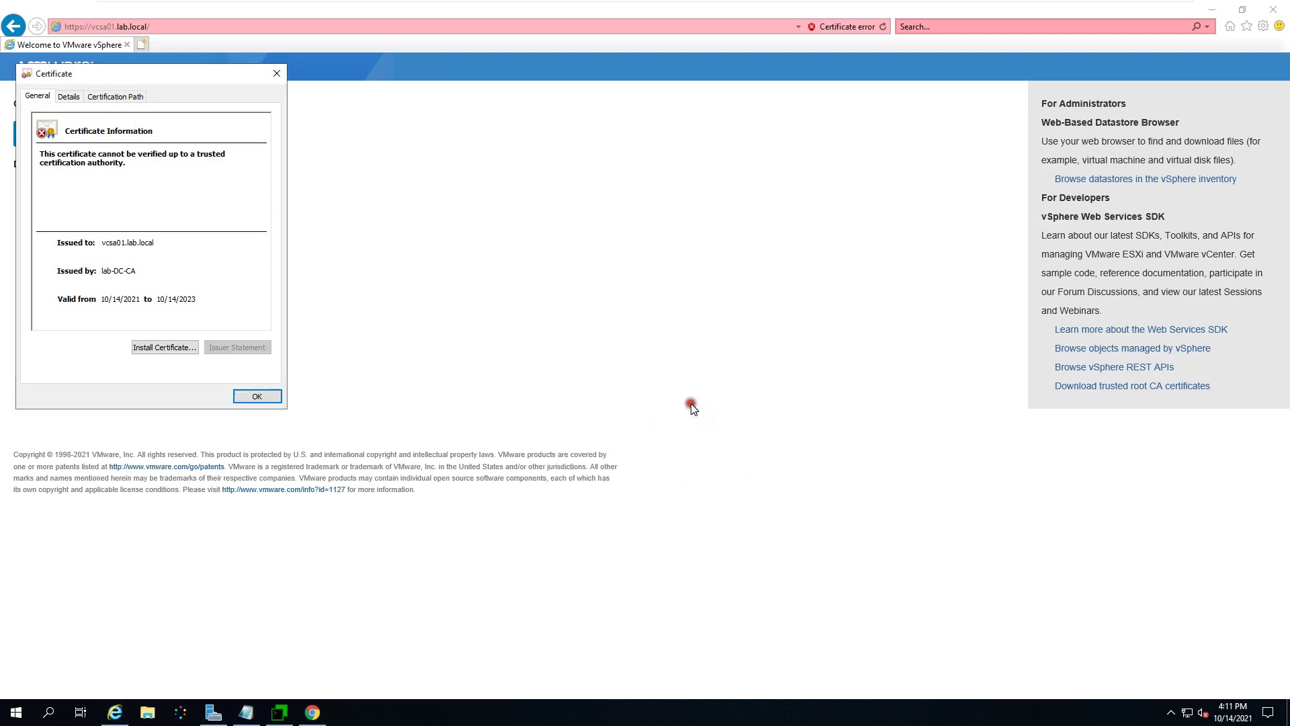
click(258, 398)
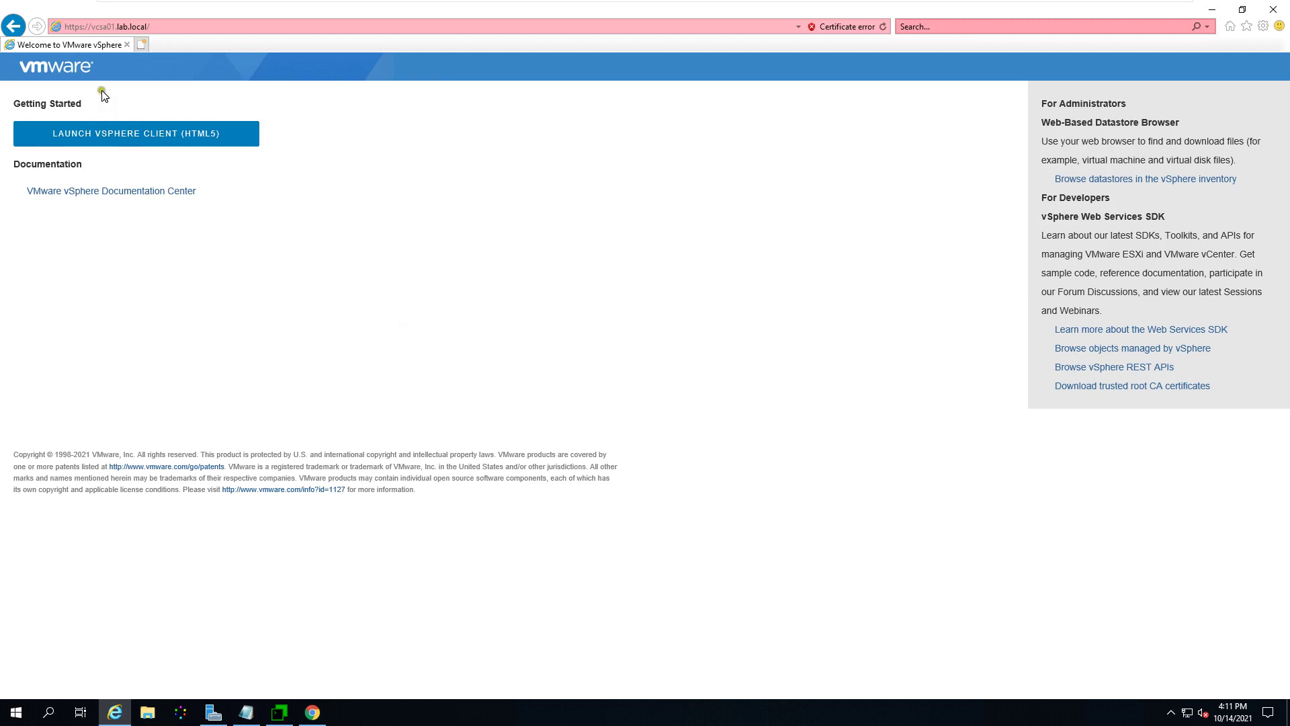
Step: Reload the vSphere welcome page, launch the vSphere Client login, then close Internet Explorer
click(885, 29)
click(202, 139)
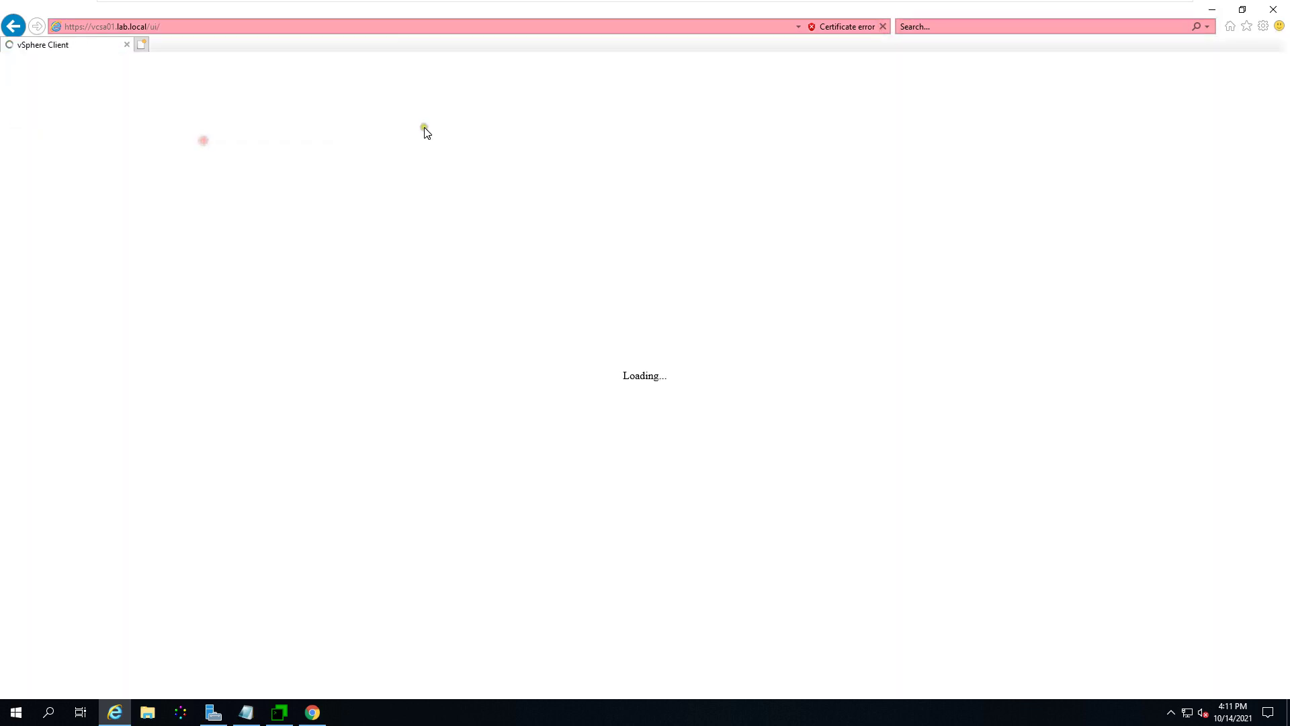
click(183, 334)
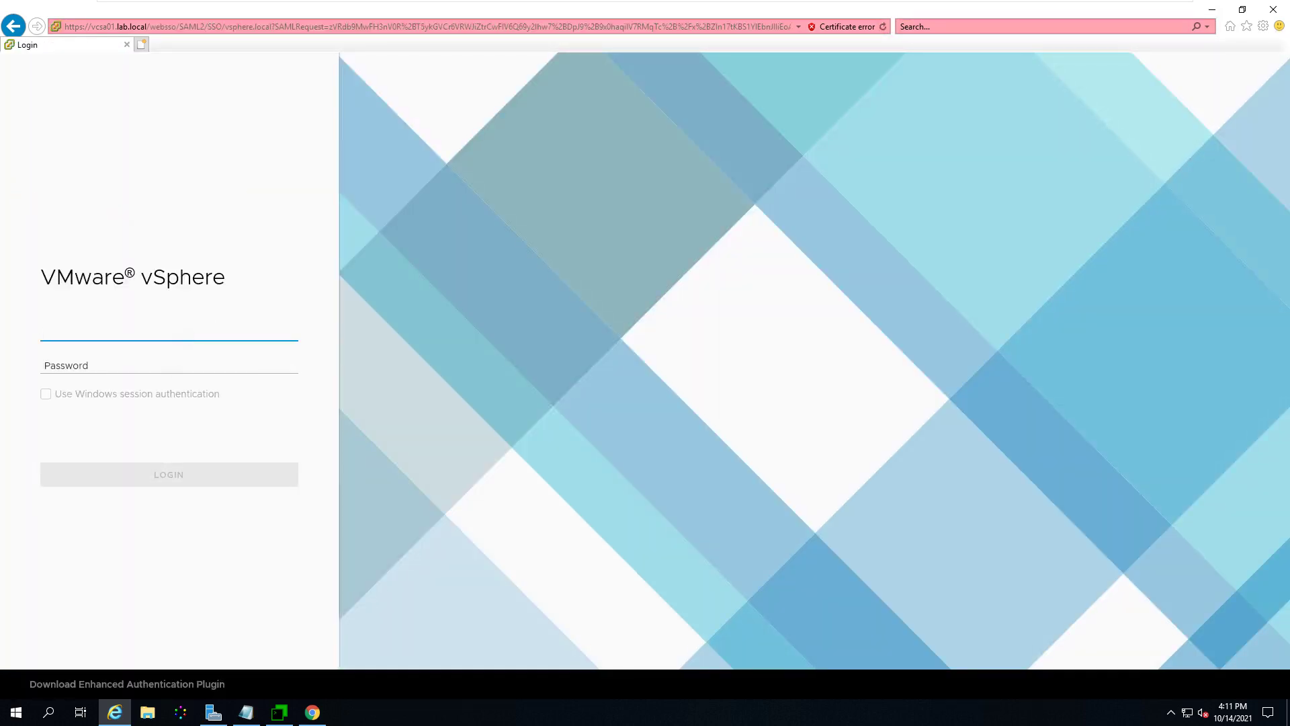
click(1273, 9)
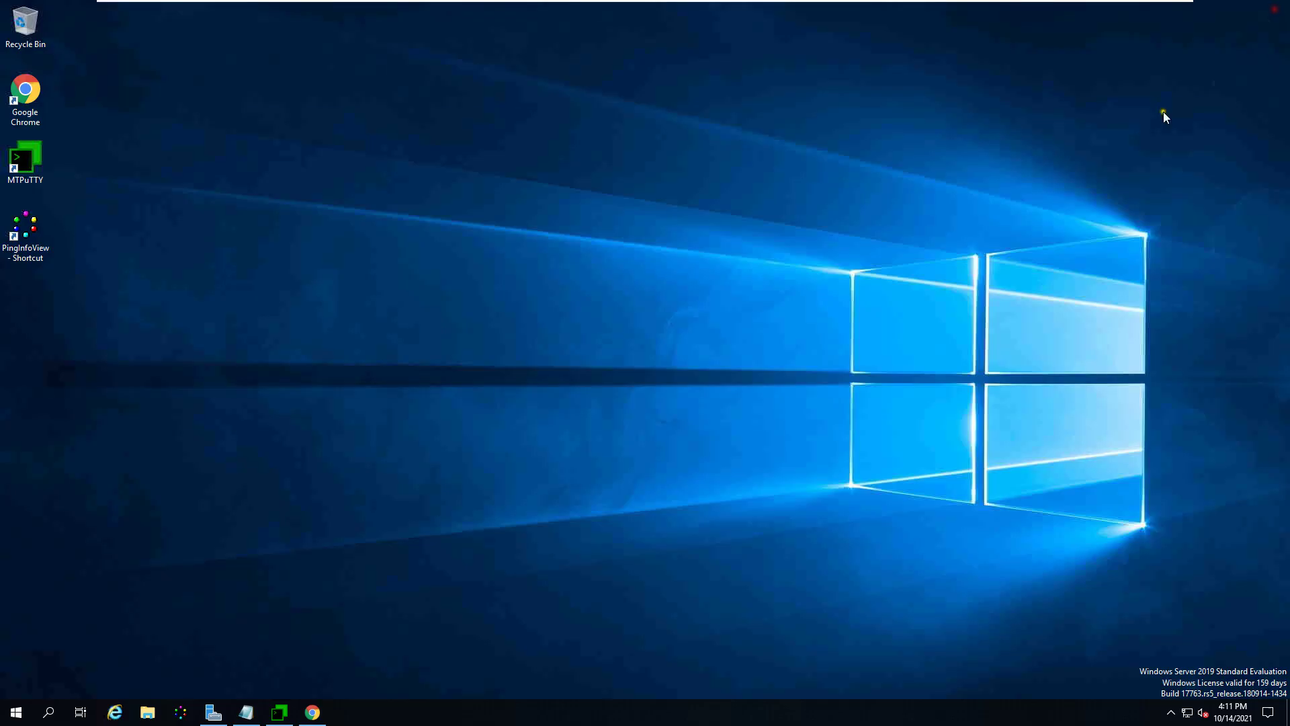
click(115, 712)
click(253, 27)
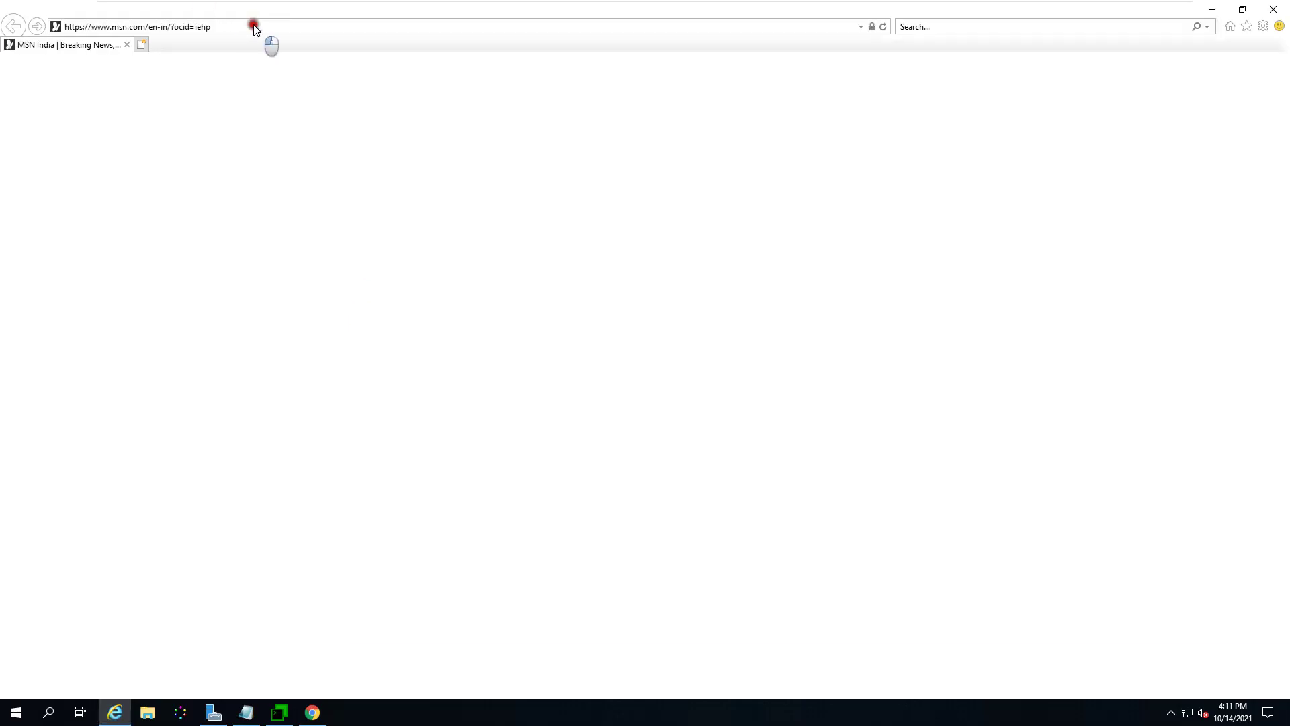
text(https://)
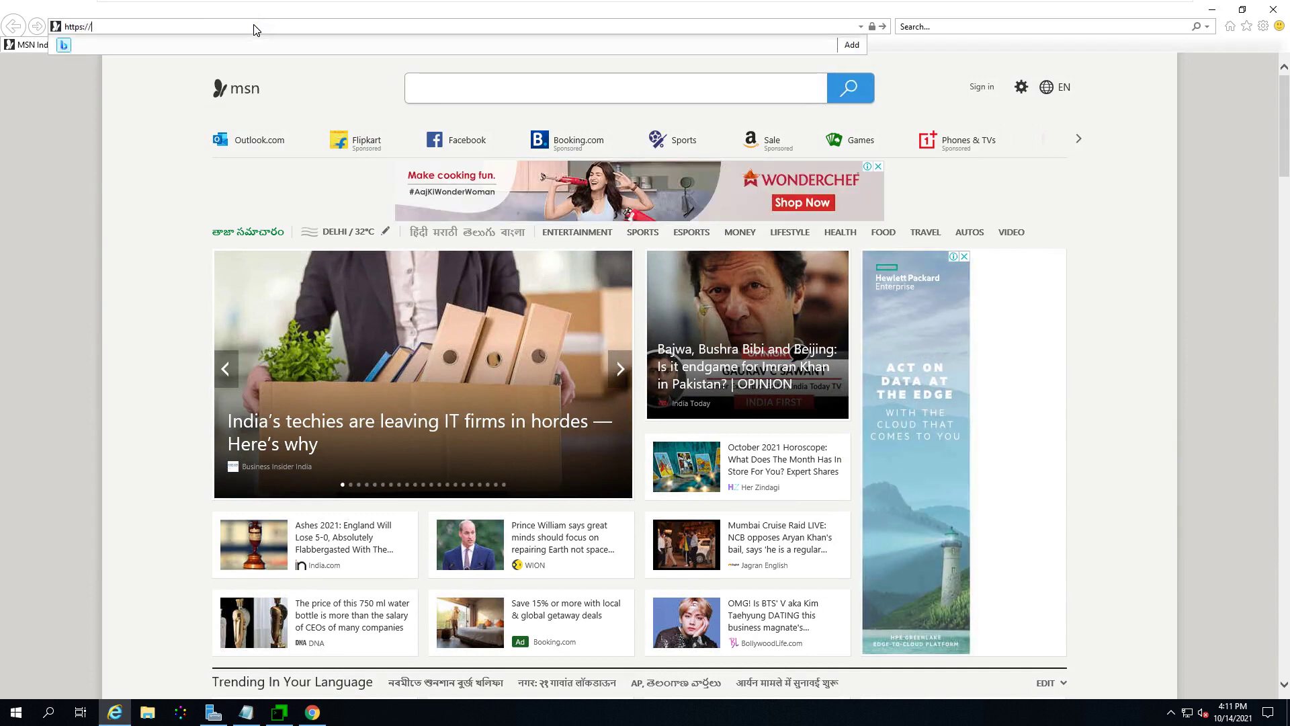
text(vcsa01.lab.local/)
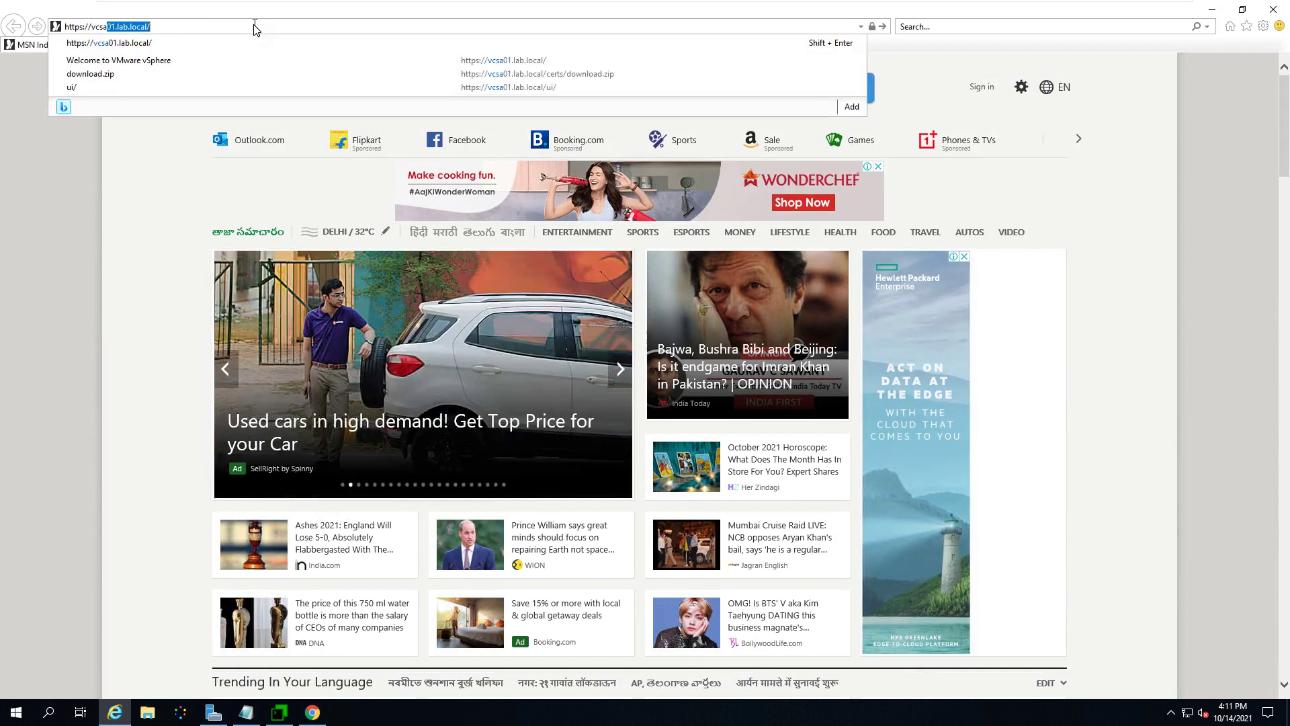
key(Return)
Step: Continue past the certificate warning and launch the vSphere Client
click(138, 221)
click(173, 302)
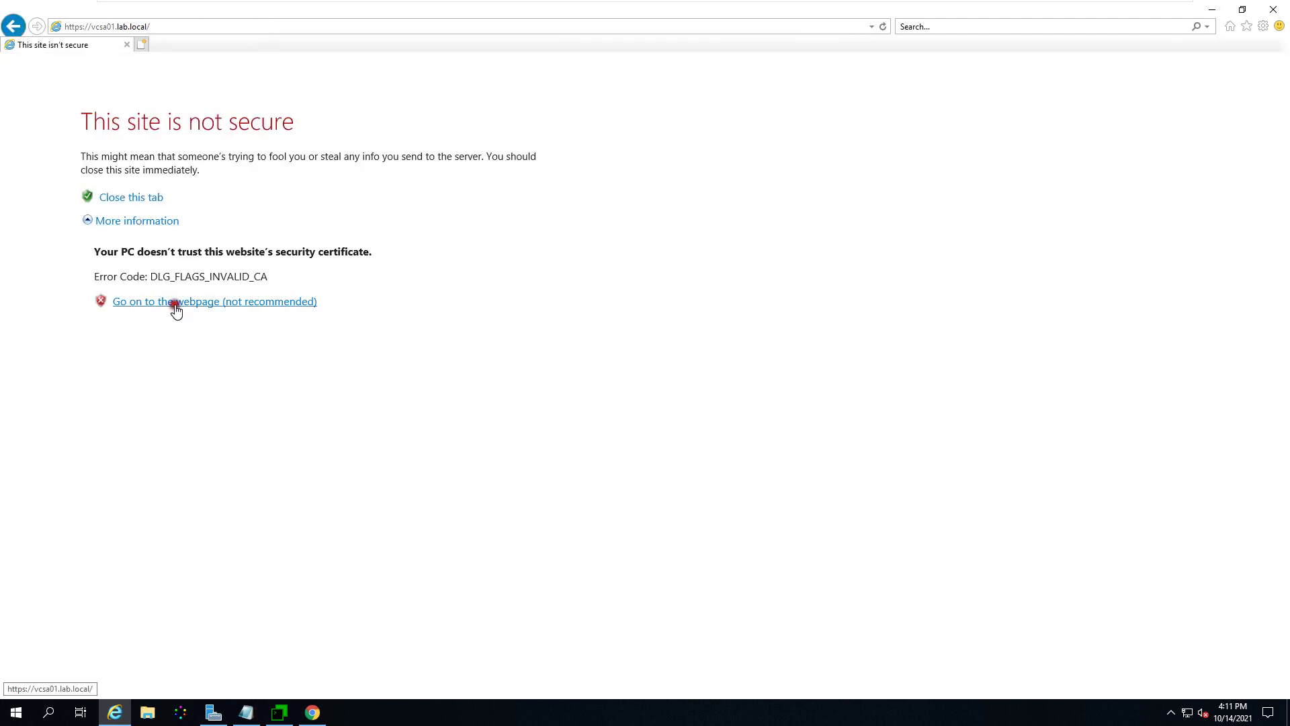
click(131, 137)
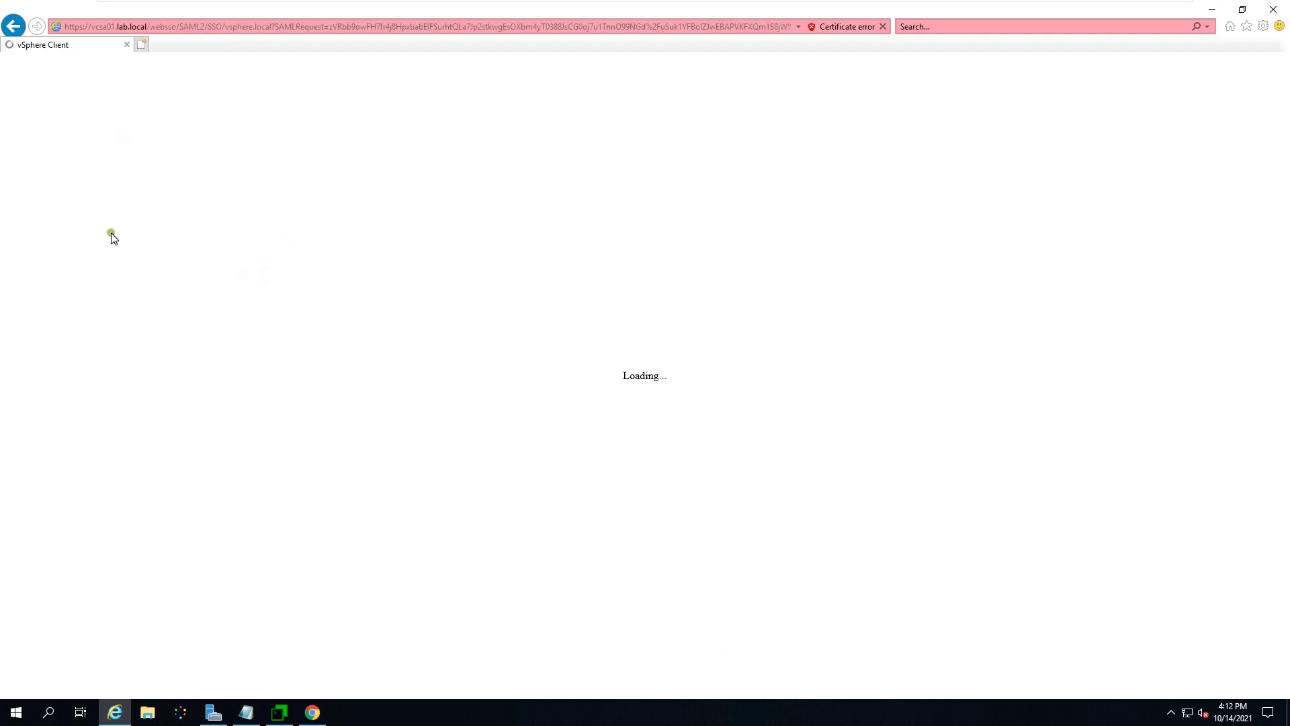
Step: Sign in with the SSO administrator account and password, then rerun service-control --status in MTPuTTY
click(133, 327)
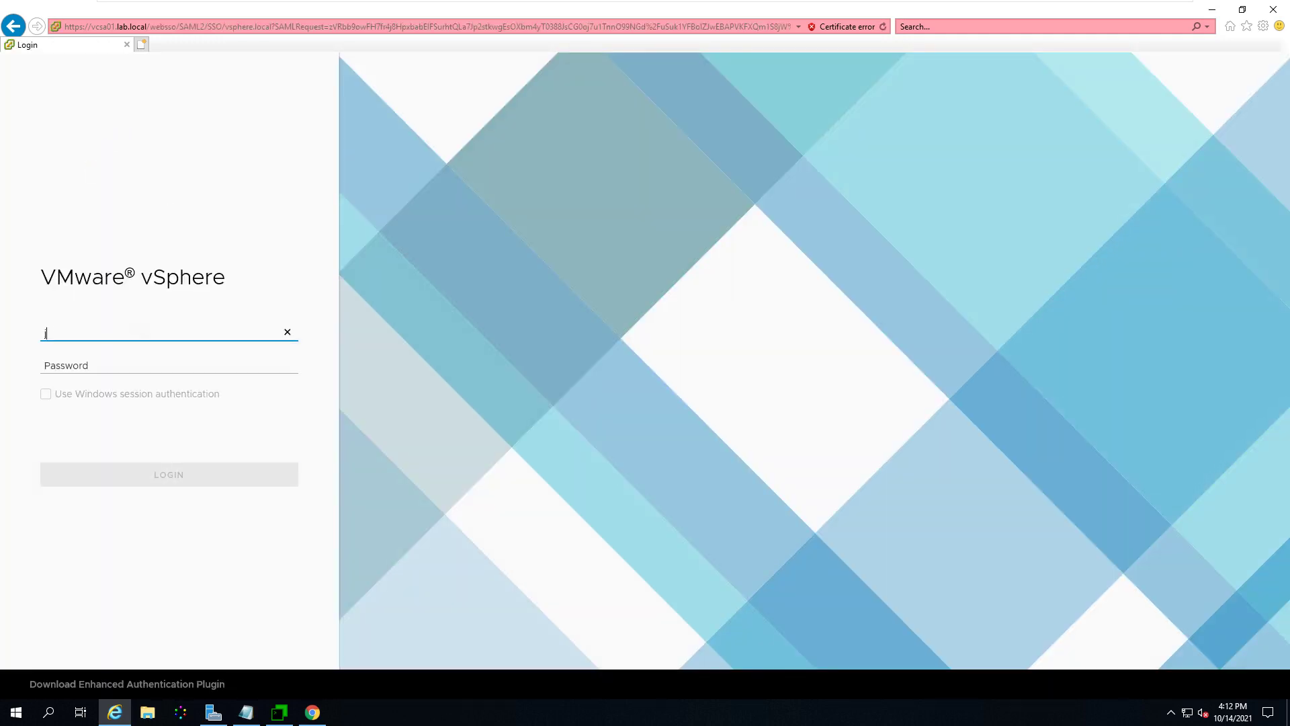
text(jad)
text(administrator@vsphere)
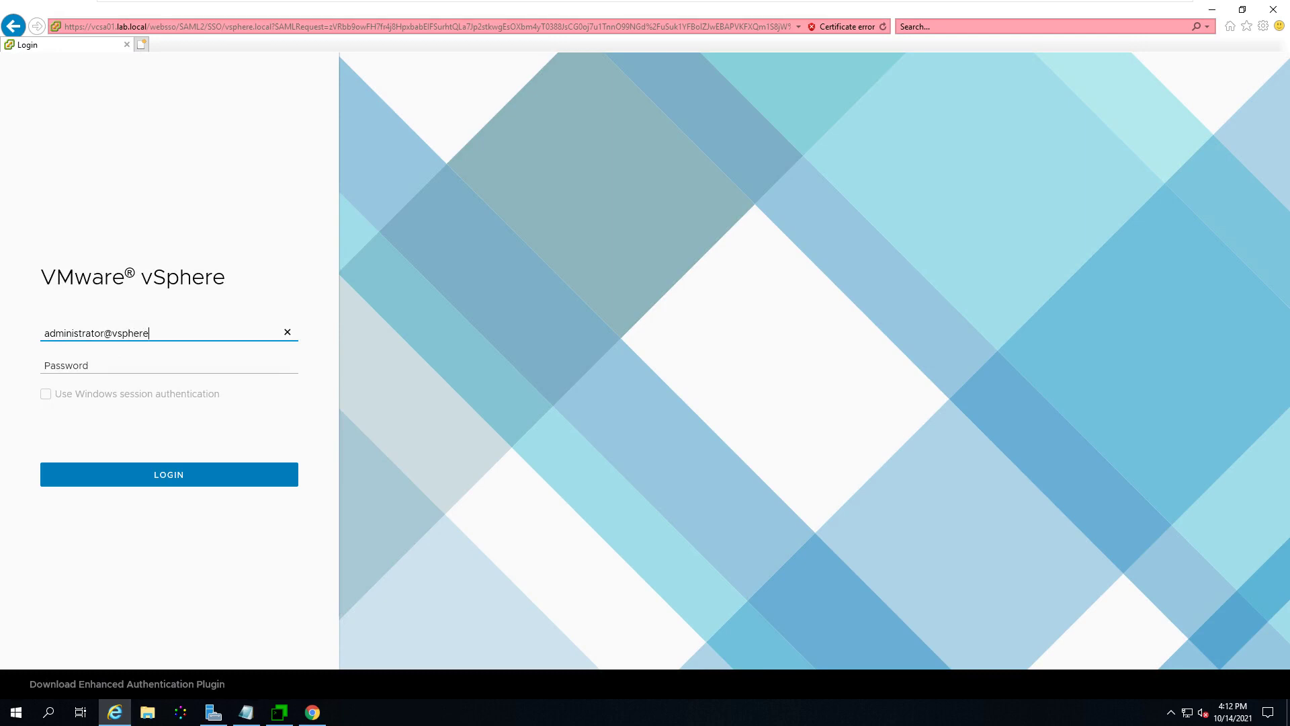
text(.local)
key(Tab)
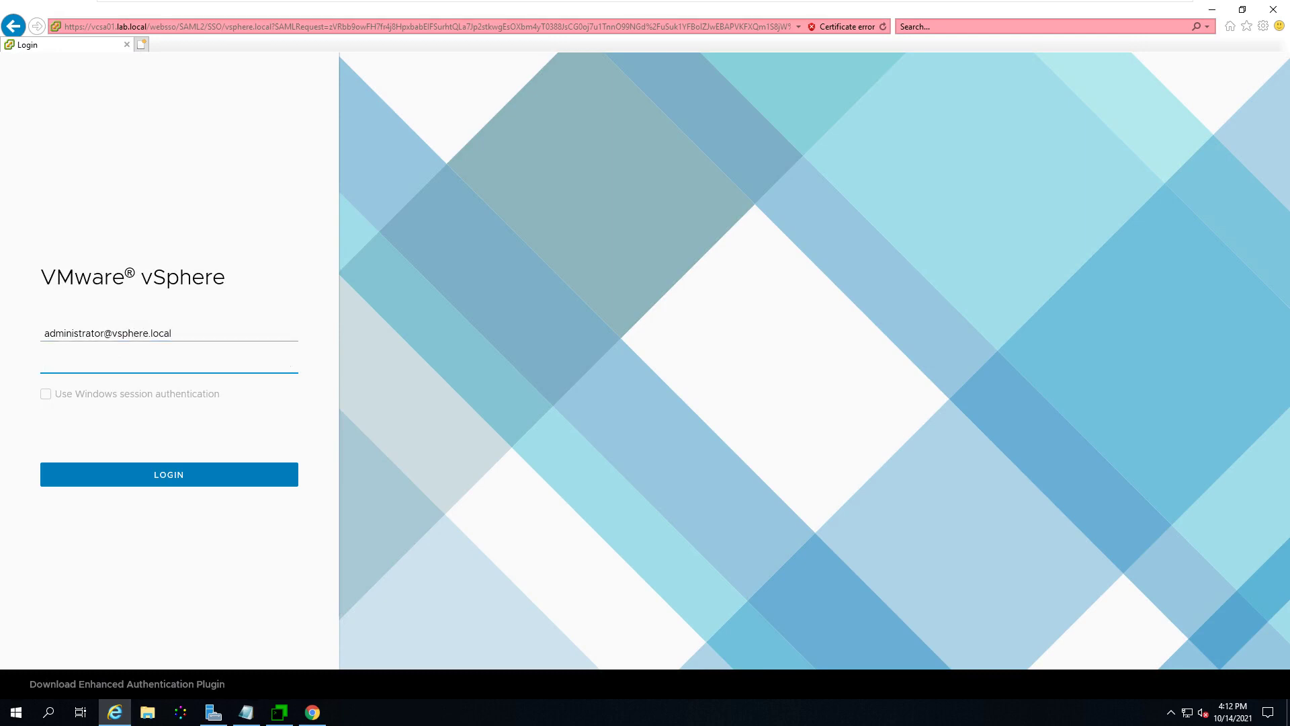
text(VMware1!)
key(Return)
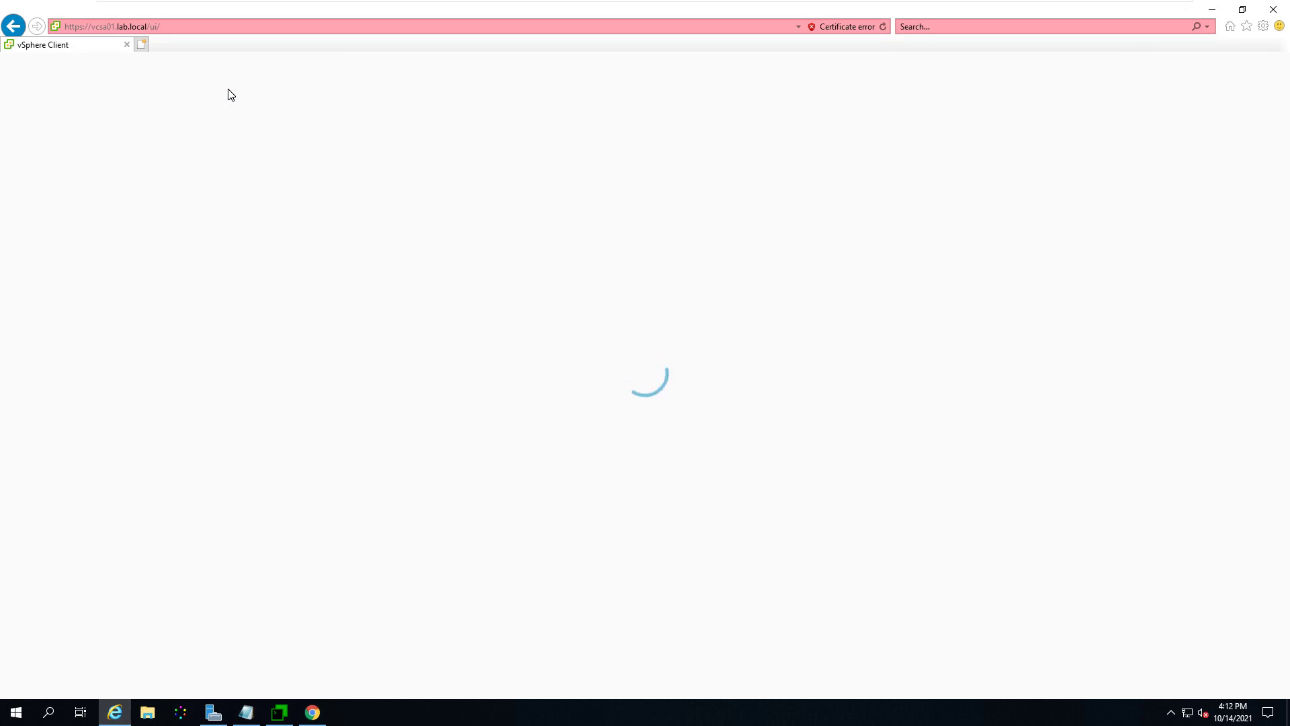
click(280, 714)
key(Up)
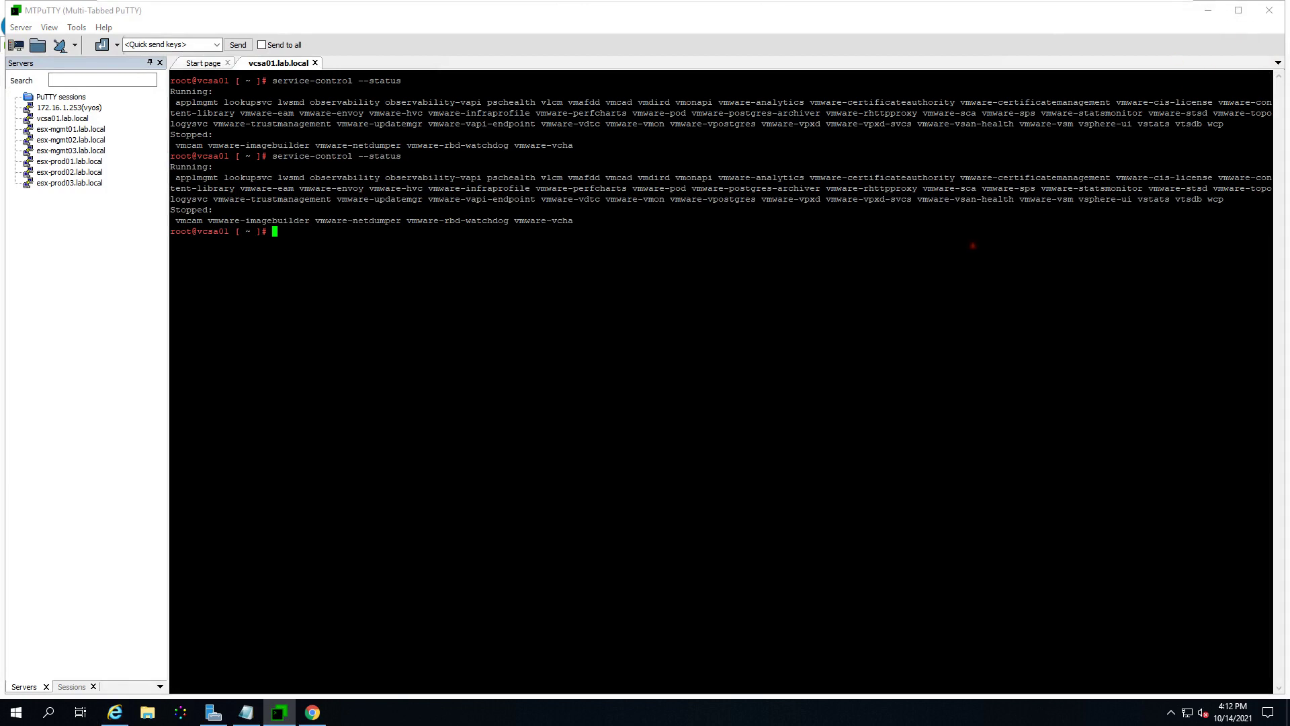
Step: Exit the vcsa01 shell and console session, then quit MTPuTTY
text(t)
key(Return)
text(exit)
key(Return)
click(1284, 9)
click(681, 357)
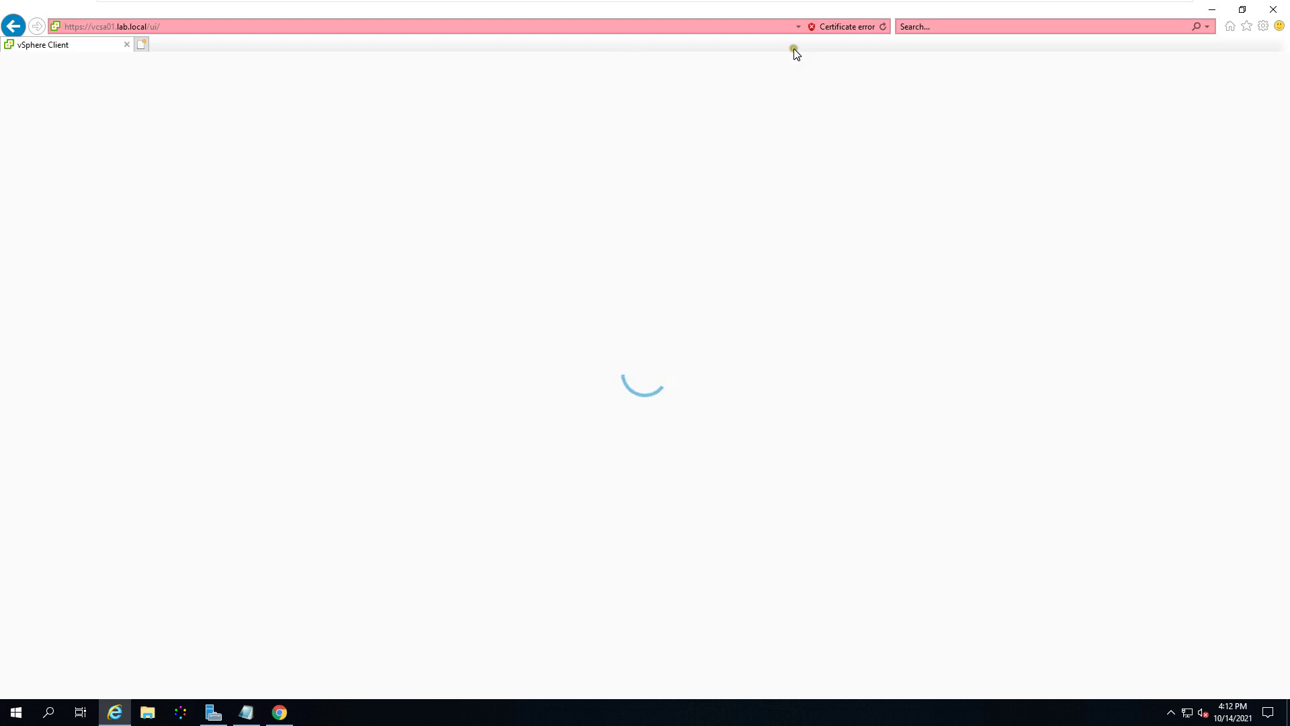
Step: View the lab-DC-CA-issued certificate from Internet Explorer's certificate error, then switch to Chrome
click(838, 28)
click(783, 201)
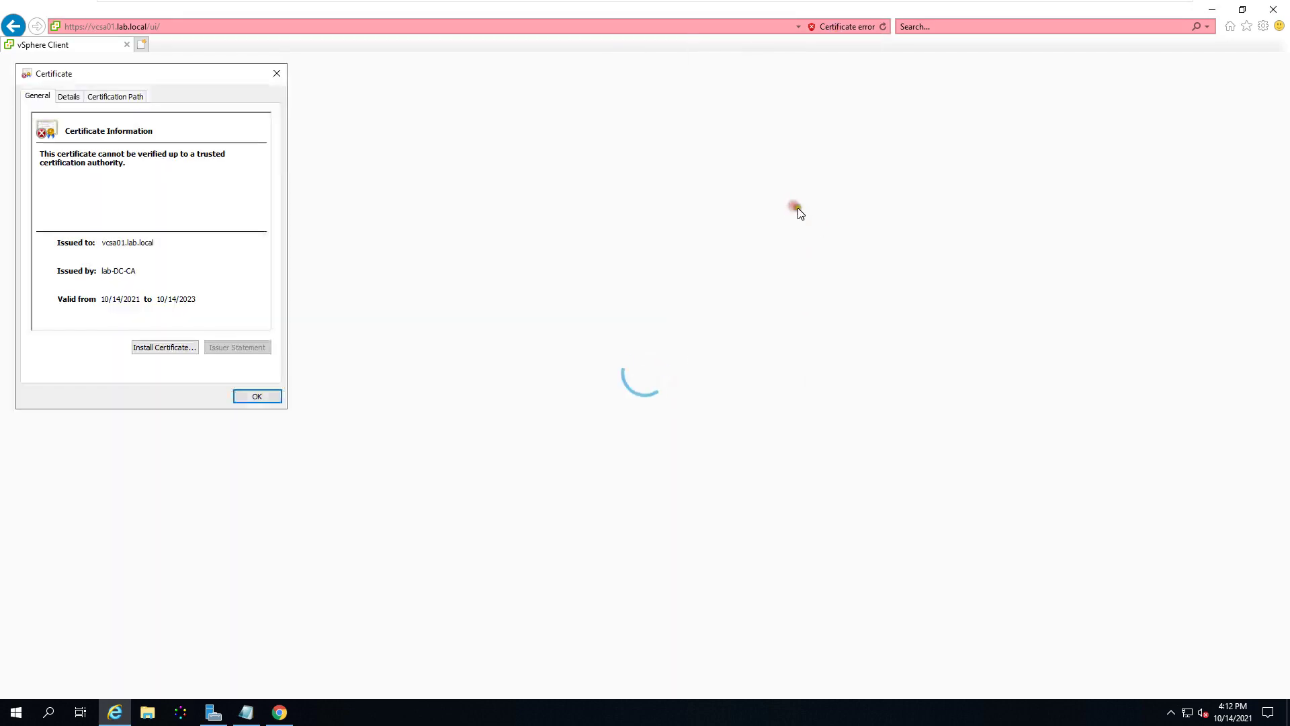
click(248, 398)
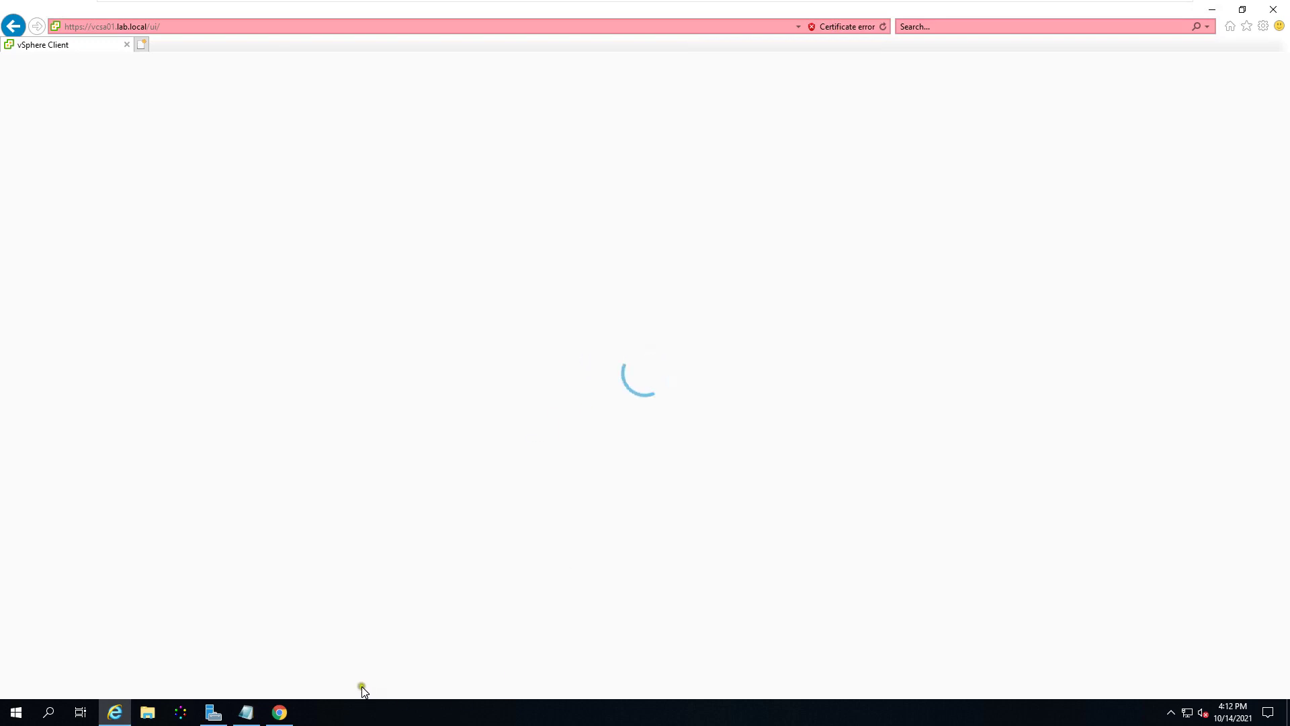
click(279, 713)
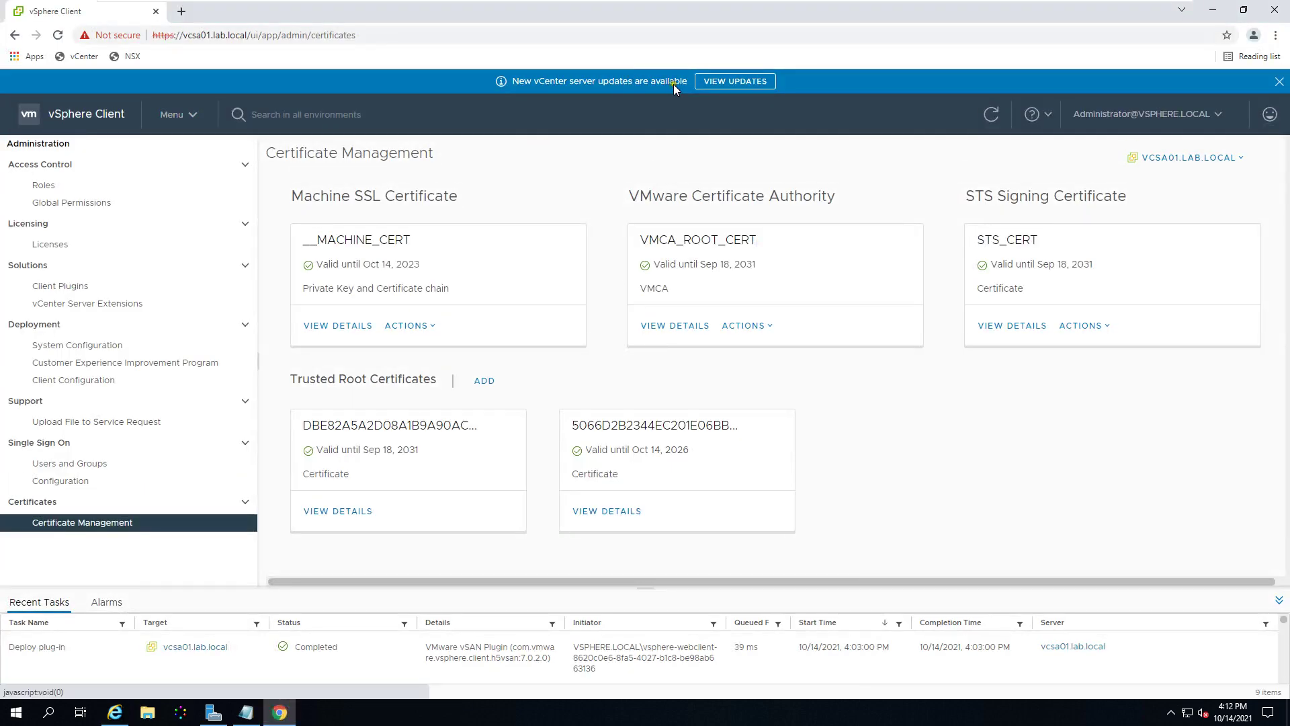
Step: Open the Details tab of the vcsa01.lab.local certificate from Chrome's site security info
click(1279, 80)
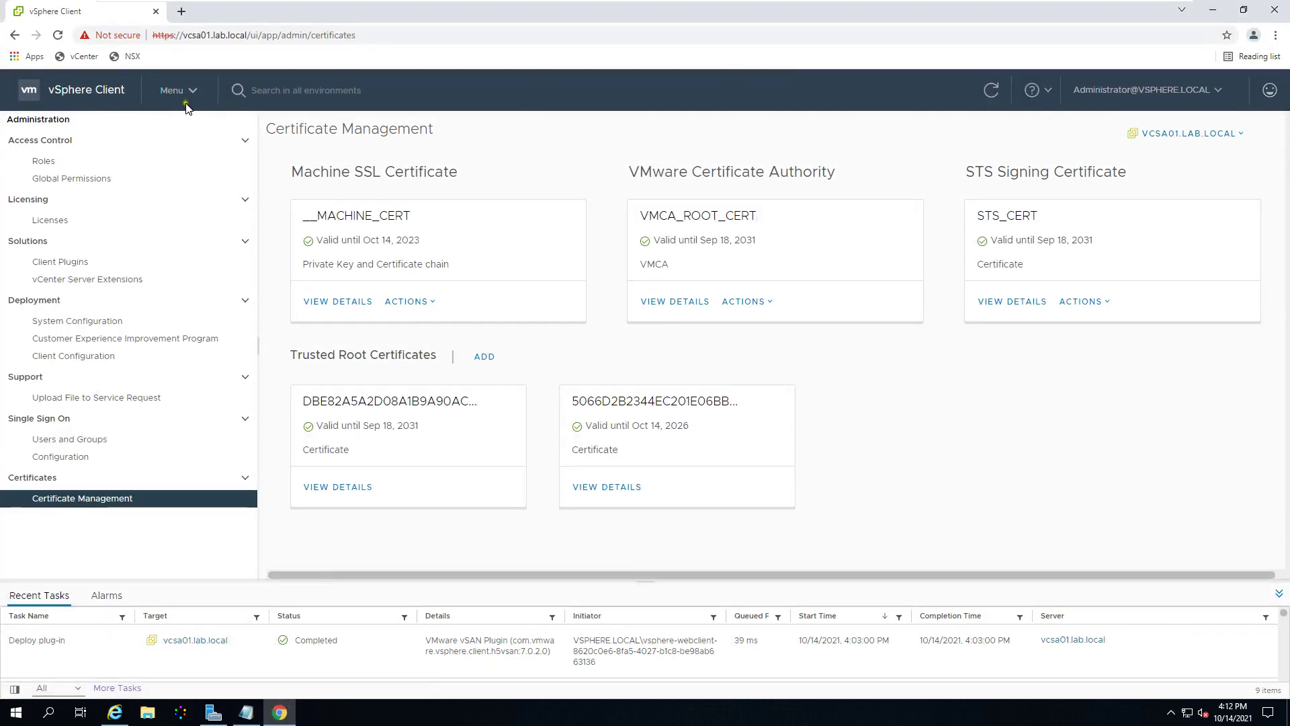
click(139, 34)
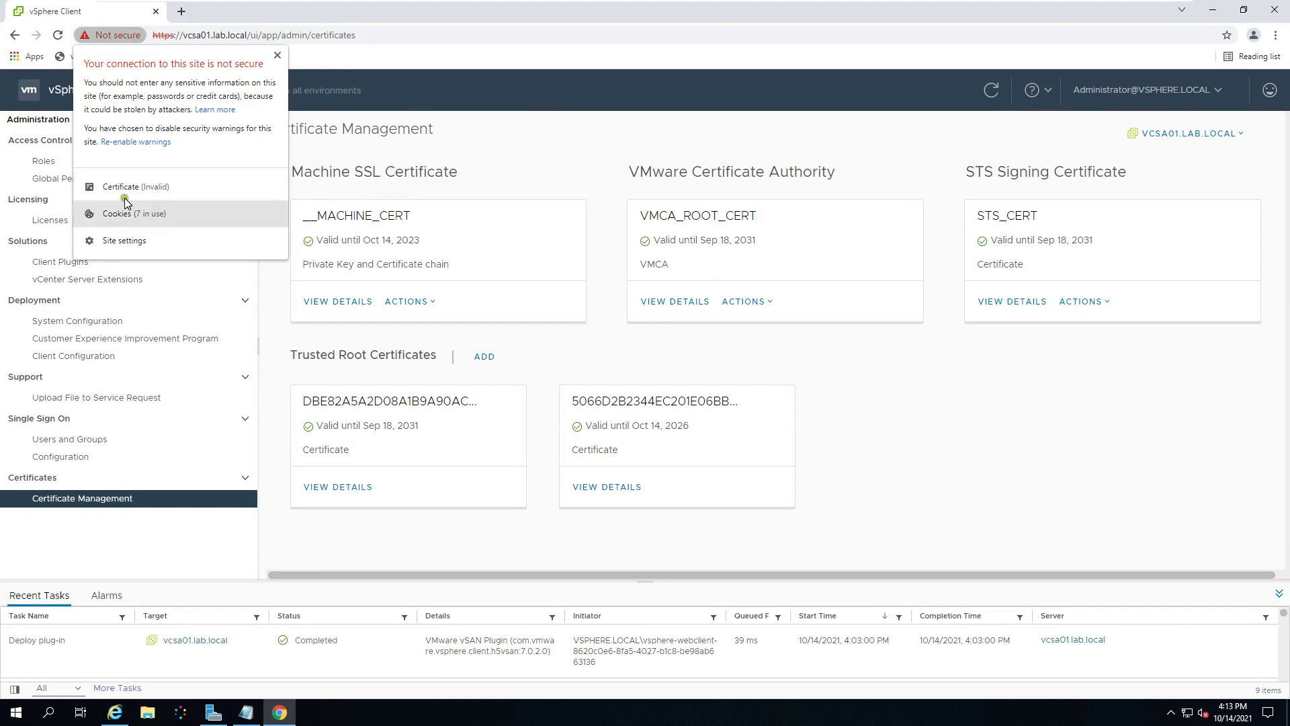
click(138, 186)
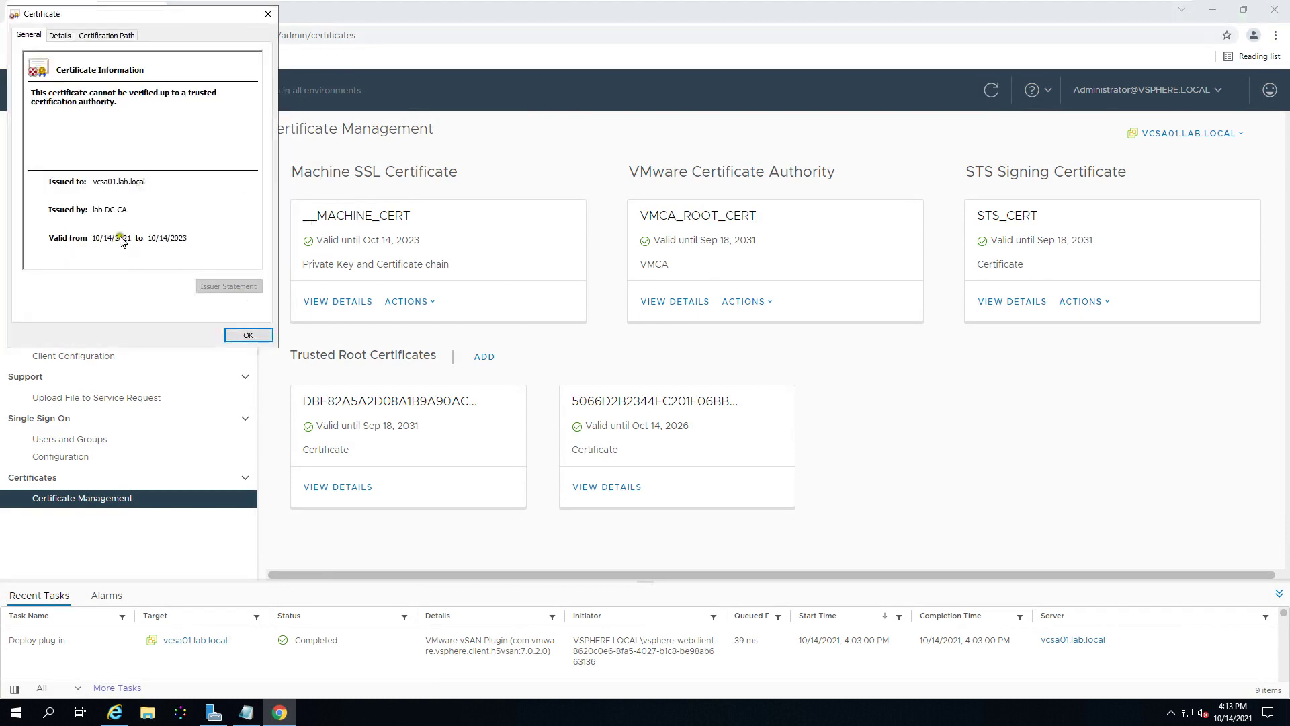
click(60, 35)
drag(253, 104, 257, 172)
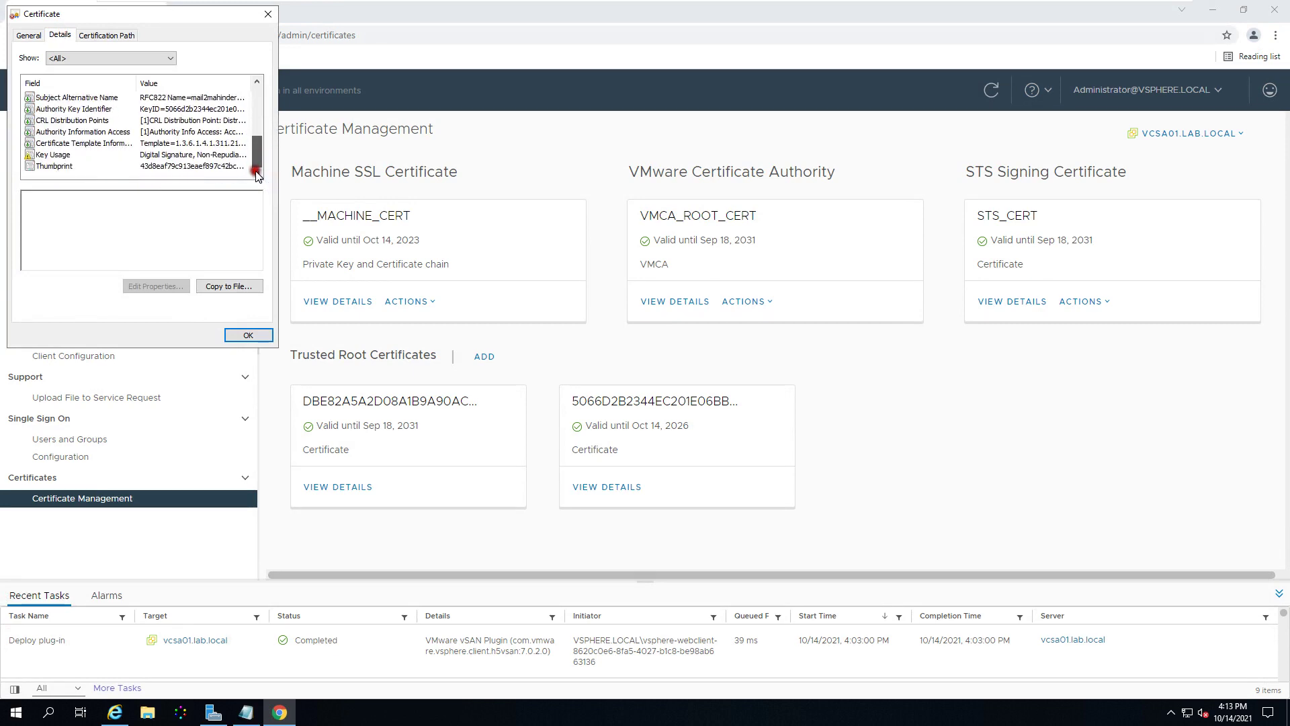
Step: Inspect Key Usage, template info, validity until Oct 14, 2023 and subject, then close the viewer
click(214, 154)
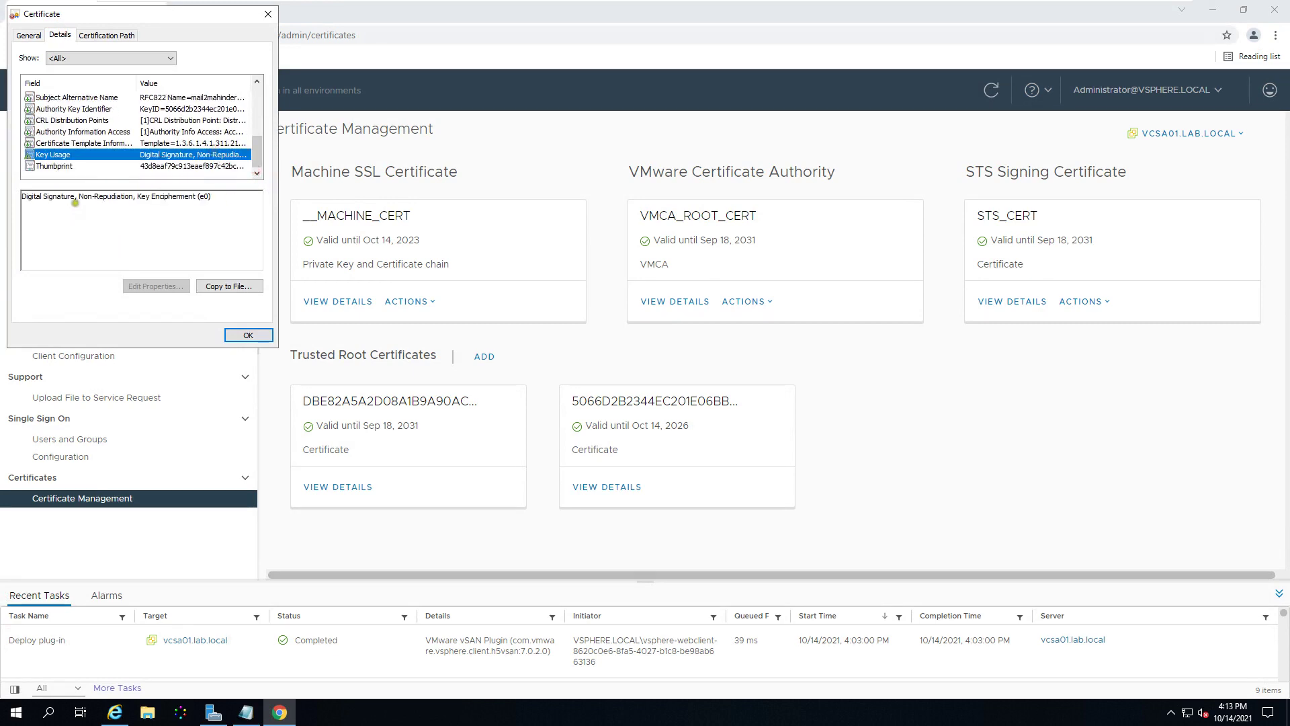
click(75, 143)
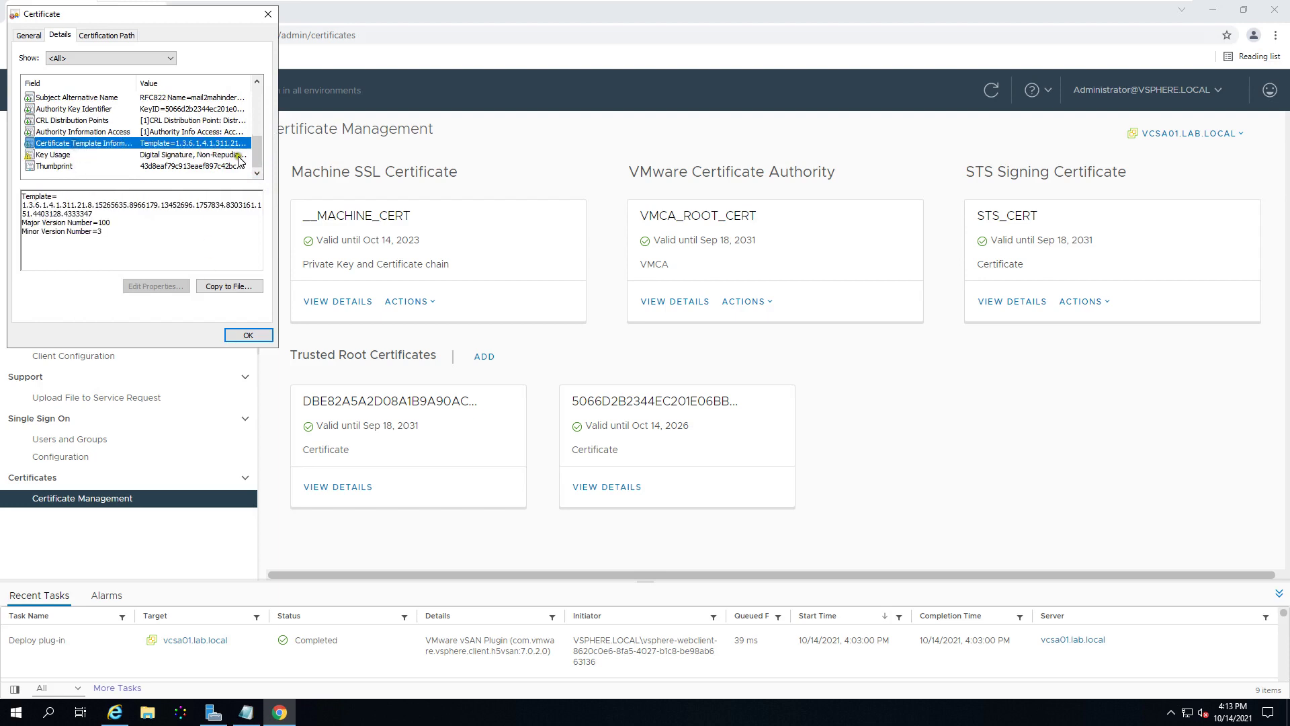
scroll(259, 141, up, 1)
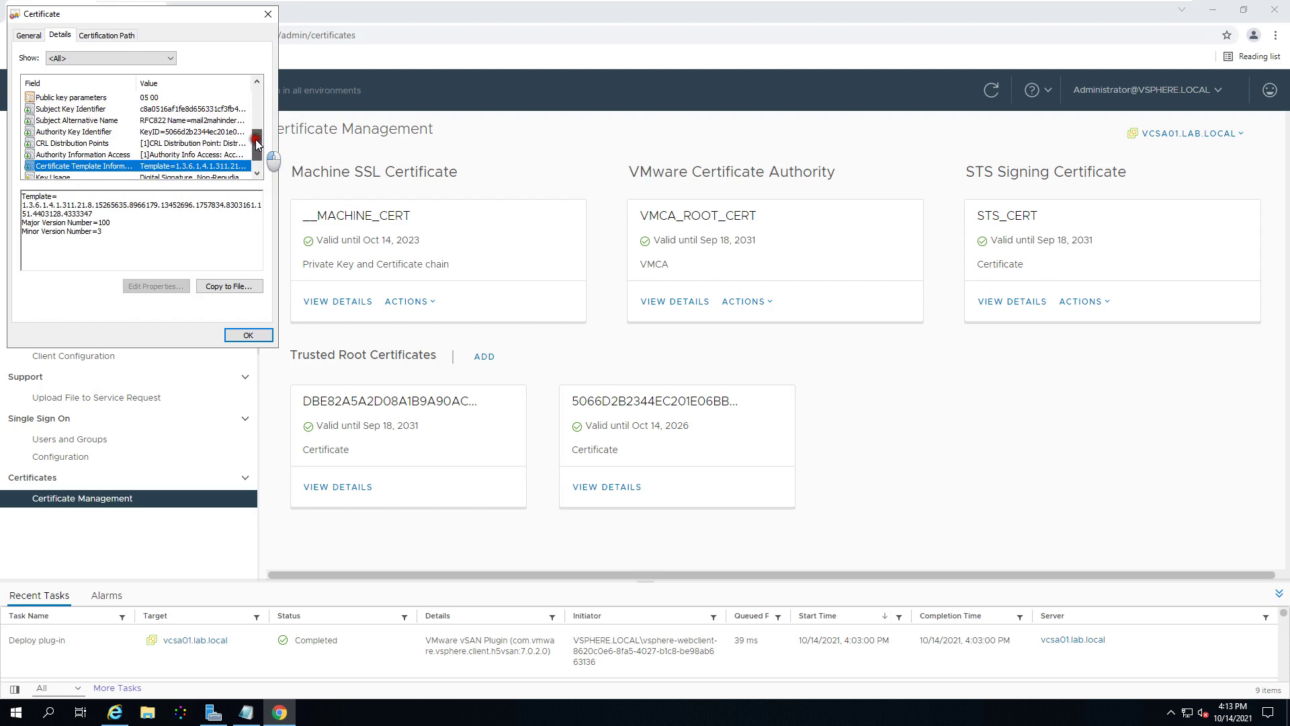
scroll(153, 113, up, 2)
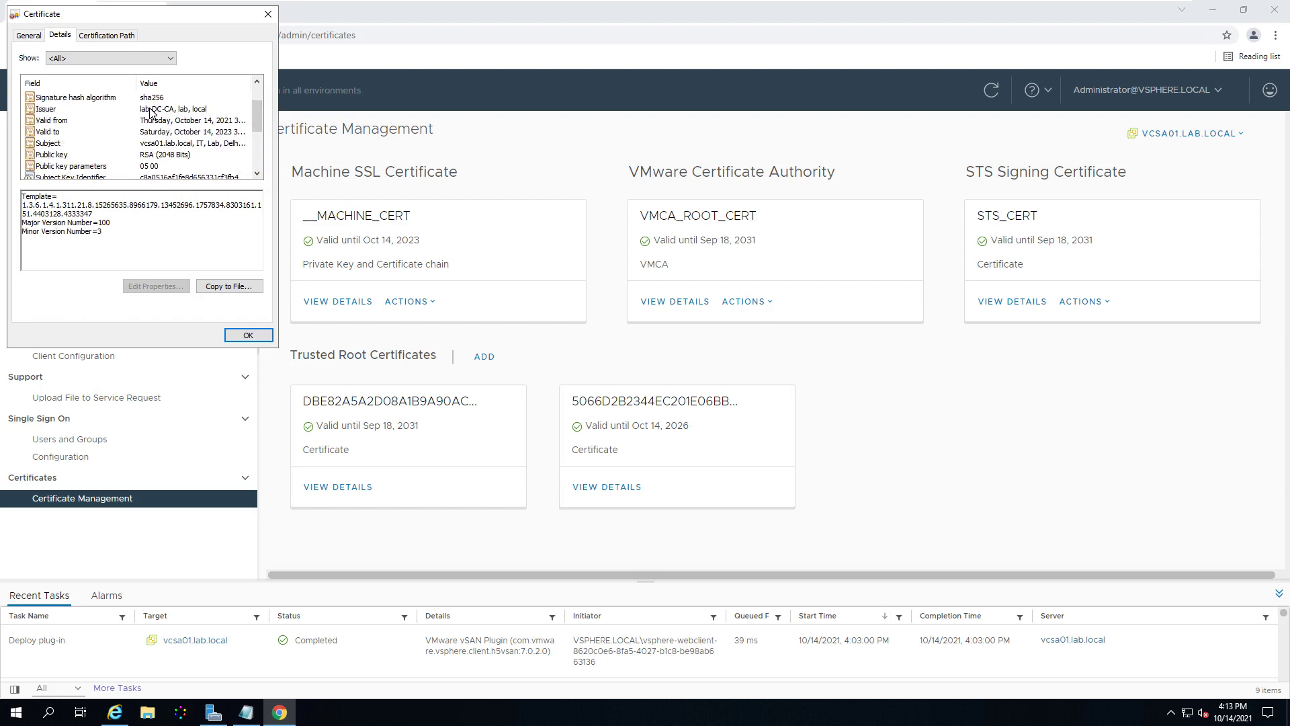
click(160, 120)
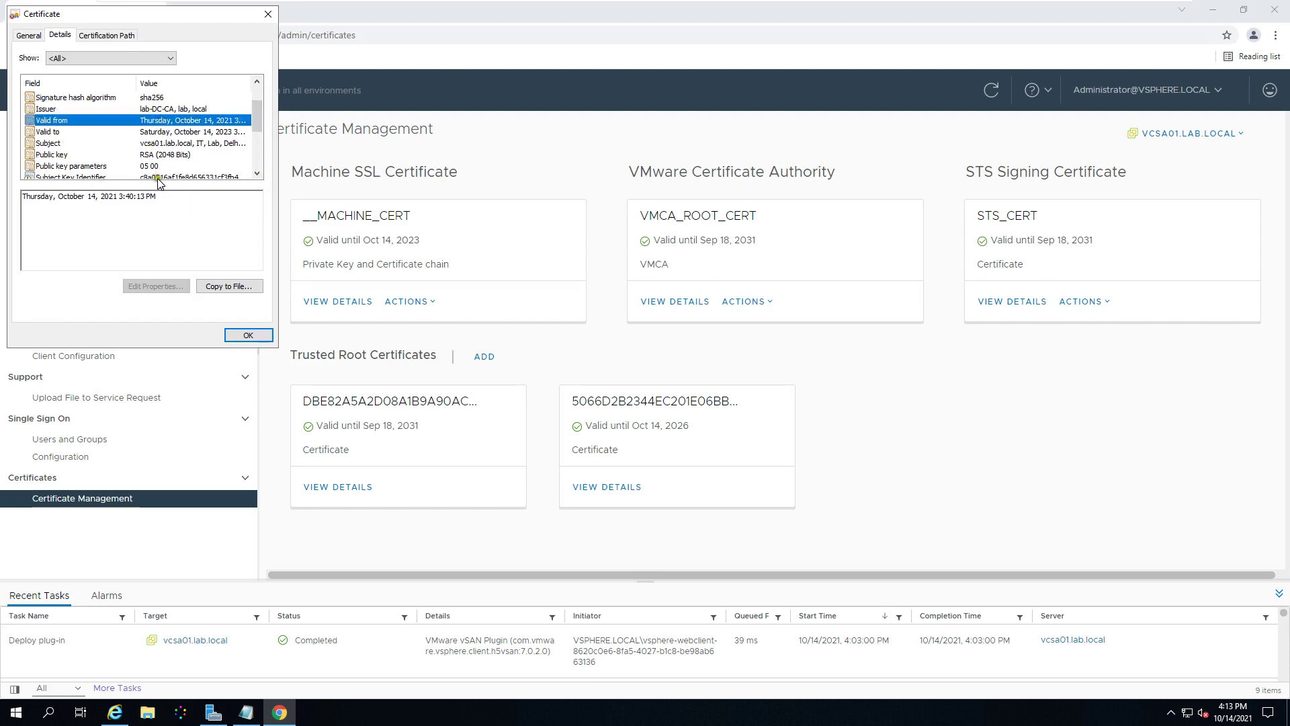
click(187, 132)
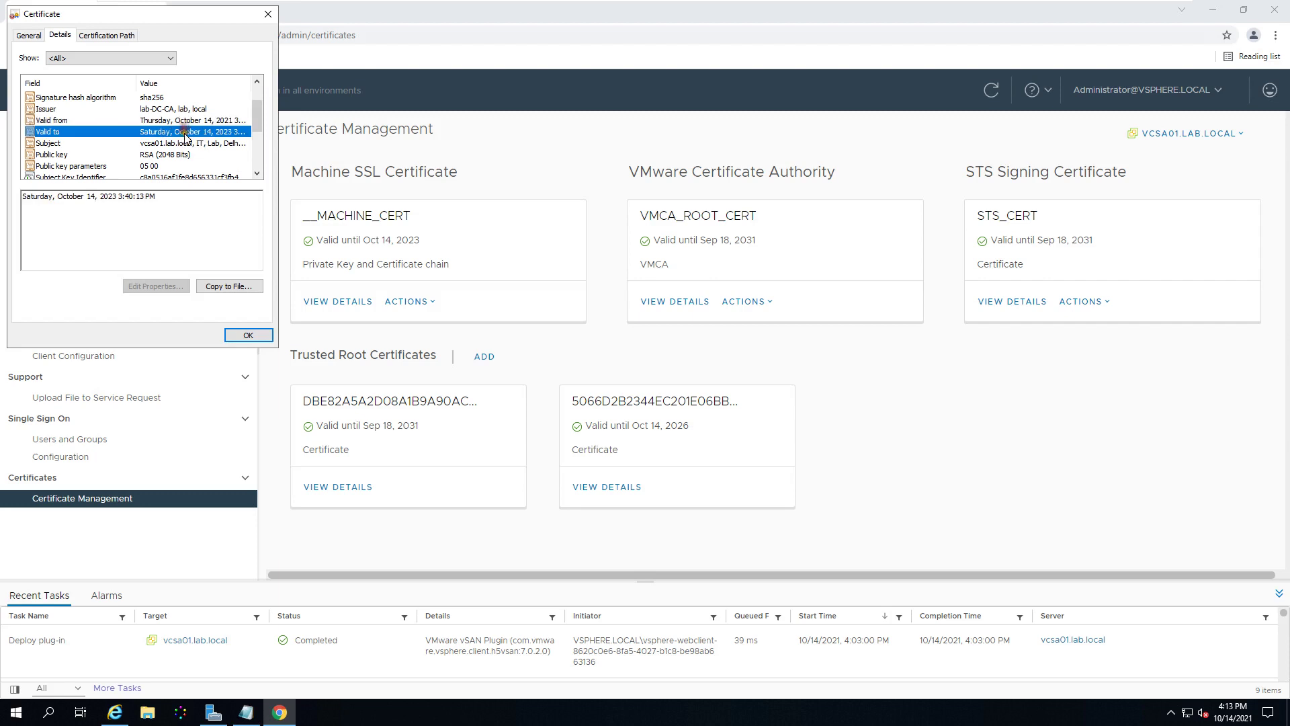
click(185, 143)
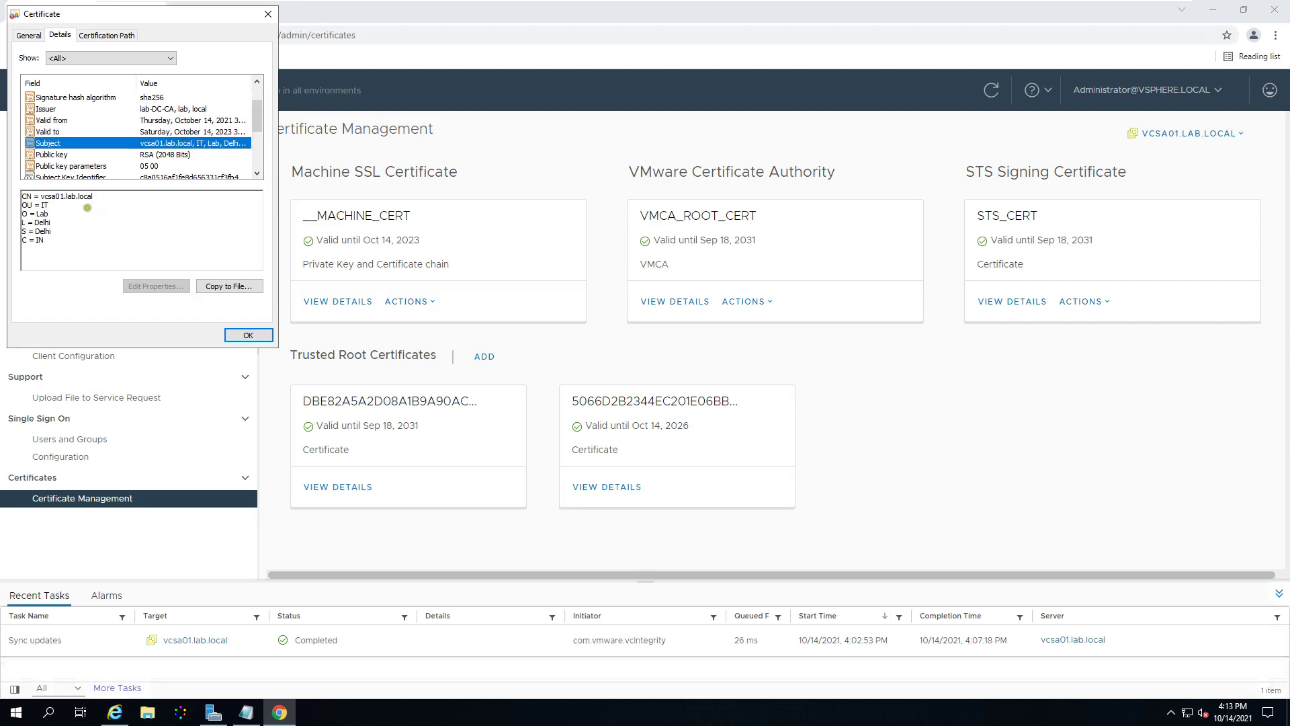
click(248, 335)
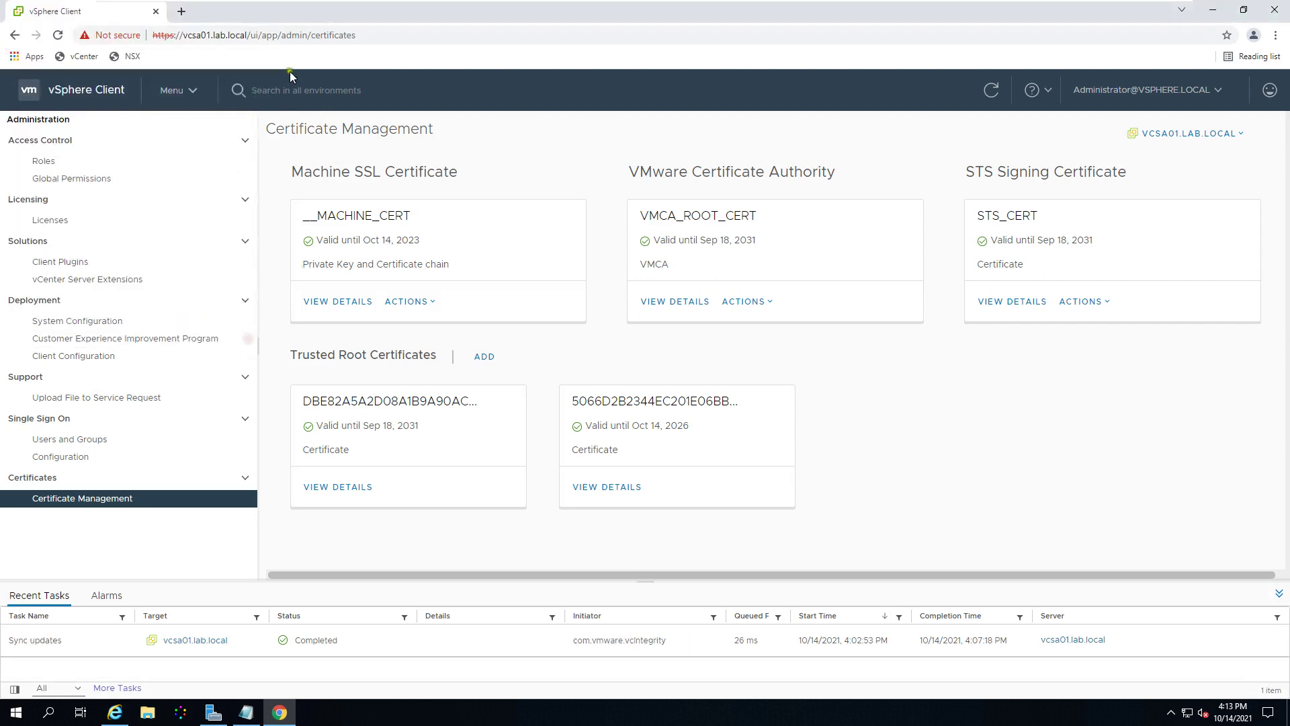
Step: Reload the vSphere Client in Internet Explorer and continue past the certificate warning
click(1211, 10)
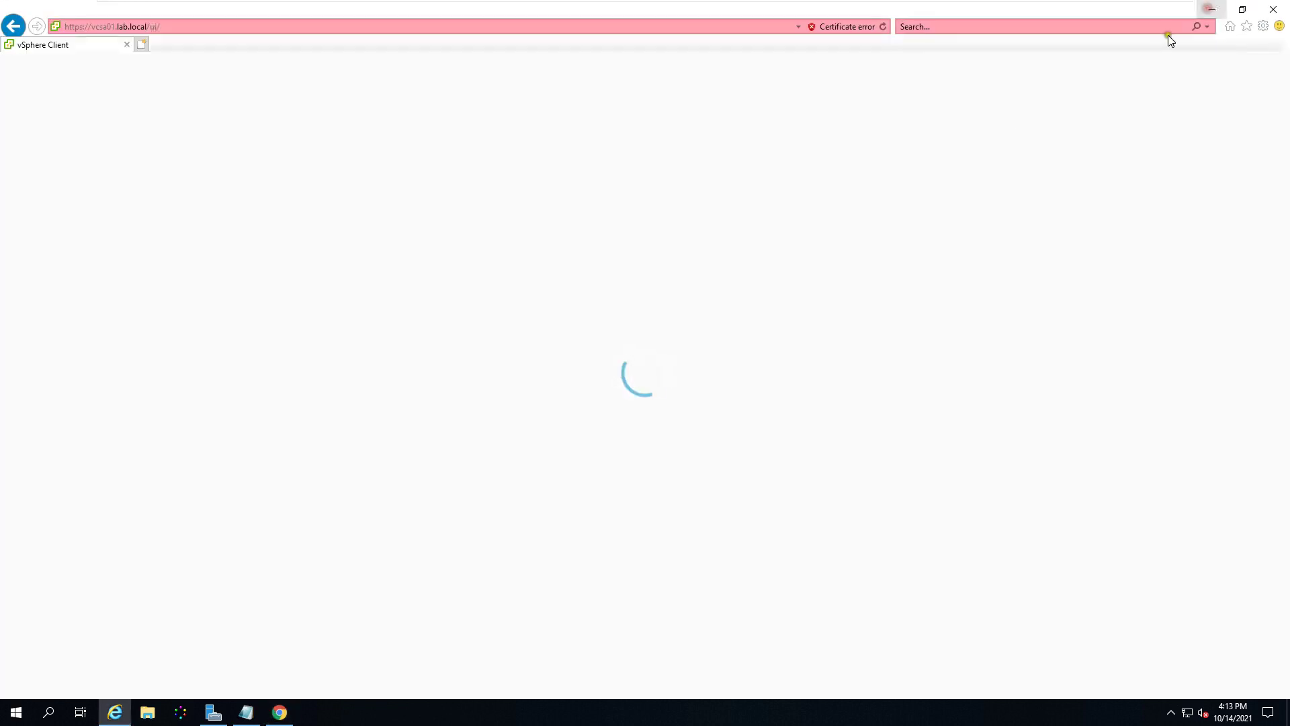
click(882, 28)
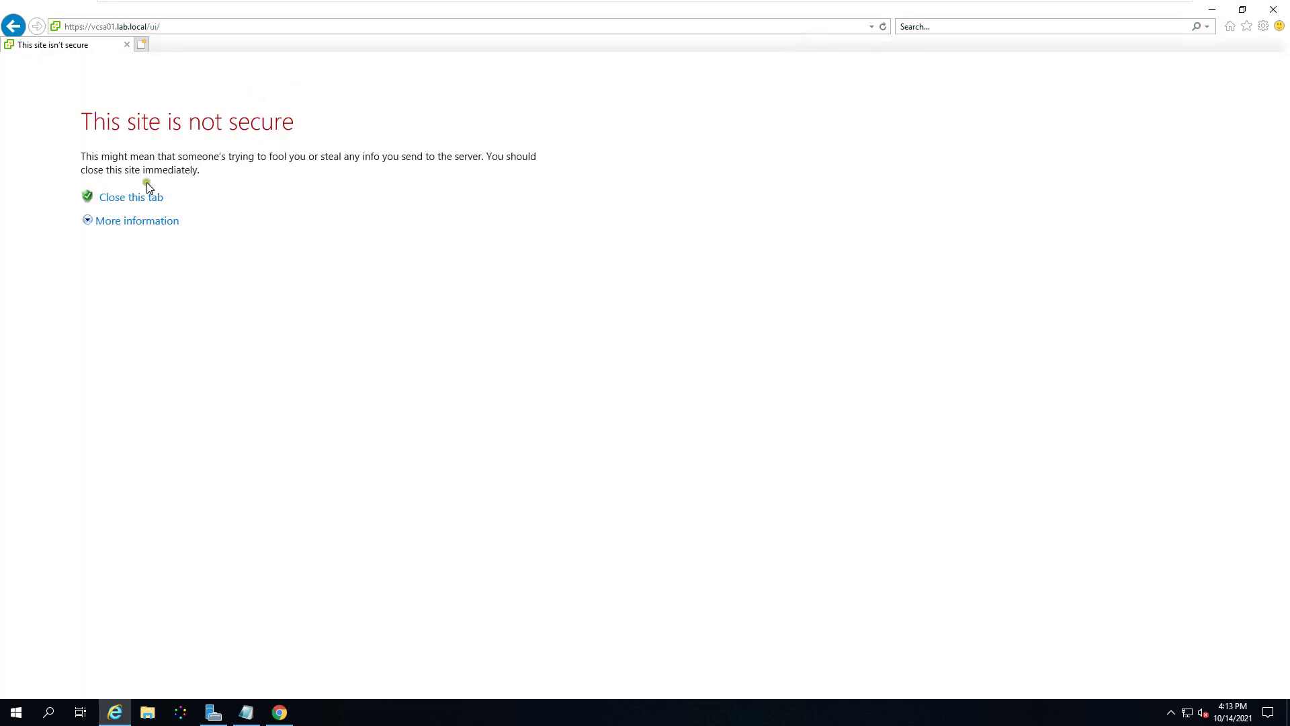
click(127, 221)
click(213, 301)
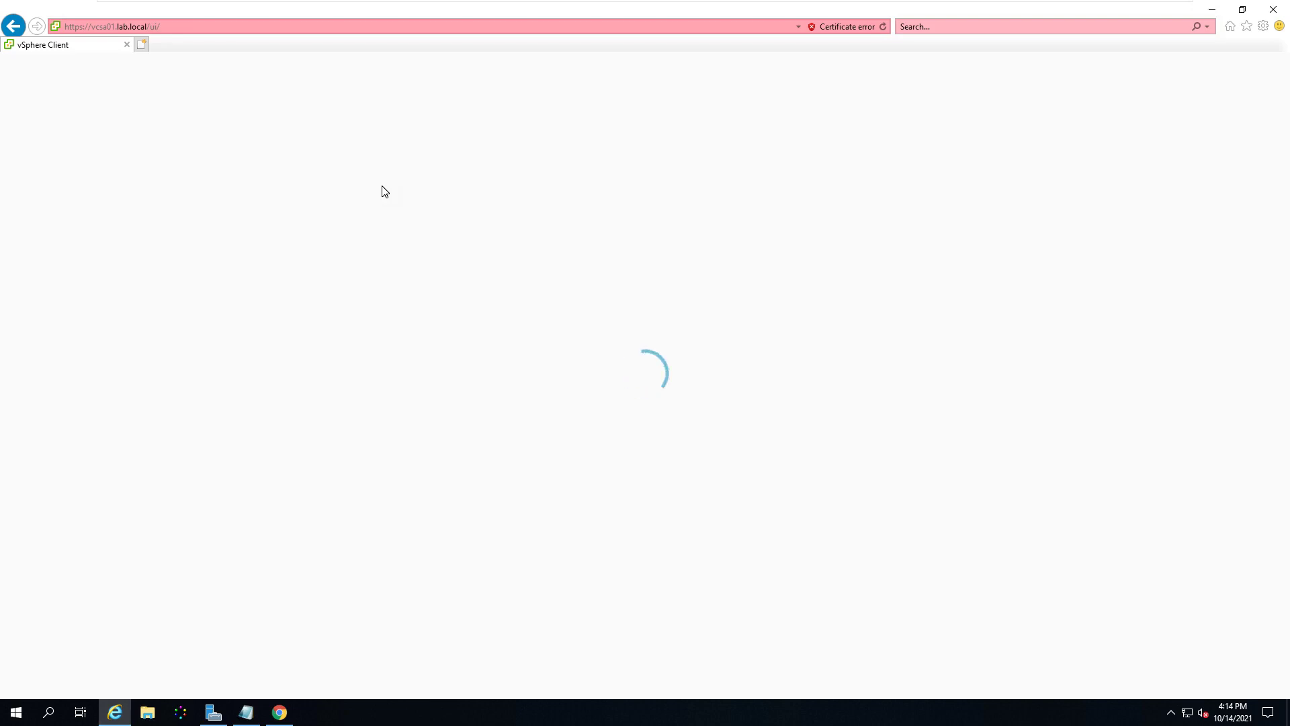
Step: Refresh the vSphere Client in Chrome, then close the Chrome window
click(378, 176)
click(279, 712)
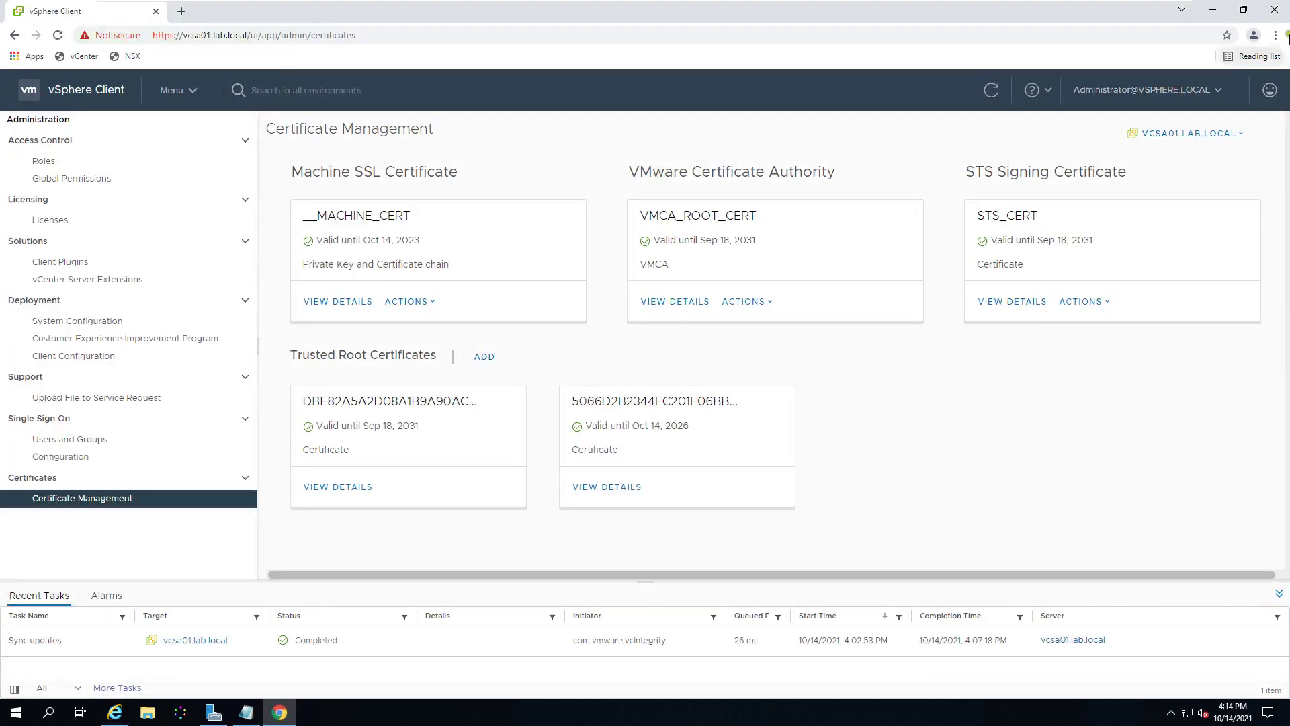
click(989, 92)
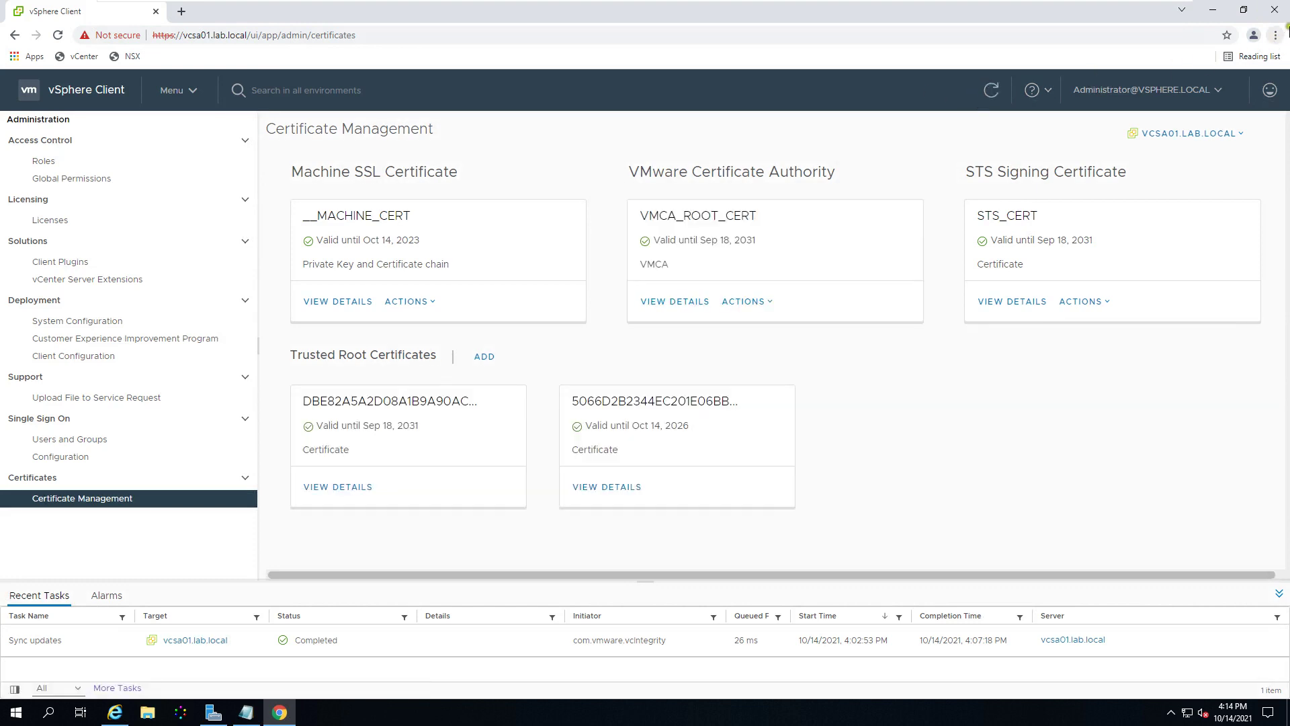
click(1274, 9)
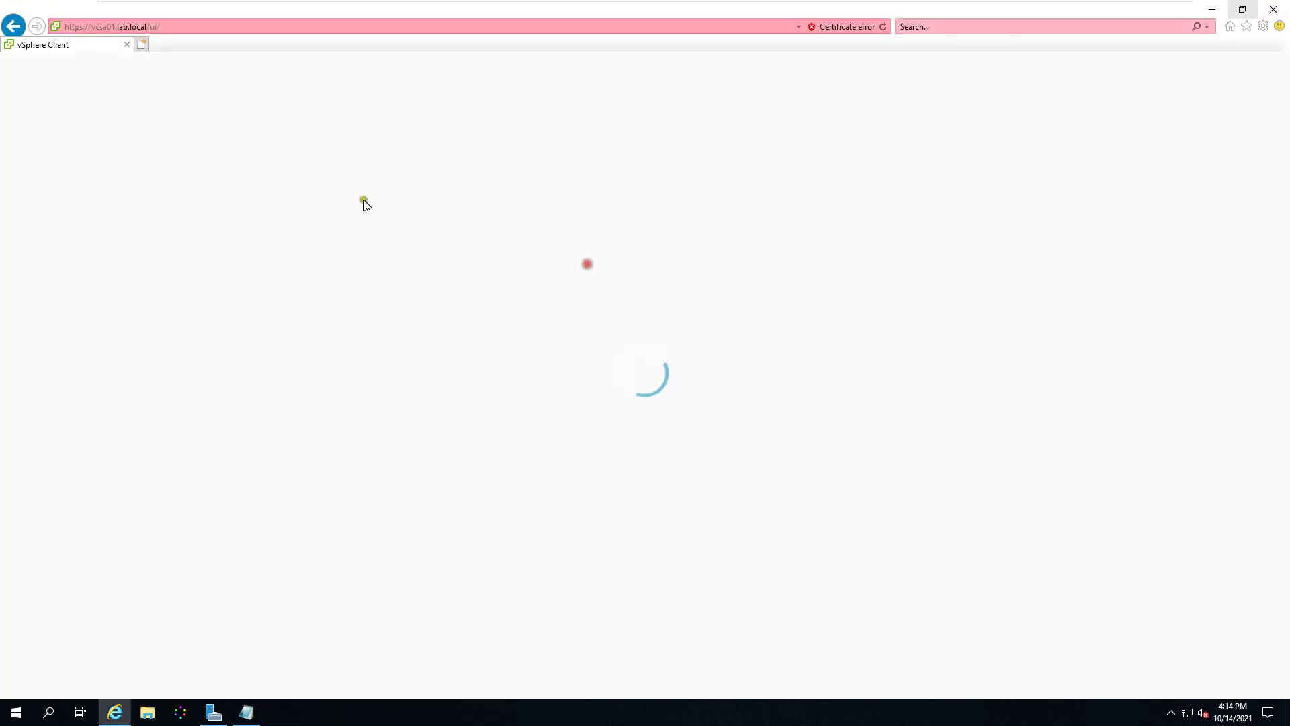
Step: Reload the vSphere Client page in Internet Explorer, then close the browser
click(882, 28)
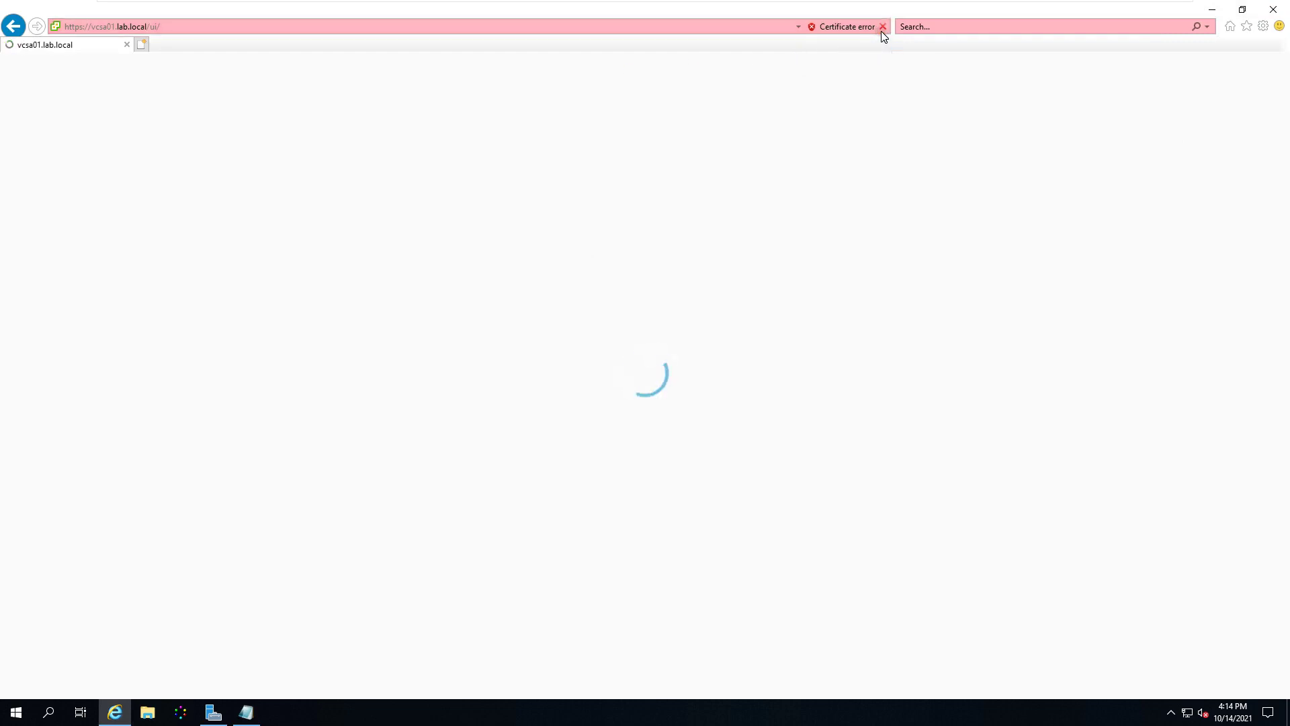
click(1267, 27)
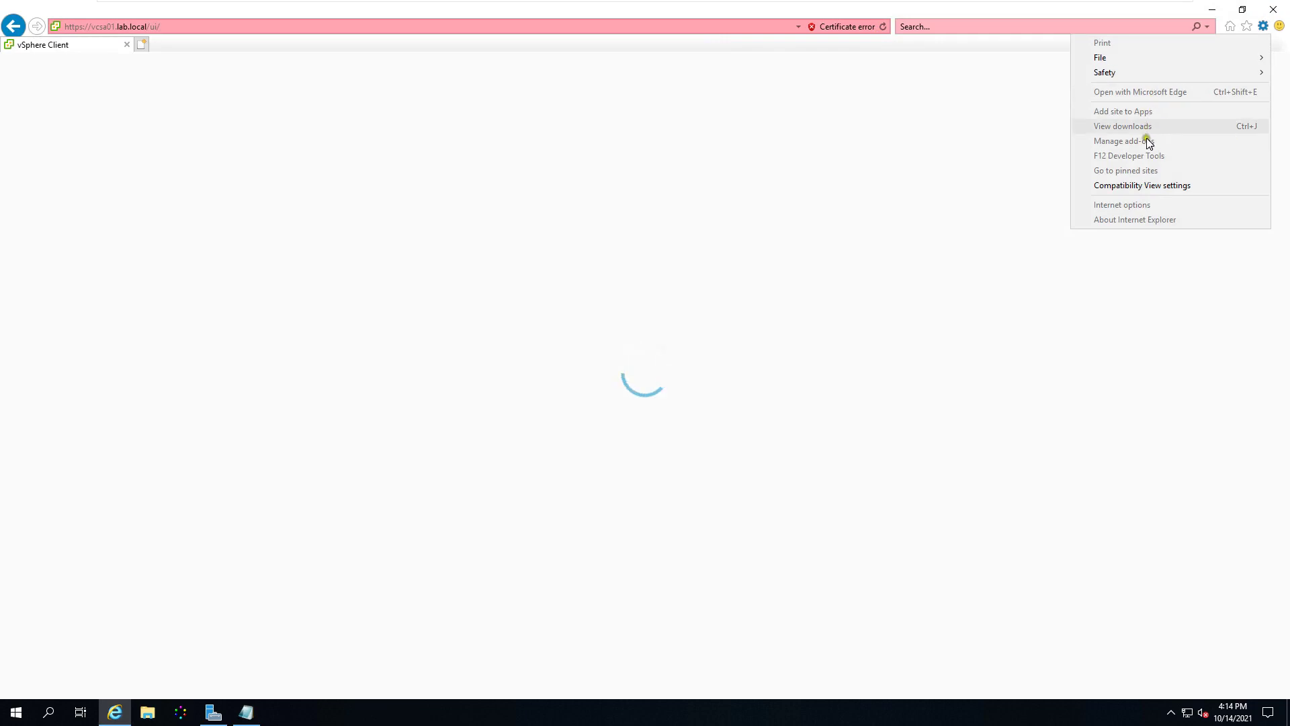
click(1036, 137)
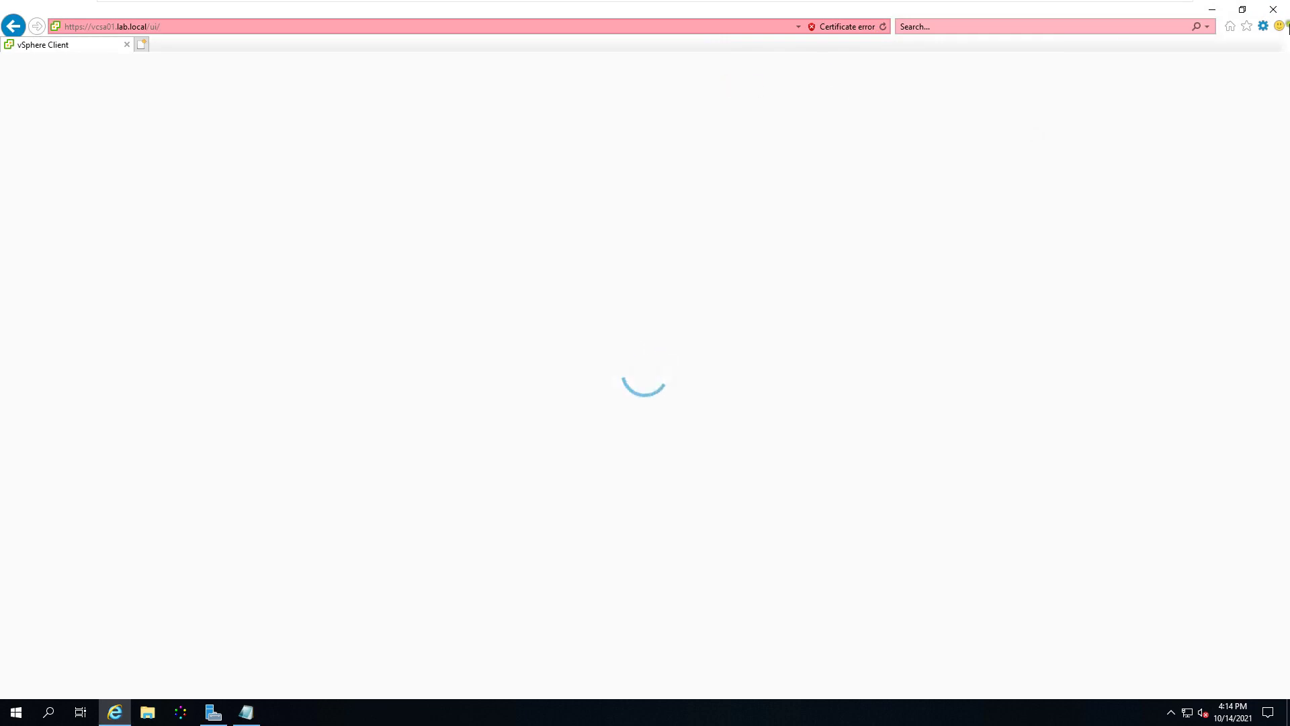
click(1270, 6)
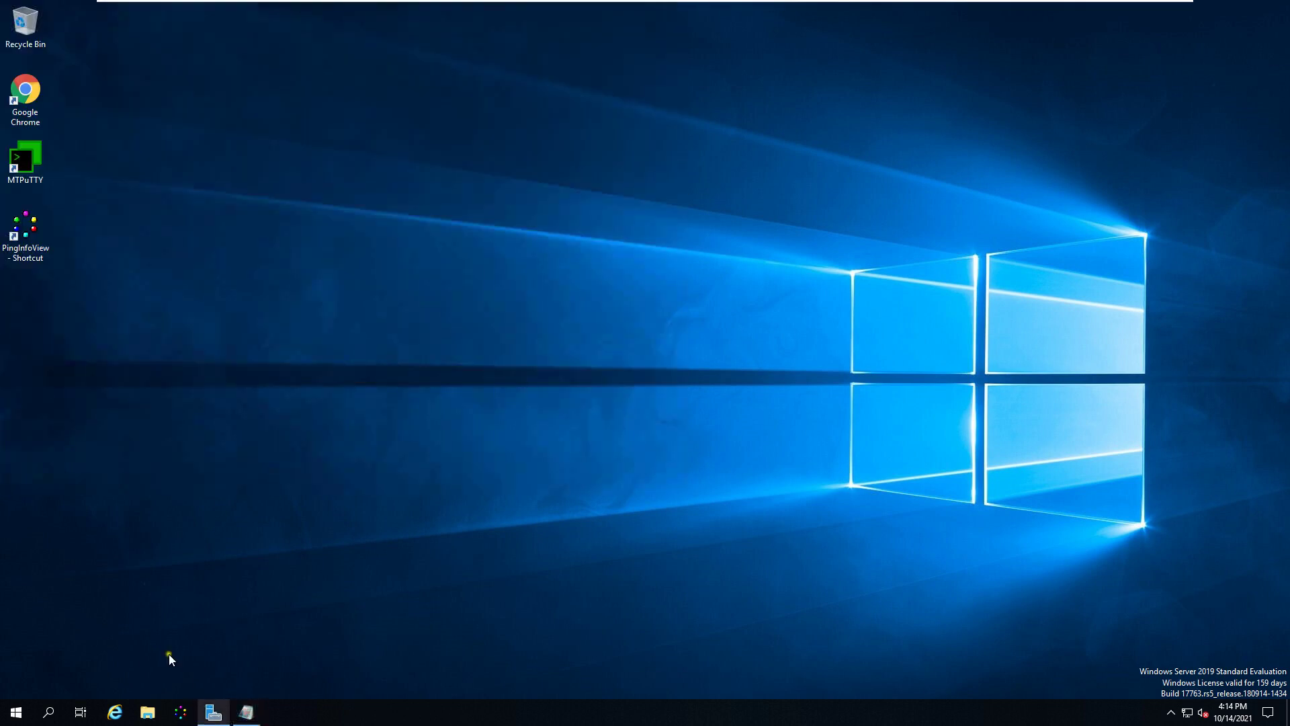
click(131, 304)
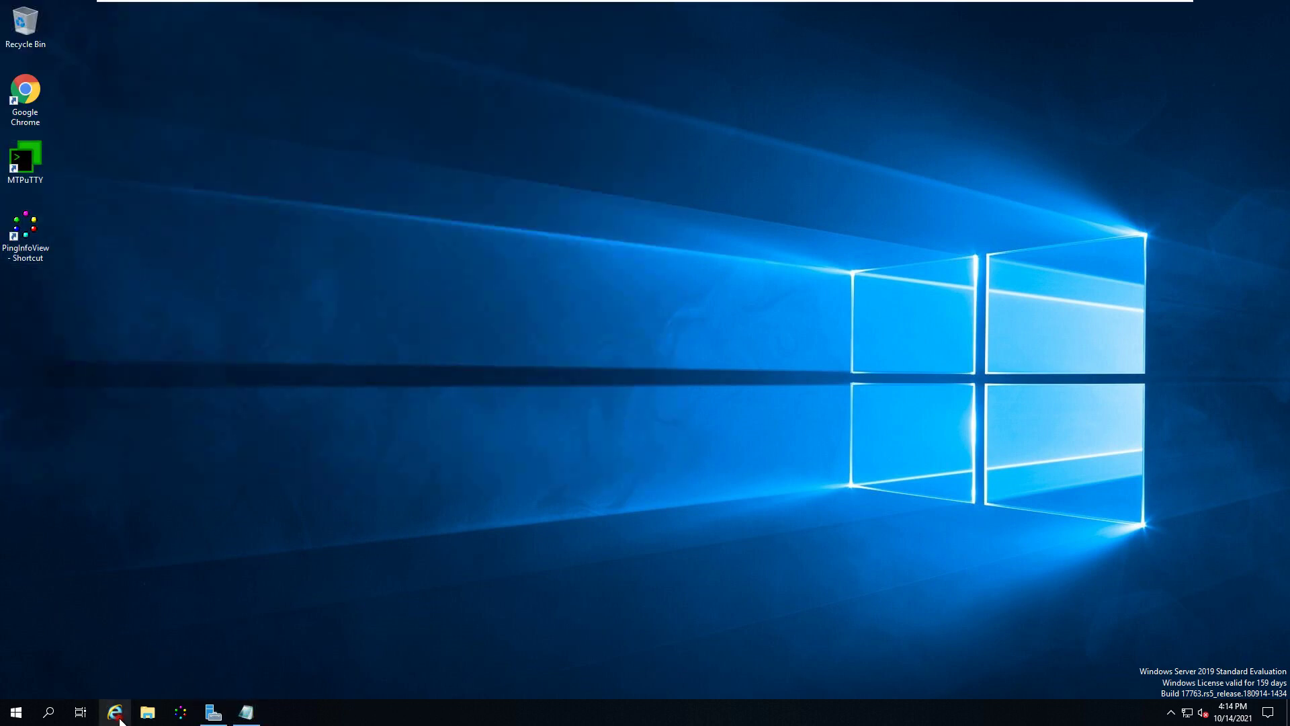
Step: Relaunch Internet Explorer and start an InPrivate Browsing window from Tools > Safety
click(115, 712)
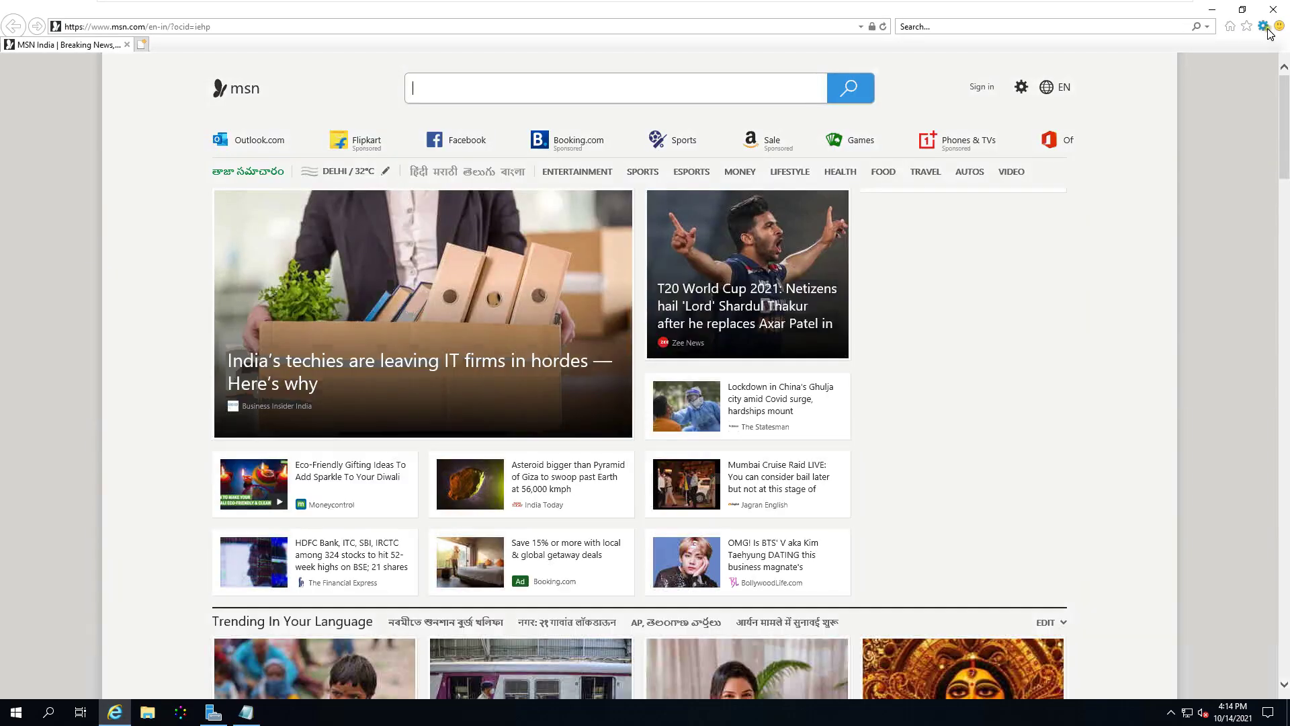
click(1265, 27)
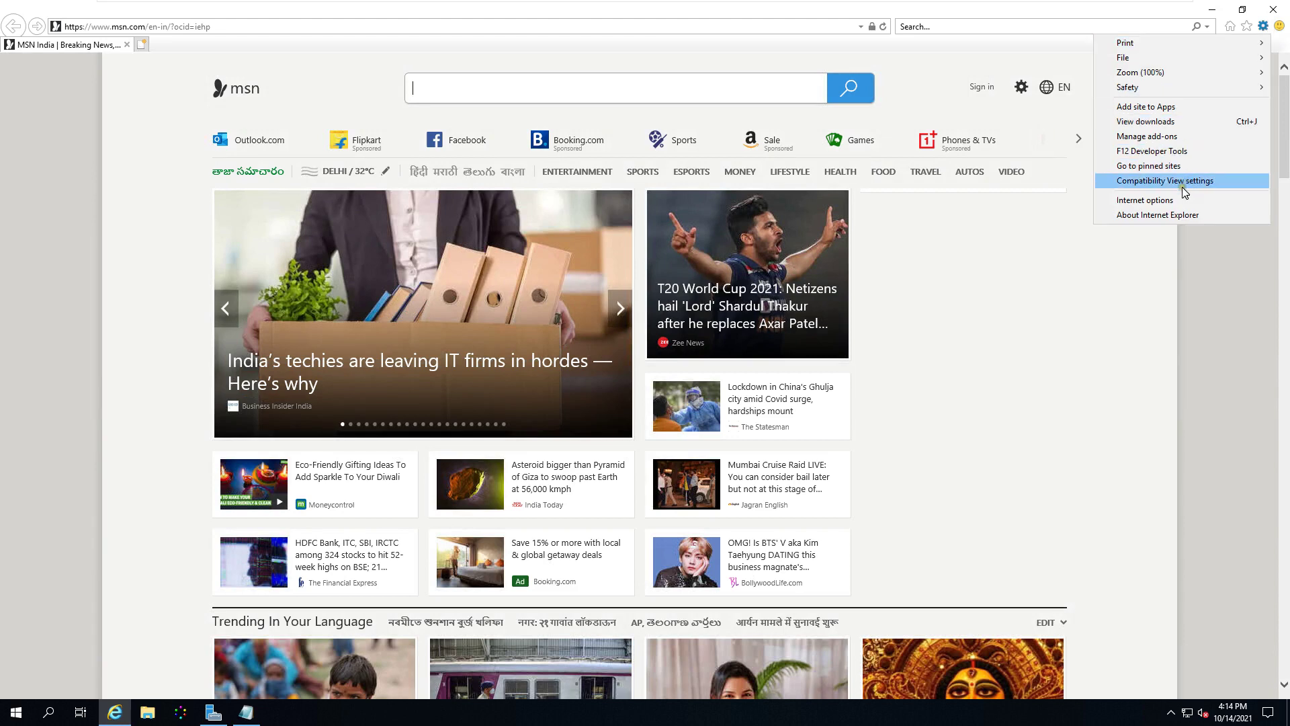
mouse_move(1195, 90)
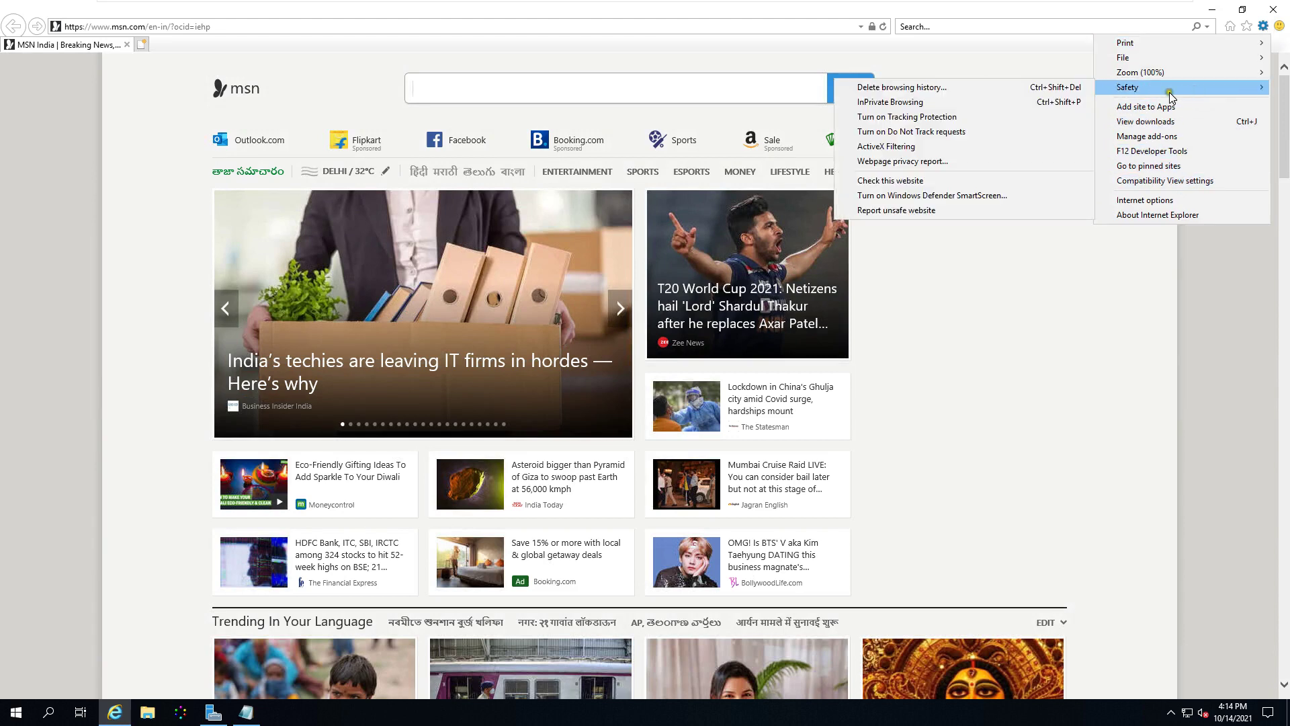
click(935, 101)
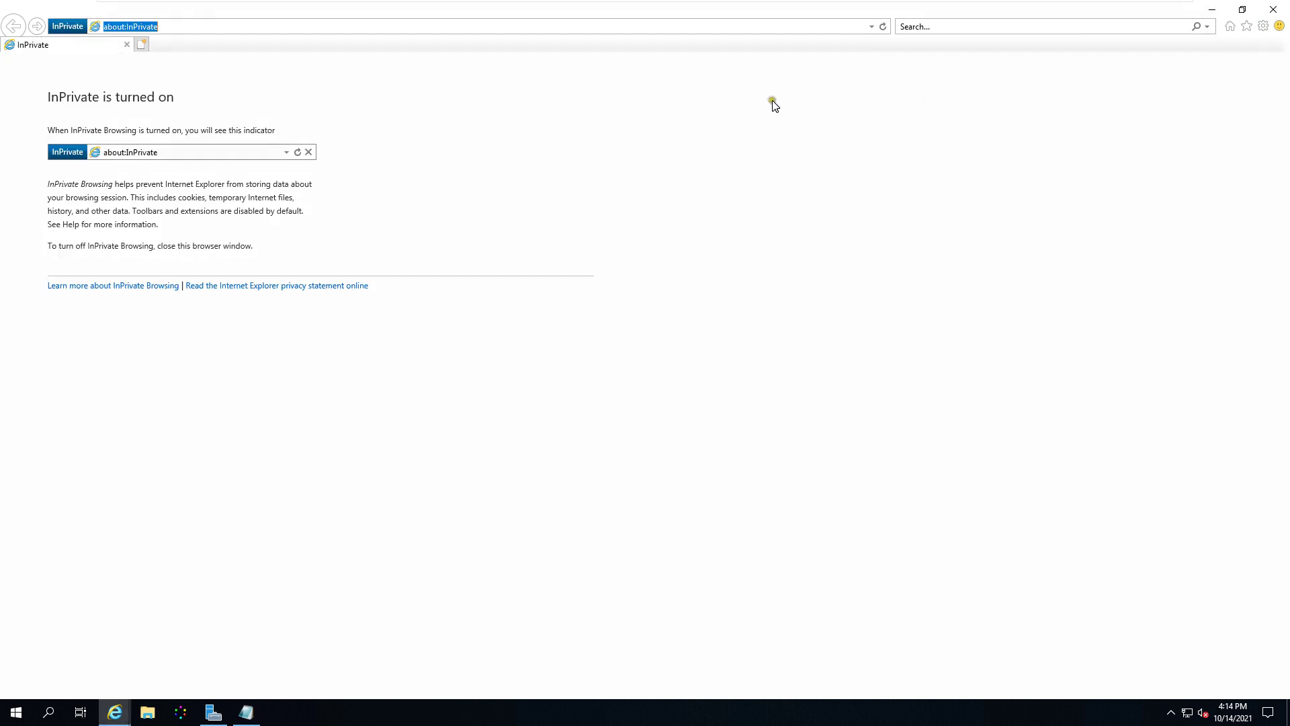
text(https://)
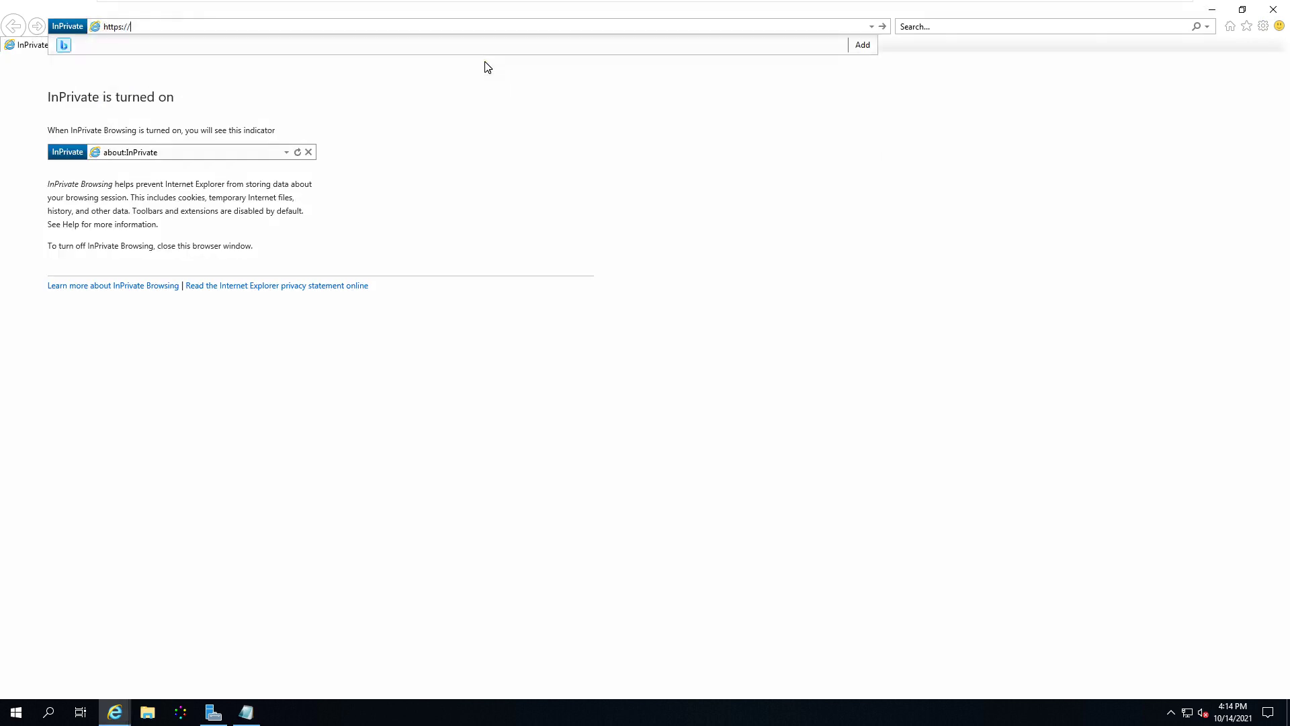
text(vcsa01.lab.local/)
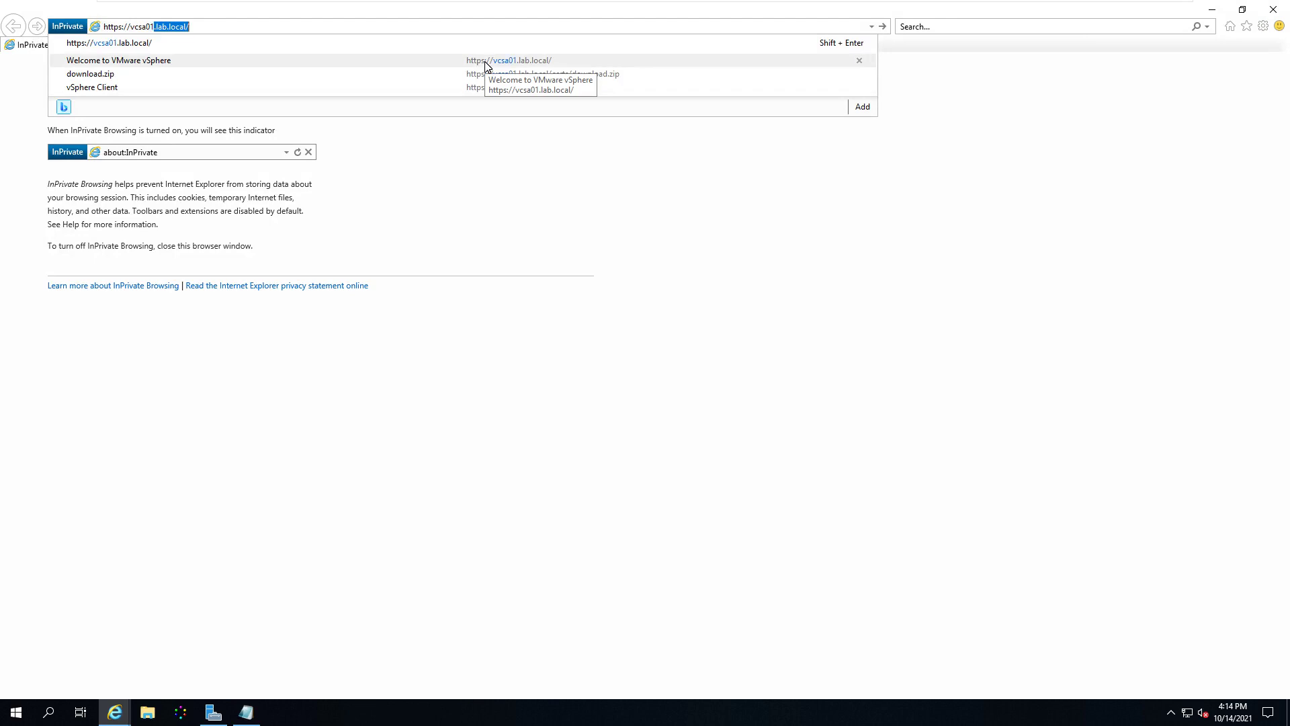
click(486, 66)
click(132, 222)
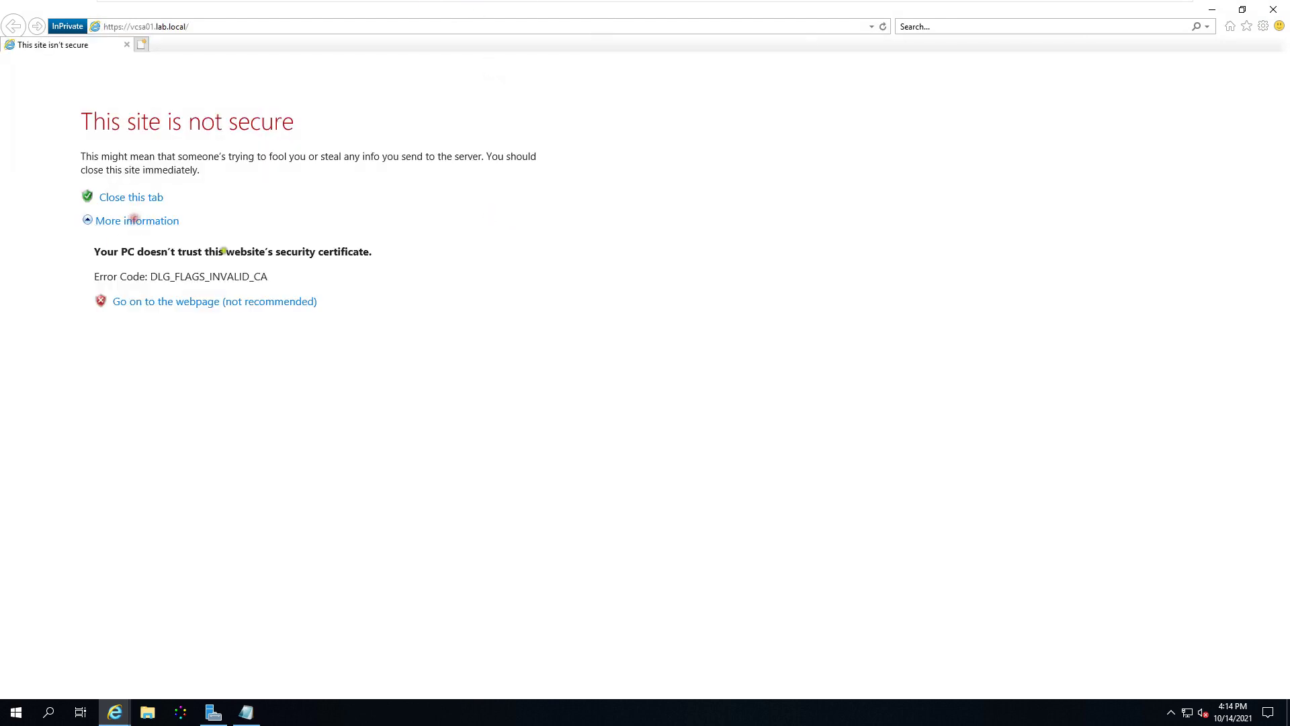
click(206, 303)
click(188, 142)
click(149, 327)
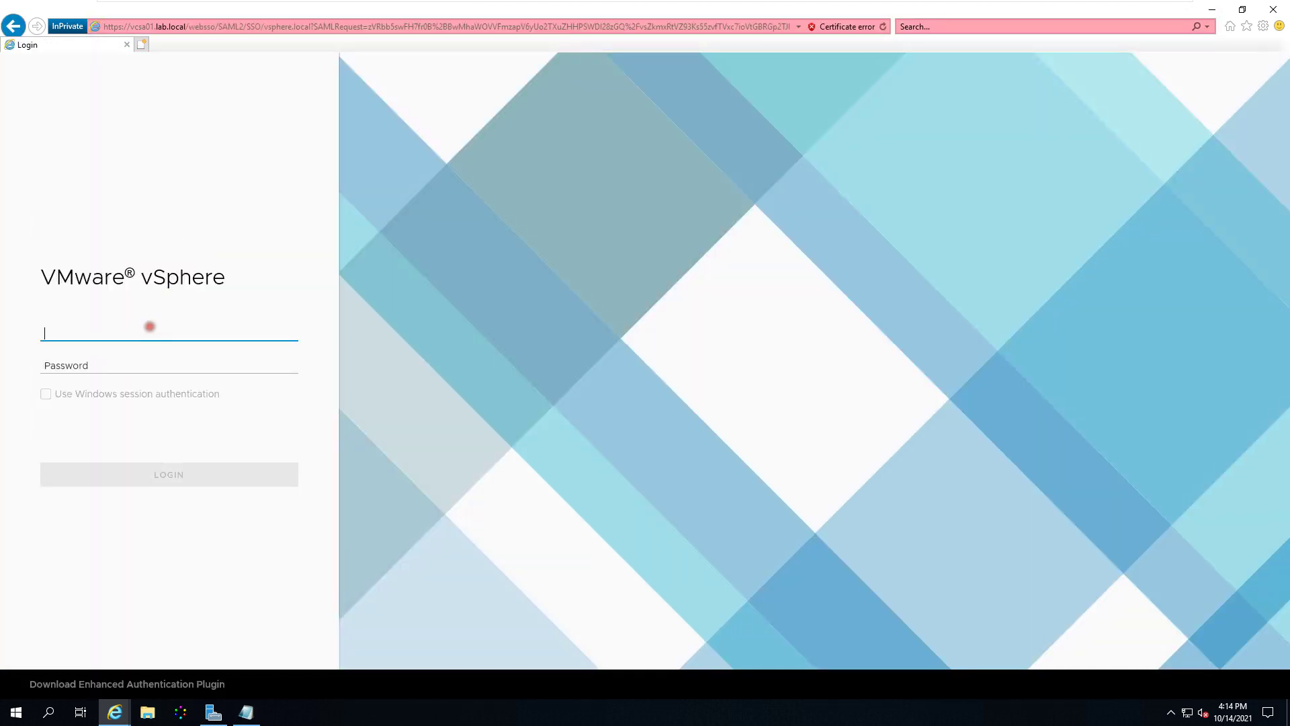
Step: Enter the SSO administrator username and its password and submit the login
text(administrator@vsphere)
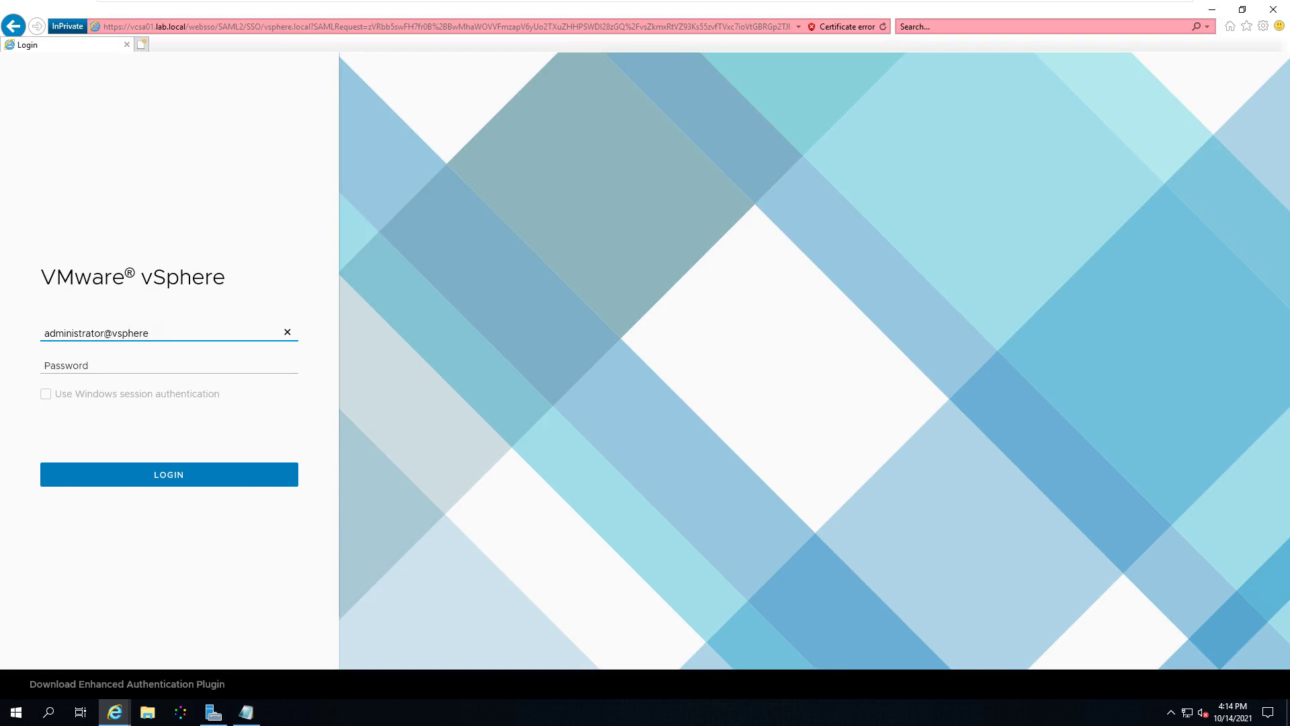
text(.local)
click(168, 365)
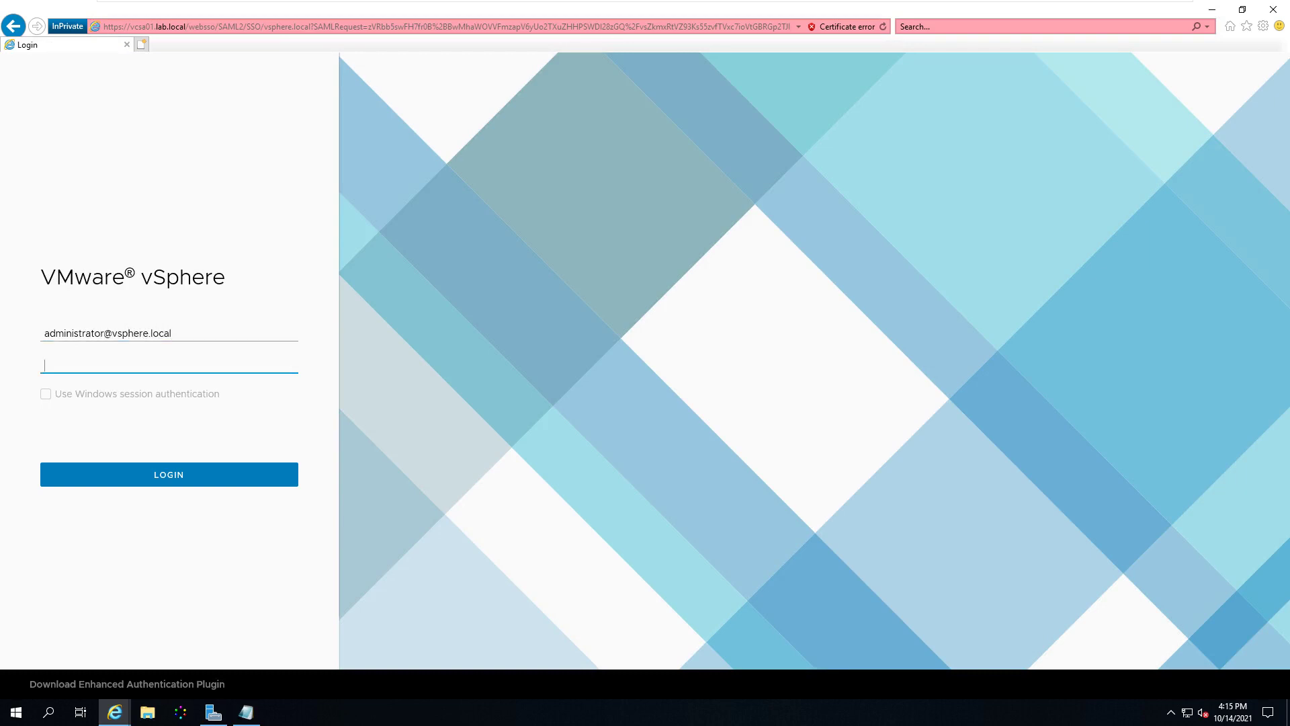
text(VMware1!)
key(Return)
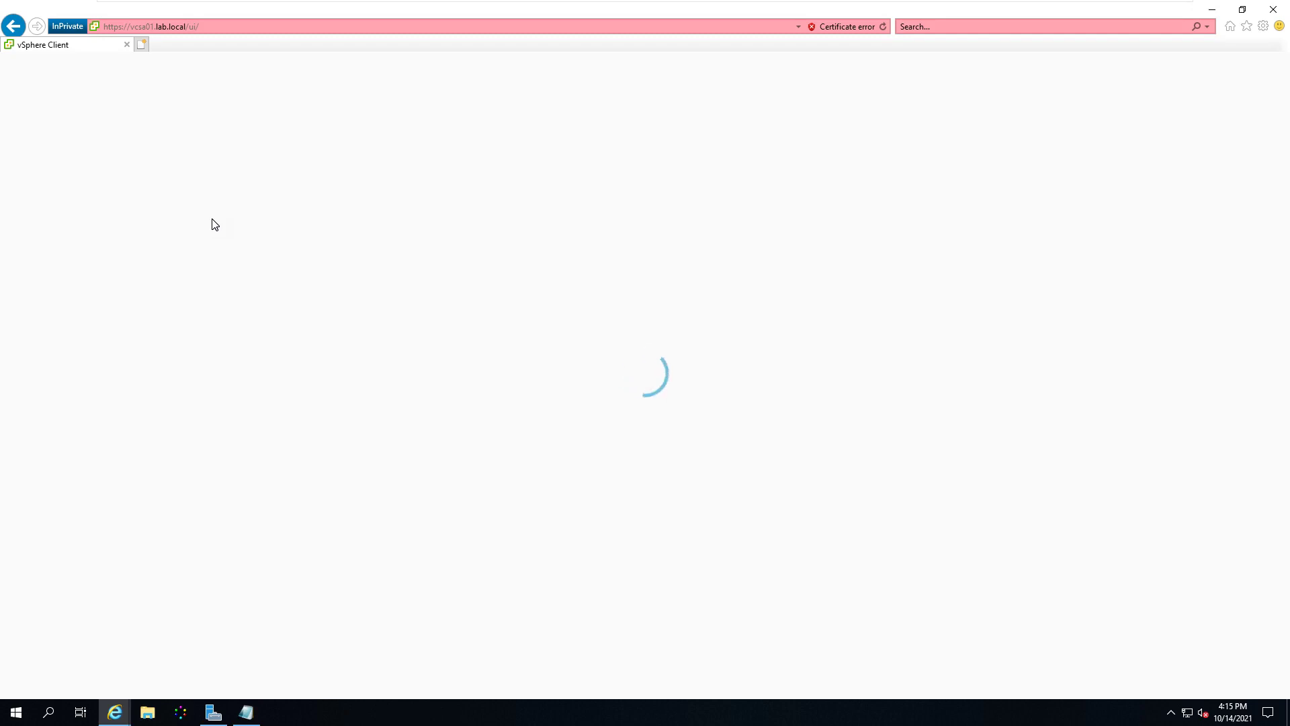
Step: Minimize the InPrivate vSphere window and the full-screen virtual machine
click(1213, 9)
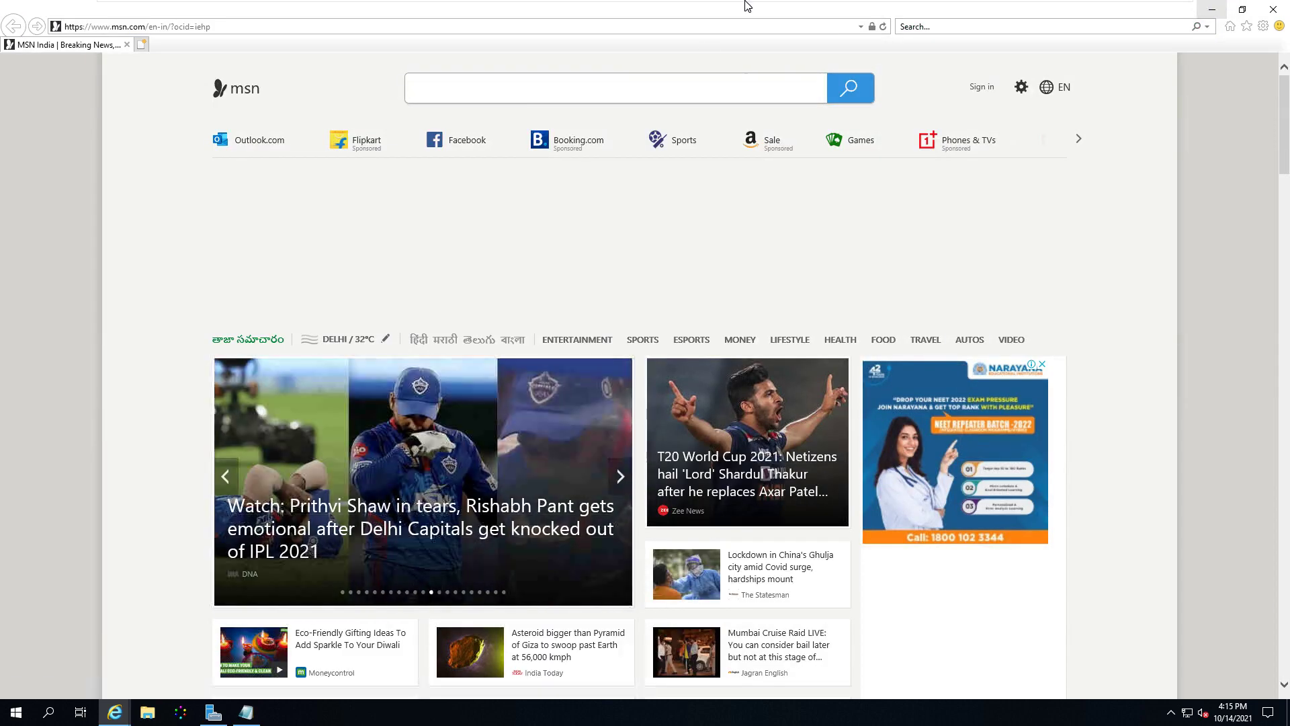
mouse_move(744, 5)
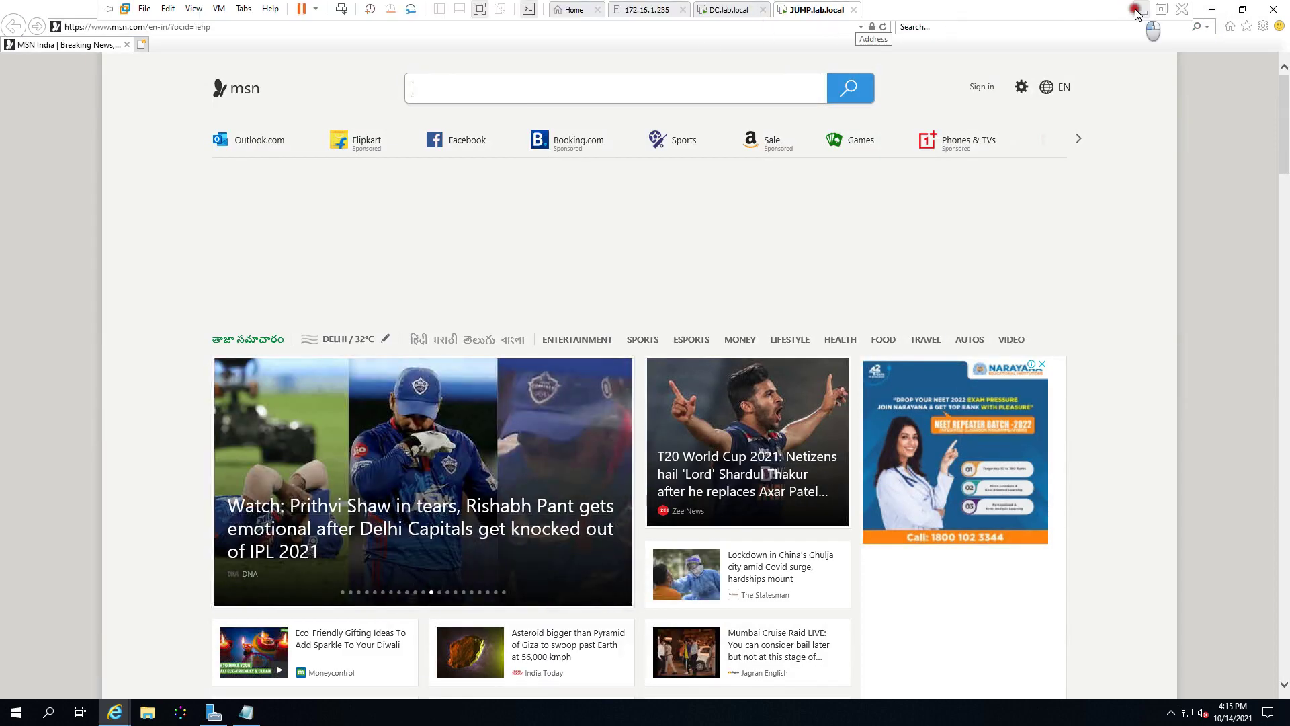
click(1139, 10)
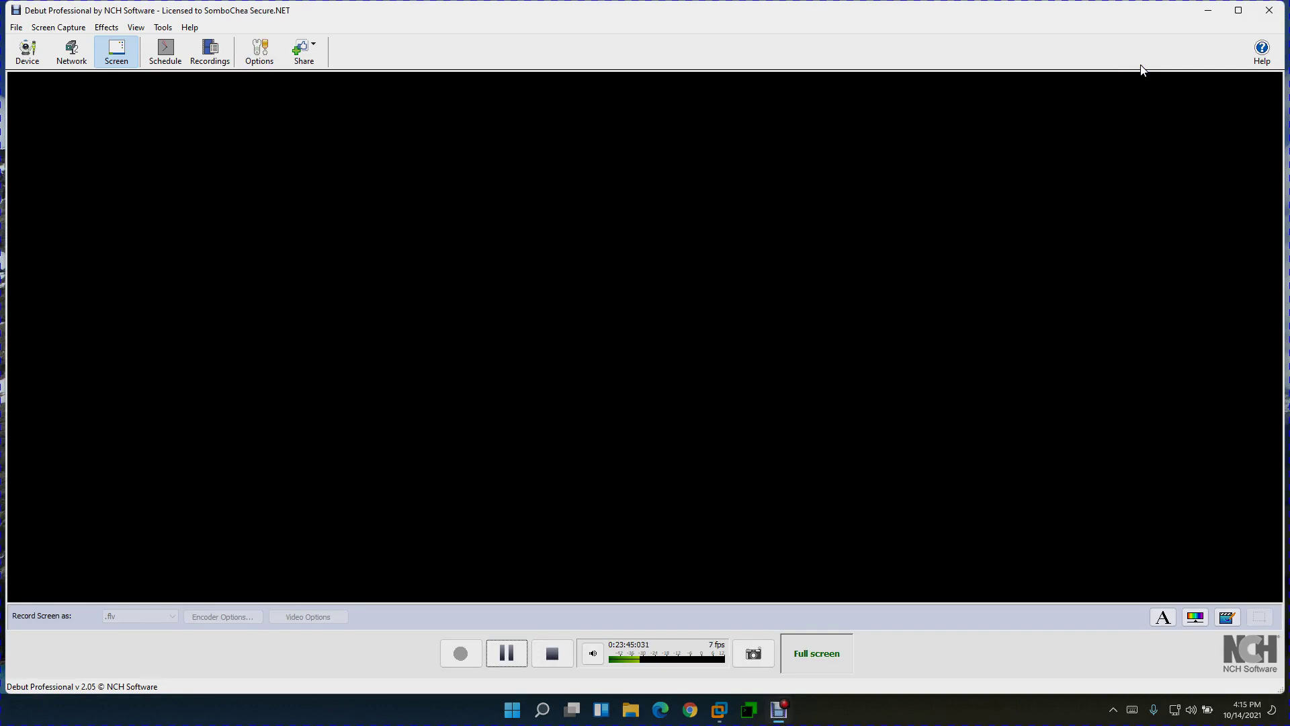